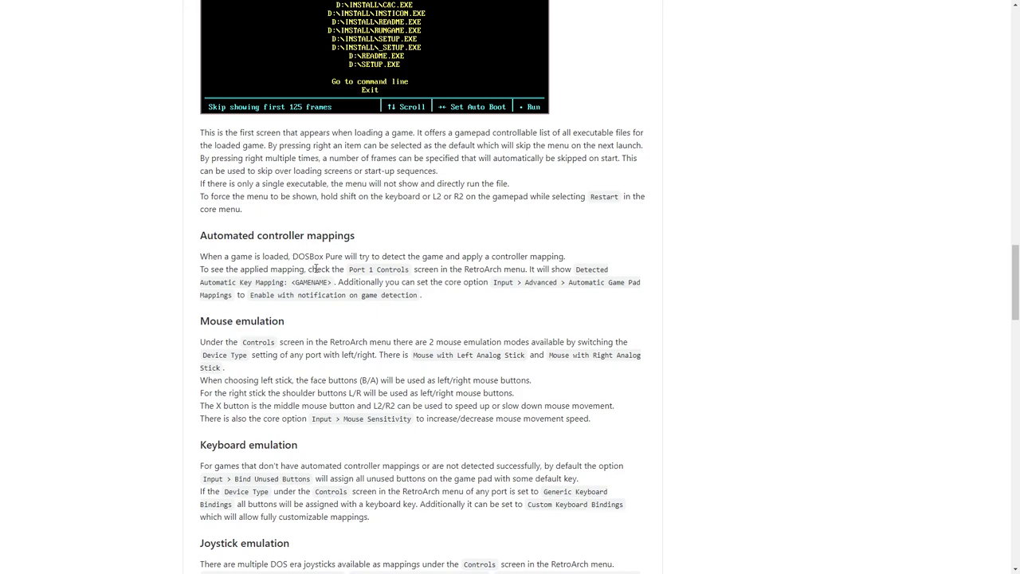
# Read through the DOSBox Pure README, covering input emulation, M3U8 loading, usage tips and unimplemented features, and return to its download section.
pyautogui.scroll(-2, 388, 289)
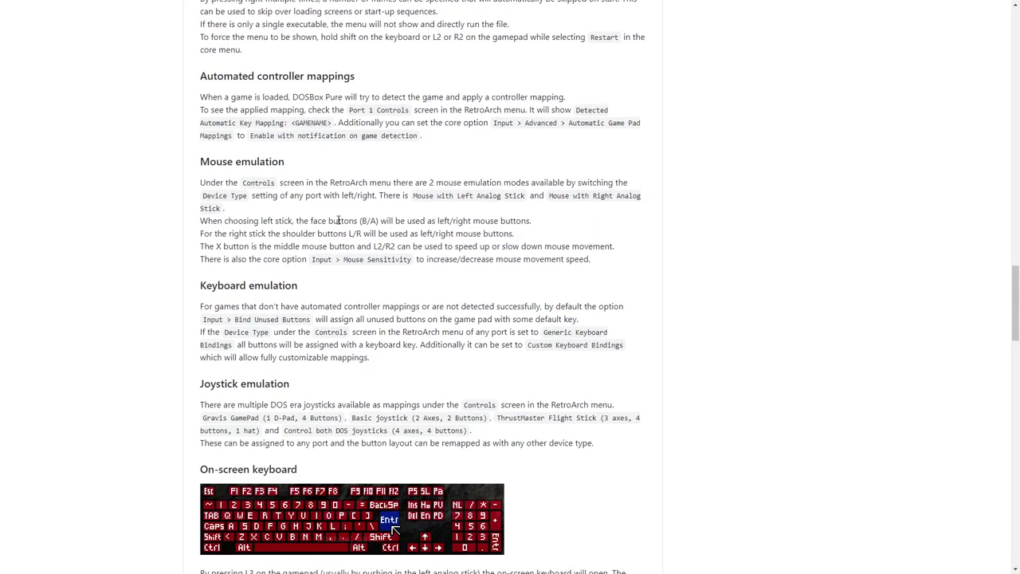
pyautogui.scroll(-2, 451, 279)
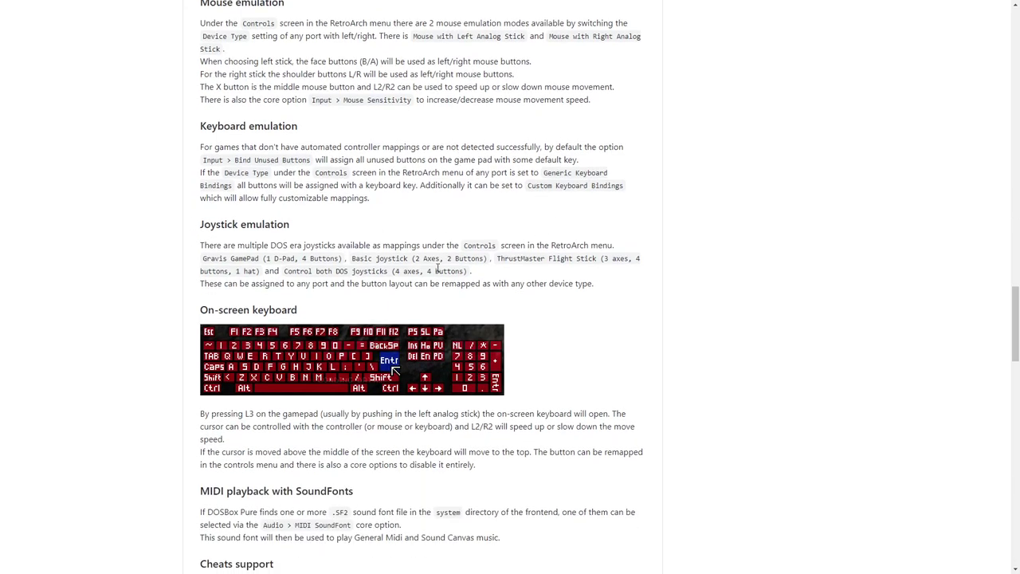
pyautogui.scroll(-3, 428, 269)
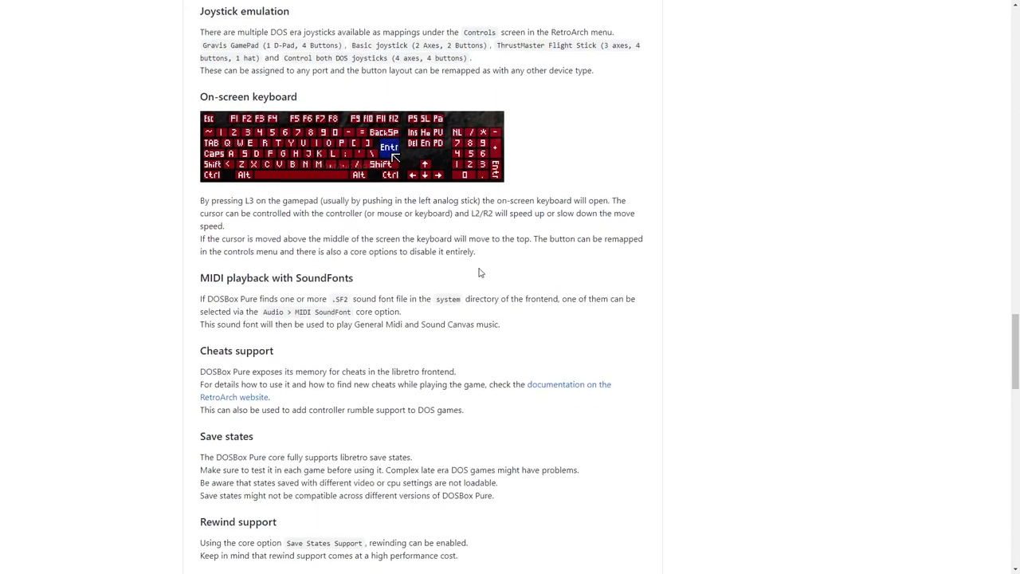
pyautogui.scroll(-1, 478, 273)
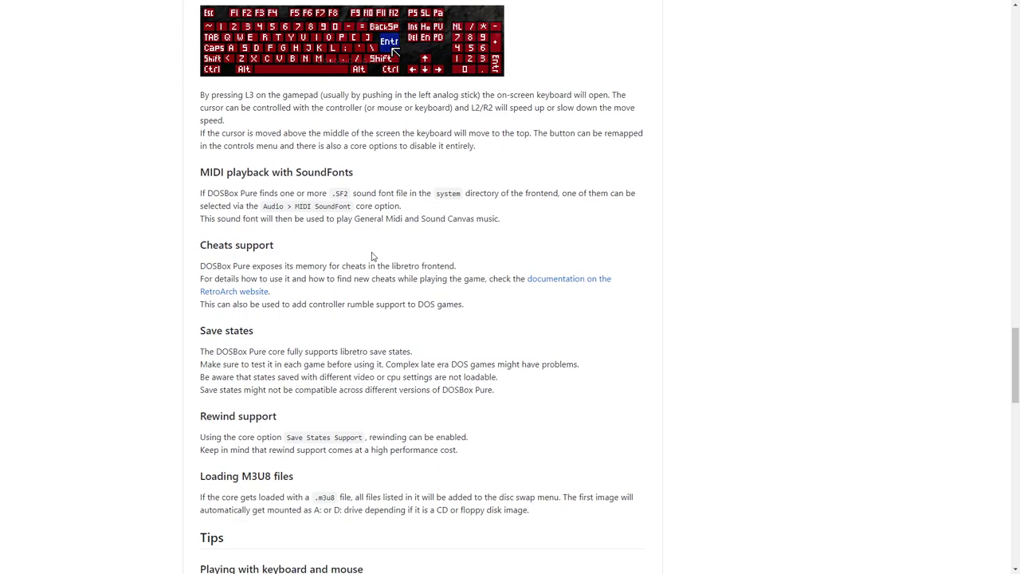
pyautogui.scroll(-2, 558, 279)
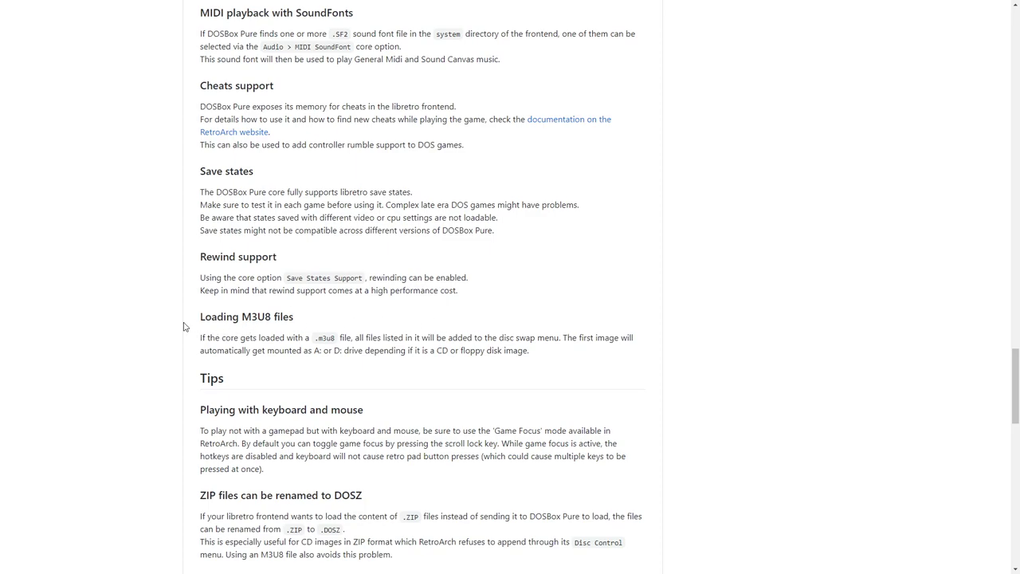
pyautogui.moveTo(243, 316); pyautogui.dragTo(259, 316)
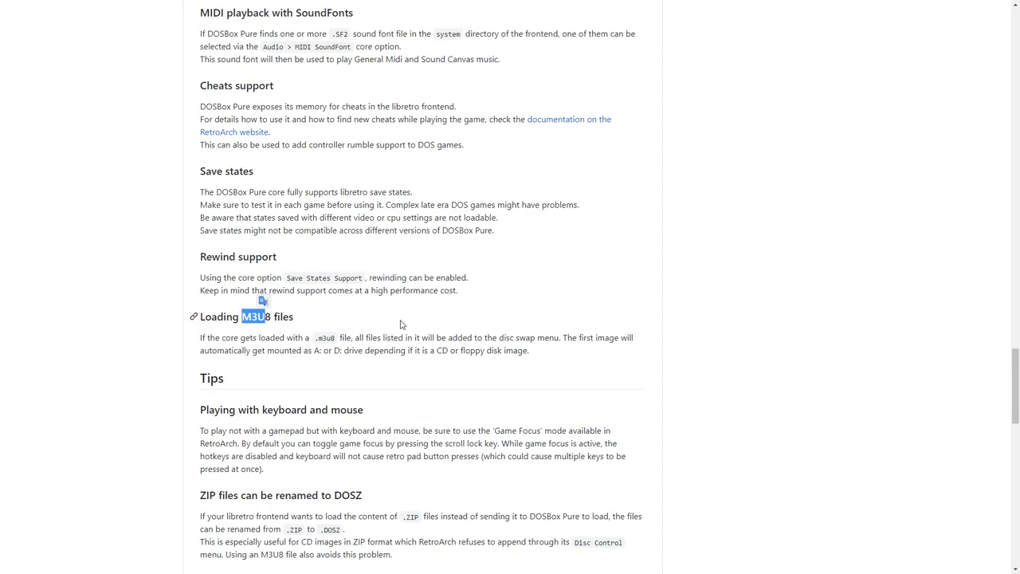
pyautogui.scroll(-9, 481, 337)
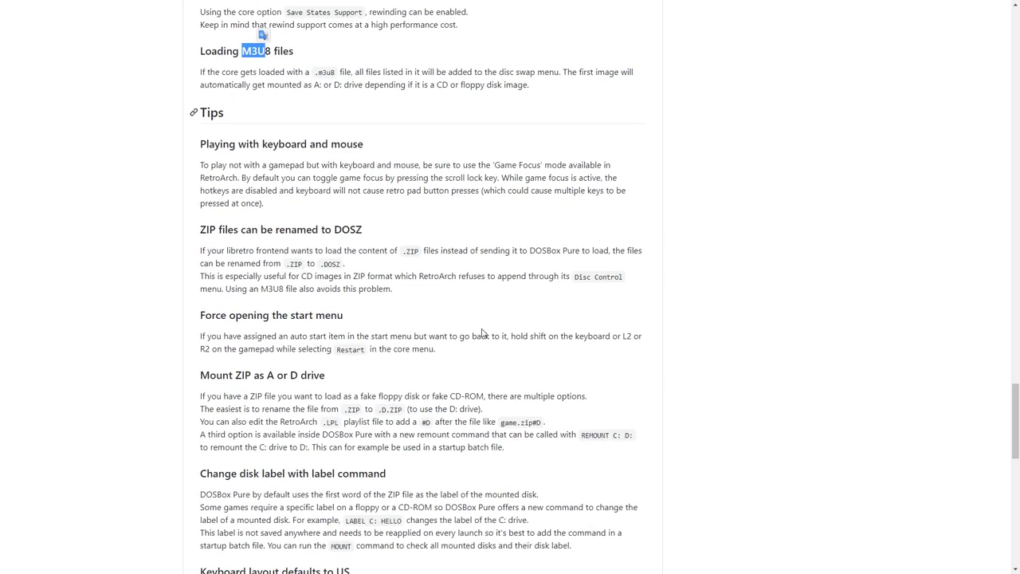
pyautogui.scroll(-2, 438, 313)
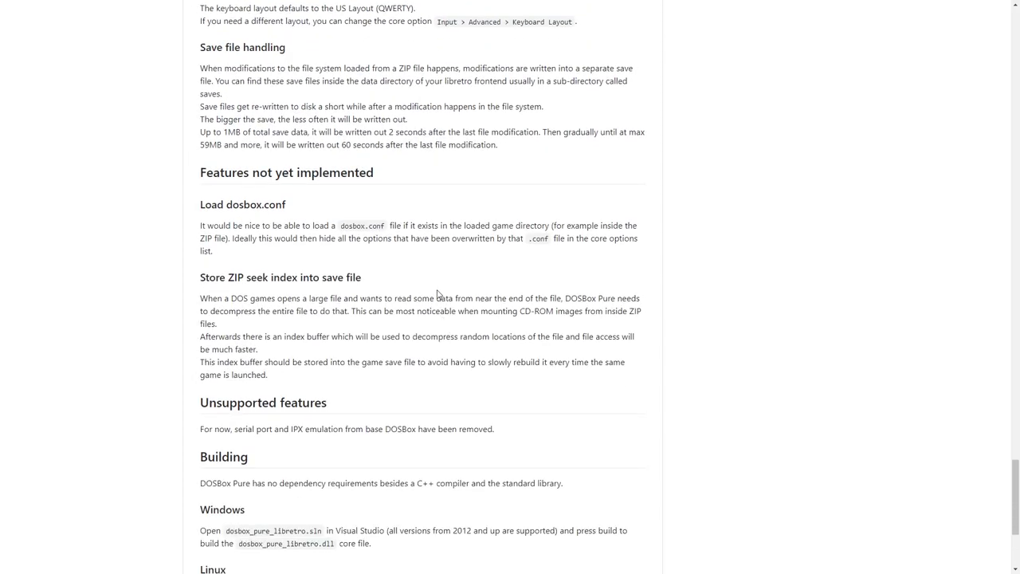
pyautogui.scroll(20, 501, 276)
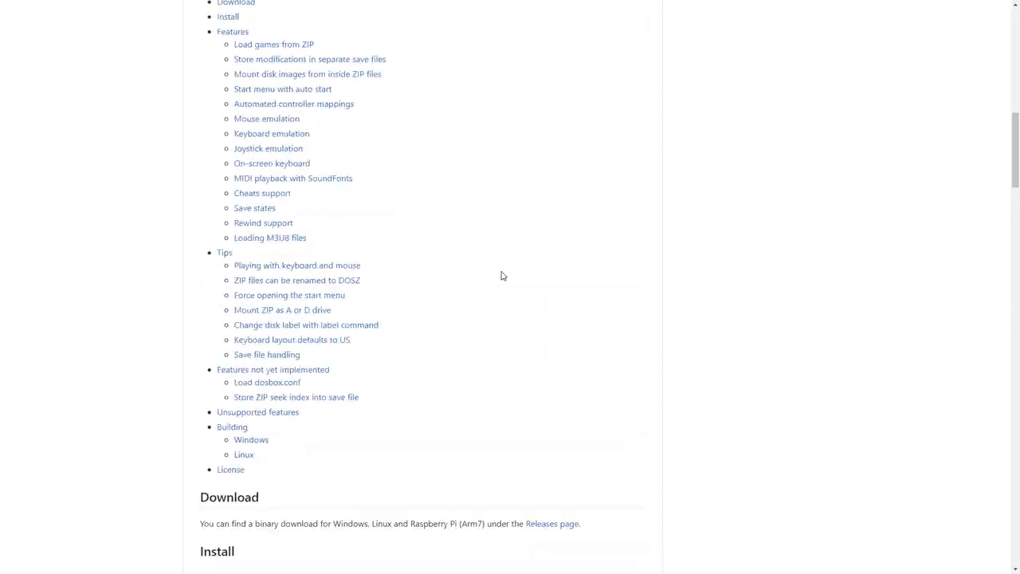
pyautogui.scroll(1, 500, 276)
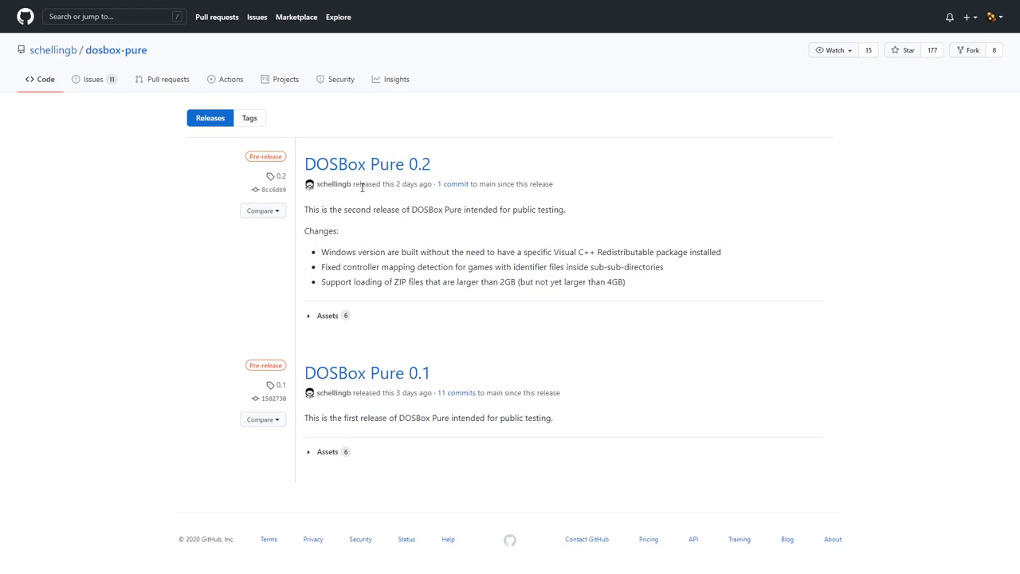
# Download dosbox_pure_libretro-win64-0.2.zip from the DOSBox Pure 0.2 release assets and open the archive.
pyautogui.click(327, 316)
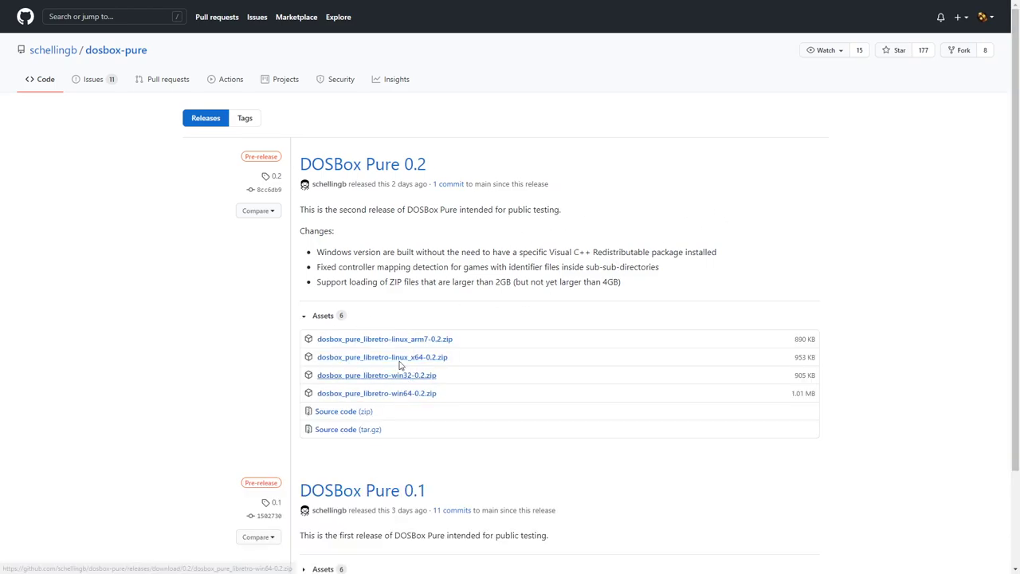
pyautogui.click(389, 402)
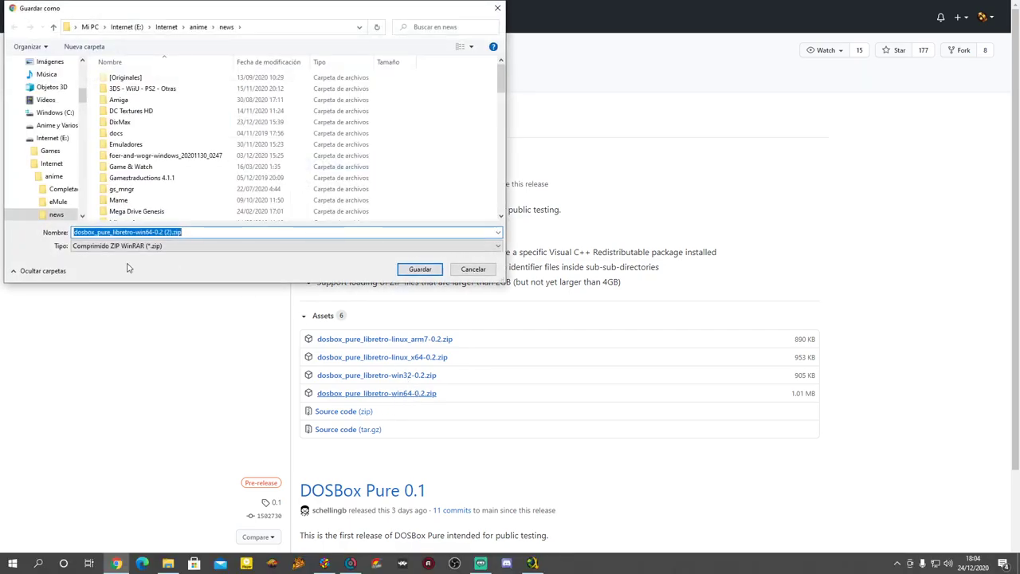
pyautogui.click(420, 268)
pyautogui.click(45, 558)
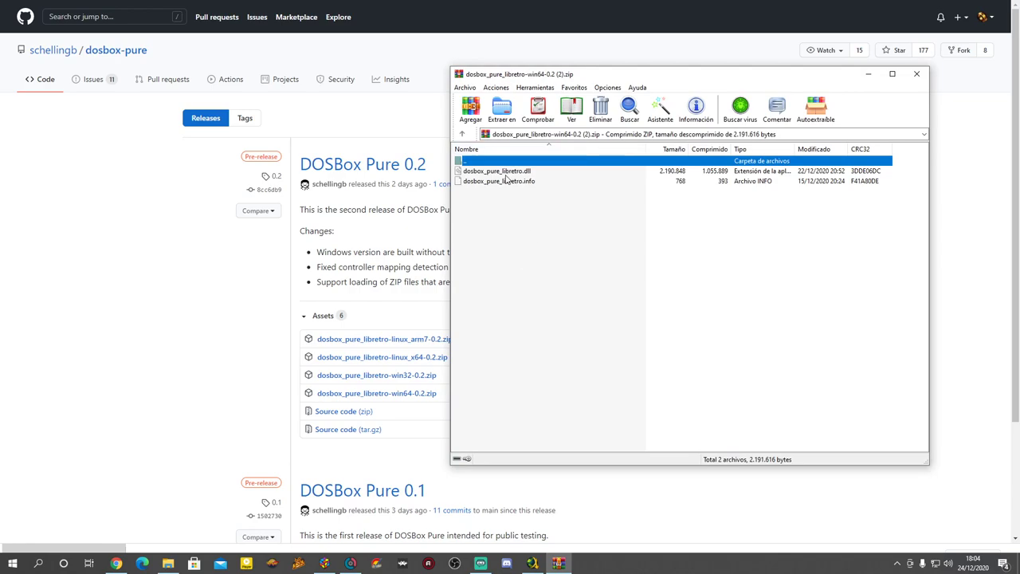
# Extract dosbox_pure_libretro.dll from the archive into the cores folder of F:\Emuladores\RetroArch, replacing the existing file.
pyautogui.click(116, 563)
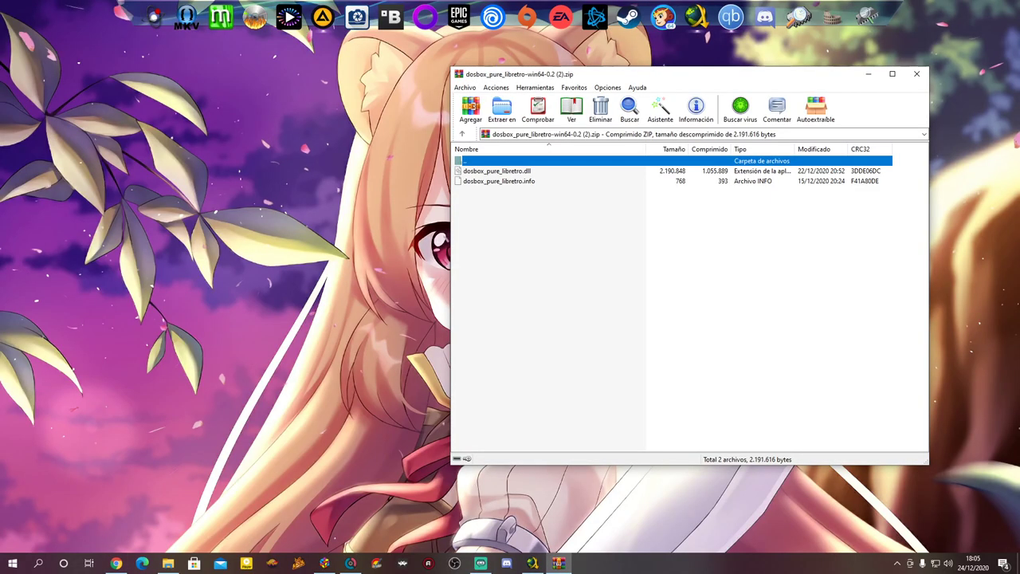
pyautogui.click(161, 564)
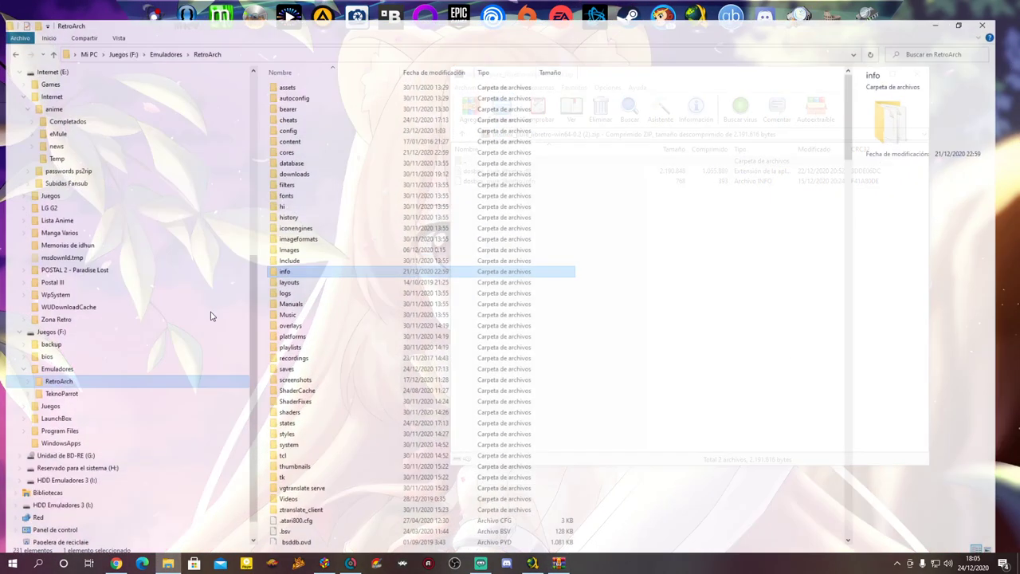
pyautogui.click(783, 213)
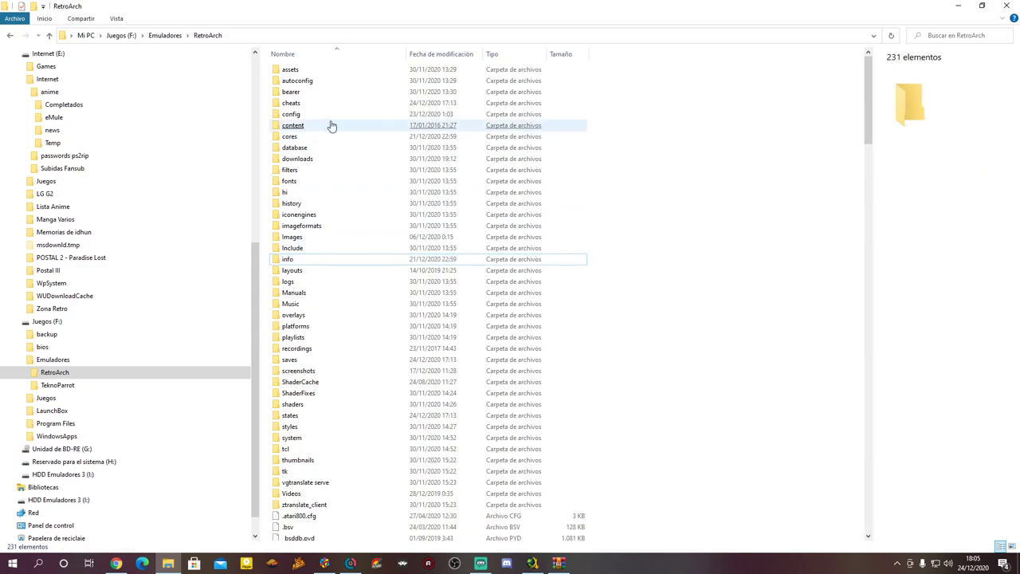
pyautogui.click(567, 563)
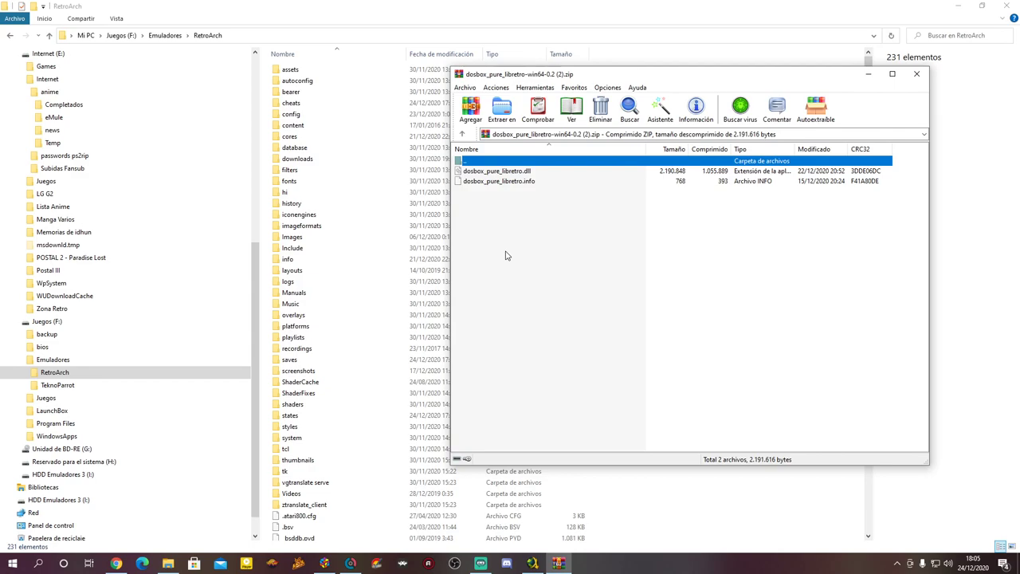
pyautogui.click(500, 172)
pyautogui.moveTo(499, 175); pyautogui.dragTo(294, 139)
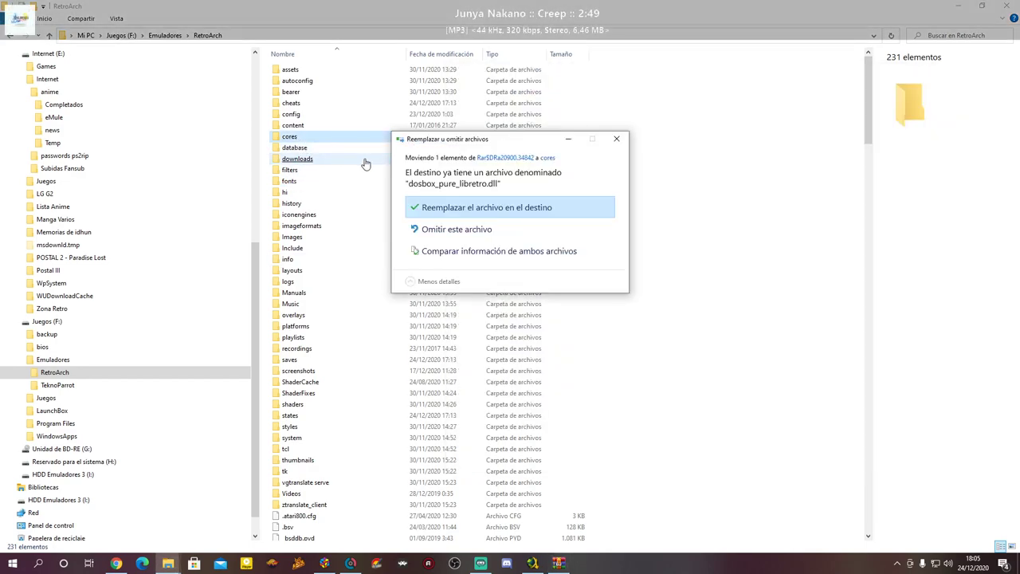
pyautogui.click(493, 209)
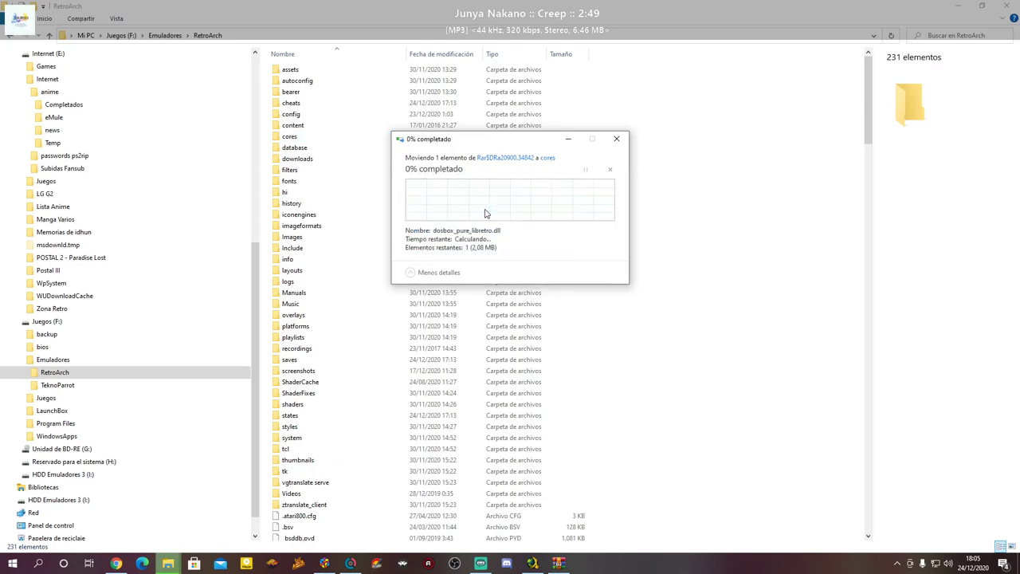
# Extract dosbox_pure_libretro.info into RetroArch's info folder, replacing the existing file, and put away the folder and archive windows.
pyautogui.click(559, 562)
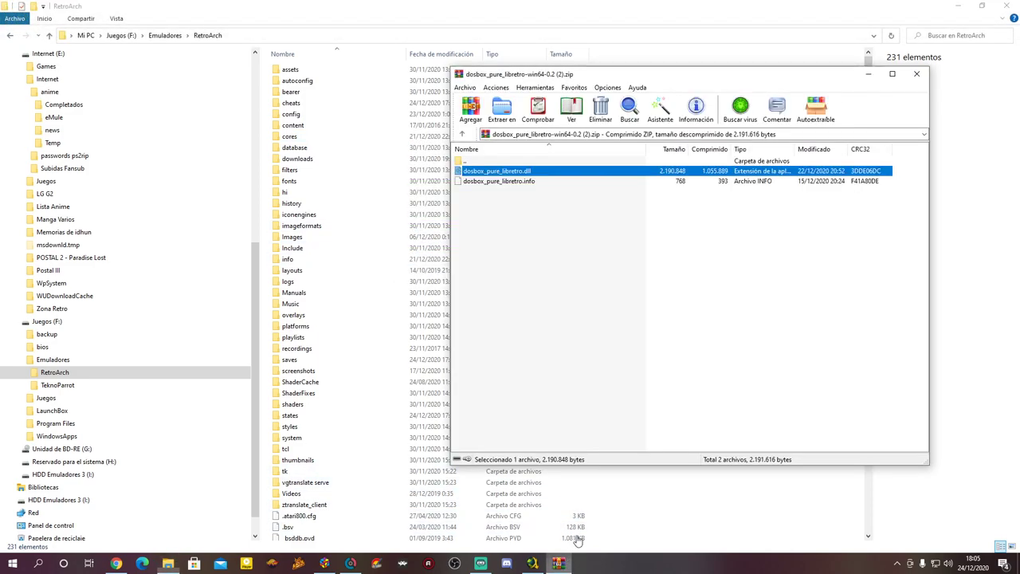
pyautogui.moveTo(511, 182); pyautogui.dragTo(310, 265)
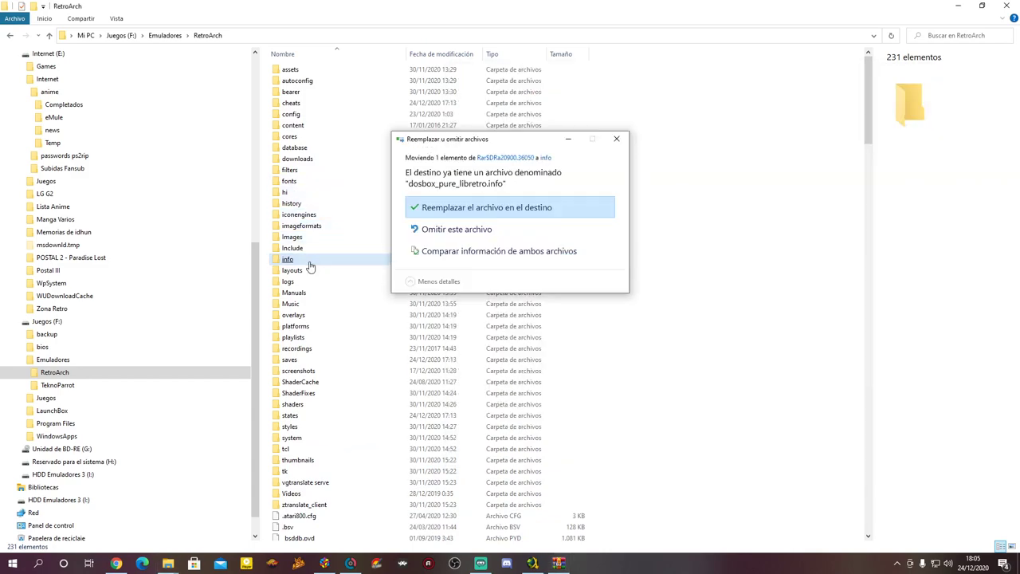
pyautogui.click(504, 210)
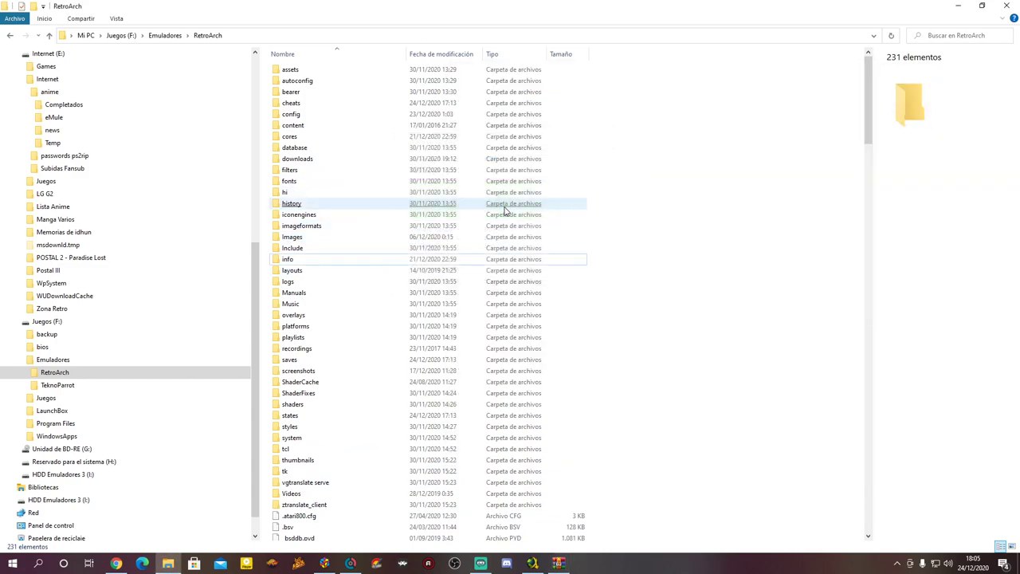
pyautogui.click(958, 5)
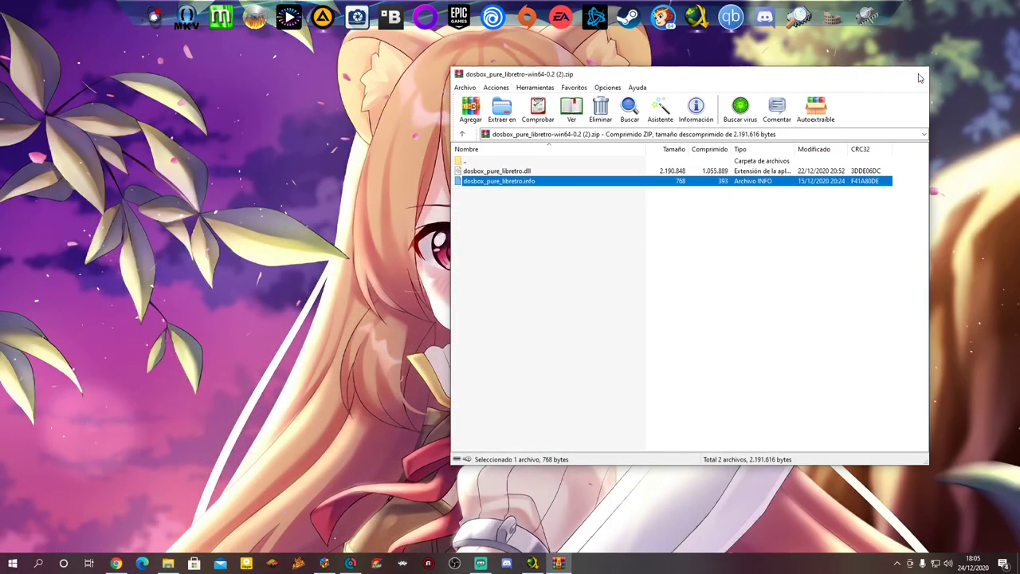
pyautogui.click(918, 76)
# Launch RetroArch and open the Cargar núcleo list of loadable cores.
pyautogui.click(402, 564)
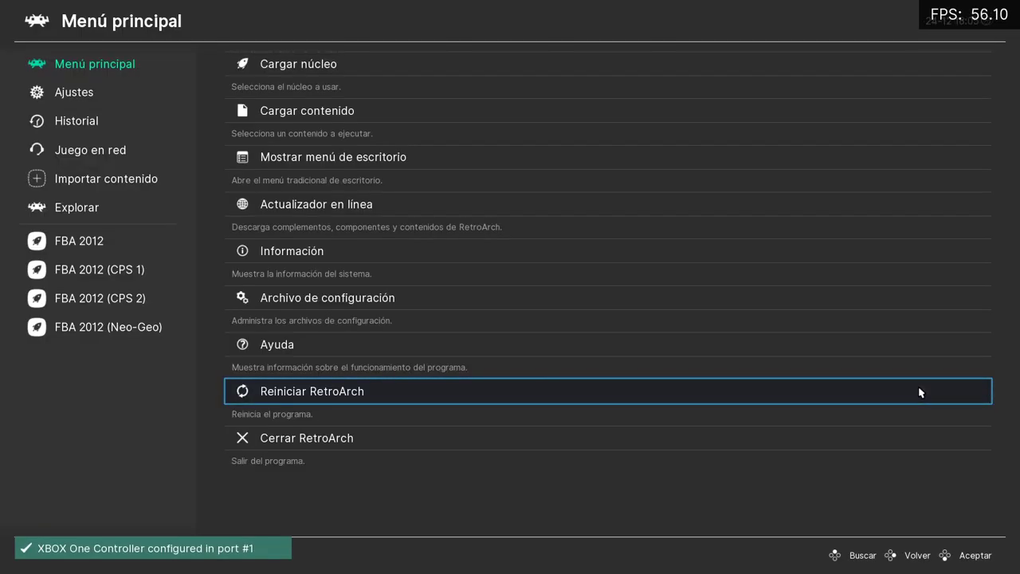
pyautogui.press('Up')
pyautogui.press('Up')
pyautogui.press('Up')
pyautogui.press('Up')
pyautogui.press('Up')
pyautogui.press('Up')
pyautogui.press('Up')
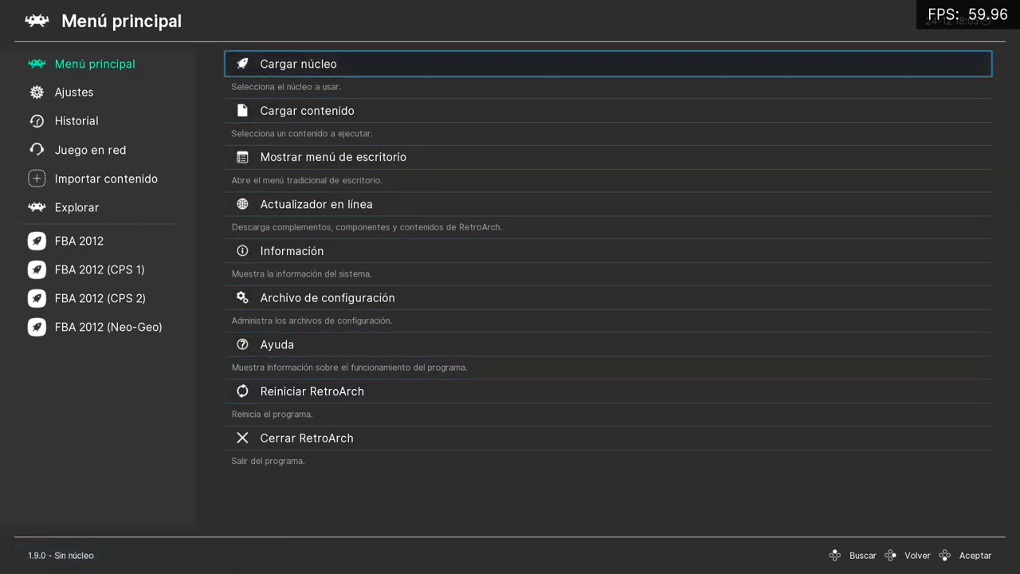
pyautogui.press('Return')
# Look through the core list down to the DOS entries to find DOS (DOSBox-Pure).
pyautogui.press('Down')
pyautogui.press('Down')
pyautogui.press('Down')
pyautogui.press('Down')
pyautogui.press('Down')
pyautogui.press('Down')
pyautogui.press('Down')
pyautogui.press('Down')
pyautogui.press('Down')
pyautogui.press('Down')
pyautogui.press('Down')
pyautogui.press('Down')
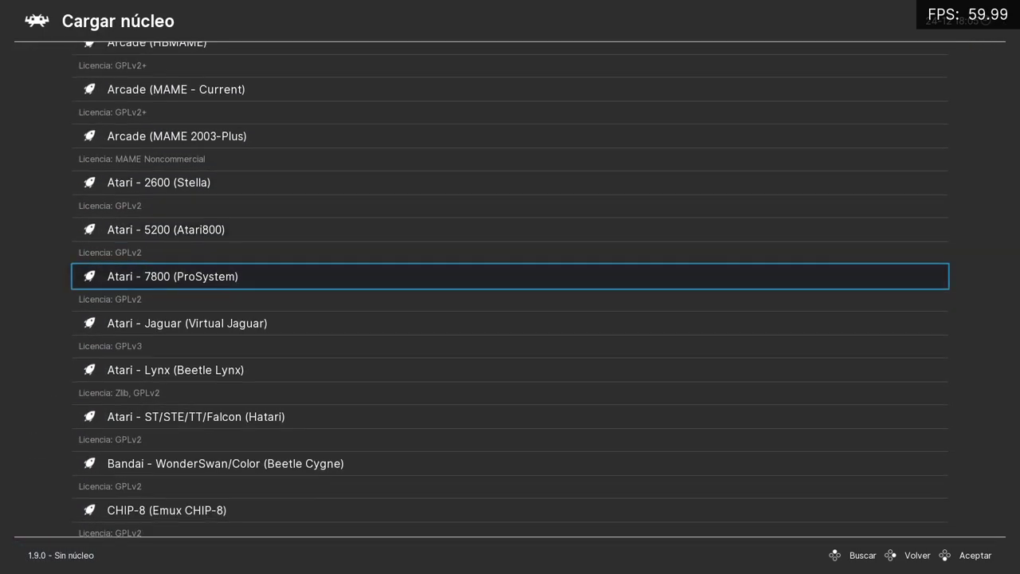
pyautogui.press('Down')
pyautogui.press('Down')
pyautogui.press('Down')
pyautogui.press('Down')
pyautogui.press('Down')
pyautogui.press('Down')
pyautogui.press('Down')
pyautogui.press('Down')
pyautogui.press('Down')
pyautogui.press('Down')
pyautogui.press('Down')
pyautogui.press('Down')
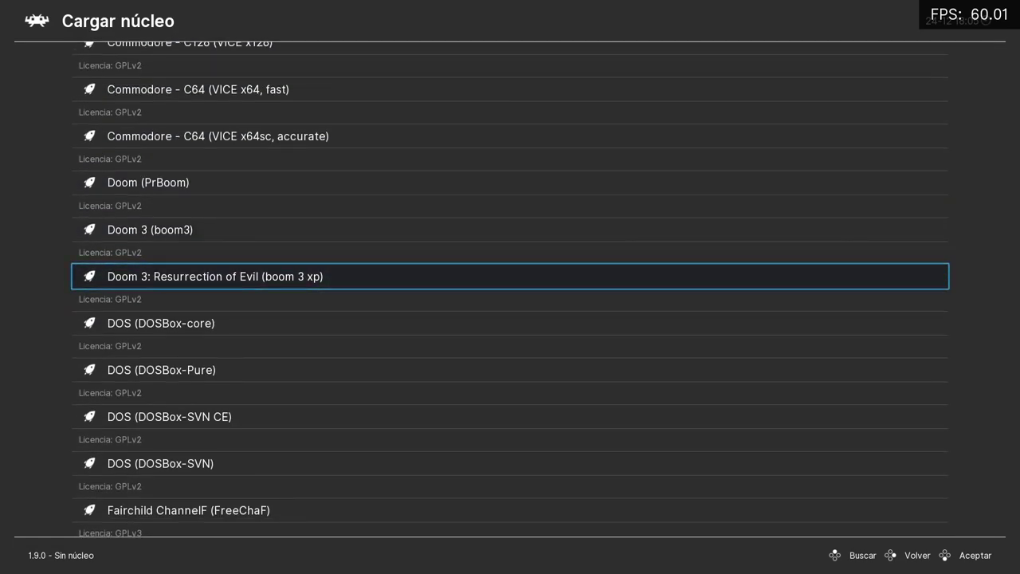
pyautogui.press('Down')
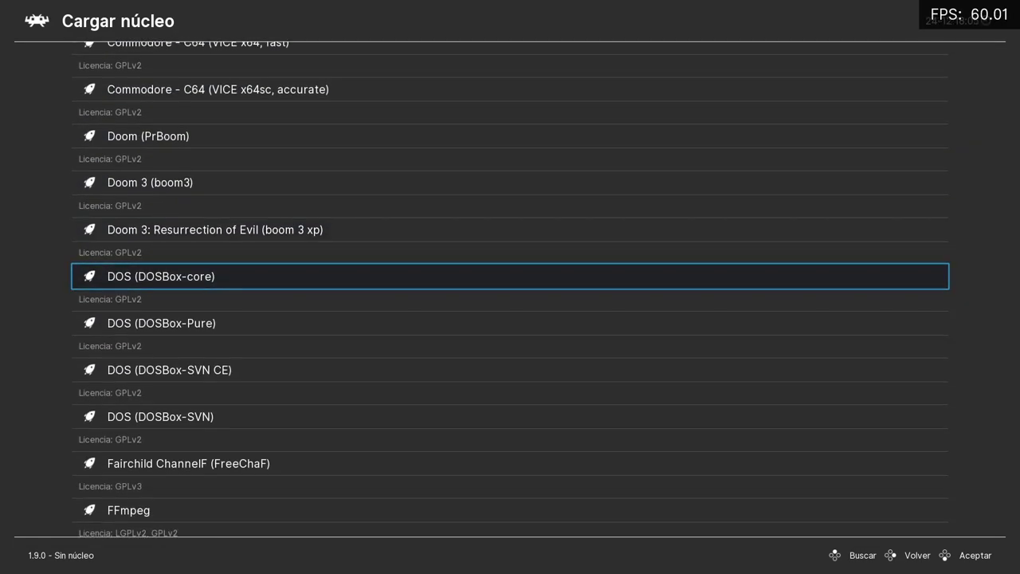
pyautogui.press('Return')
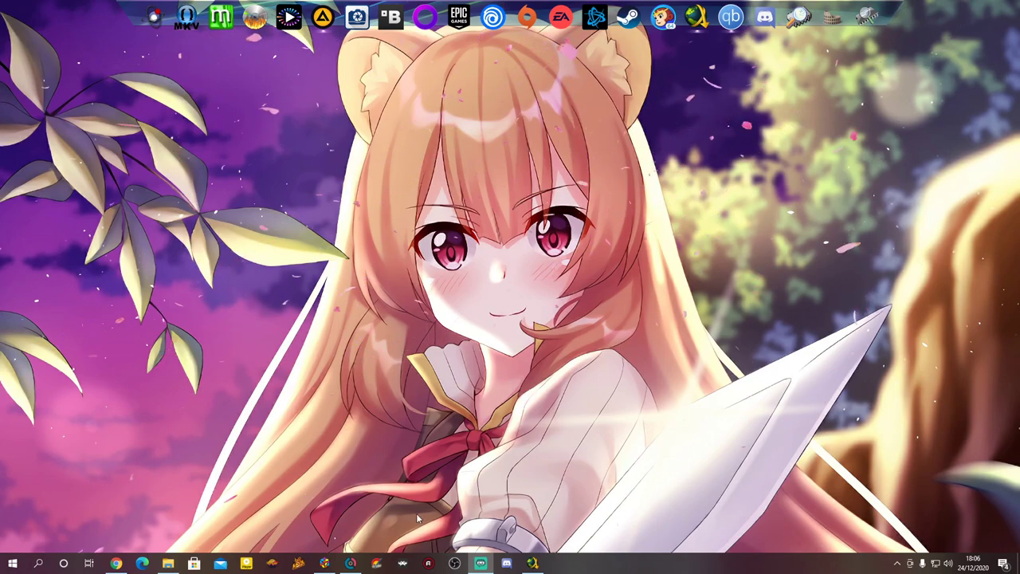
pyautogui.click(402, 563)
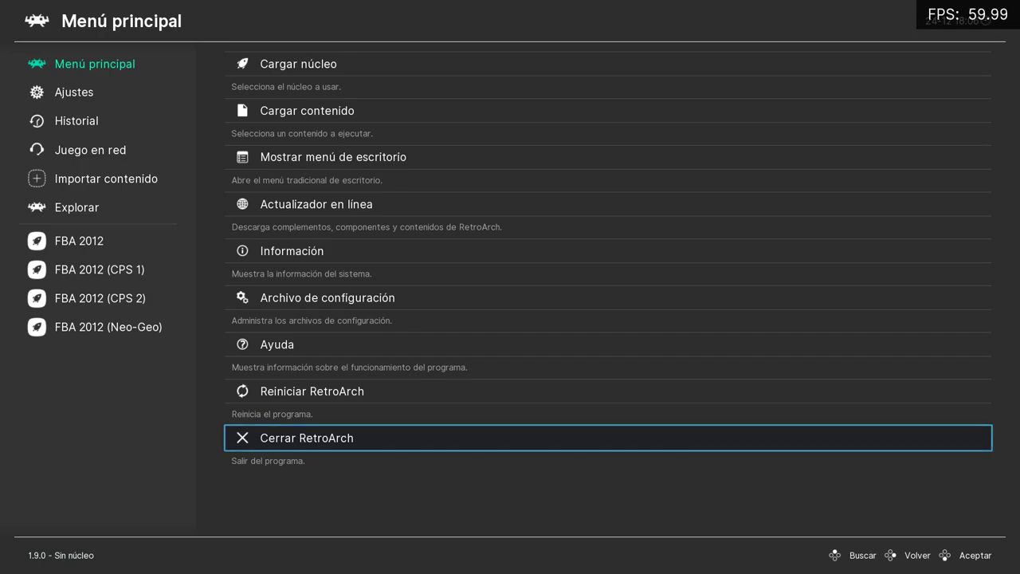
pyautogui.press('Up')
pyautogui.press('Up')
pyautogui.press('Up')
pyautogui.press('Up')
pyautogui.press('Up')
pyautogui.press('Up')
pyautogui.press('Up')
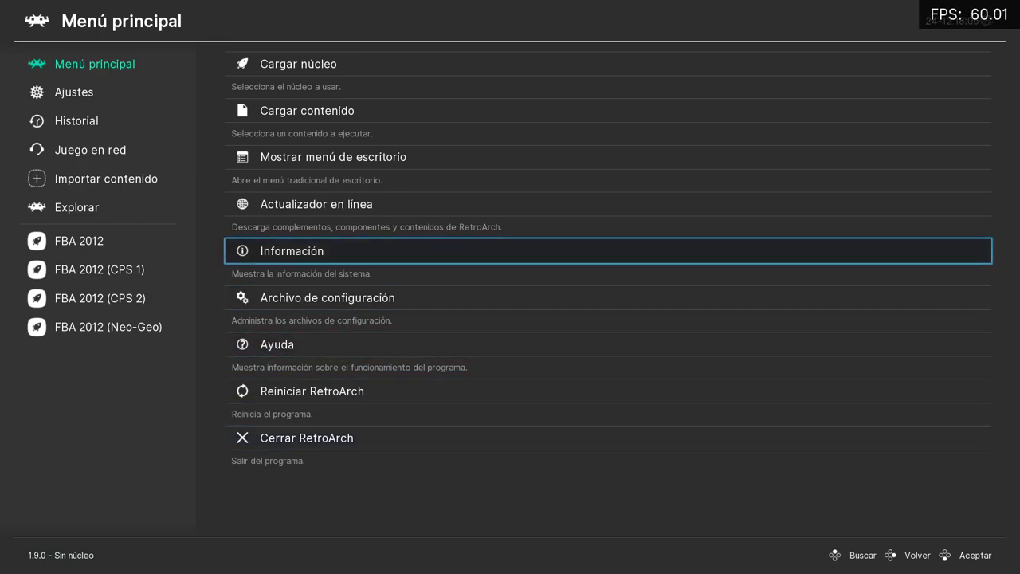
pyautogui.press('Up')
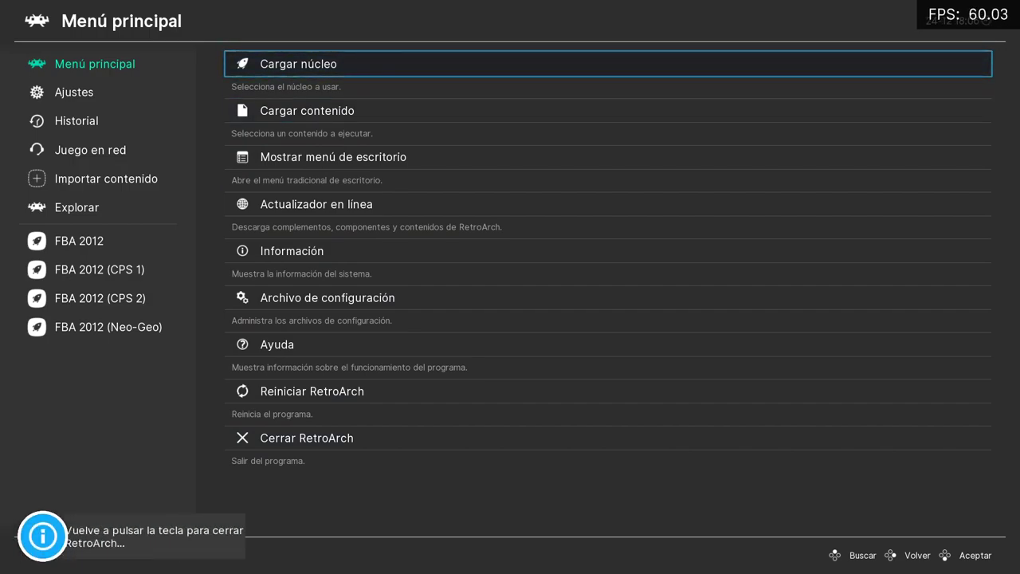
pyautogui.press('Escape')
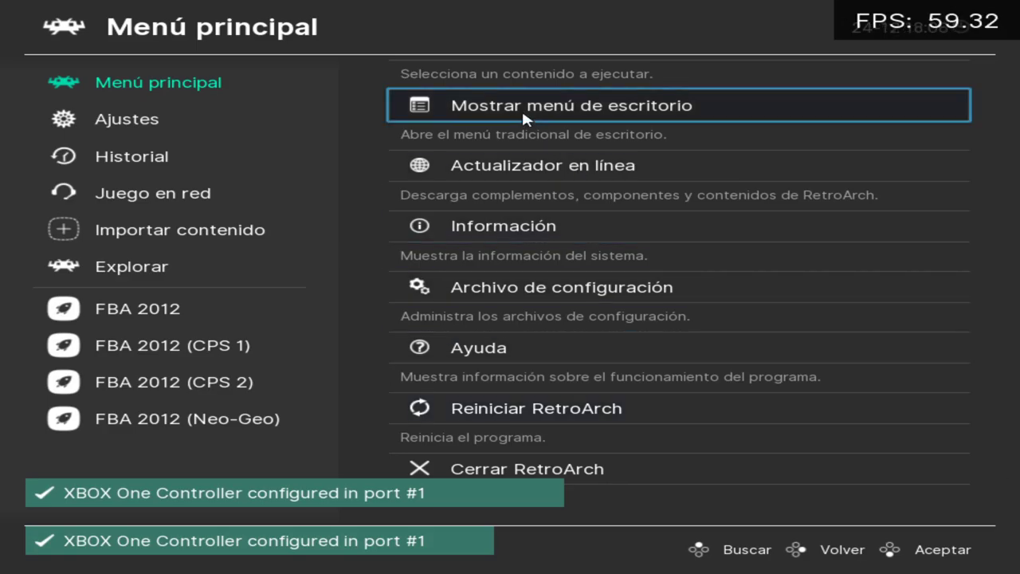
# Reposition the RetroArch window near the middle of the desktop and highlight Cargar núcleo in the main menu.
pyautogui.click(521, 108)
pyautogui.moveTo(255, 18); pyautogui.dragTo(495, 80)
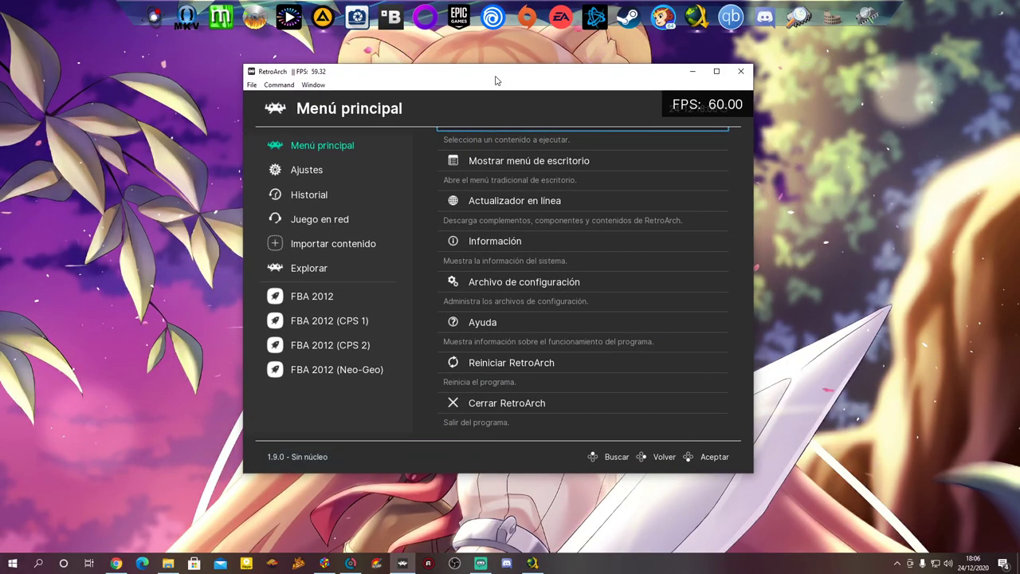
pyautogui.press('Up')
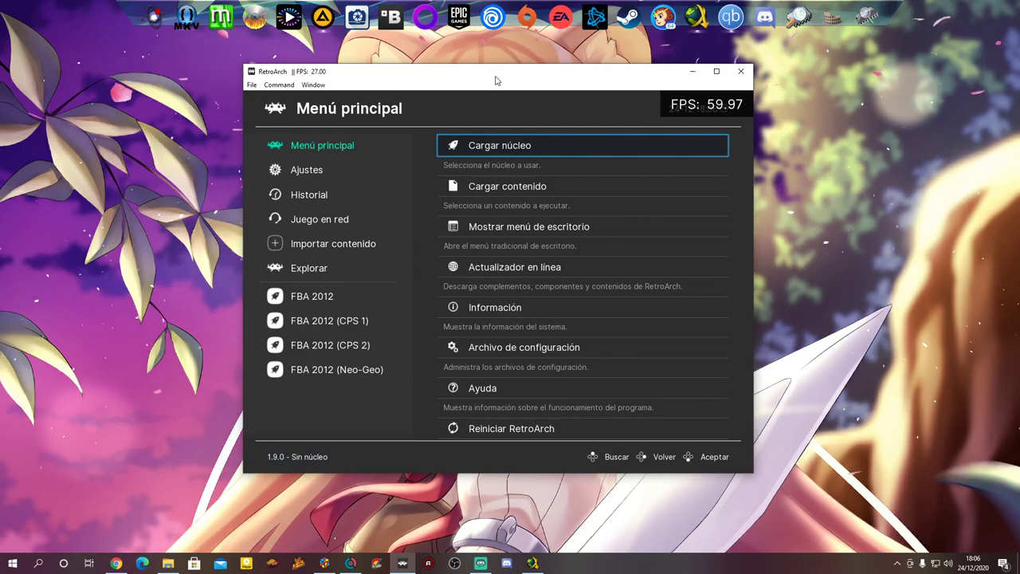
# Load the DOS (DOSBox-Pure) core from the Cargar núcleo list and exit from its start menu.
pyautogui.press('Return')
pyautogui.press('Down')
pyautogui.press('Down')
pyautogui.press('Down')
pyautogui.press('Down')
pyautogui.press('Down')
pyautogui.press('Down')
pyautogui.press('Down')
pyautogui.press('Down')
pyautogui.press('Down')
pyautogui.press('Down')
pyautogui.press('Down')
pyautogui.press('Down')
pyautogui.press('Down')
pyautogui.press('Down')
pyautogui.press('Down')
pyautogui.press('Down')
pyautogui.press('Down')
pyautogui.press('Down')
pyautogui.press('Down')
pyautogui.press('Down')
pyautogui.press('Down')
pyautogui.press('Down')
pyautogui.press('Down')
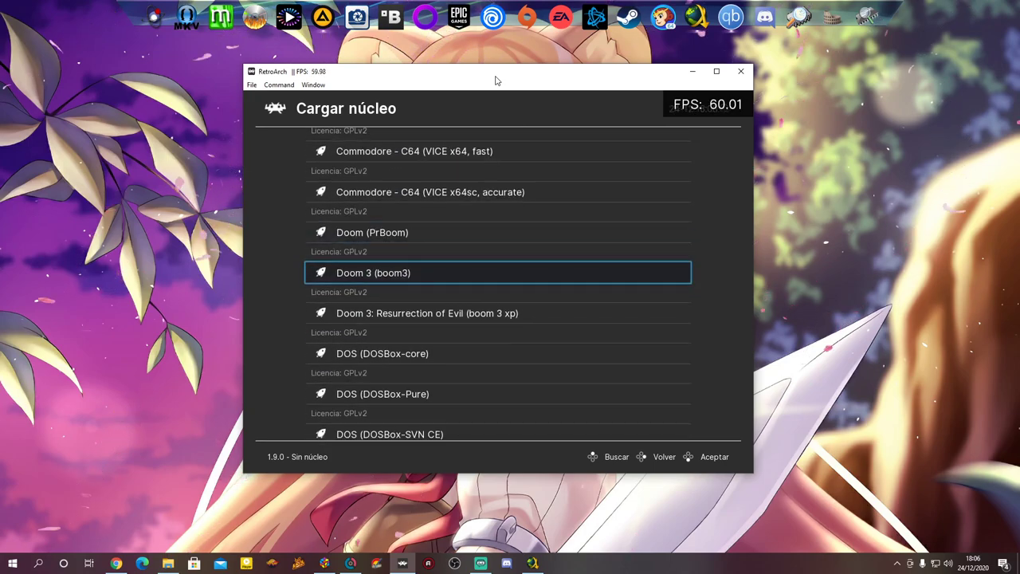
pyautogui.press('Down')
pyautogui.press('Down')
pyautogui.press('Down')
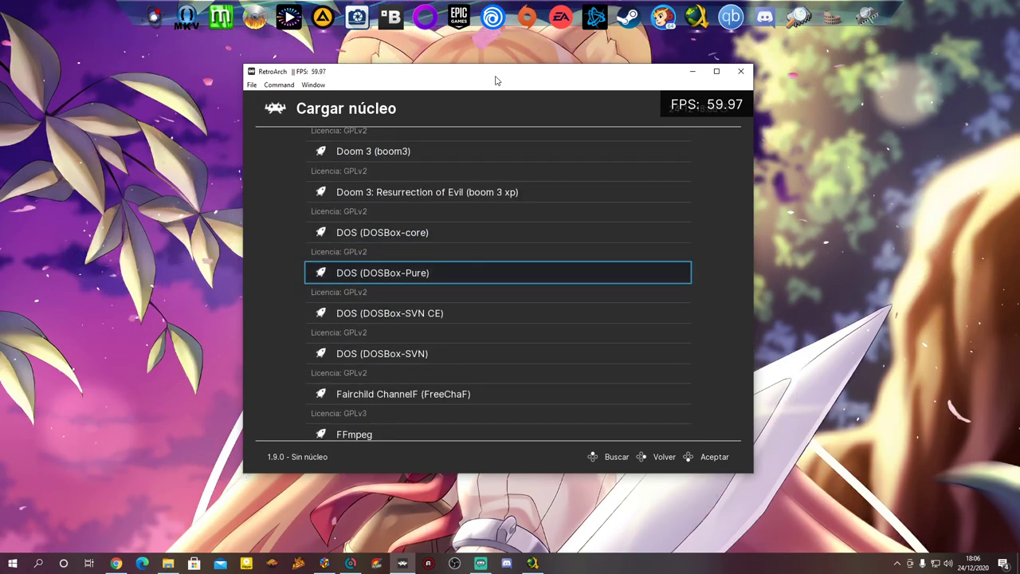
pyautogui.press('Return')
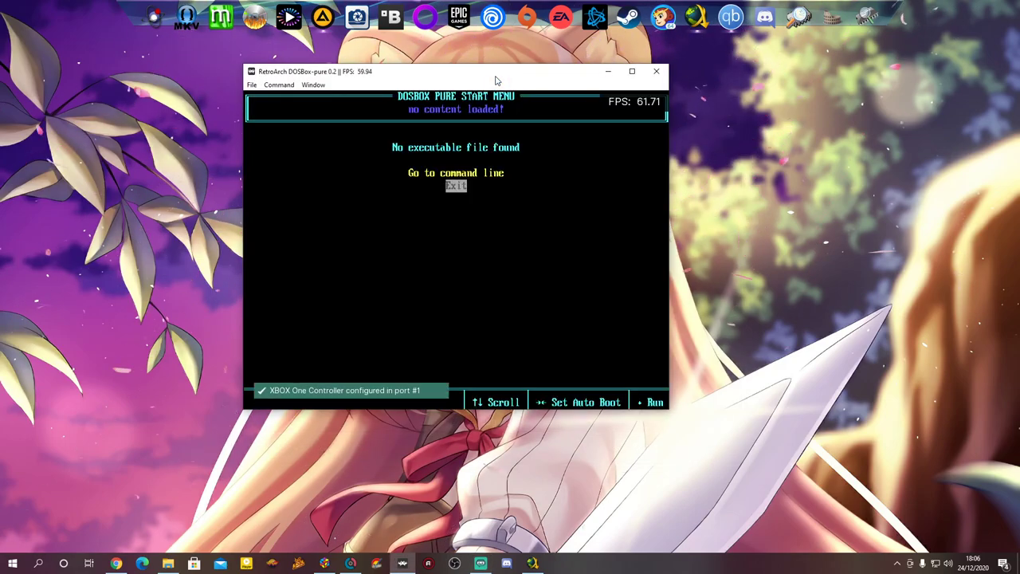
pyautogui.press('Return')
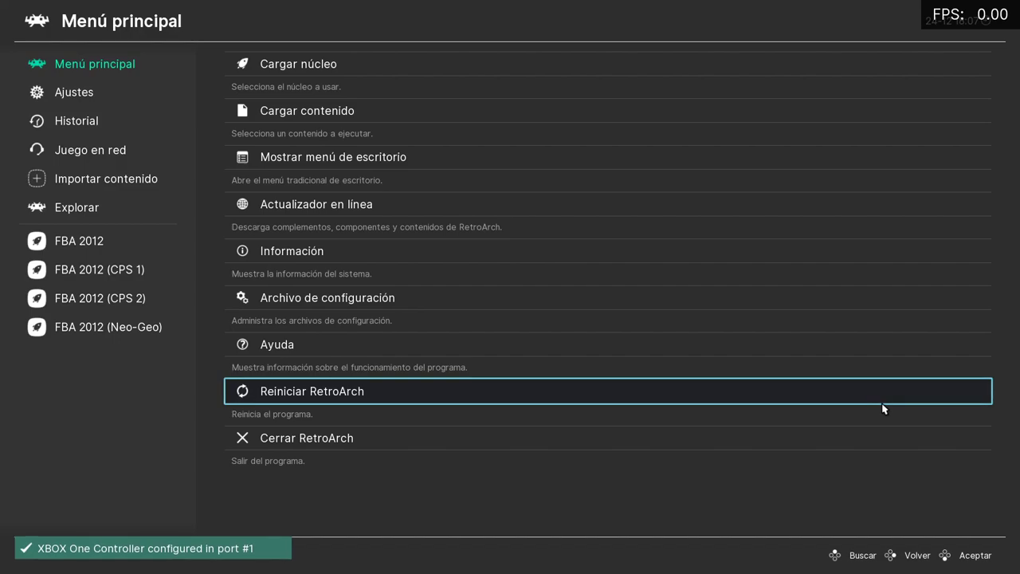
# In full-screen RetroArch, open Cargar núcleo again and load the DOS (DOSBox-Pure) core.
pyautogui.press('Down')
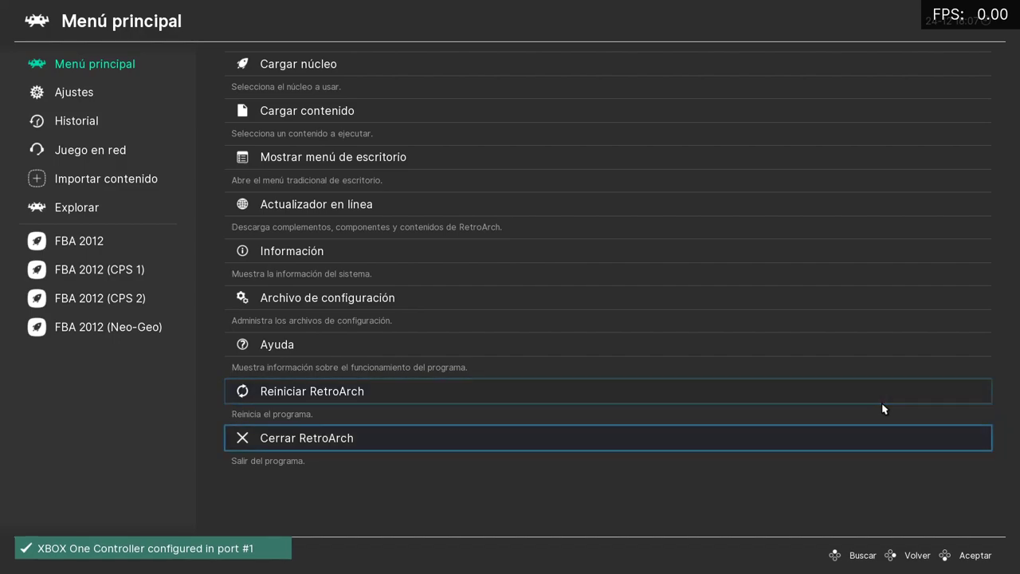
pyautogui.press('Down')
pyautogui.press('Return')
pyautogui.press('Down')
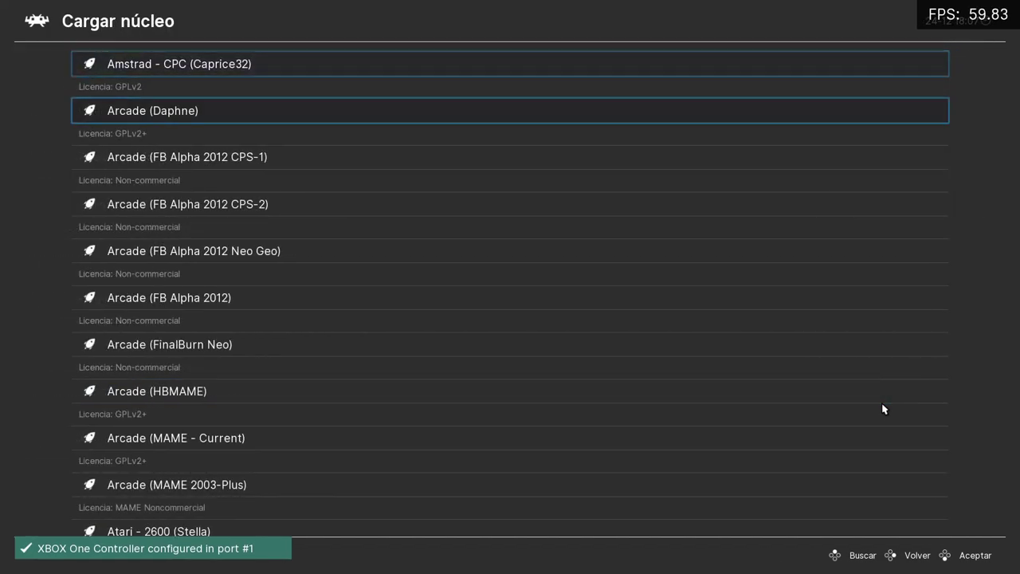
pyautogui.press('Down')
pyautogui.press('Down')
pyautogui.press('Down')
pyautogui.press('Down')
pyautogui.press('Down')
pyautogui.press('Down')
pyautogui.press('Down')
pyautogui.press('Down')
pyautogui.press('Down')
pyautogui.press('Down')
pyautogui.press('Down')
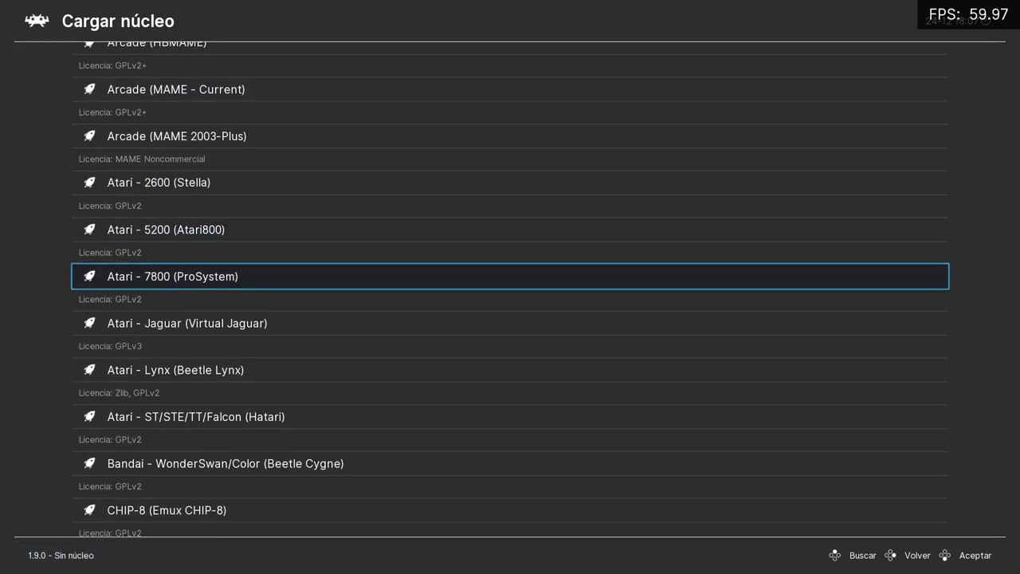
pyautogui.press('Down')
pyautogui.press('Down')
pyautogui.press('Down')
pyautogui.press('Down')
pyautogui.press('Down')
pyautogui.press('Down')
pyautogui.press('Down')
pyautogui.press('Down')
pyautogui.press('Down')
pyautogui.press('Down')
pyautogui.press('Down')
pyautogui.press('Down')
pyautogui.press('Down')
pyautogui.press('Down')
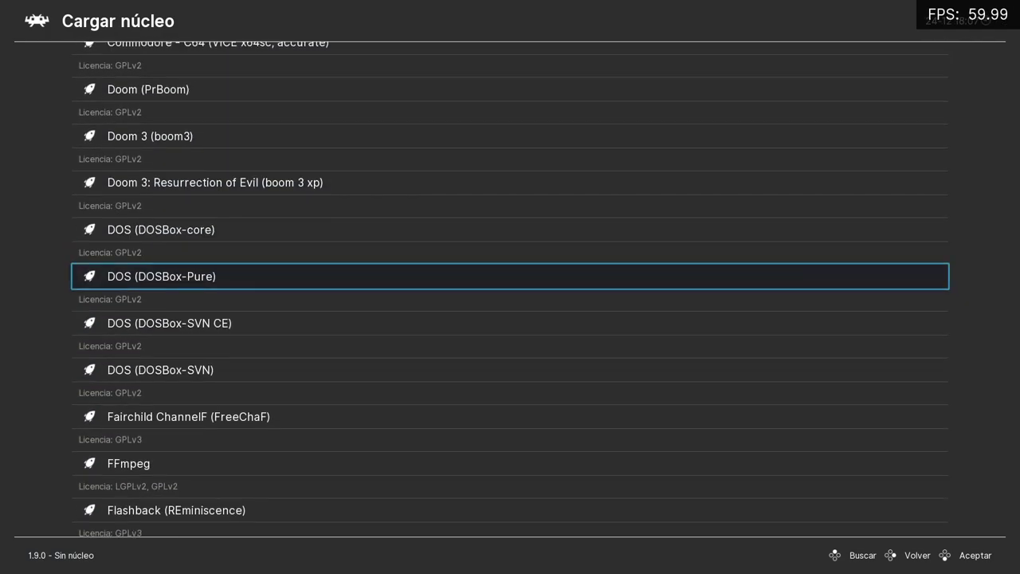
pyautogui.press('Return')
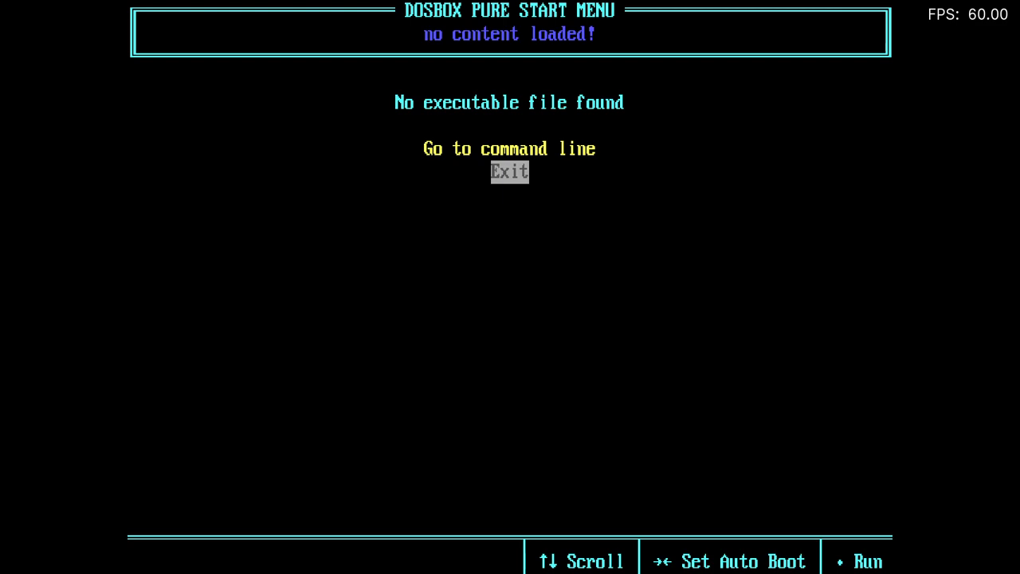
# Bring up the Menú rápido over the running core and open its Opciones page.
pyautogui.press('F1')
pyautogui.press('Down')
pyautogui.press('Down')
pyautogui.press('Down')
pyautogui.press('Down')
pyautogui.press('Down')
pyautogui.press('Down')
pyautogui.press('Down')
pyautogui.press('Down')
pyautogui.press('Down')
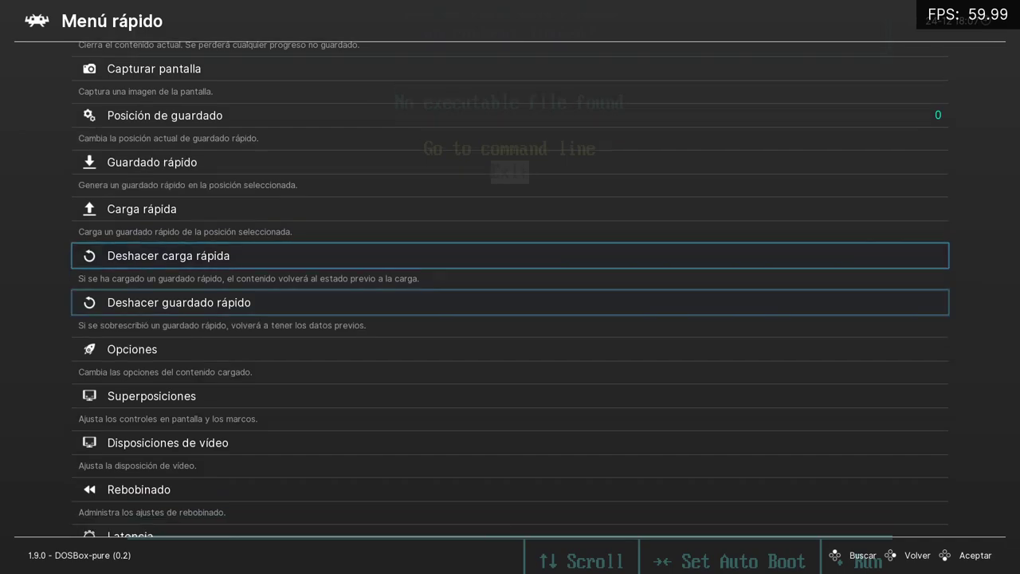
pyautogui.press('Return')
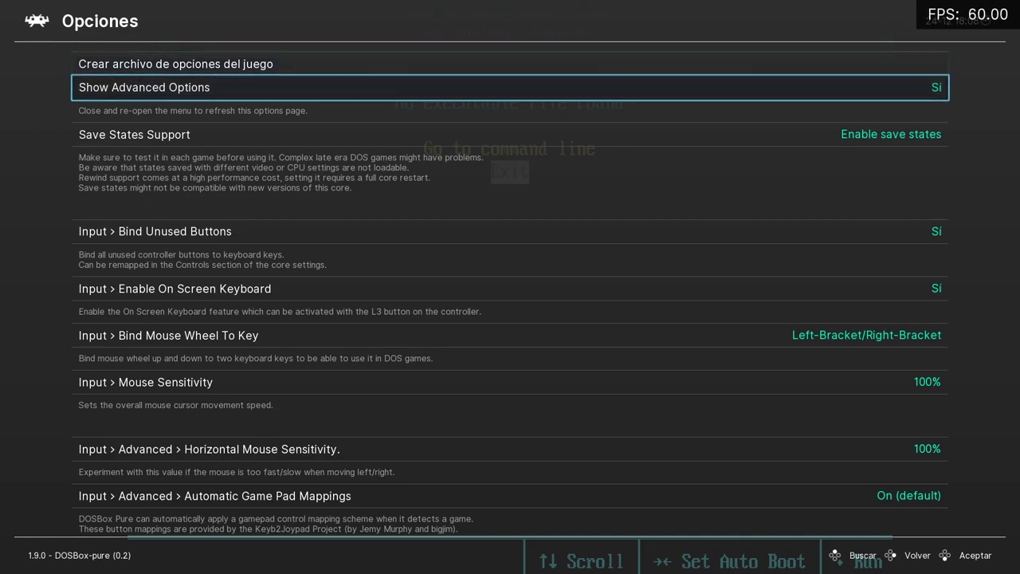
# Review the choices for Save States Support and keep it on Enable save states.
pyautogui.press('Down')
pyautogui.press('Up')
pyautogui.press('Down')
pyautogui.press('Up')
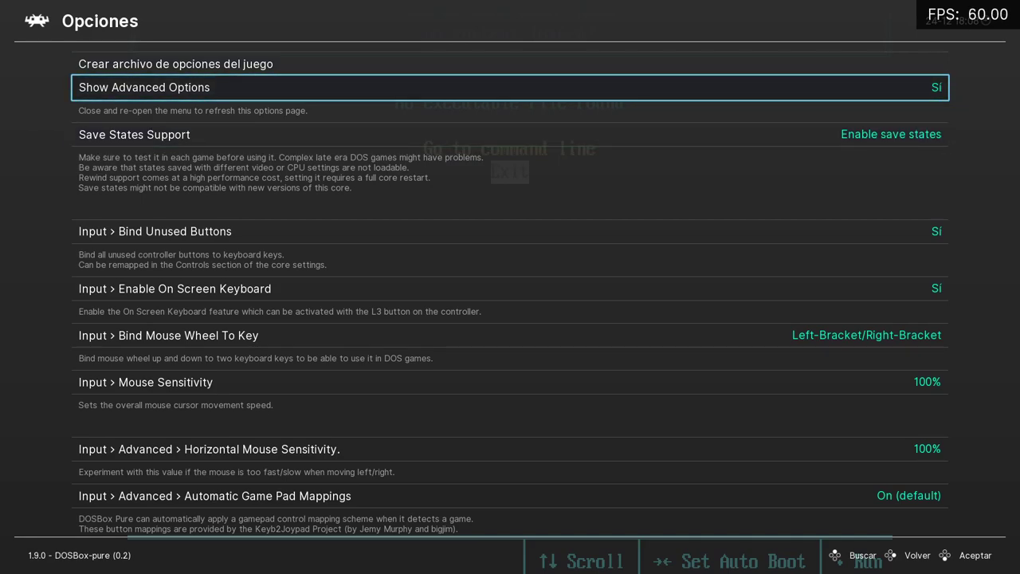
pyautogui.press('Down')
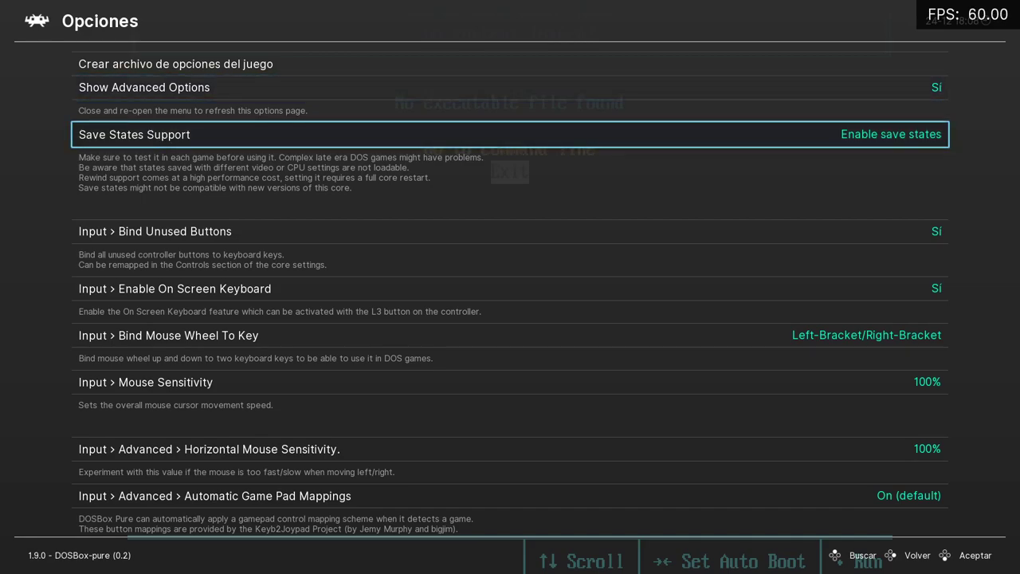
pyautogui.press('Return')
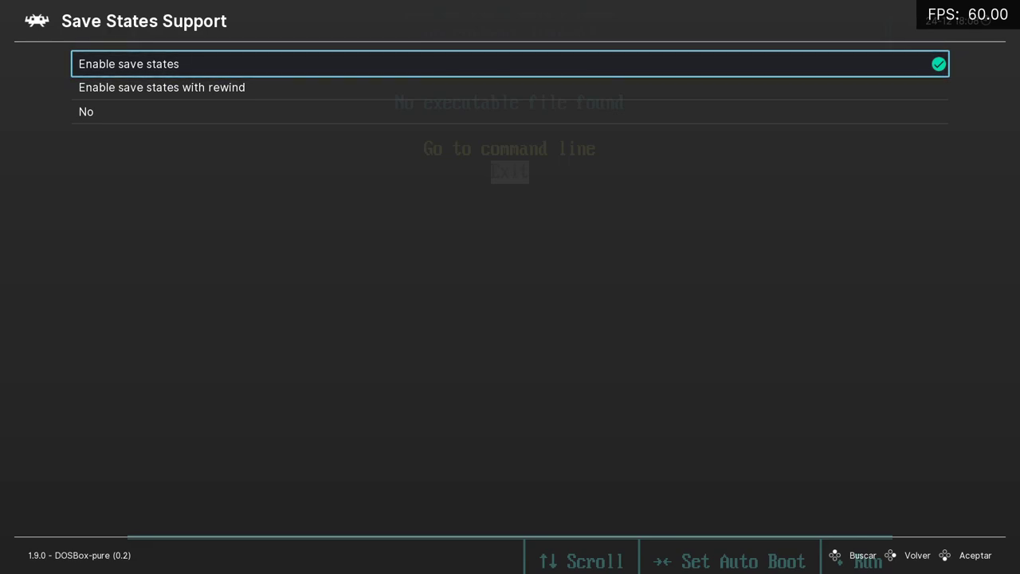
pyautogui.click(510, 88)
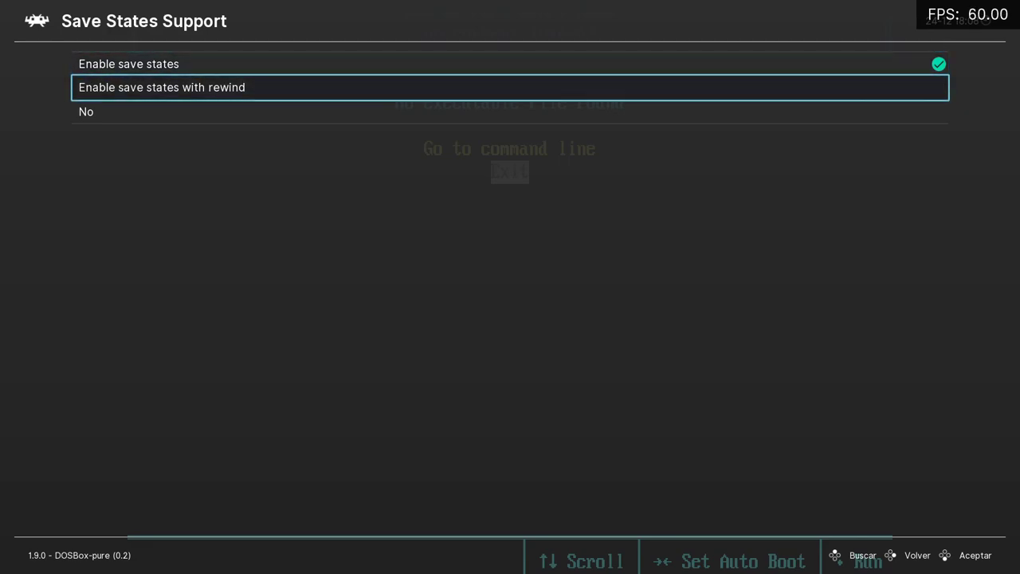
pyautogui.click(510, 111)
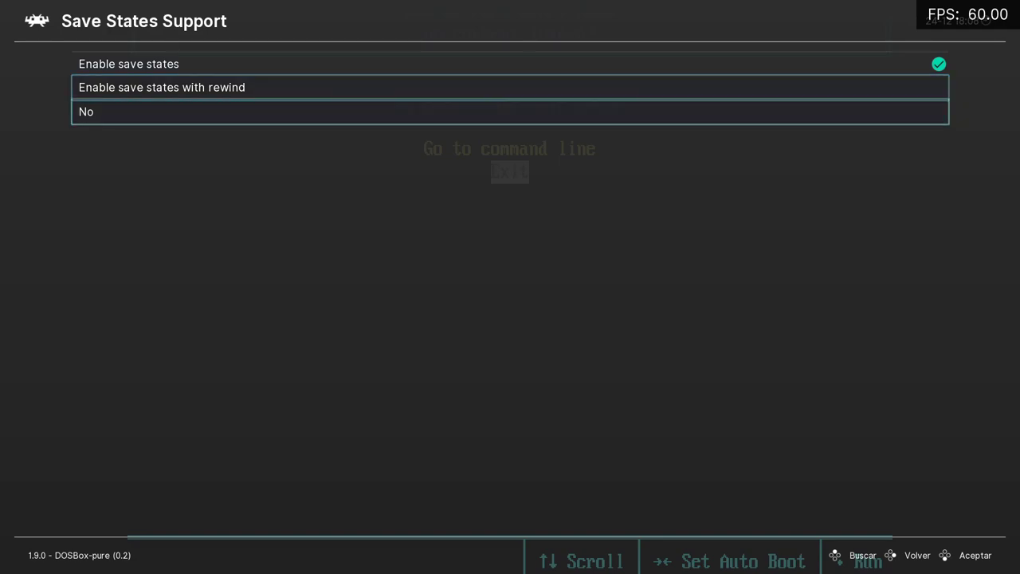
pyautogui.click(510, 87)
pyautogui.click(510, 64)
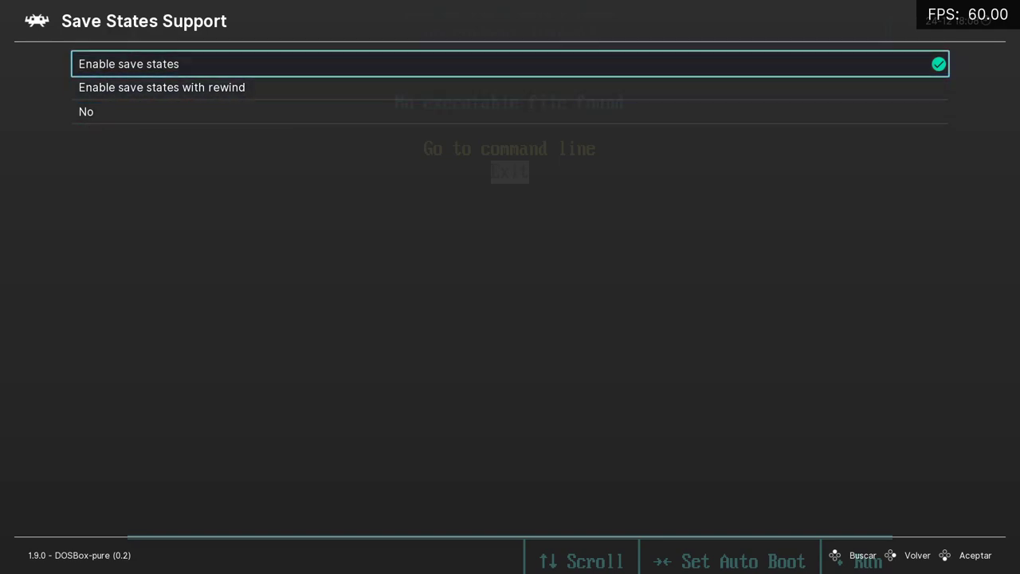
pyautogui.click(509, 64)
# Examine the input options Bind Unused Buttons and Enable On Screen Keyboard.
pyautogui.click(510, 231)
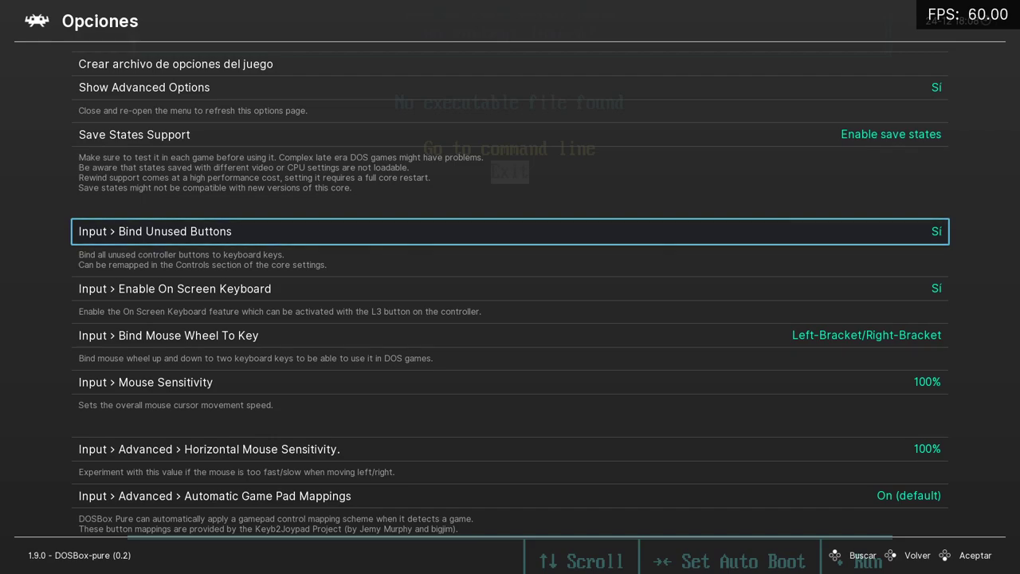
pyautogui.press('Down')
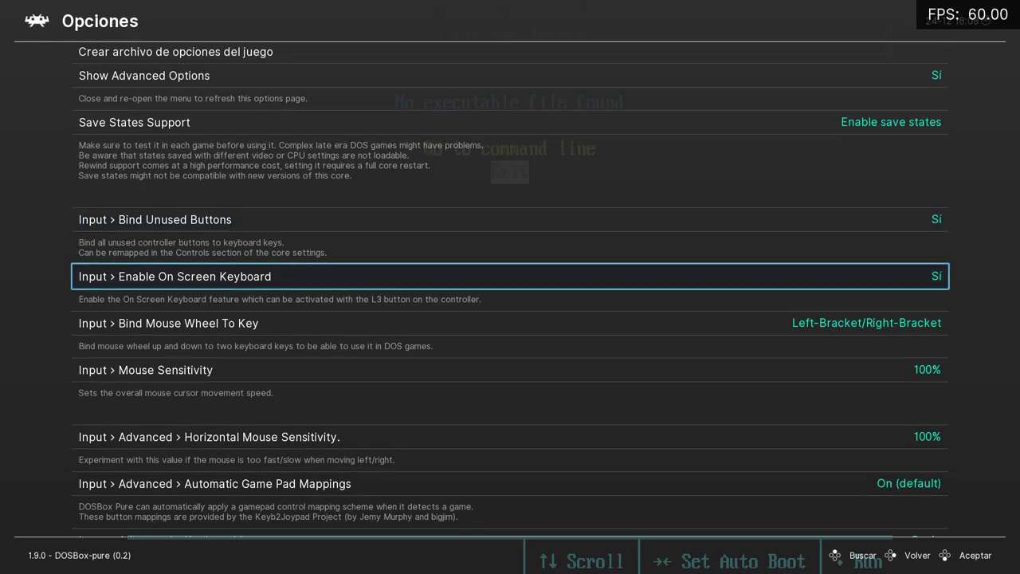
pyautogui.press('Up')
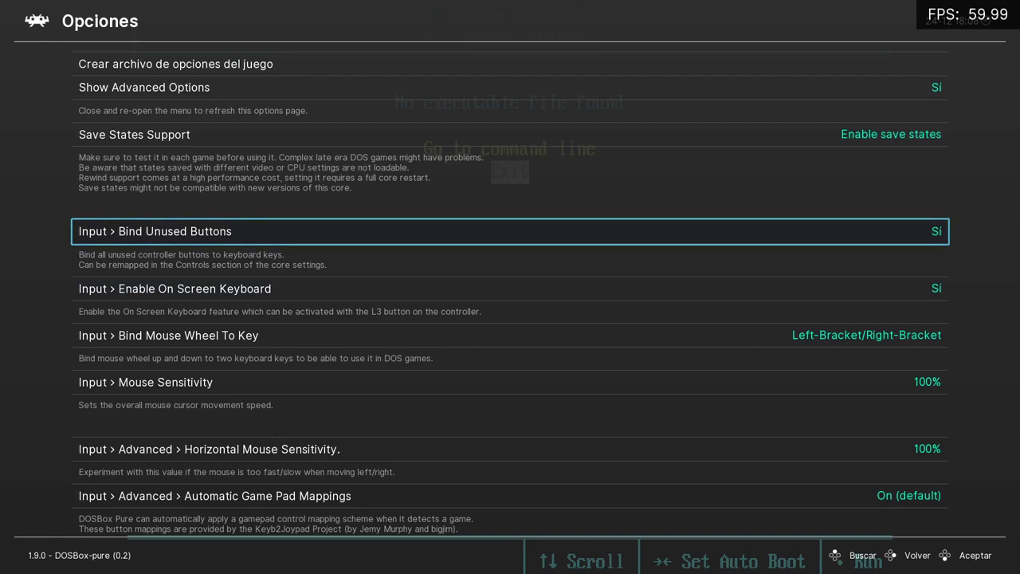
pyautogui.press('Down')
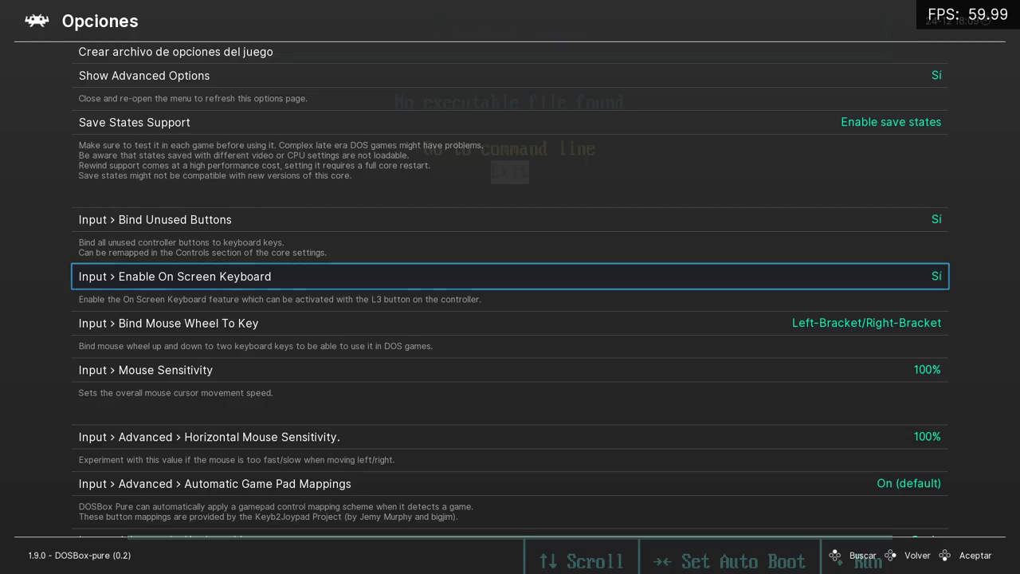
# Return to the DOSBox Pure start menu, try to save a quick state, and reopen the core options.
pyautogui.press('F1')
pyautogui.press('F2')
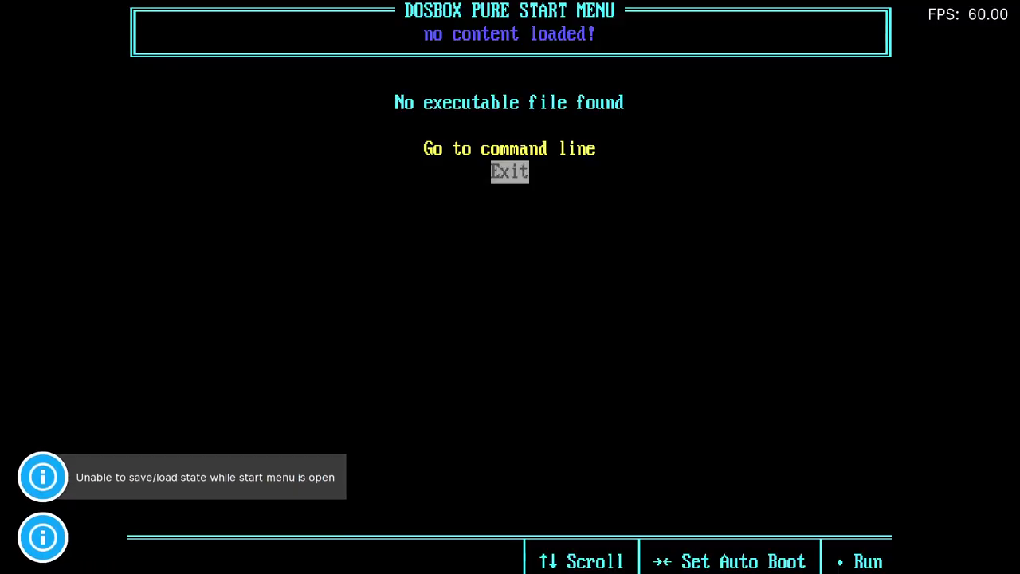
pyautogui.press('F2')
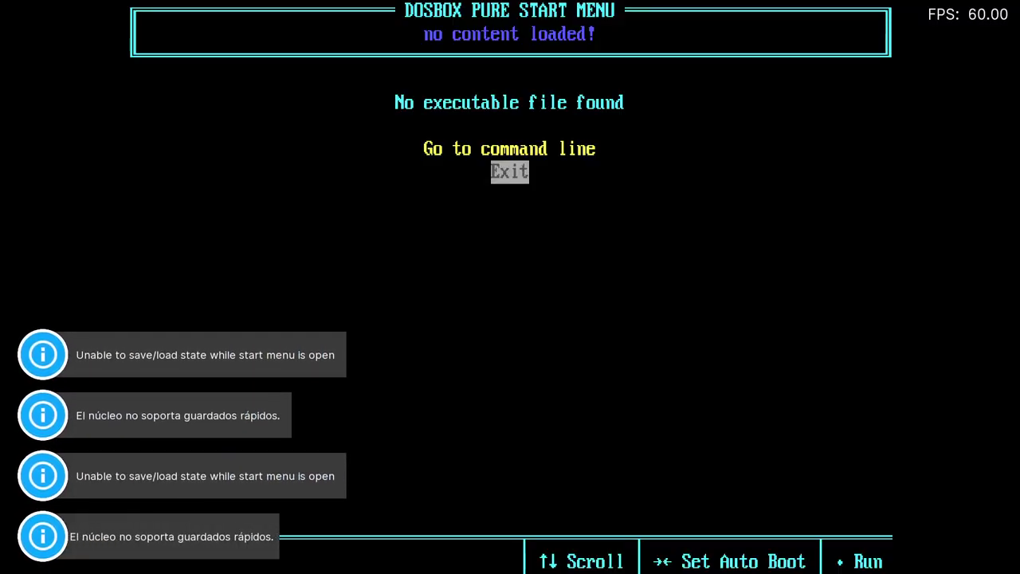
pyautogui.press('F1')
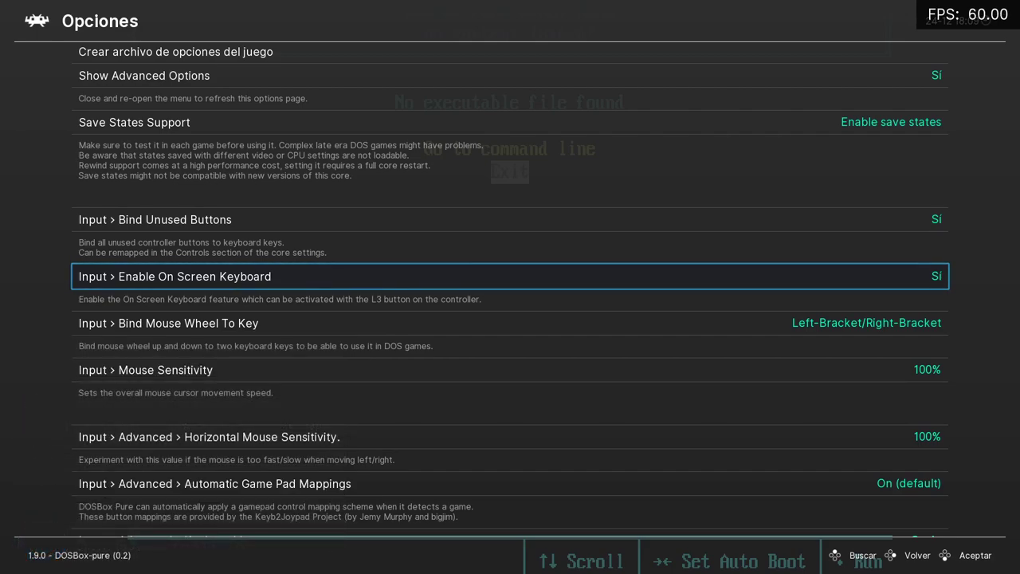
# Examine the mouse options: Bind Mouse Wheel To Key, Mouse Sensitivity and Horizontal Mouse Sensitivity.
pyautogui.press('Down')
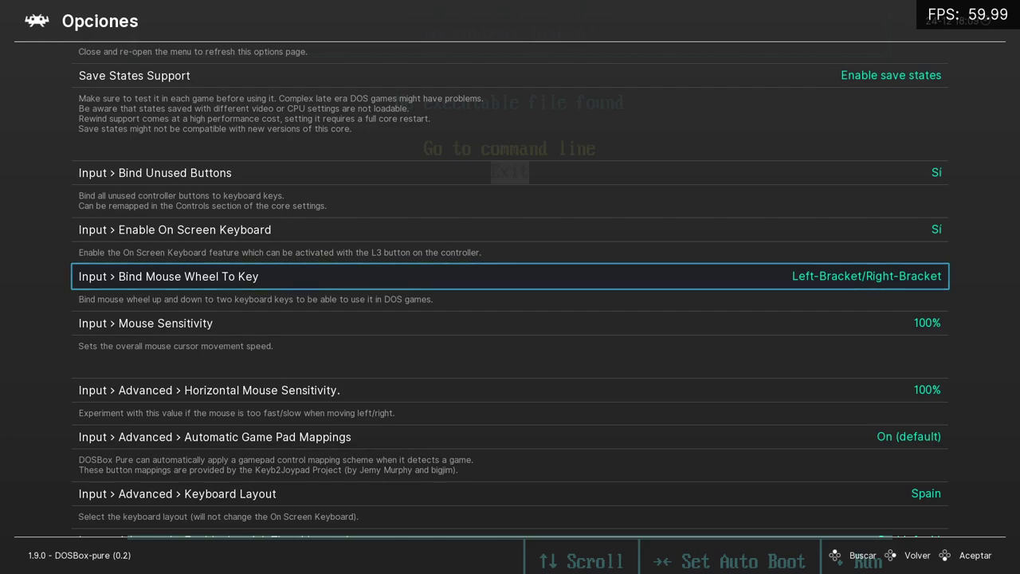
pyautogui.press('Down')
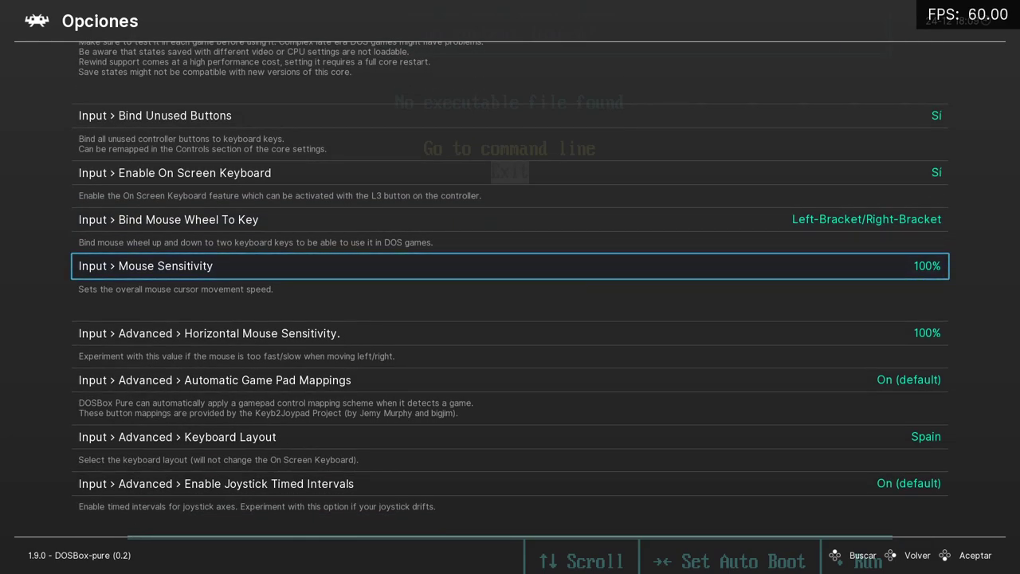
pyautogui.press('Down')
pyautogui.press('Up')
pyautogui.press('Up')
pyautogui.press('Up')
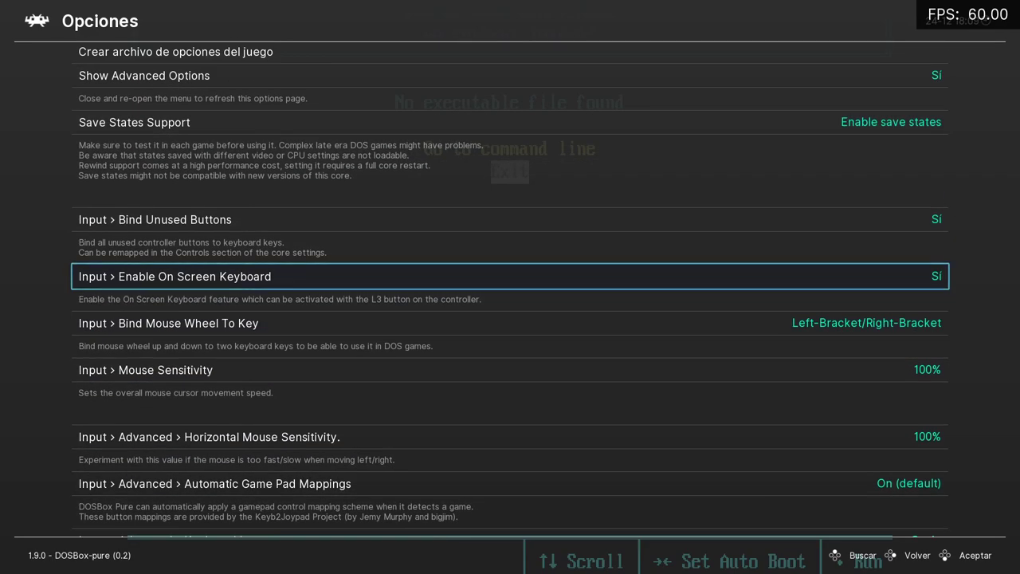
pyautogui.press('Down')
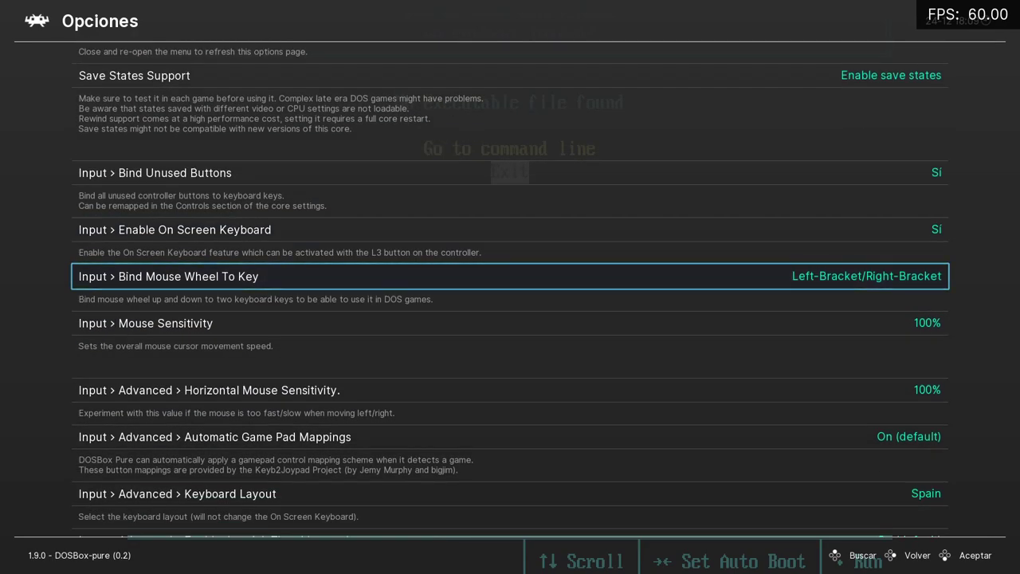
pyautogui.press('Down')
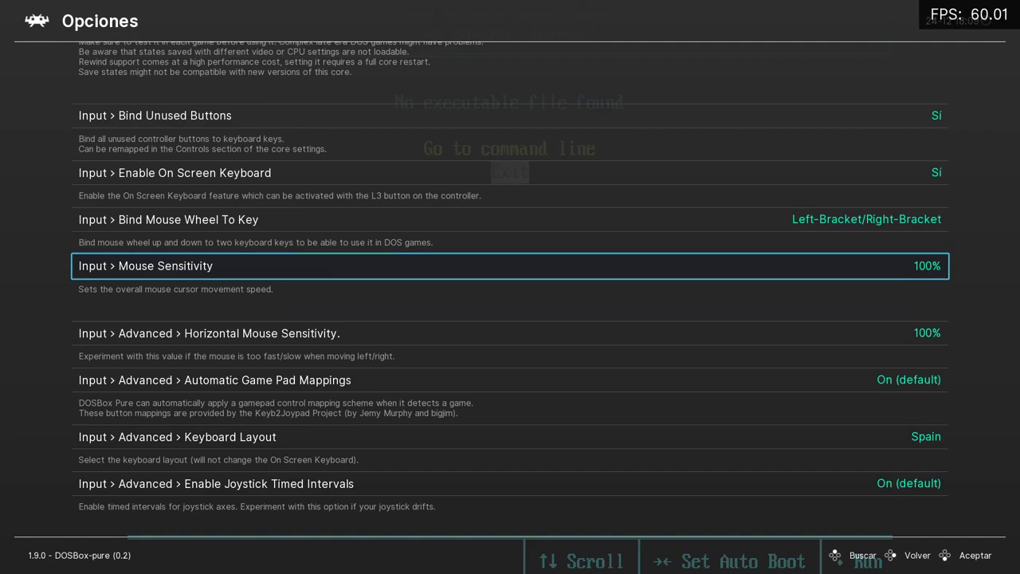
pyautogui.press('Down')
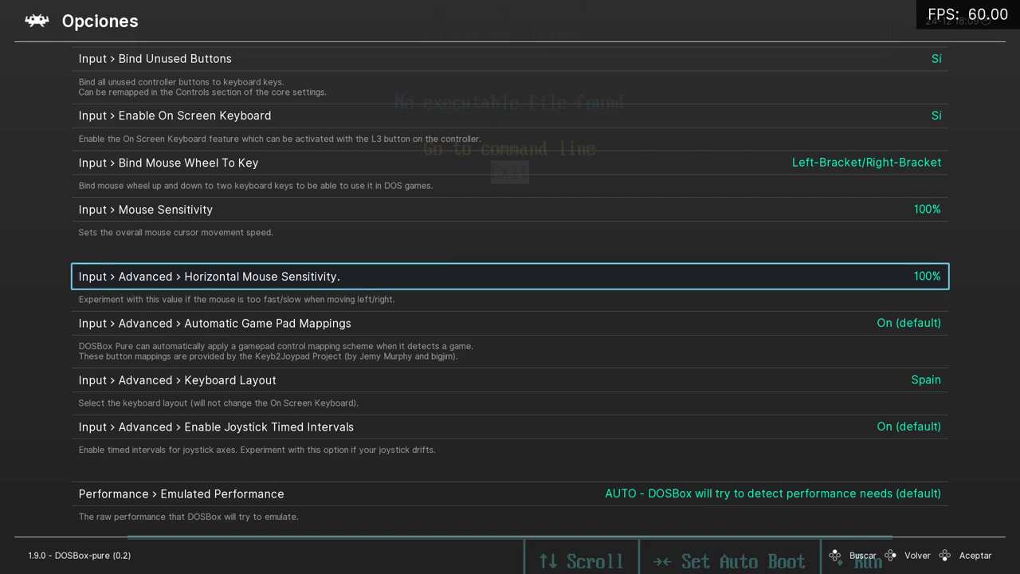
pyautogui.press('Up')
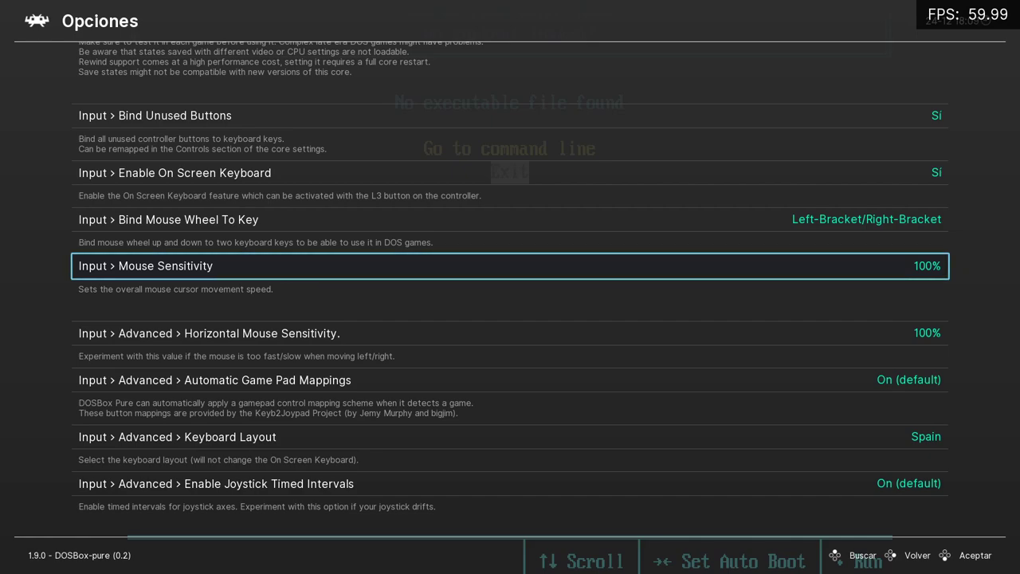
pyautogui.press('Down')
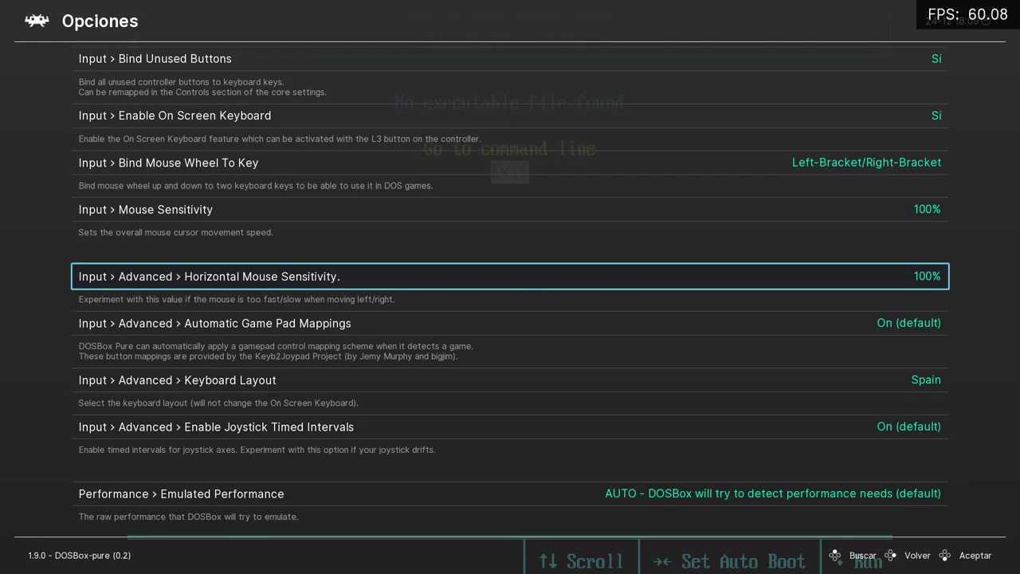
# Open the choices for Automatic Game Pad Mappings and keep On (default).
pyautogui.press('Down')
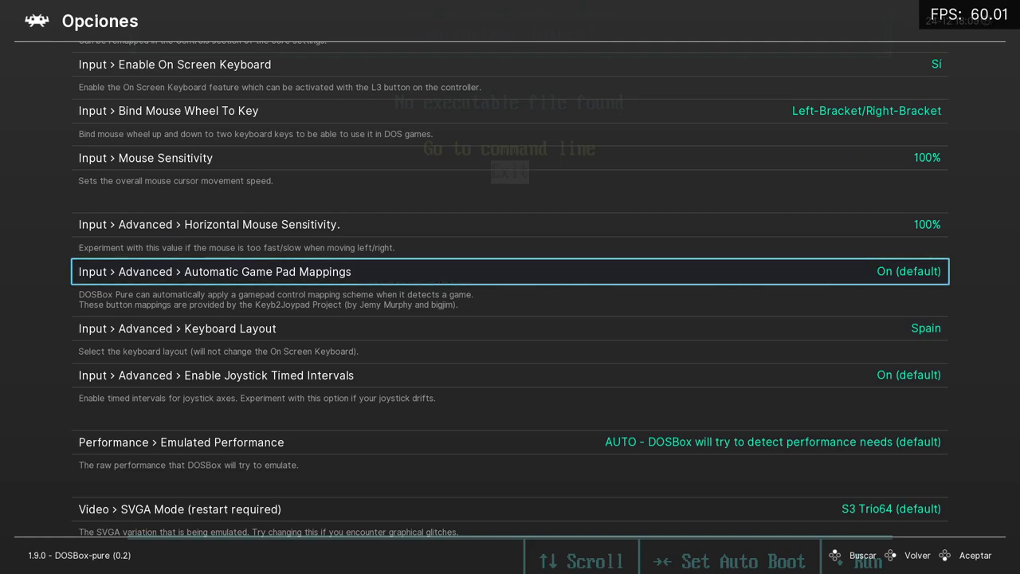
pyautogui.press('Return')
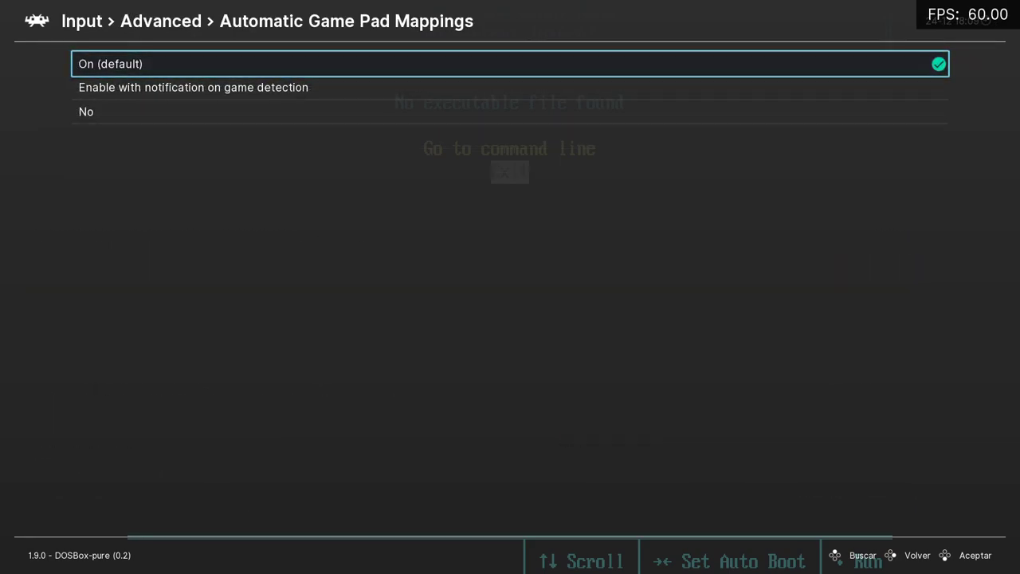
pyautogui.press('Return')
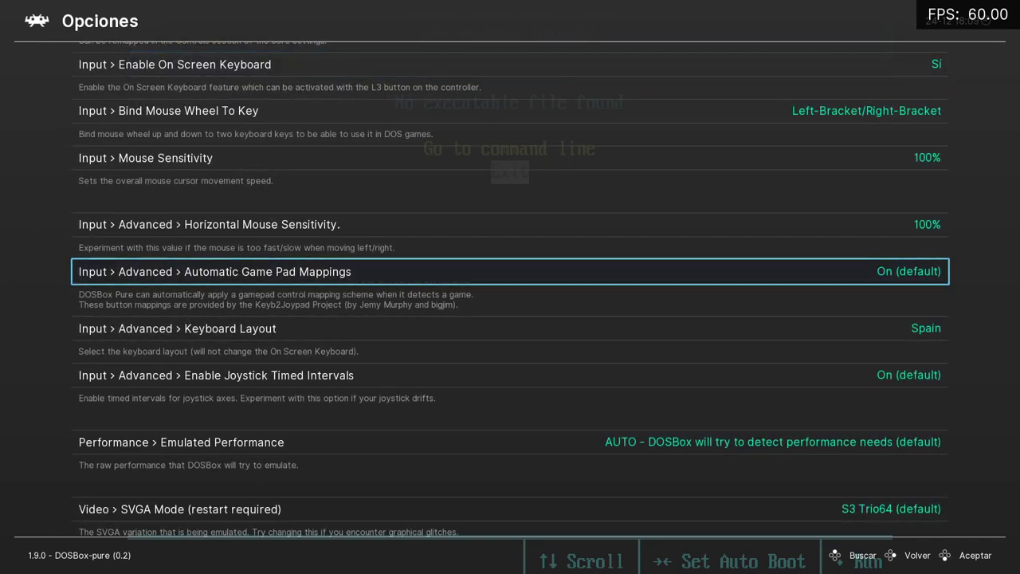
# Compare the Automatic Game Pad Mappings choices, including Enable with notification on game detection, and keep On (default).
pyautogui.press('Return')
pyautogui.press('Down')
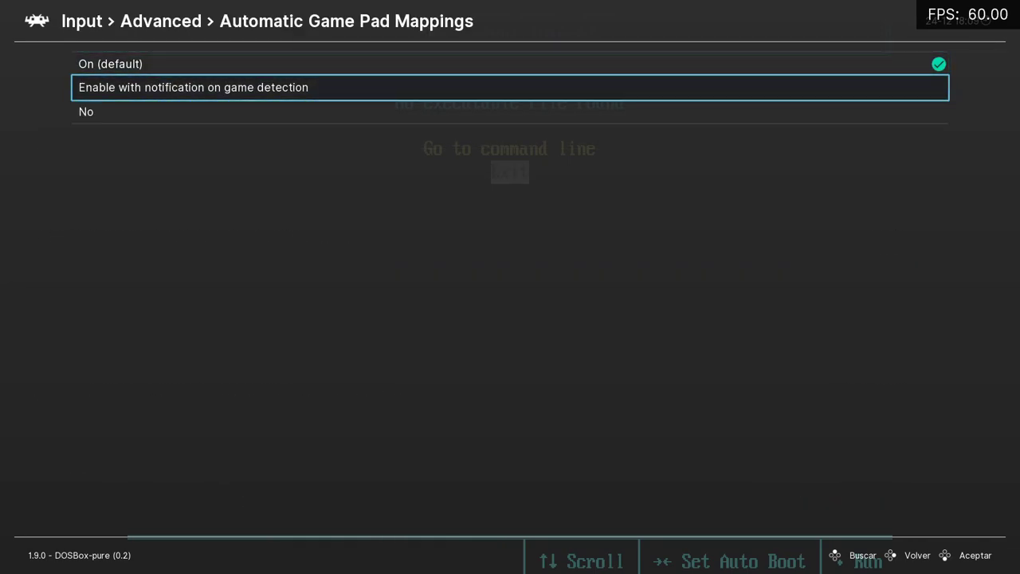
pyautogui.press('Up')
pyautogui.press('Return')
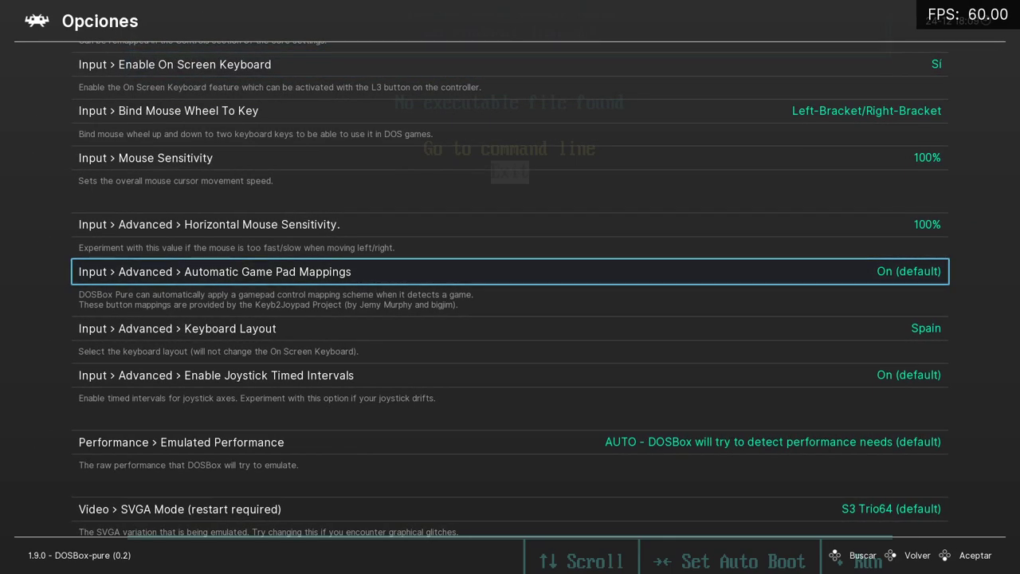
# Check the Keyboard Layout choices, keep Spain, and look at the Enable Joystick Timed Intervals option.
pyautogui.press('Down')
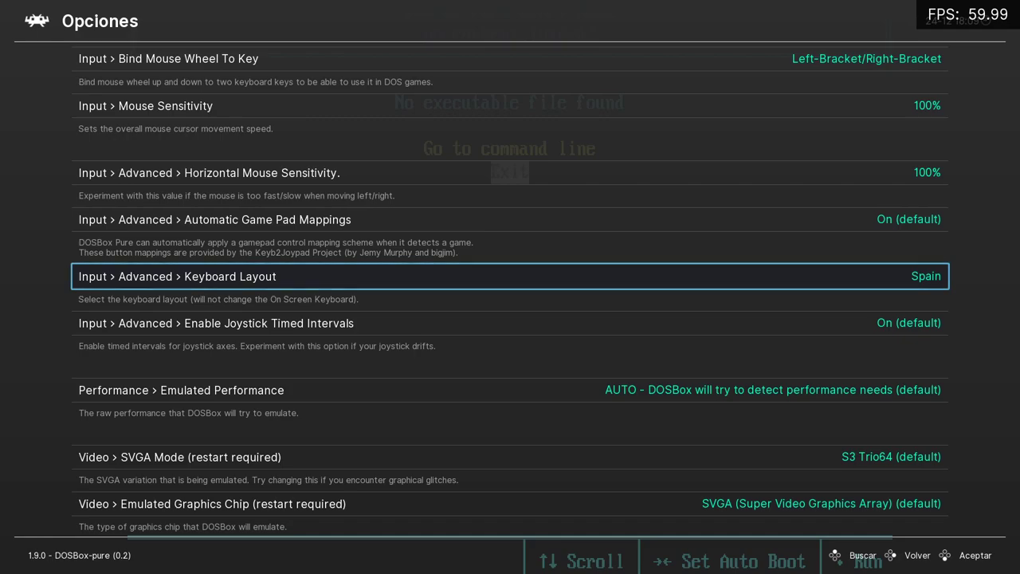
pyautogui.press('Return')
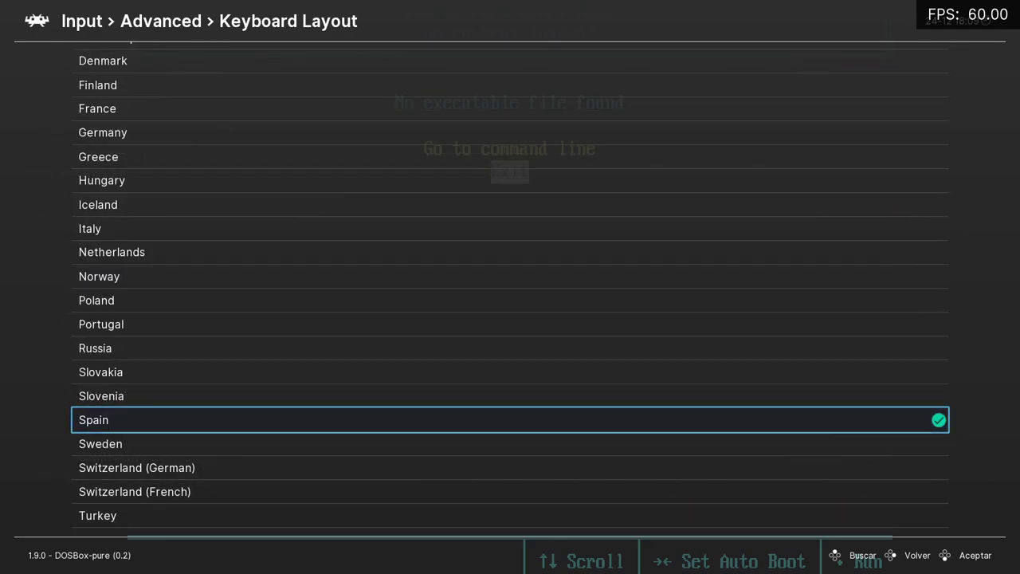
pyautogui.press('Return')
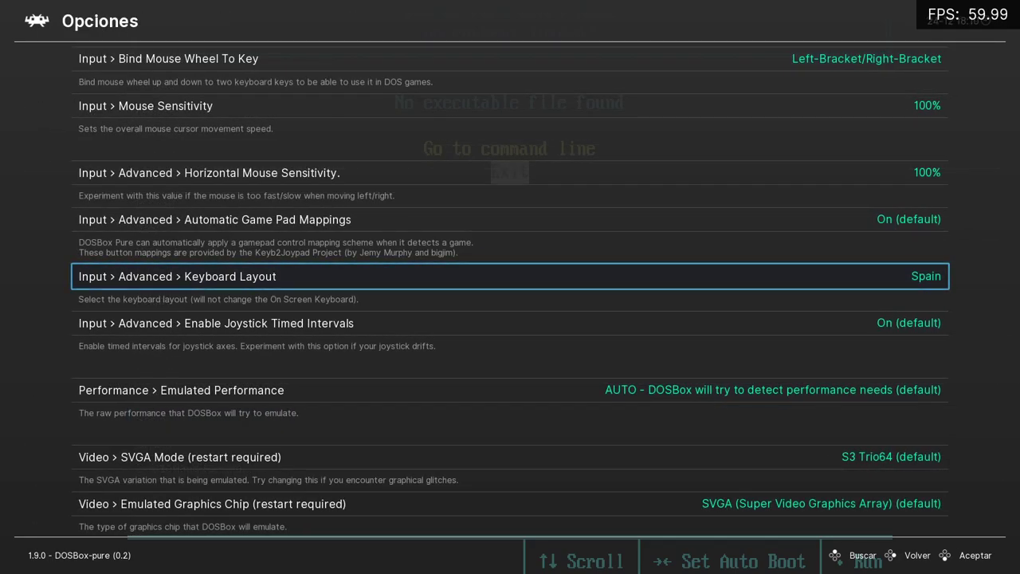
pyautogui.press('Down')
pyautogui.press('Up')
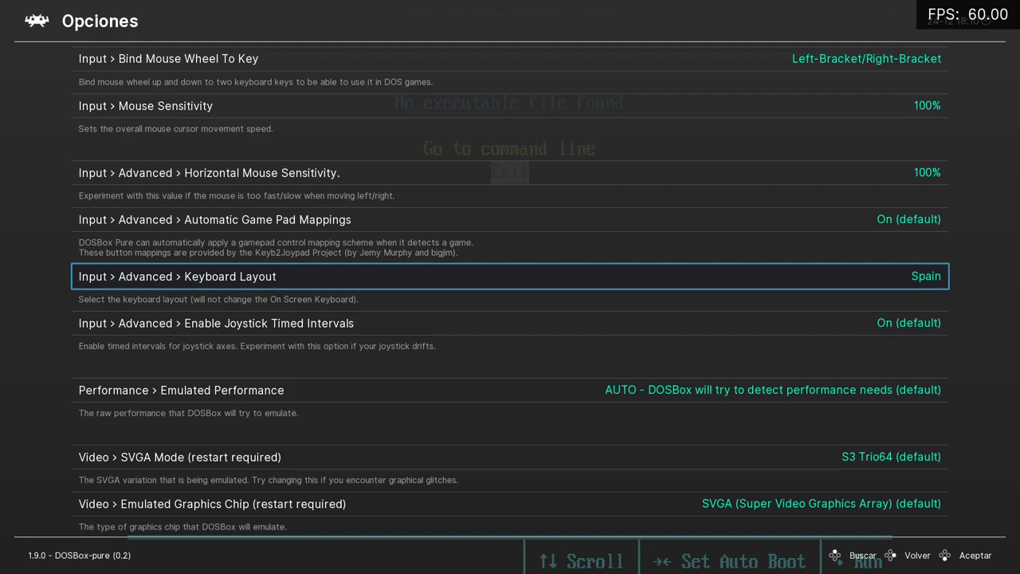
pyautogui.press('Down')
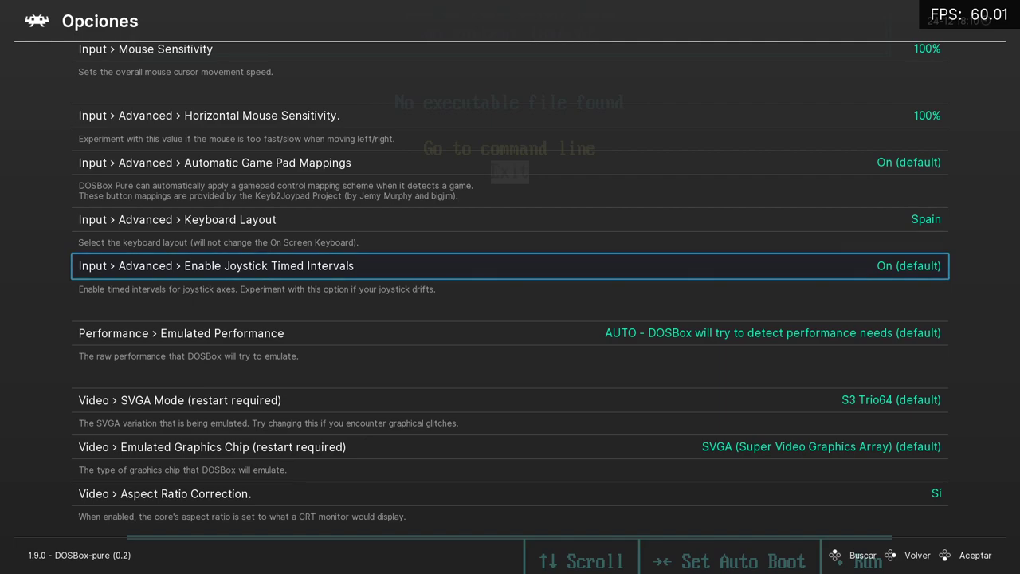
# Examine the Emulated Performance choices, from MAX and 8086/8088 through AMD Athlon, and keep AUTO (default).
pyautogui.press('Down')
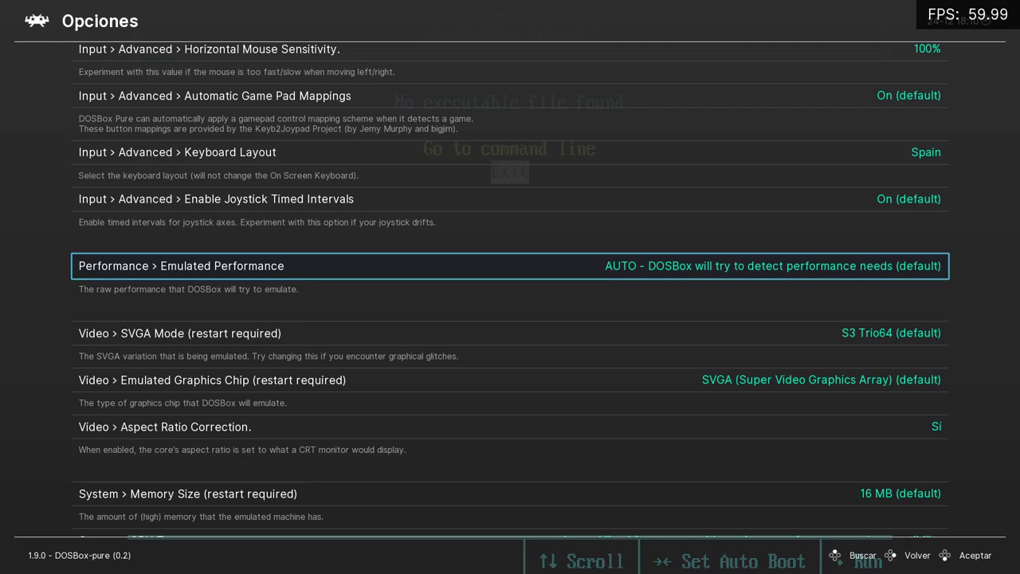
pyautogui.press('Return')
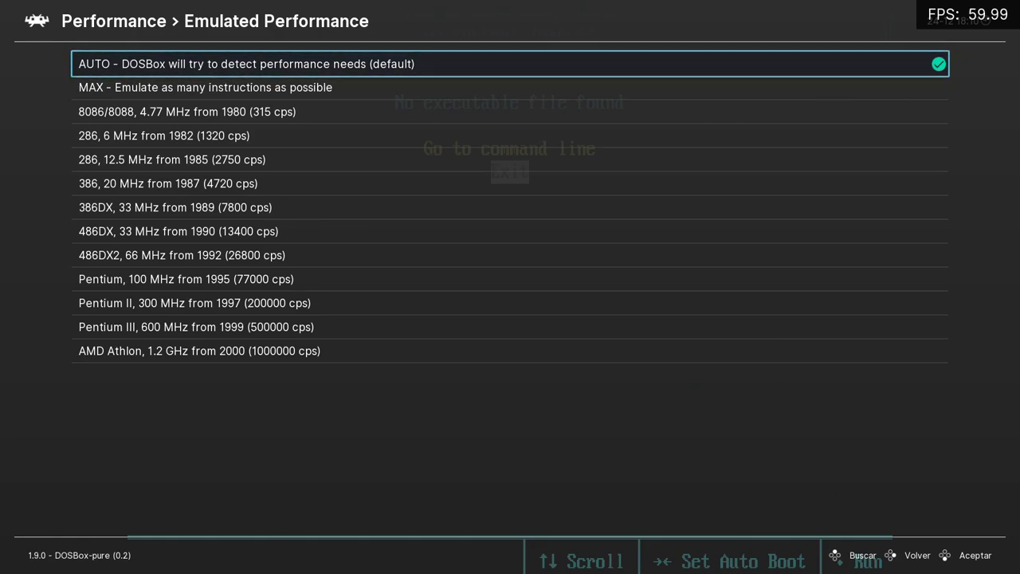
pyautogui.press('Down')
pyautogui.press('Down')
pyautogui.press('Down')
pyautogui.press('Down')
pyautogui.press('Down')
pyautogui.press('Down')
pyautogui.press('Down')
pyautogui.press('Down')
pyautogui.press('Down')
pyautogui.press('Down')
pyautogui.press('Down')
pyautogui.press('Down')
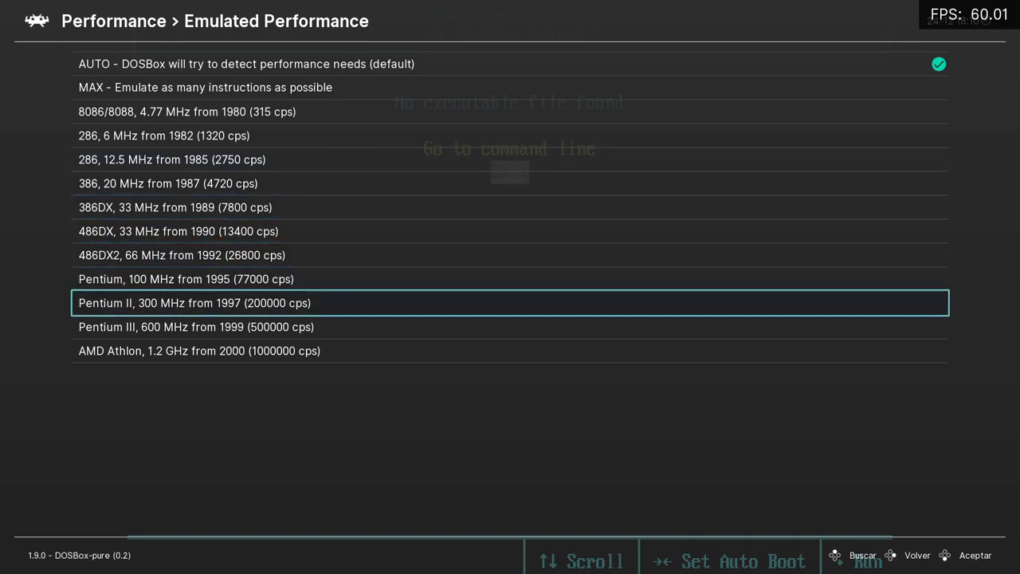
pyautogui.press('Up')
pyautogui.press('Up')
pyautogui.press('Up')
pyautogui.press('Up')
pyautogui.press('Up')
pyautogui.press('Up')
pyautogui.press('Up')
pyautogui.press('Up')
pyautogui.press('Up')
pyautogui.press('Up')
pyautogui.press('Up')
pyautogui.press('Up')
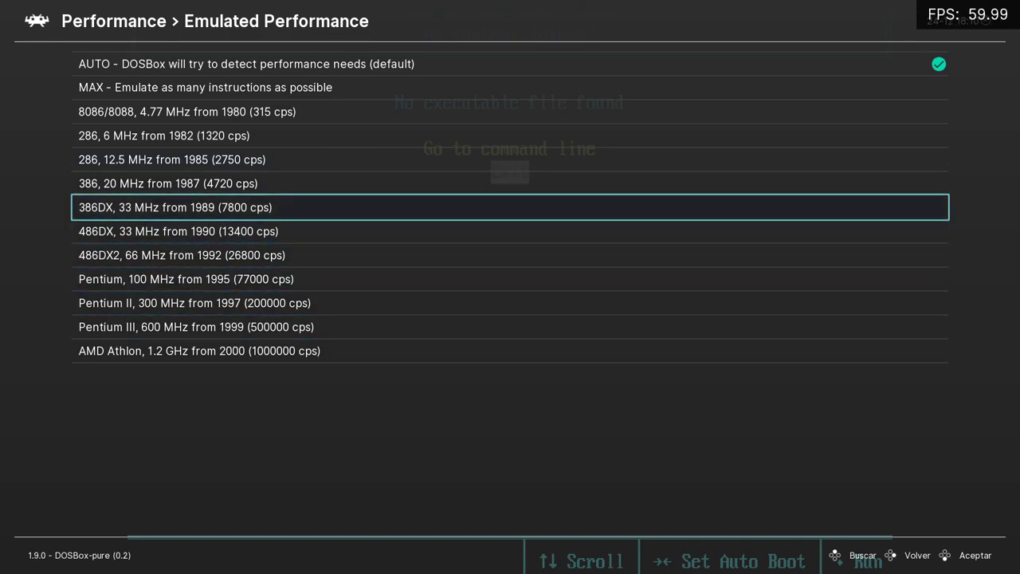
pyautogui.press('Down')
pyautogui.press('Down')
pyautogui.press('Down')
pyautogui.press('Down')
pyautogui.press('Down')
pyautogui.press('Down')
pyautogui.press('Down')
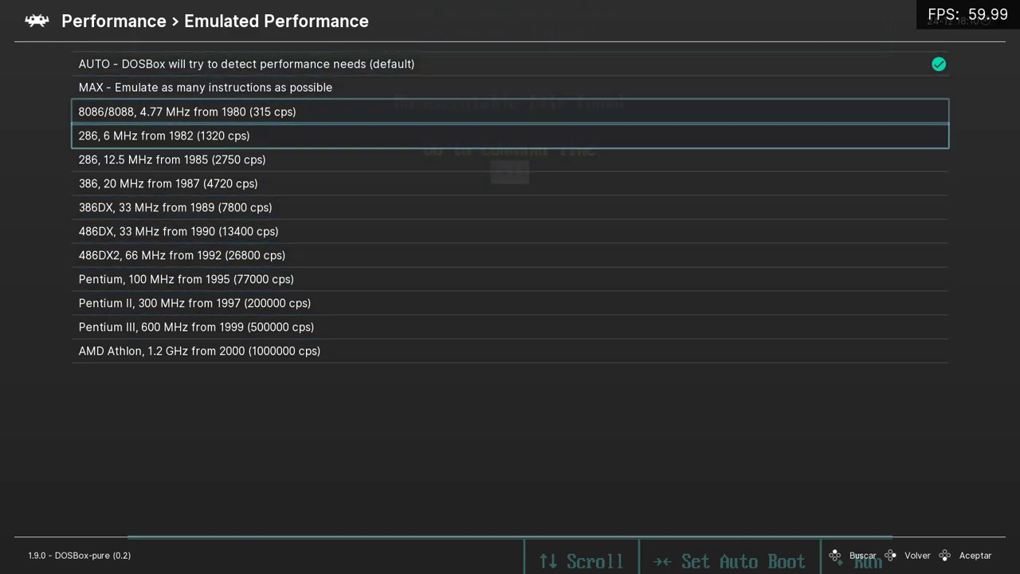
pyautogui.press('Down')
pyautogui.press('Down')
pyautogui.press('Down')
pyautogui.press('Down')
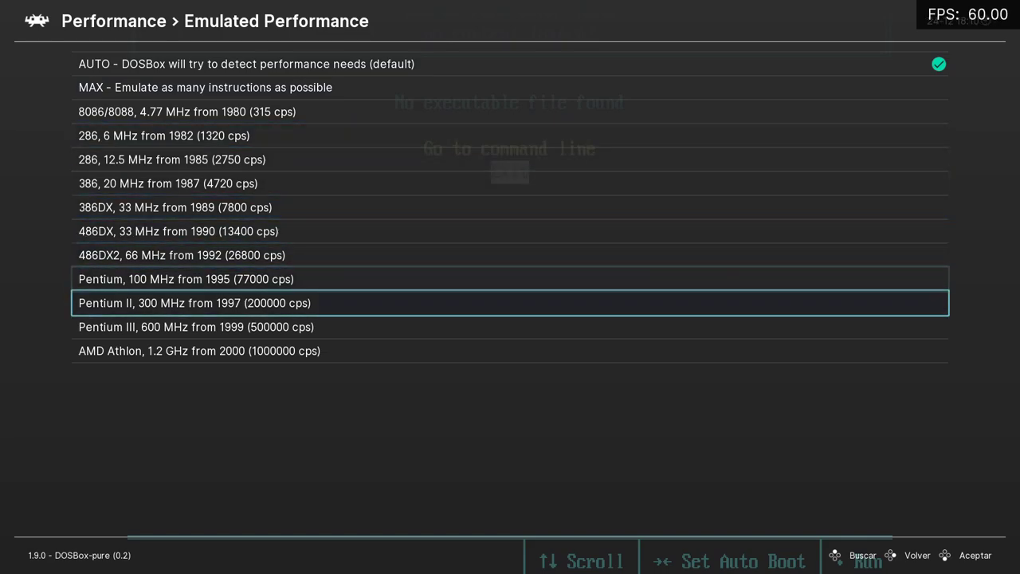
pyautogui.press('Up')
pyautogui.press('Up')
pyautogui.press('Up')
pyautogui.press('Up')
pyautogui.press('Up')
pyautogui.press('Up')
pyautogui.press('Up')
pyautogui.press('Up')
pyautogui.press('Up')
pyautogui.press('Up')
pyautogui.press('Up')
pyautogui.press('Up')
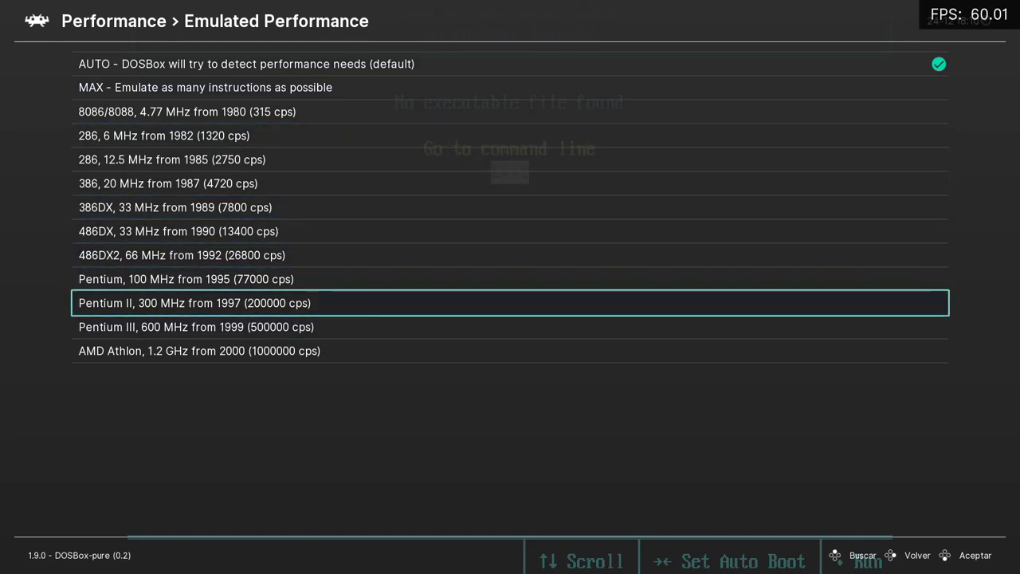
pyautogui.press('Down')
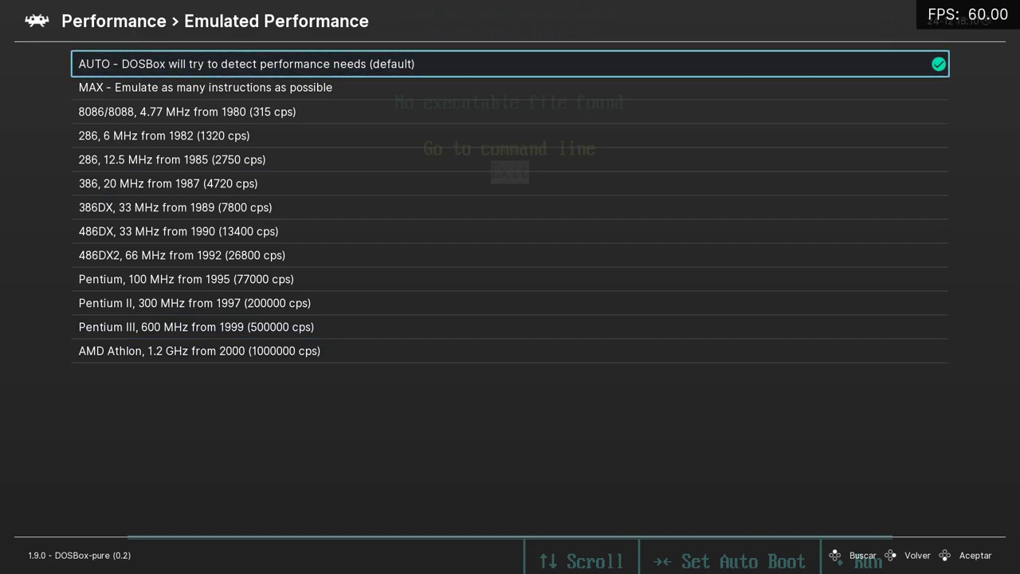
pyautogui.press('Down')
pyautogui.press('Down')
pyautogui.press('Down')
pyautogui.press('Down')
pyautogui.press('Down')
pyautogui.press('Down')
pyautogui.press('Down')
pyautogui.press('Down')
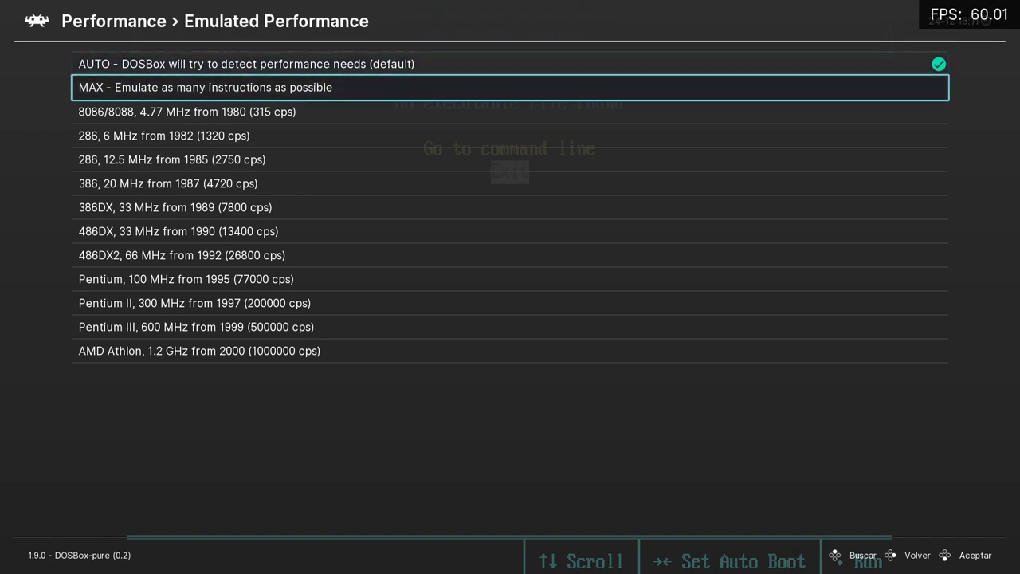
pyautogui.press('Up')
pyautogui.press('Up')
pyautogui.press('Up')
pyautogui.press('Up')
pyautogui.press('Up')
pyautogui.press('Up')
pyautogui.press('Up')
pyautogui.press('Up')
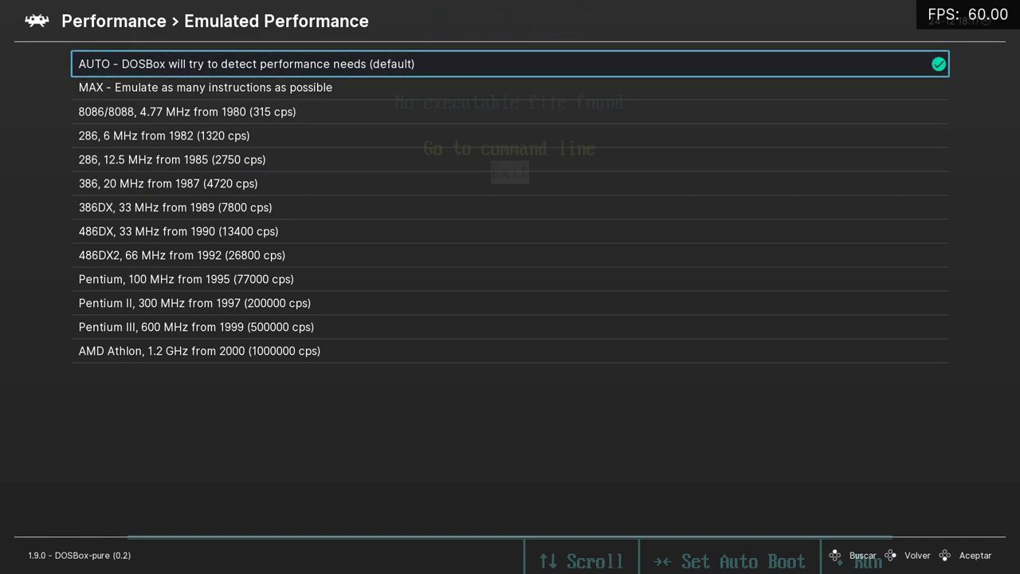
pyautogui.press('Down')
pyautogui.press('Down')
pyautogui.press('Down')
pyautogui.press('Down')
pyautogui.press('Down')
pyautogui.press('Up')
pyautogui.press('Up')
pyautogui.press('Up')
pyautogui.press('Up')
pyautogui.press('Up')
pyautogui.press('Up')
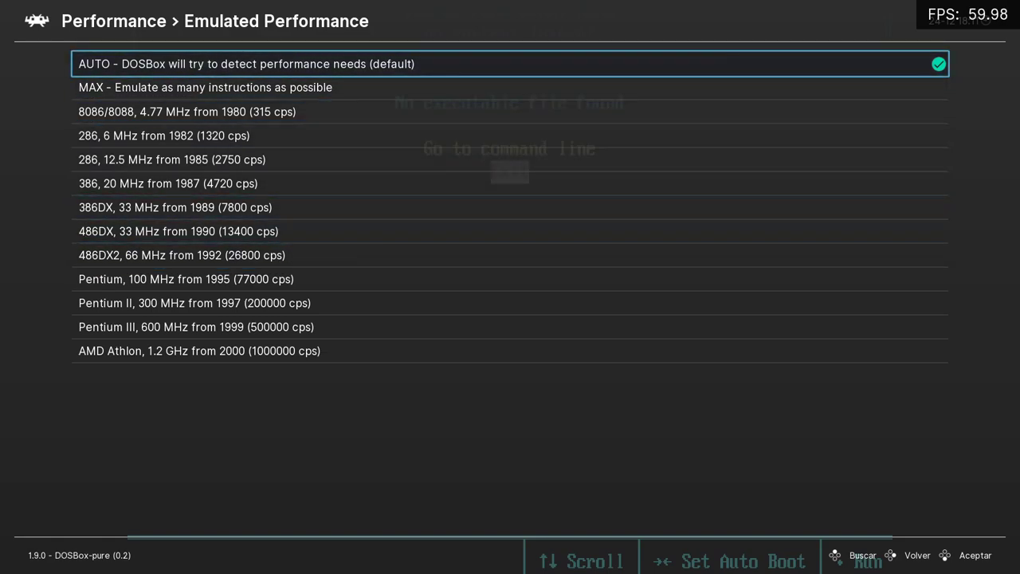
pyautogui.press('Return')
pyautogui.press('Up')
pyautogui.press('Down')
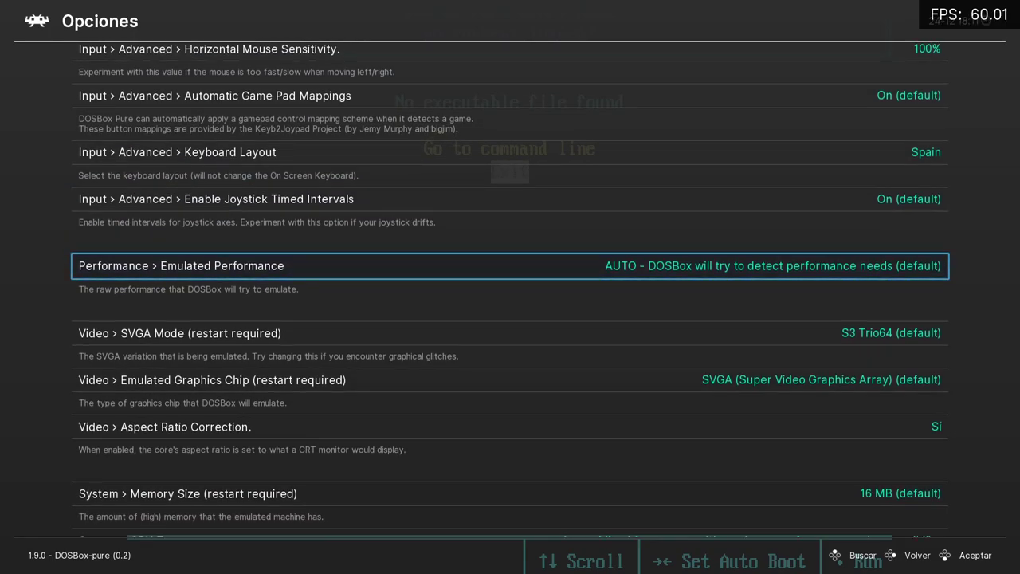
# Go back to the start of the core options list and look at Crear archivo de opciones del juego.
pyautogui.press('Up')
pyautogui.press('Up')
pyautogui.press('Up')
pyautogui.press('Up')
pyautogui.press('Up')
pyautogui.press('Up')
pyautogui.press('Up')
pyautogui.press('Up')
pyautogui.press('Up')
pyautogui.press('Up')
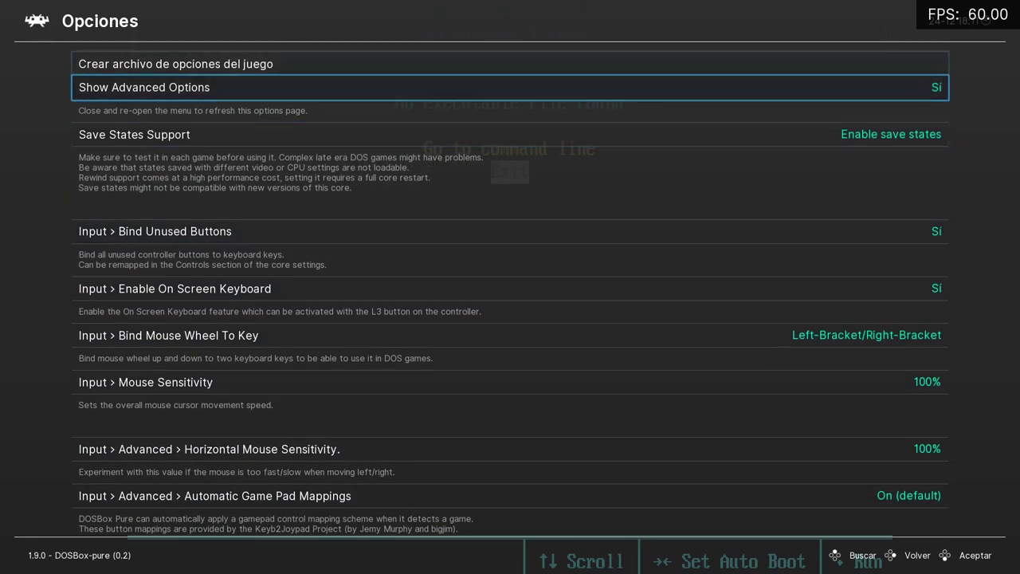
pyautogui.press('Up')
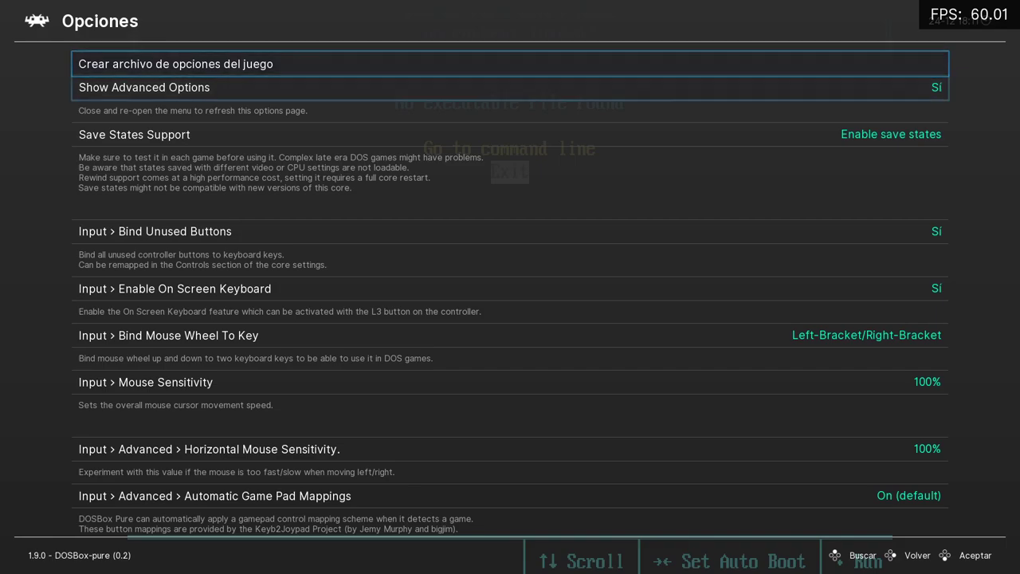
# Examine the video SVGA Mode choices, including the S3 Trio64 no-line buffer hack, and leave the list without selecting one.
pyautogui.press('Down')
pyautogui.press('Down')
pyautogui.press('Down')
pyautogui.press('Down')
pyautogui.press('Down')
pyautogui.press('Down')
pyautogui.press('Down')
pyautogui.press('Down')
pyautogui.press('Down')
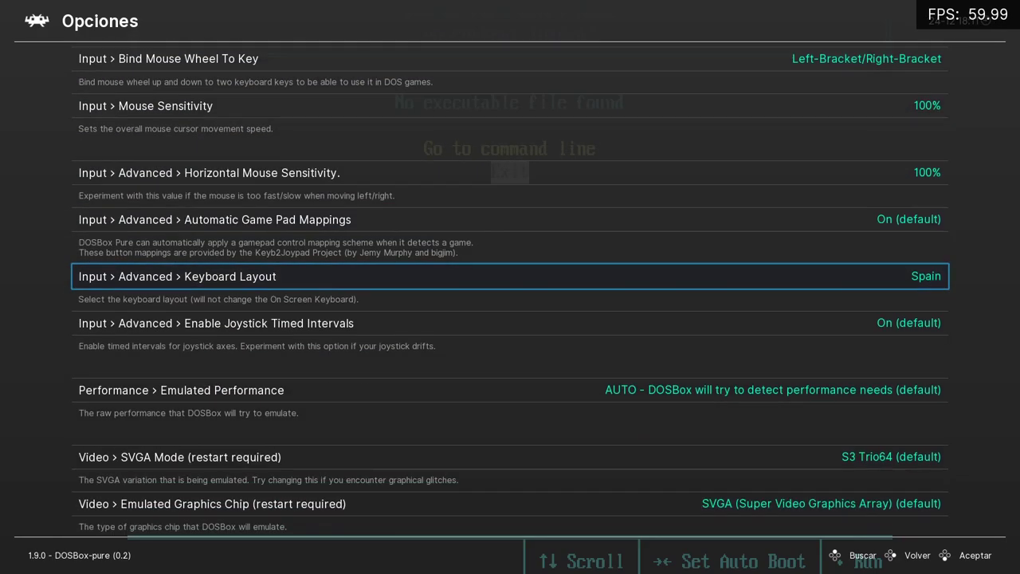
pyautogui.press('Down')
pyautogui.press('Down')
pyautogui.press('Down')
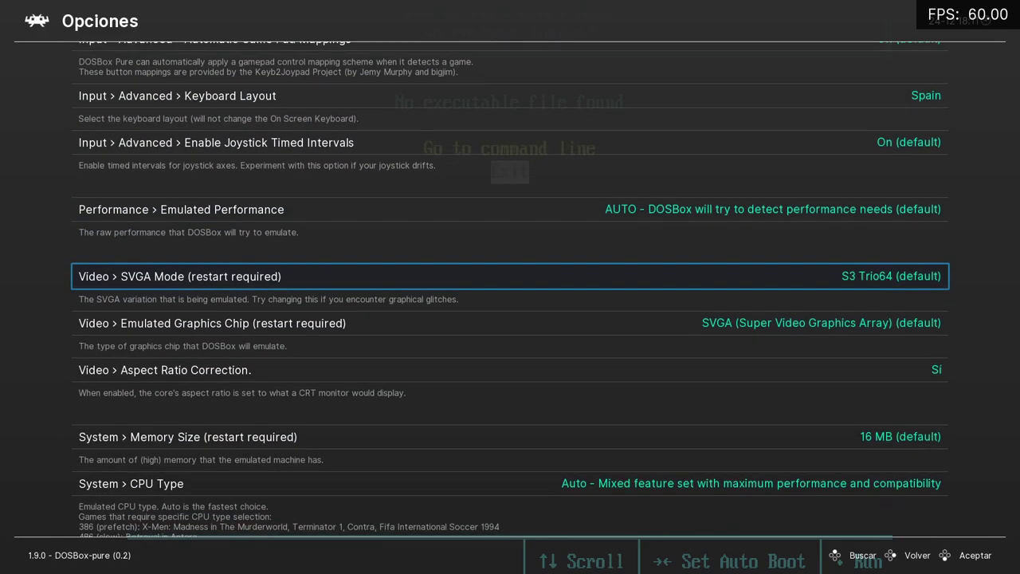
pyautogui.press('Return')
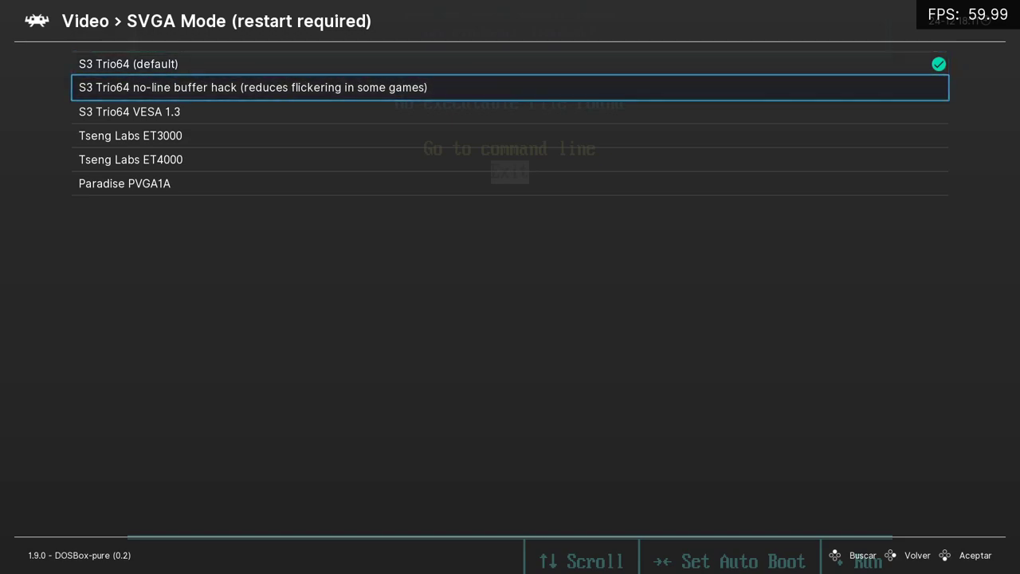
pyautogui.press('BackSpace')
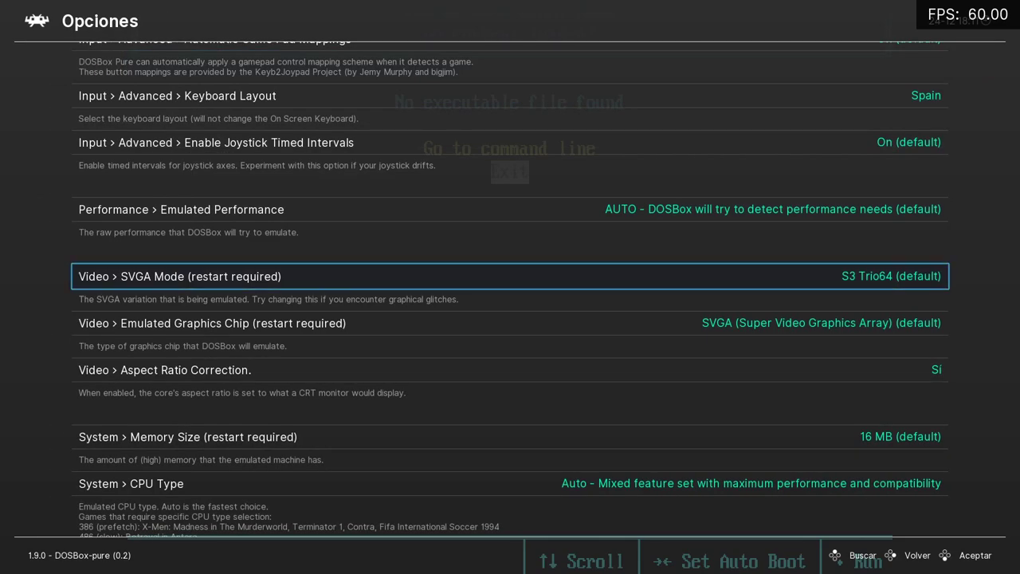
# Examine the Emulated Graphics Chip choices without selecting one, and check the Aspect Ratio Correction option, keeping it enabled.
pyautogui.press('Down')
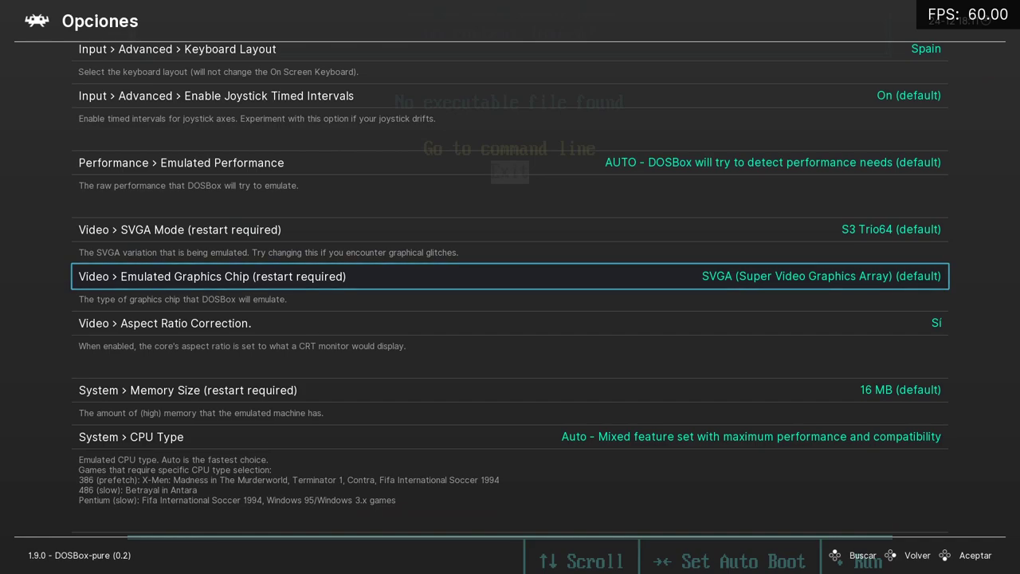
pyautogui.press('Return')
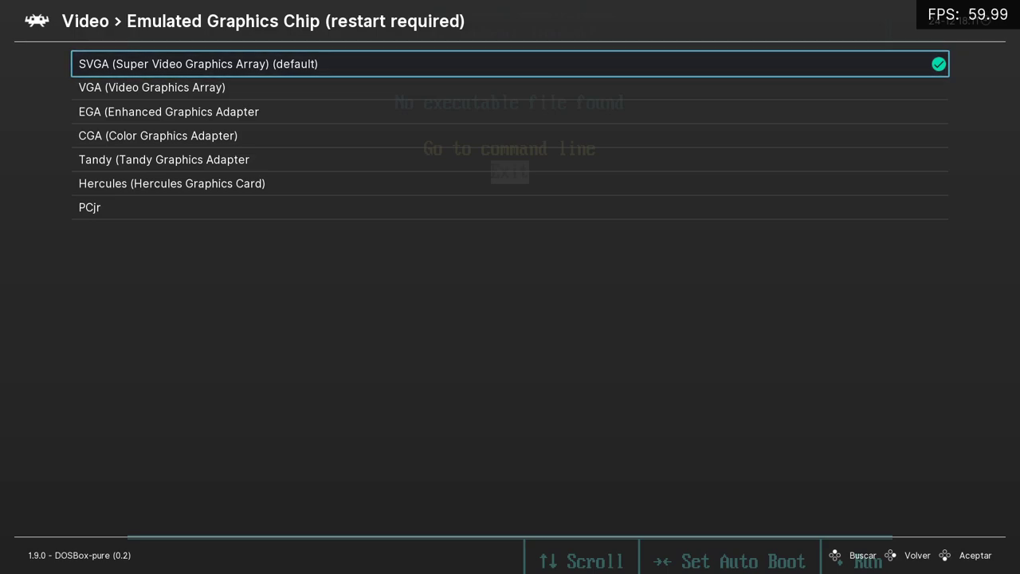
pyautogui.press('BackSpace')
pyautogui.press('Down')
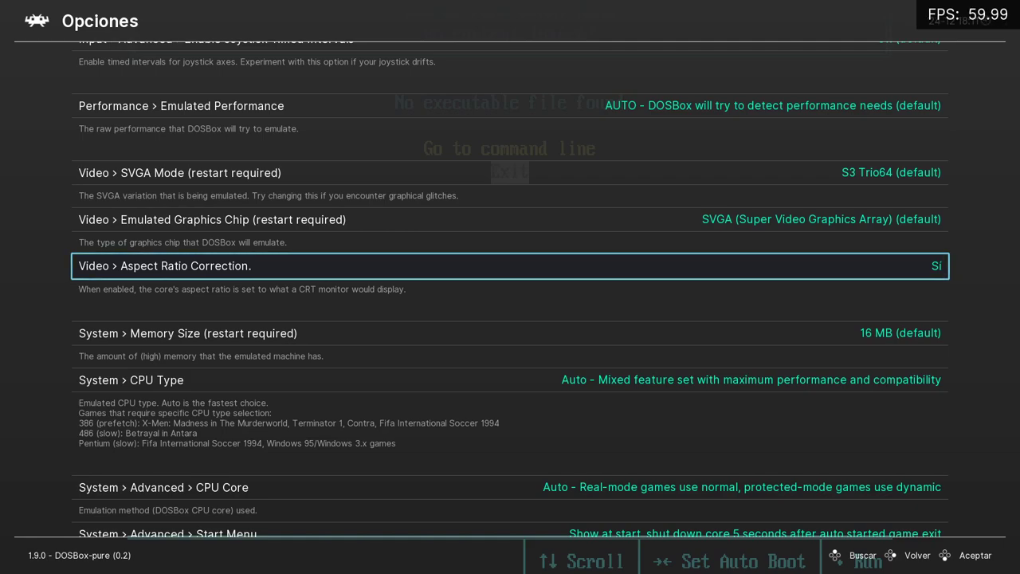
pyautogui.press('Return')
pyautogui.press('Return')
# Examine the system Memory Size choices up to 64 MB and keep 16 MB (default).
pyautogui.press('Down')
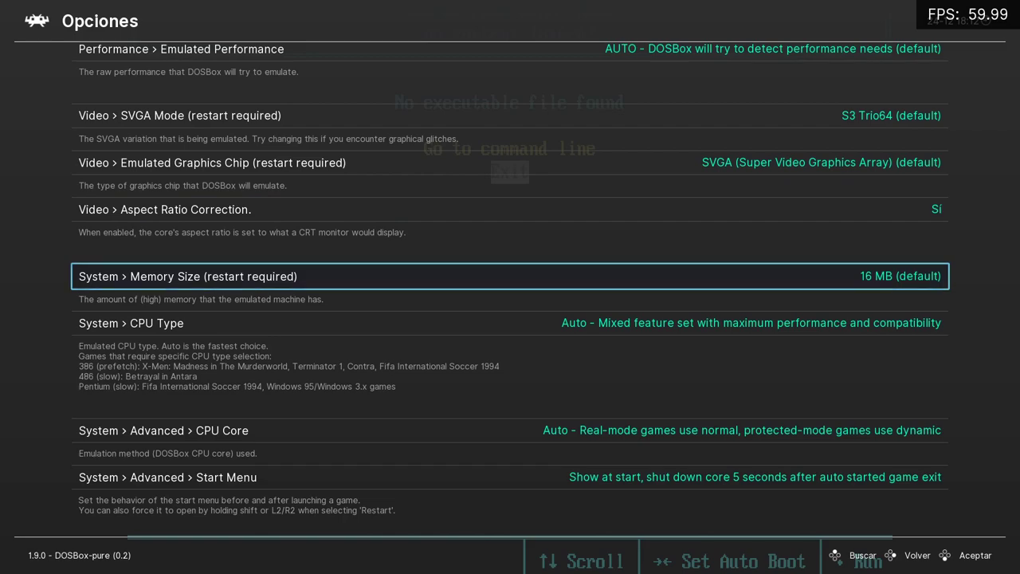
pyautogui.press('Return')
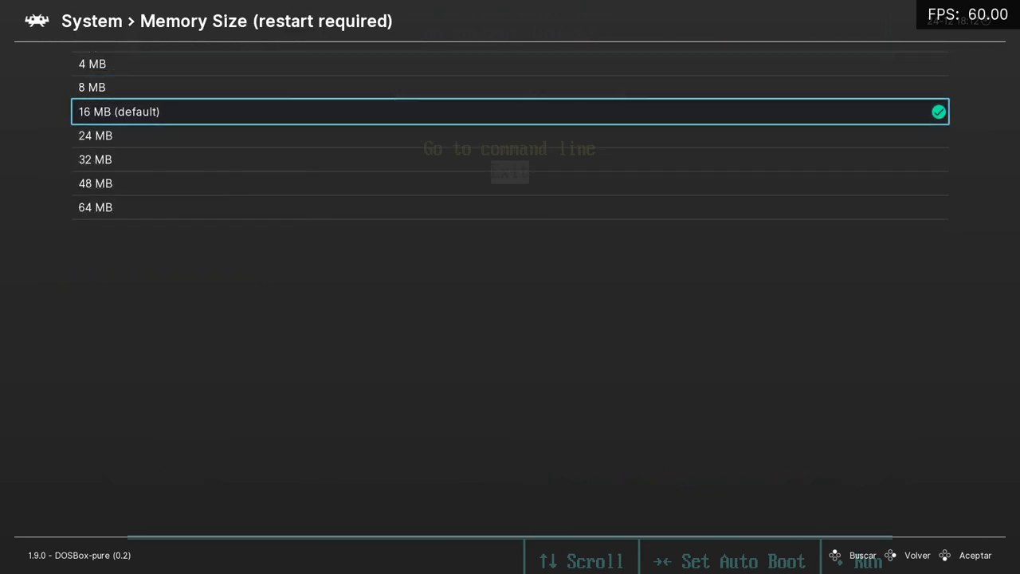
pyautogui.press('Down')
pyautogui.press('Down')
pyautogui.press('Down')
pyautogui.press('Down')
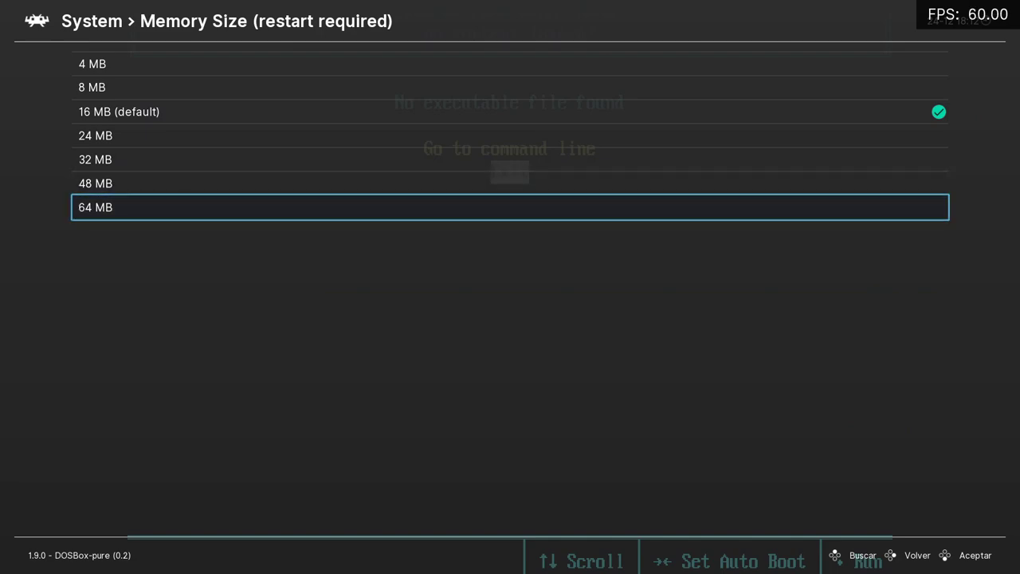
pyautogui.press('Up')
pyautogui.press('Up')
pyautogui.press('Up')
pyautogui.press('Up')
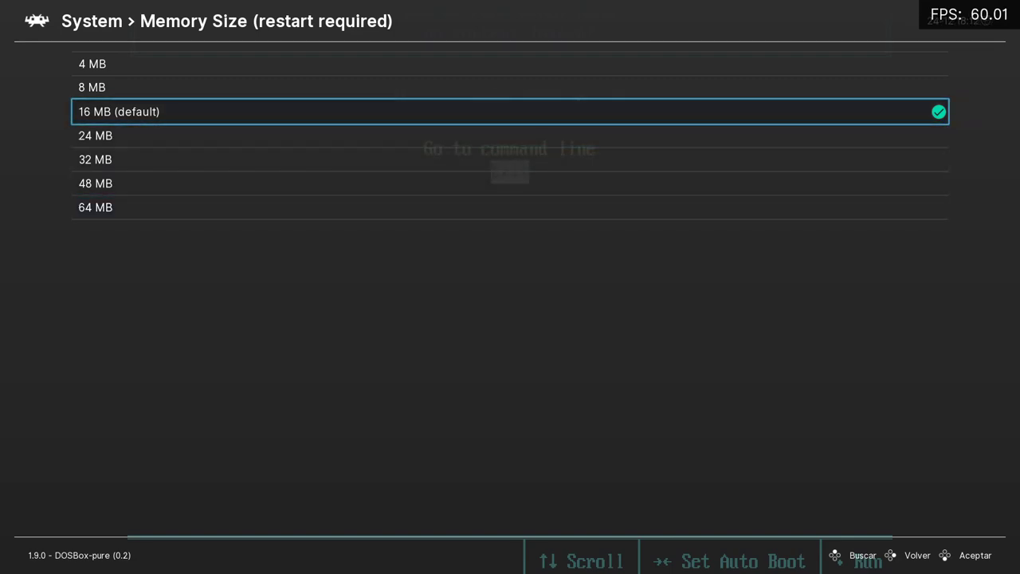
pyautogui.press('Return')
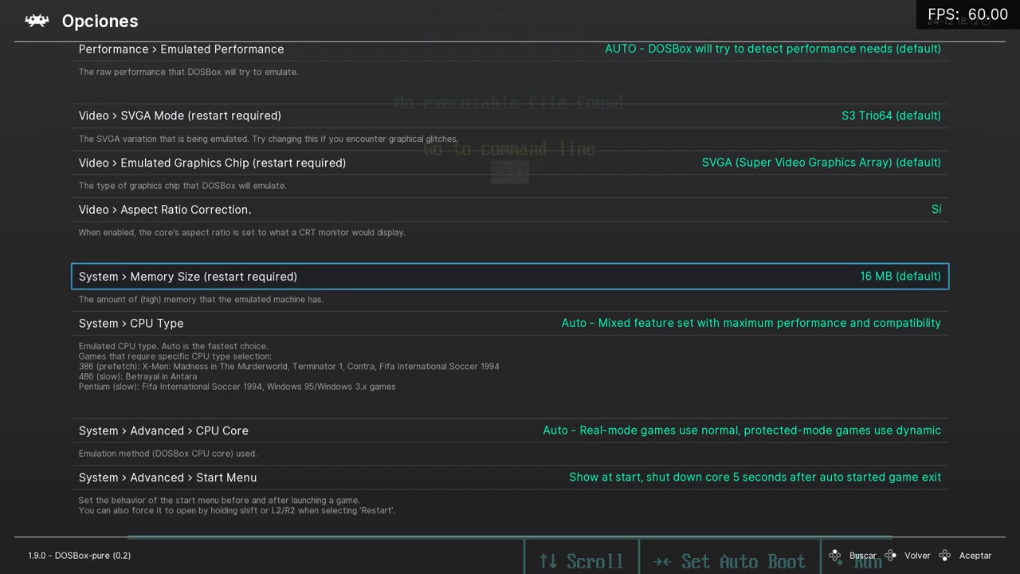
# Examine the system CPU Type choices, from Auto to Pentium (slow), and leave the list without selecting one.
pyautogui.press('Down')
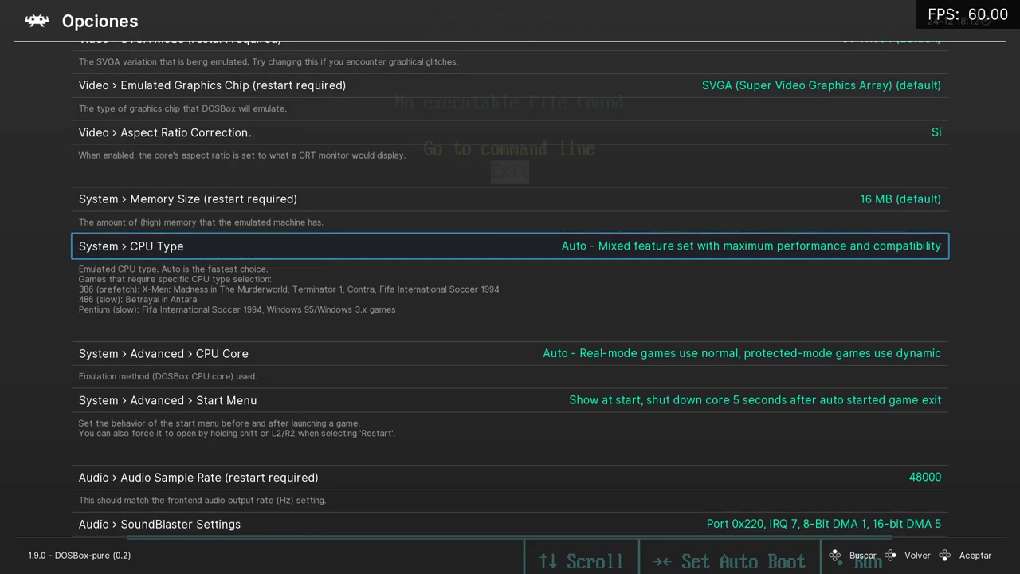
pyautogui.press('Return')
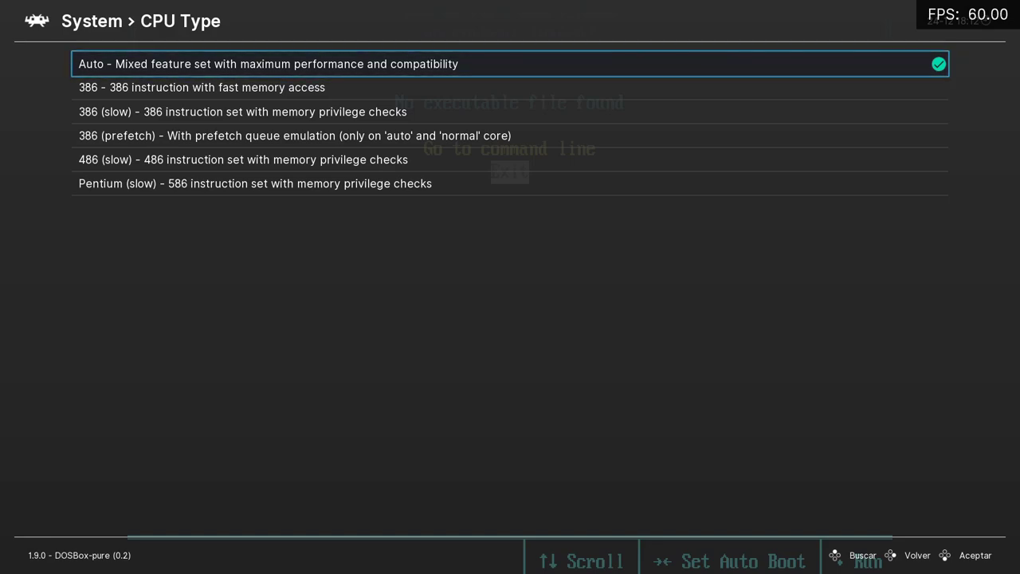
pyautogui.press('BackSpace')
# Examine the advanced CPU Core choices, including Dynamic, Normal and Simple, and keep Auto.
pyautogui.press('Down')
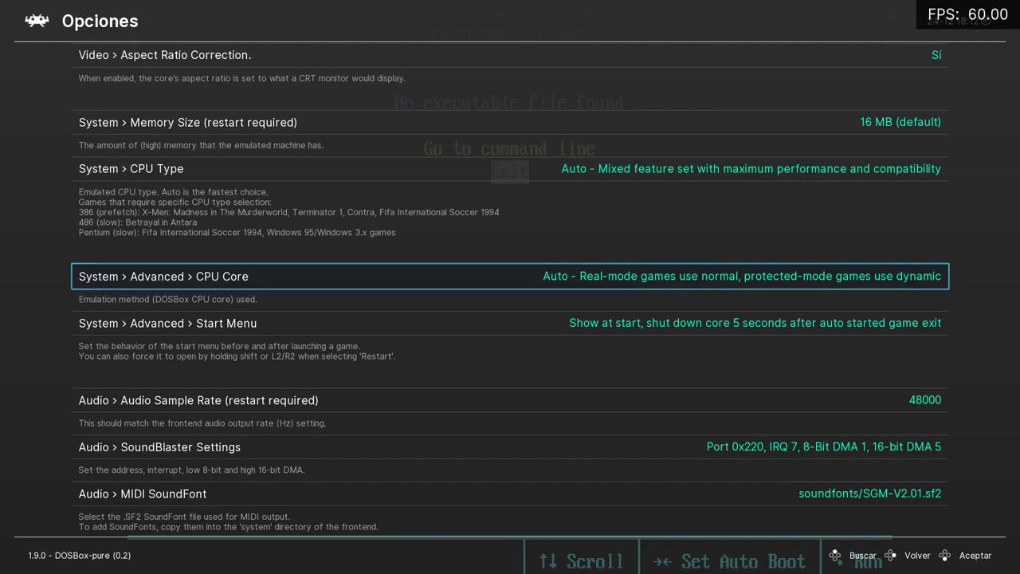
pyautogui.press('Return')
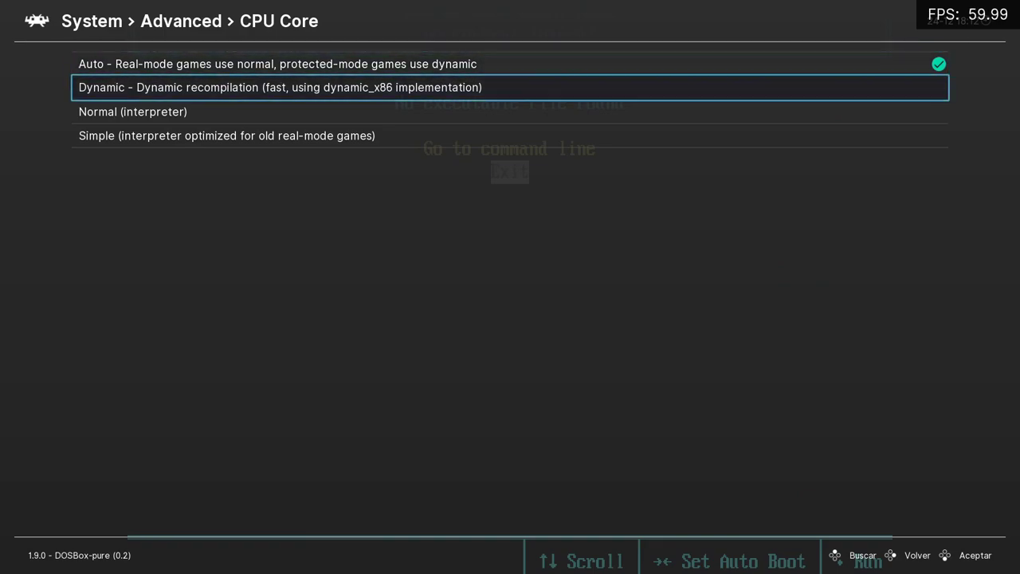
pyautogui.press('Down')
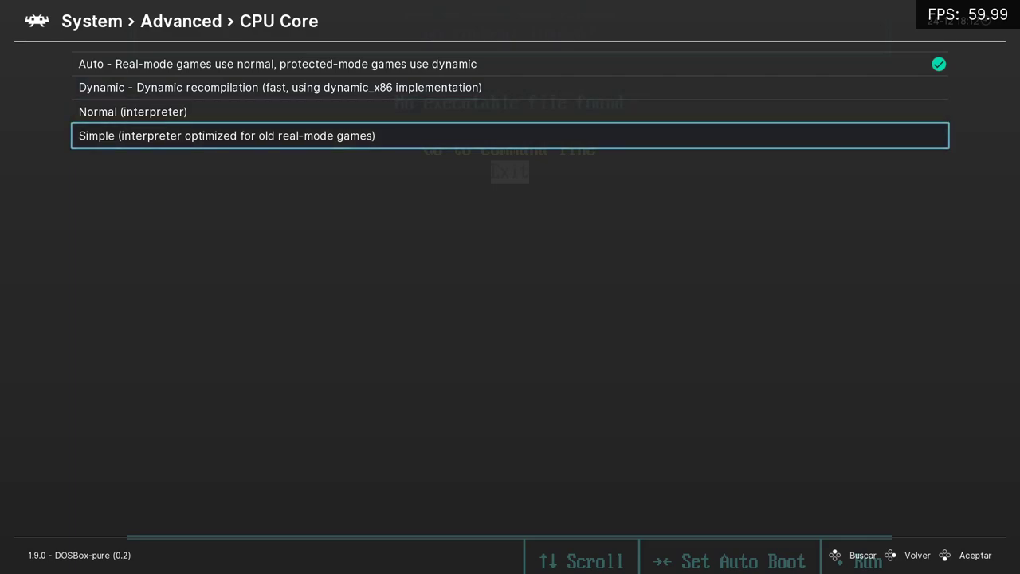
pyautogui.press('Up')
pyautogui.press('Up')
pyautogui.press('Up')
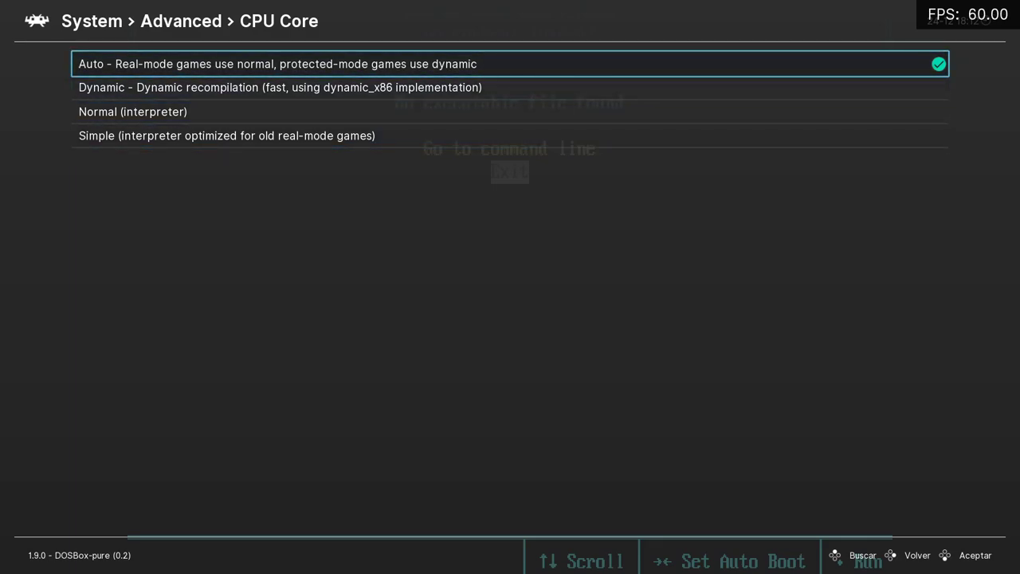
pyautogui.press('Down')
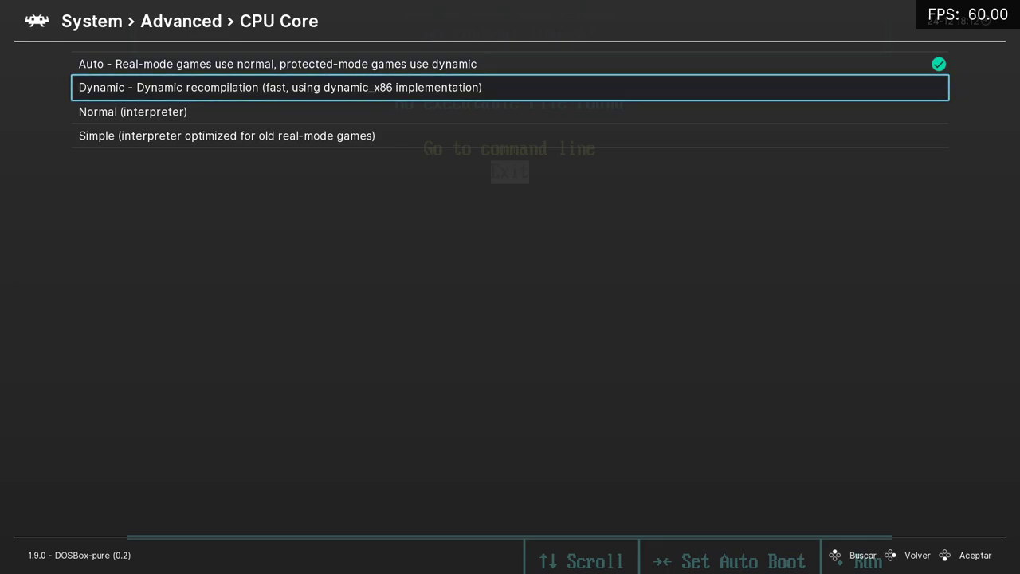
pyautogui.press('Up')
pyautogui.press('Down')
pyautogui.press('Down')
pyautogui.press('Down')
pyautogui.press('Up')
pyautogui.press('Up')
pyautogui.press('Up')
pyautogui.press('Return')
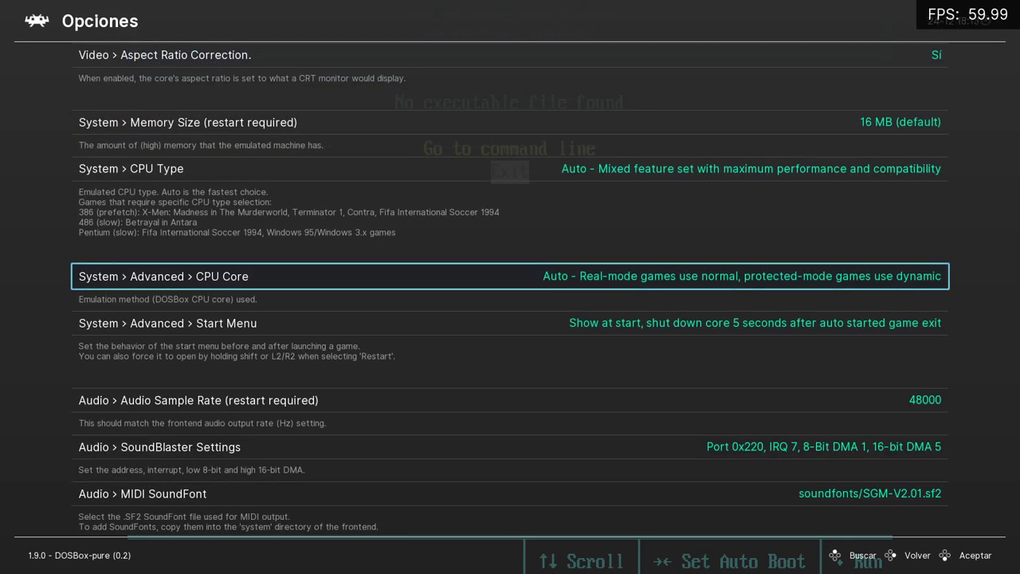
# Check the advanced Start Menu option and the Audio Sample Rate choices without changing either.
pyautogui.press('Down')
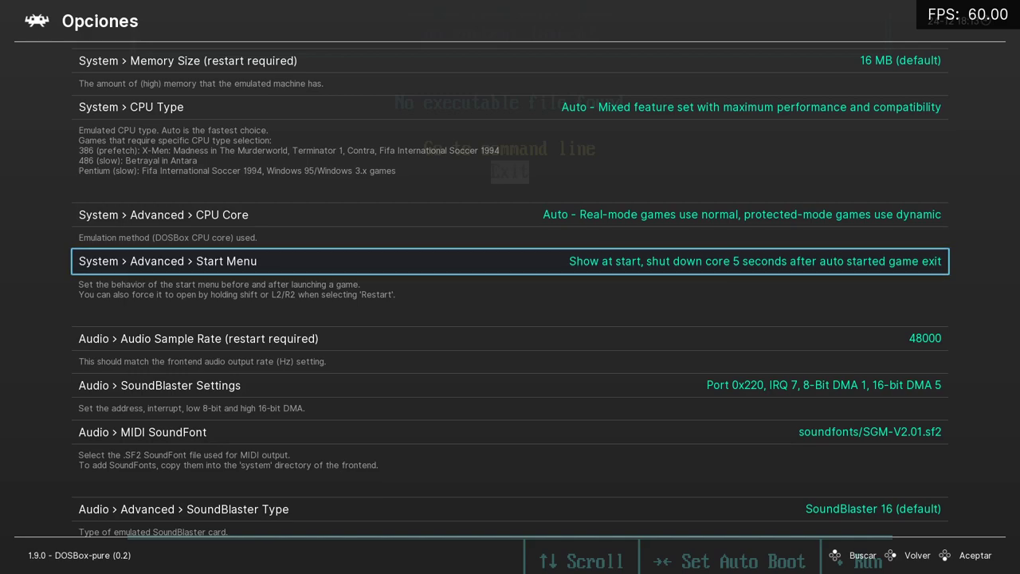
pyautogui.press('F1')
pyautogui.press('F1')
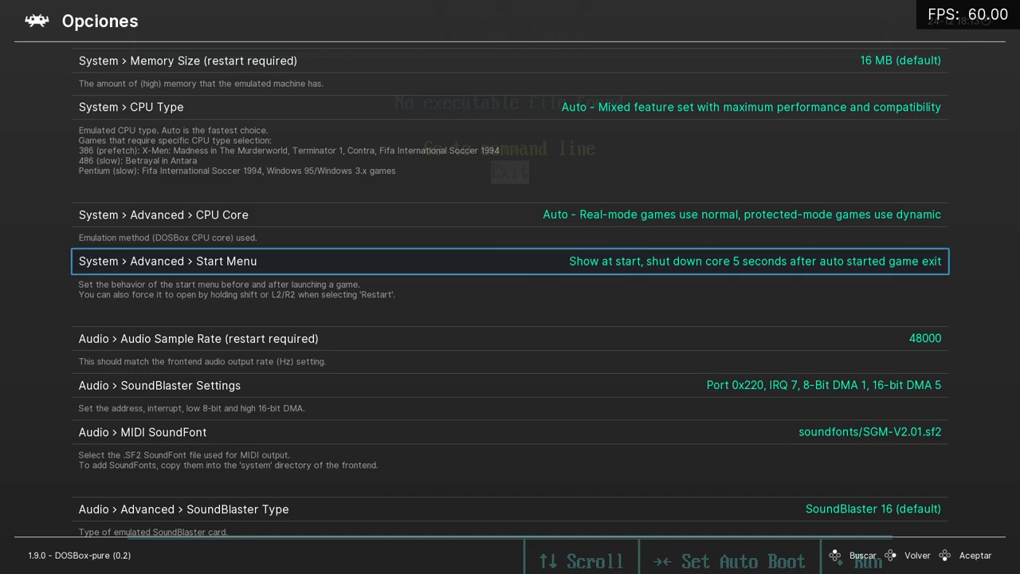
pyautogui.press('Down')
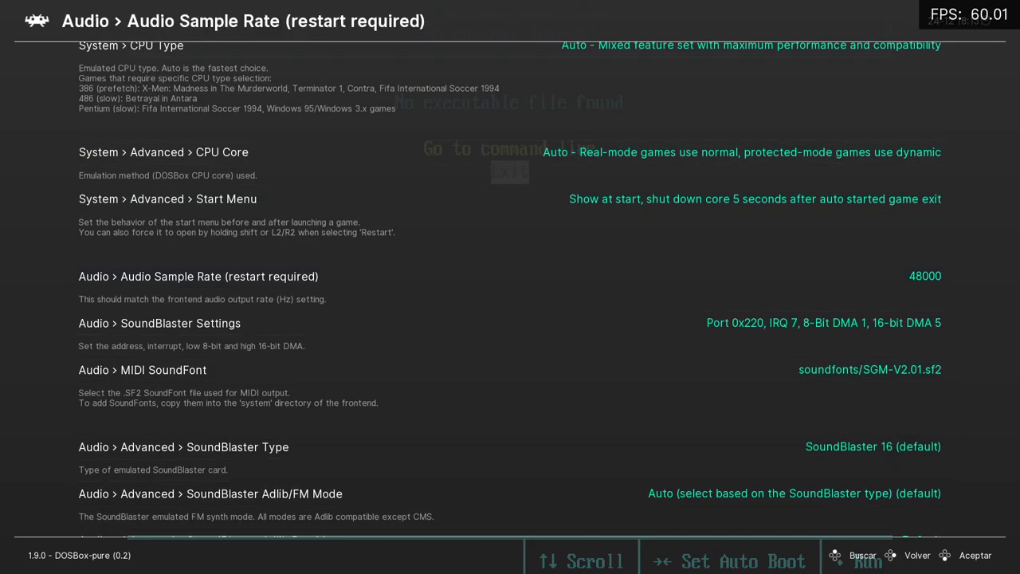
pyautogui.press('Return')
pyautogui.press('BackSpace')
# Examine the SoundBlaster Settings choices and keep Port 0x220, IRQ 7, 8-Bit DMA 1, 16-bit DMA 5.
pyautogui.press('Down')
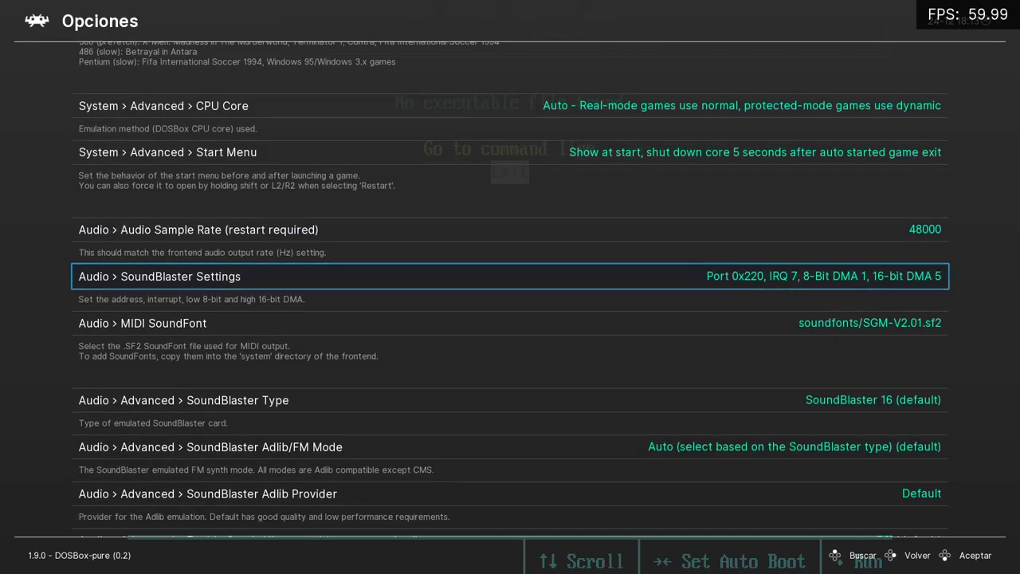
pyautogui.press('Return')
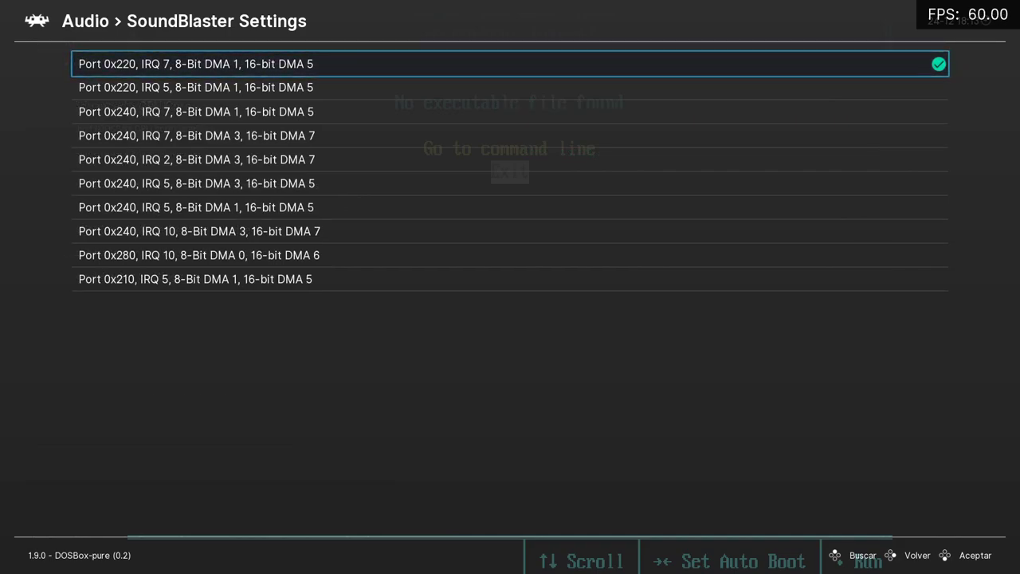
pyautogui.press('Return')
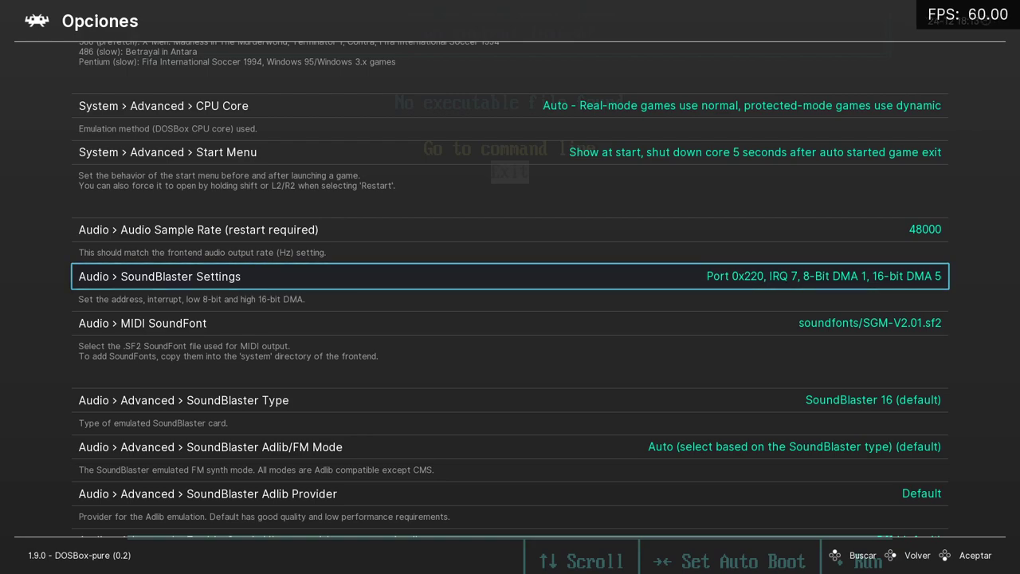
# Examine the MIDI SoundFont files in the soundfonts and scummvm/extra folders and keep soundfonts/SGM-V2.01.sf2.
pyautogui.press('Down')
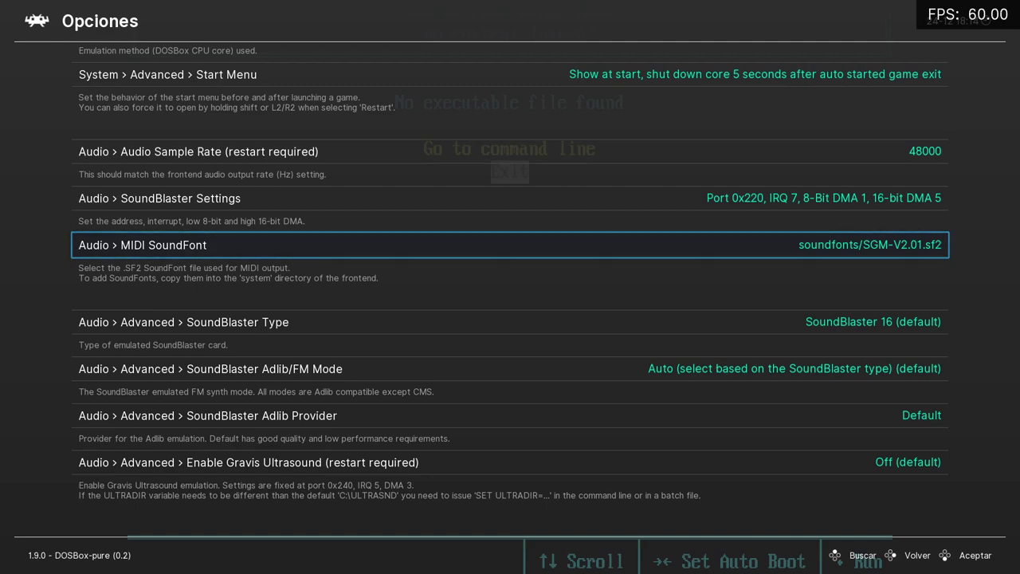
pyautogui.press('Return')
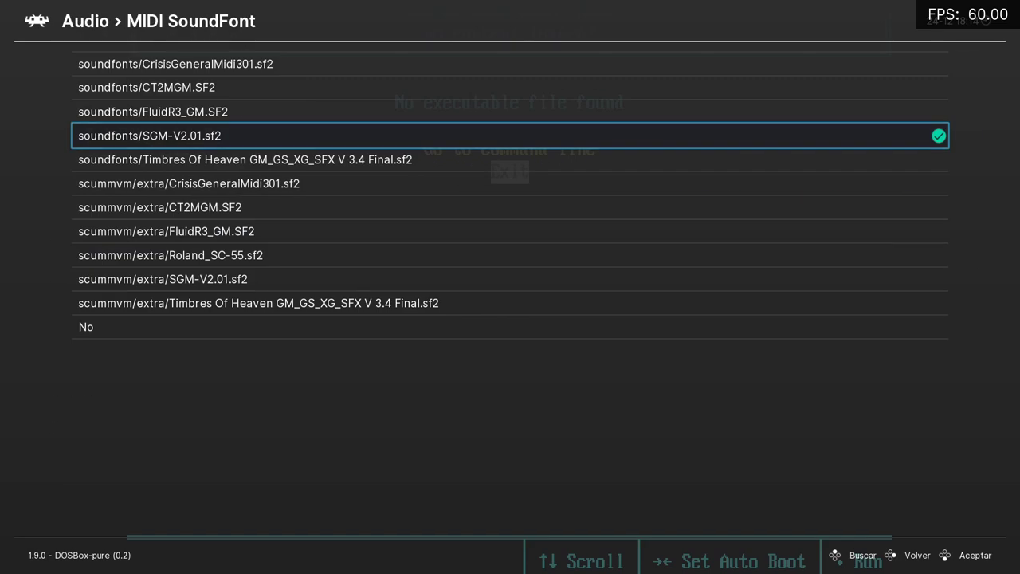
pyautogui.press('Down')
pyautogui.press('Down')
pyautogui.press('Up')
pyautogui.press('Up')
pyautogui.press('Up')
pyautogui.press('Up')
pyautogui.press('Up')
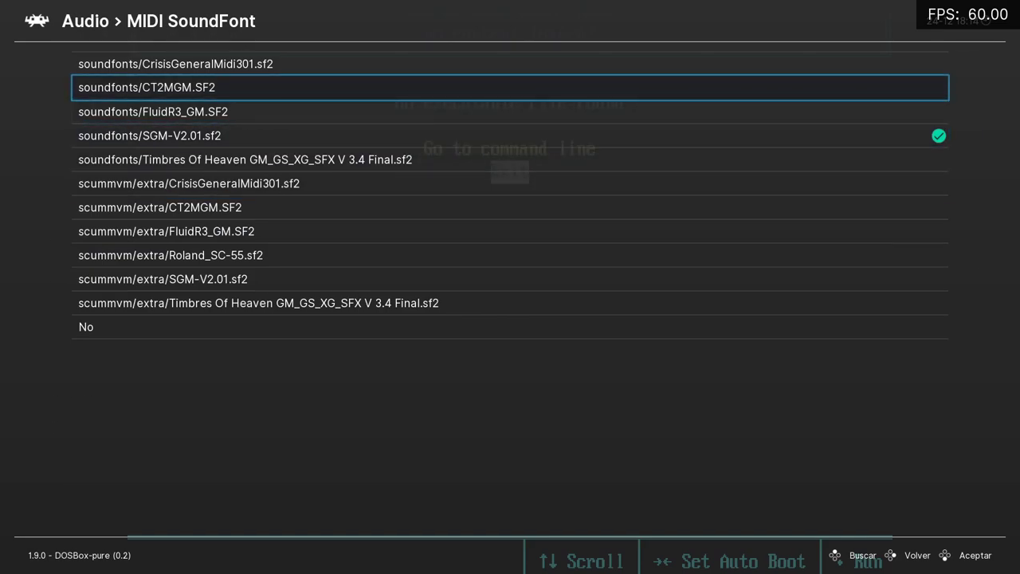
pyautogui.press('Down')
pyautogui.press('Down')
pyautogui.press('Down')
pyautogui.press('Down')
pyautogui.press('Down')
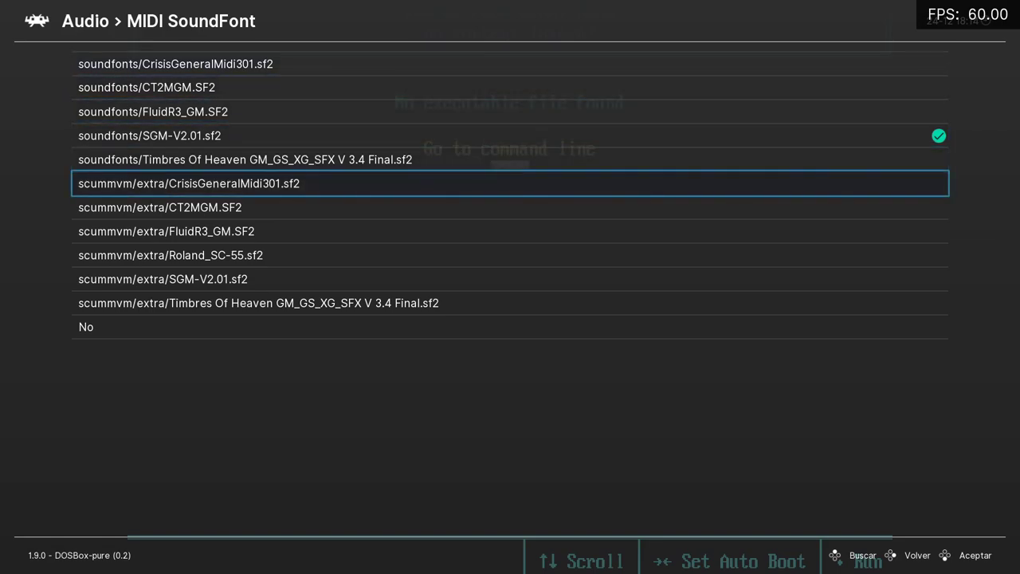
pyautogui.press('Down')
pyautogui.press('Down')
pyautogui.press('Down')
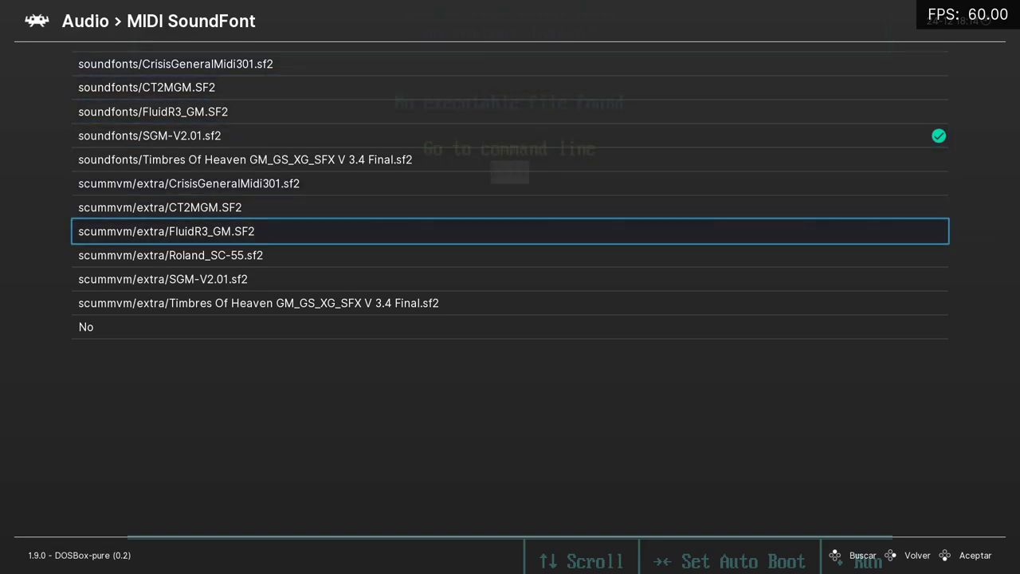
pyautogui.press('Down')
pyautogui.press('Down')
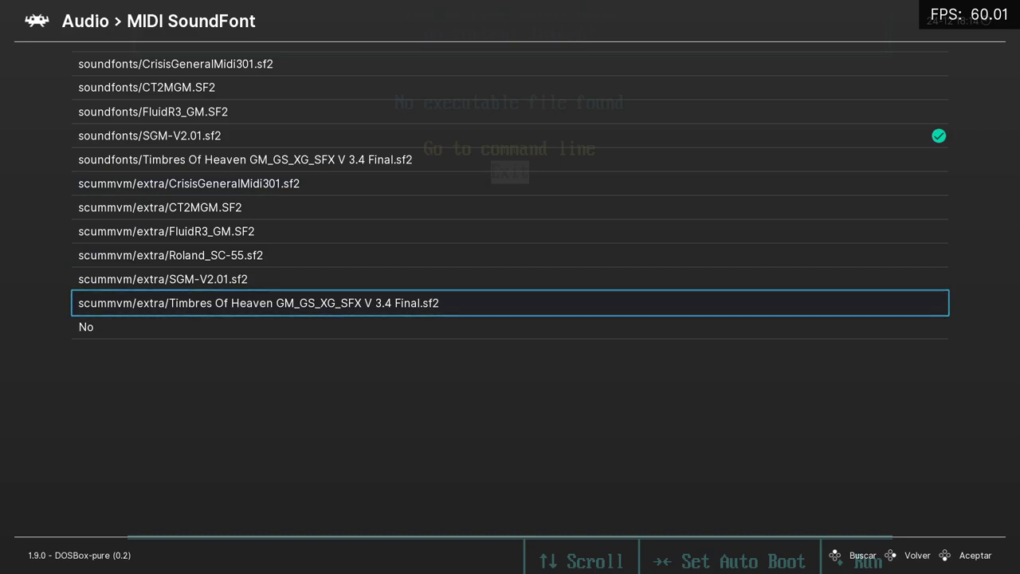
pyautogui.press('Up')
pyautogui.press('Up')
pyautogui.press('Up')
pyautogui.press('Up')
pyautogui.press('Up')
pyautogui.press('Up')
pyautogui.press('Up')
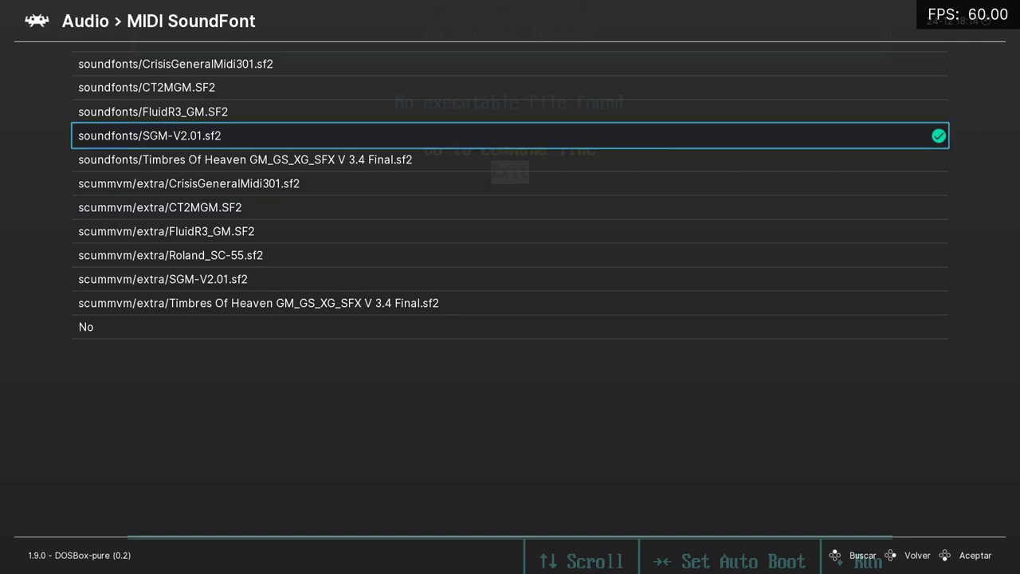
pyautogui.press('Return')
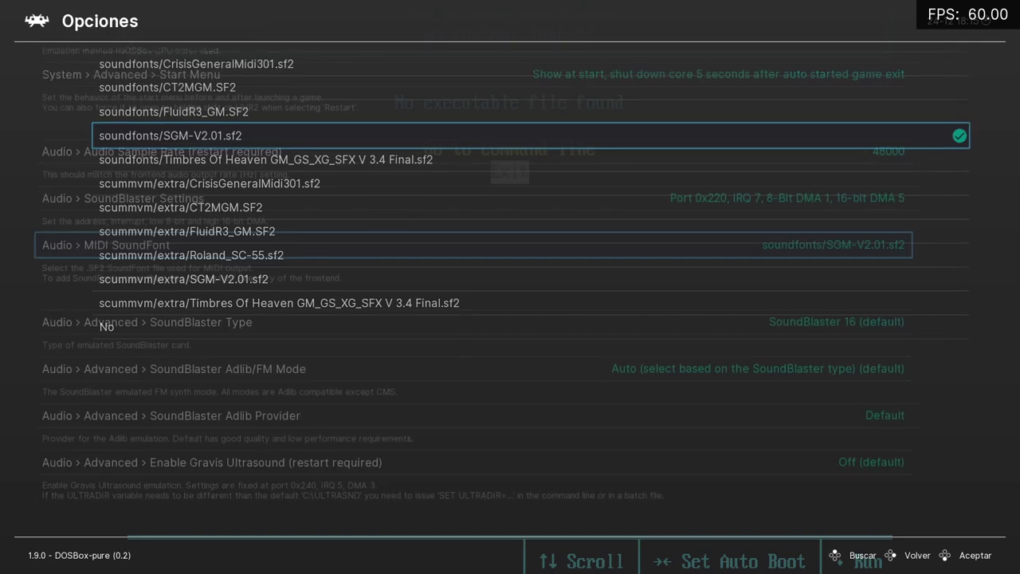
pyautogui.press('Down')
pyautogui.press('Up')
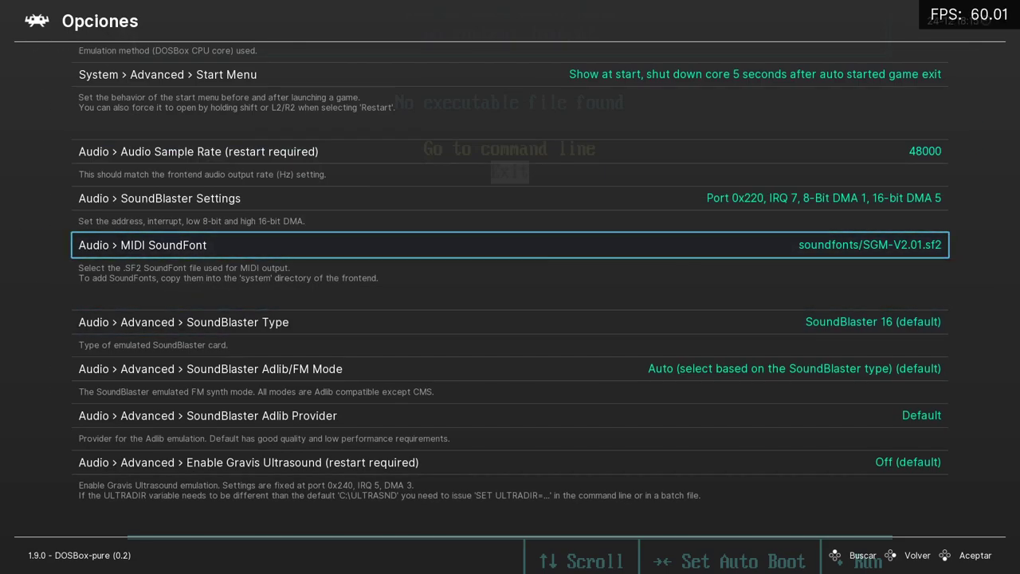
# Examine the advanced SoundBlaster Type choices and leave the list without selecting one.
pyautogui.press('Down')
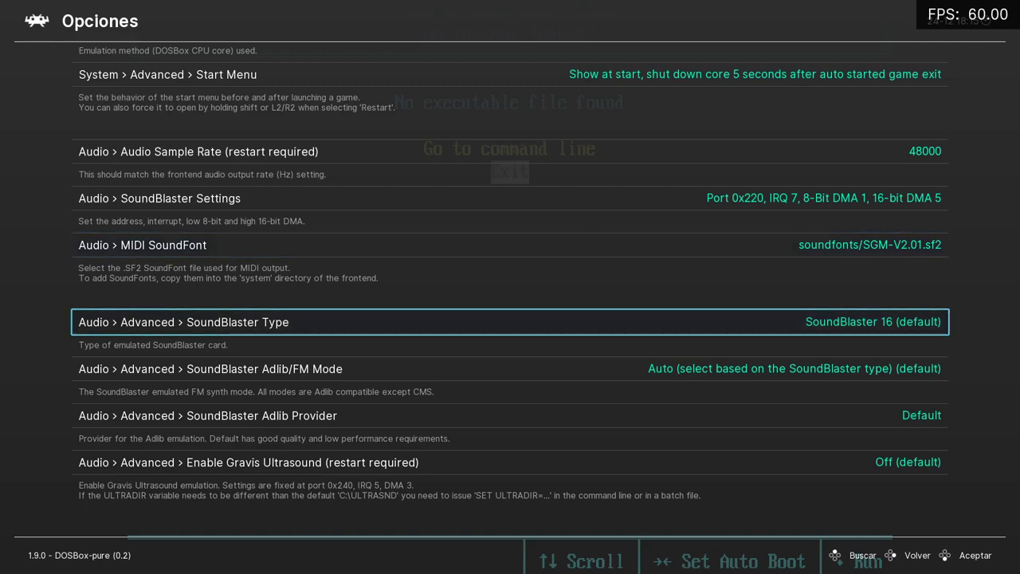
pyautogui.press('Return')
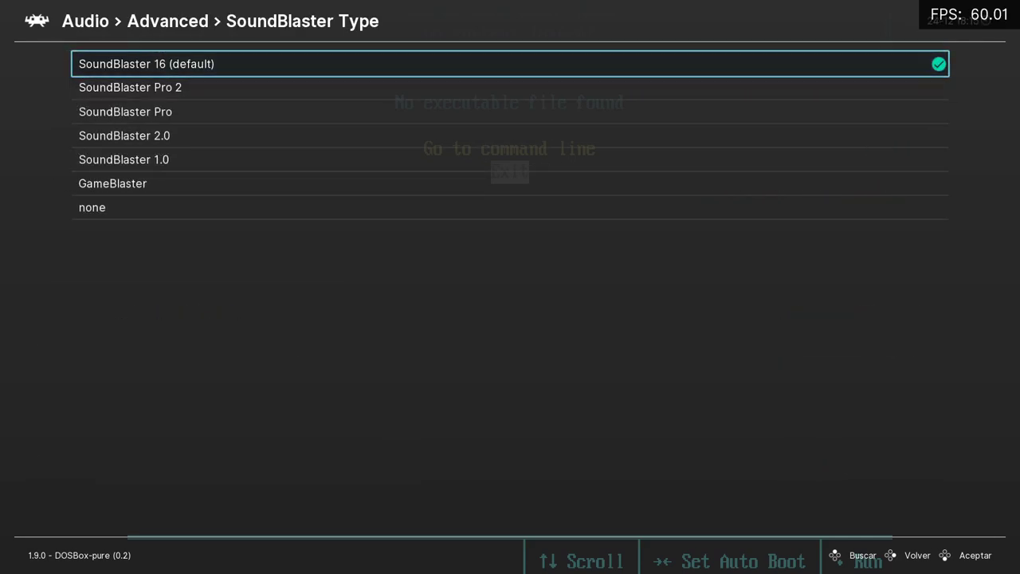
pyautogui.press('BackSpace')
# Review the SoundBlaster Adlib/FM Mode, Adlib Provider and Enable Gravis Ultrasound options without changing them.
pyautogui.press('Down')
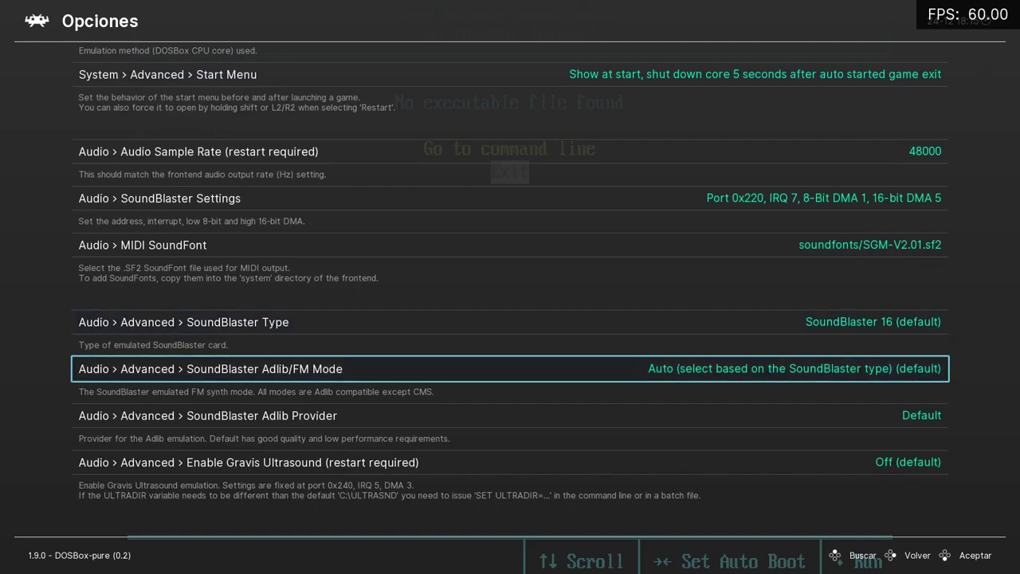
pyautogui.press('Down')
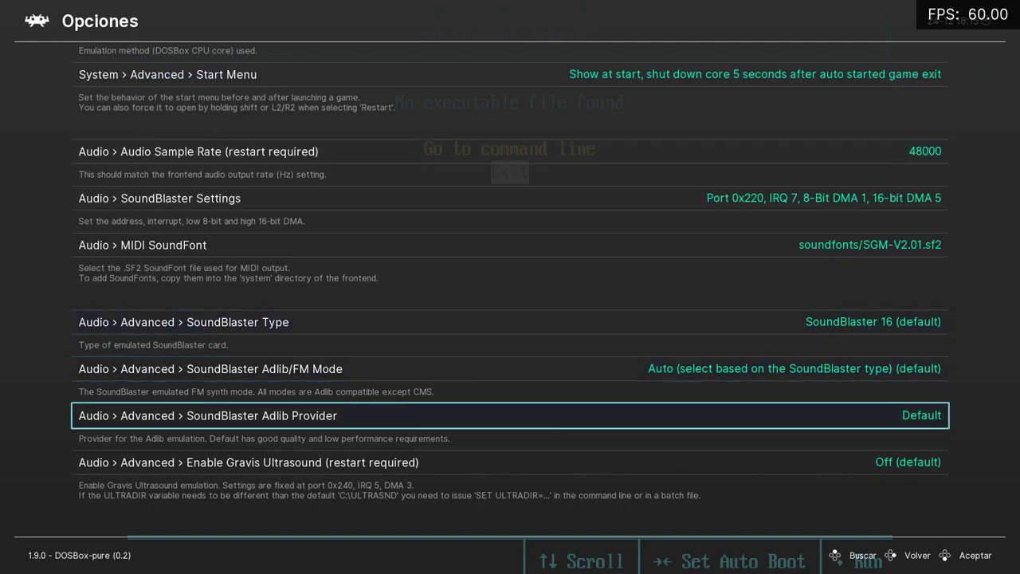
pyautogui.press('Down')
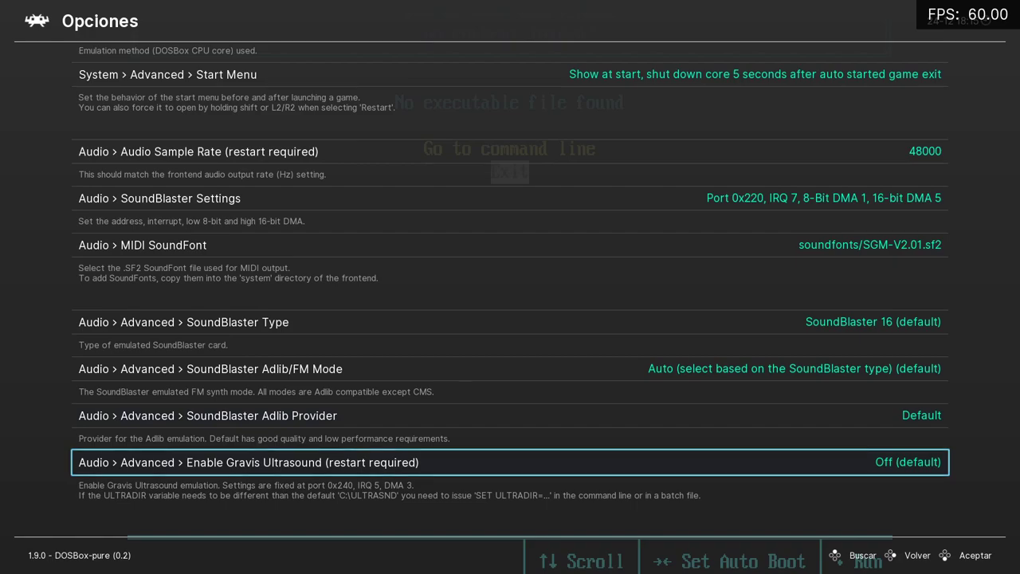
pyautogui.press('Down')
pyautogui.press('Up')
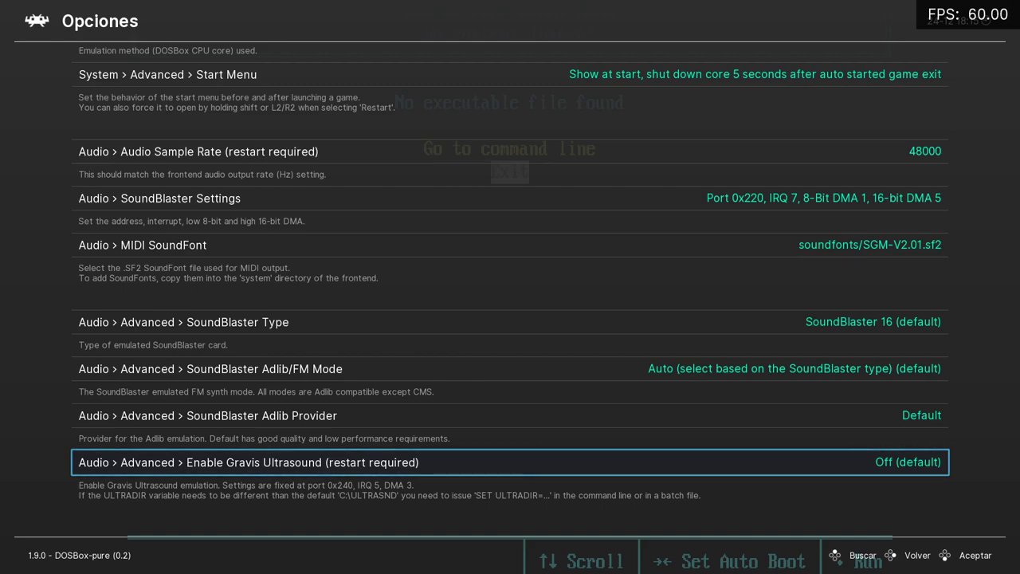
# Leave the core options and look through the Menú rápido entries down to Personalizaciones, returning to Controles.
pyautogui.press('BackSpace')
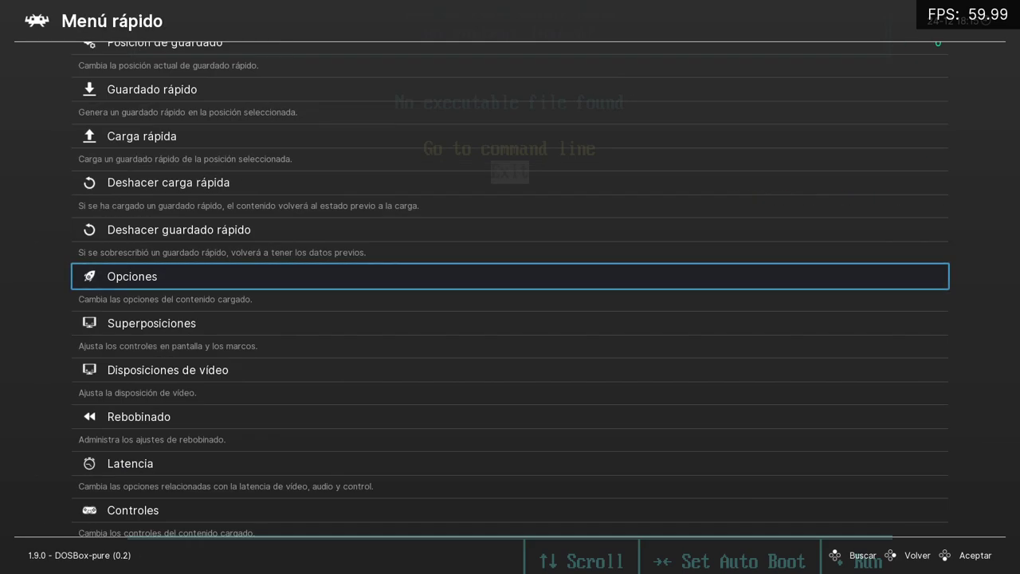
pyautogui.press('Down')
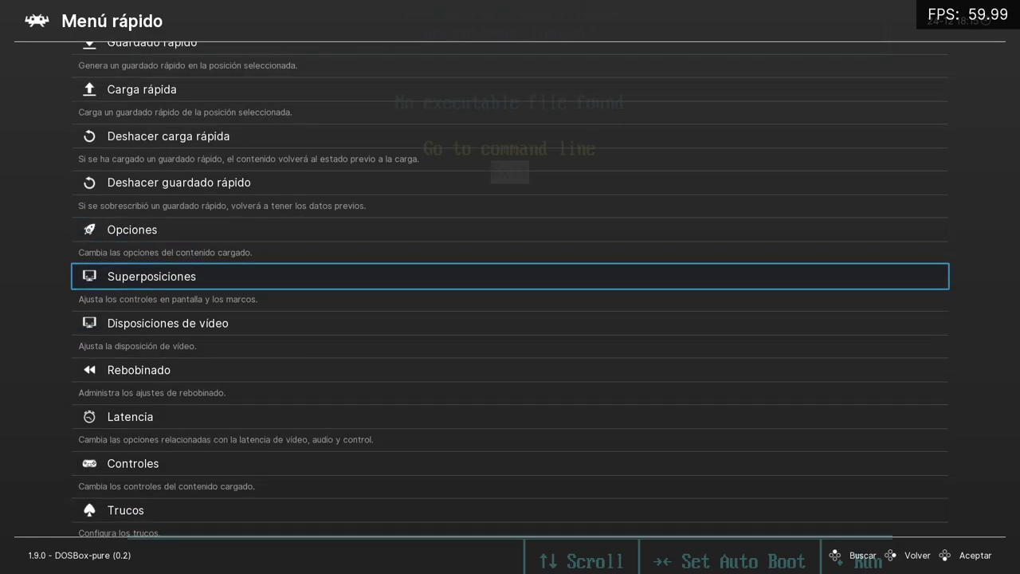
pyautogui.press('Down')
pyautogui.press('Down')
pyautogui.press('Down')
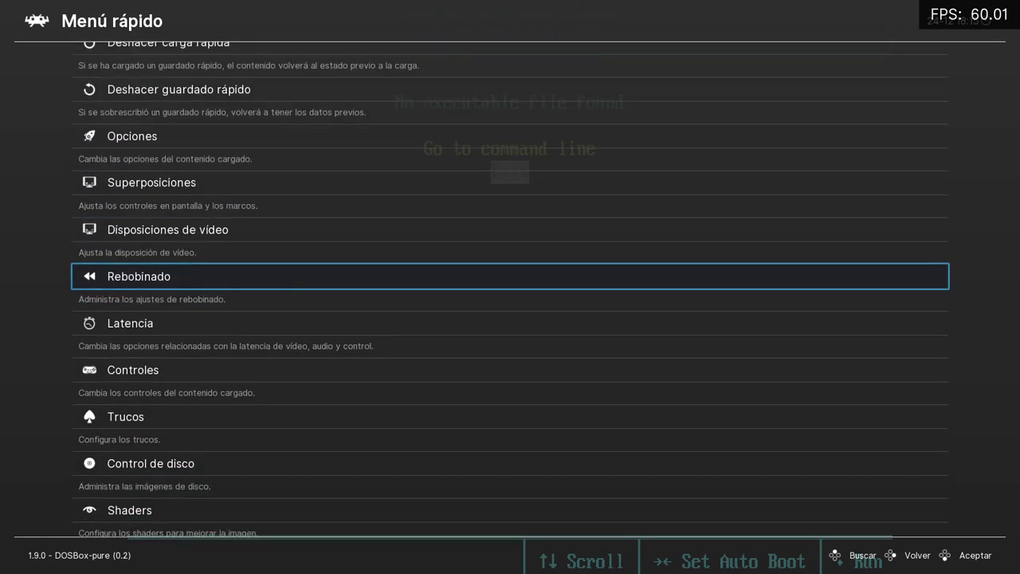
pyautogui.press('Down')
pyautogui.press('Down')
pyautogui.press('Down')
pyautogui.press('Down')
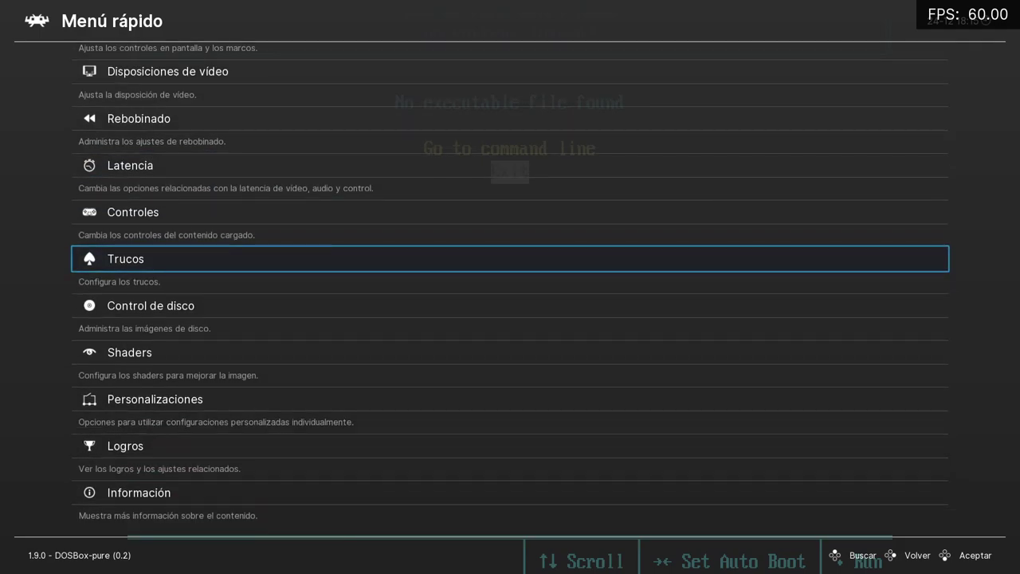
pyautogui.press('Down')
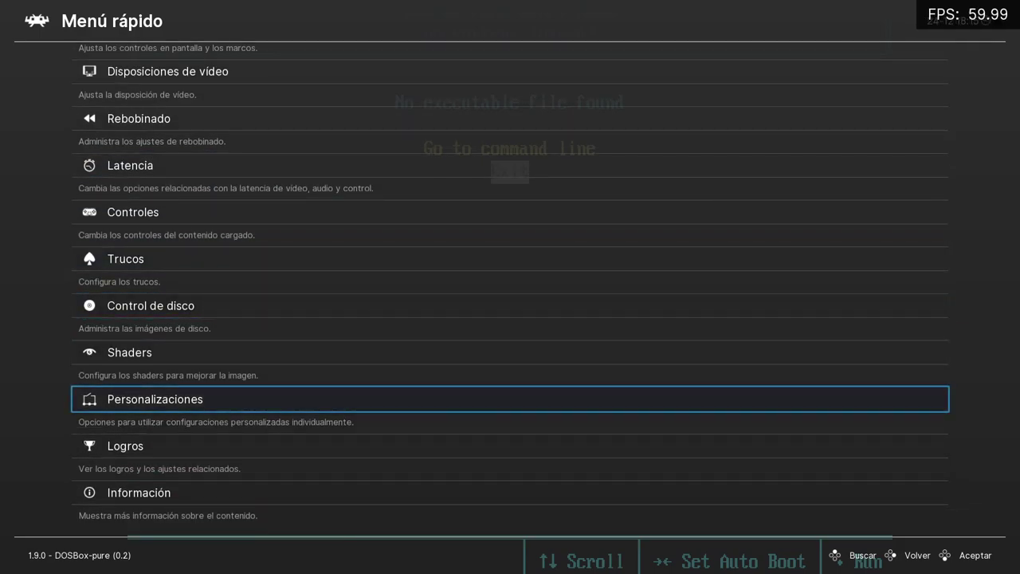
pyautogui.press('Up')
pyautogui.press('Up')
pyautogui.press('Up')
pyautogui.press('Up')
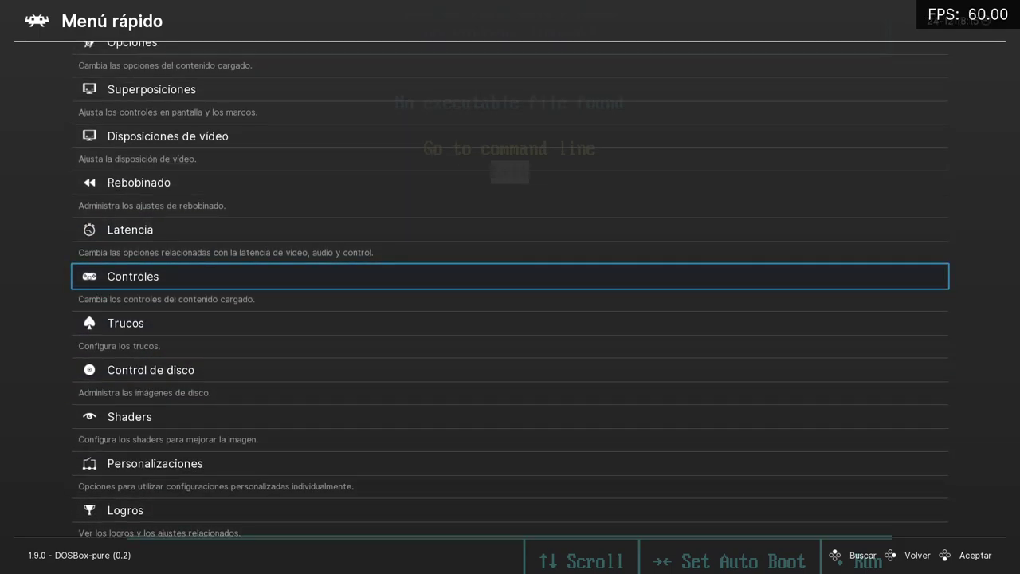
# Open the Puerto 1 controls and set Tipo de dispositivo to Generic Keyboard Bindings.
pyautogui.press('Return')
pyautogui.press('Down')
pyautogui.press('Down')
pyautogui.press('Down')
pyautogui.press('Return')
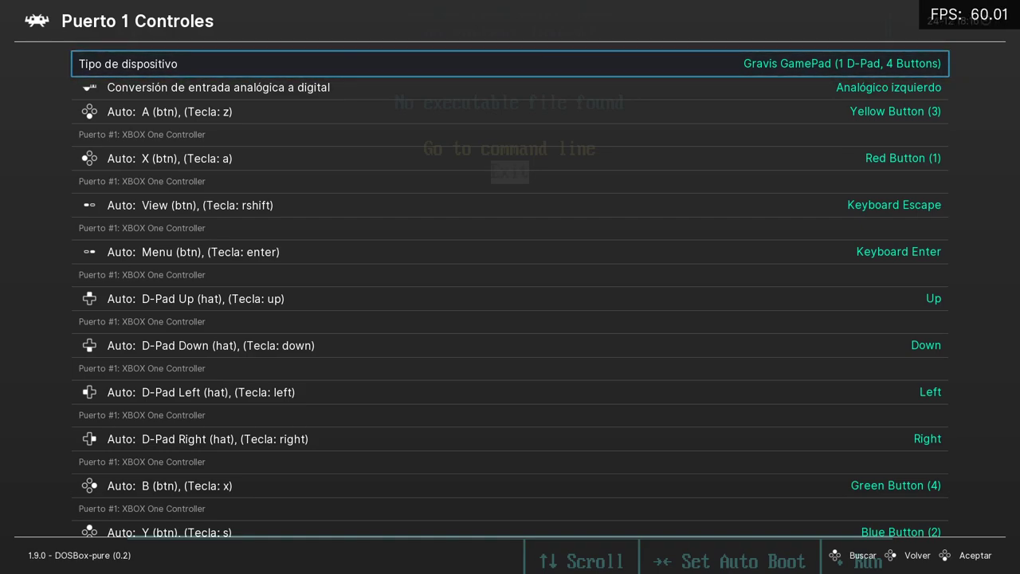
pyautogui.press('Left')
pyautogui.press('Right')
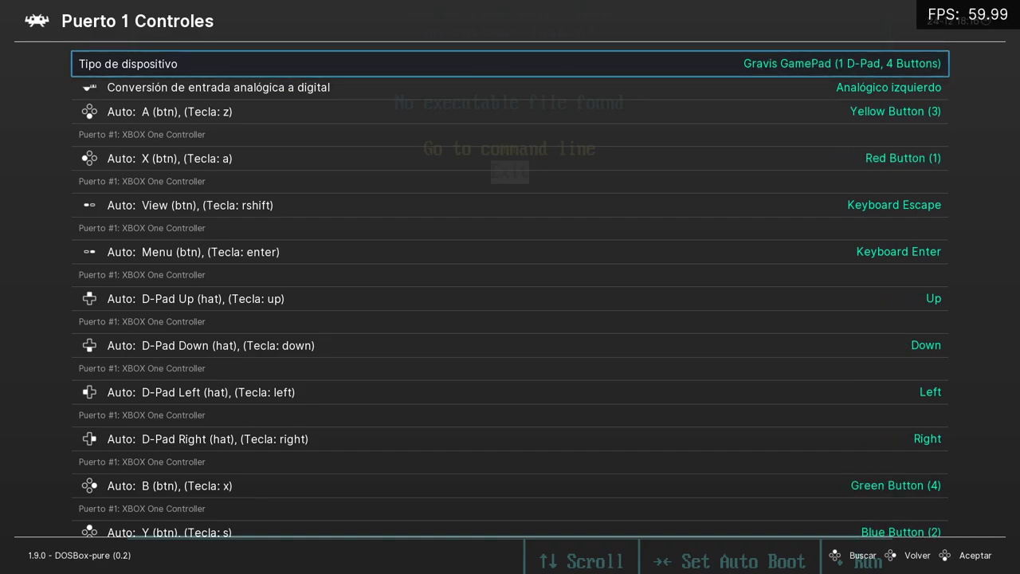
pyautogui.press('Left')
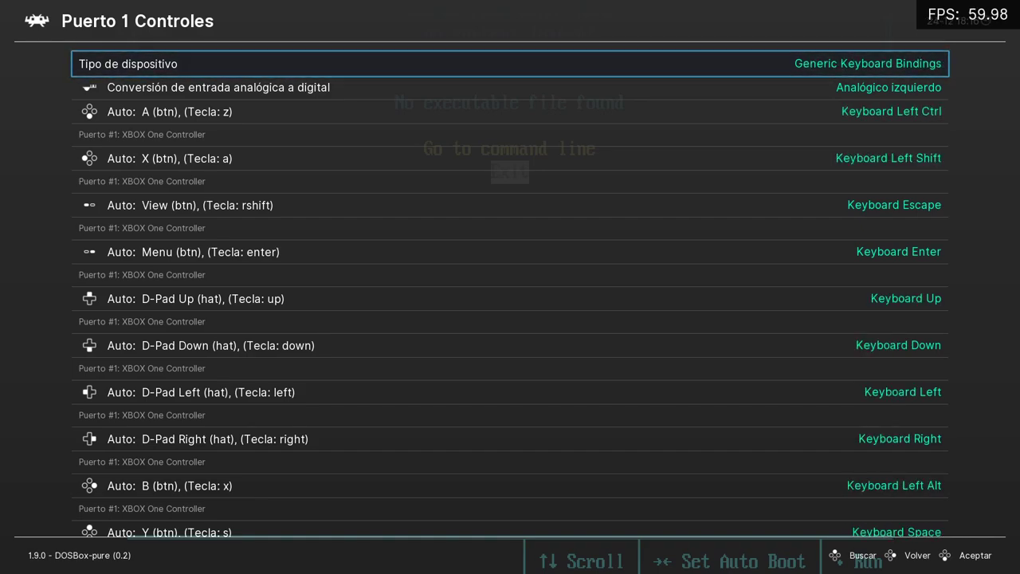
# Examine the Generic Keyboard Bindings button assignments for port 1 and return to Tipo de dispositivo.
pyautogui.press('Down')
pyautogui.press('Down')
pyautogui.press('Down')
pyautogui.press('Down')
pyautogui.press('Down')
pyautogui.press('Down')
pyautogui.press('Down')
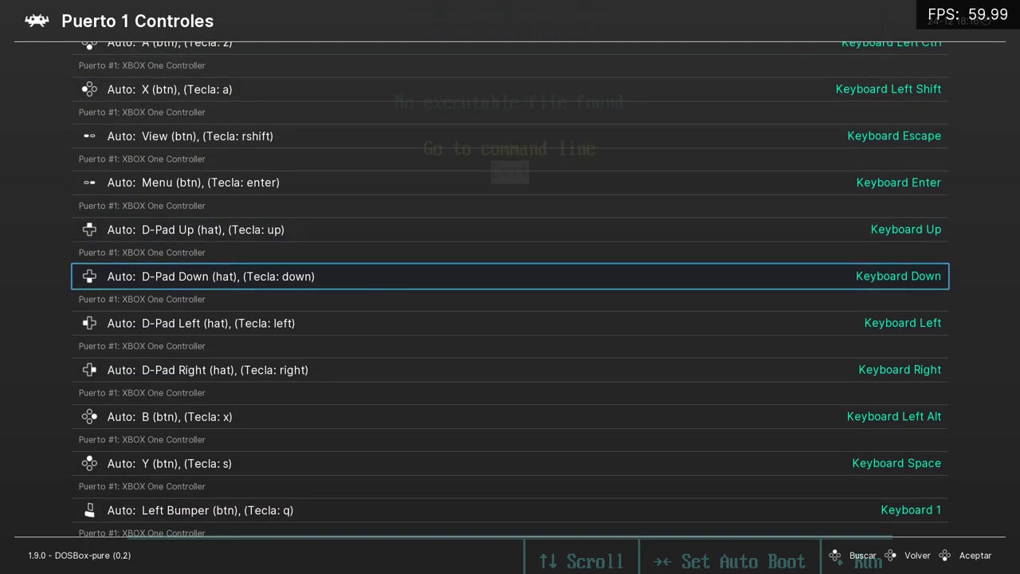
pyautogui.press('Up')
pyautogui.press('Up')
pyautogui.press('Up')
pyautogui.press('Up')
pyautogui.press('Up')
pyautogui.press('Up')
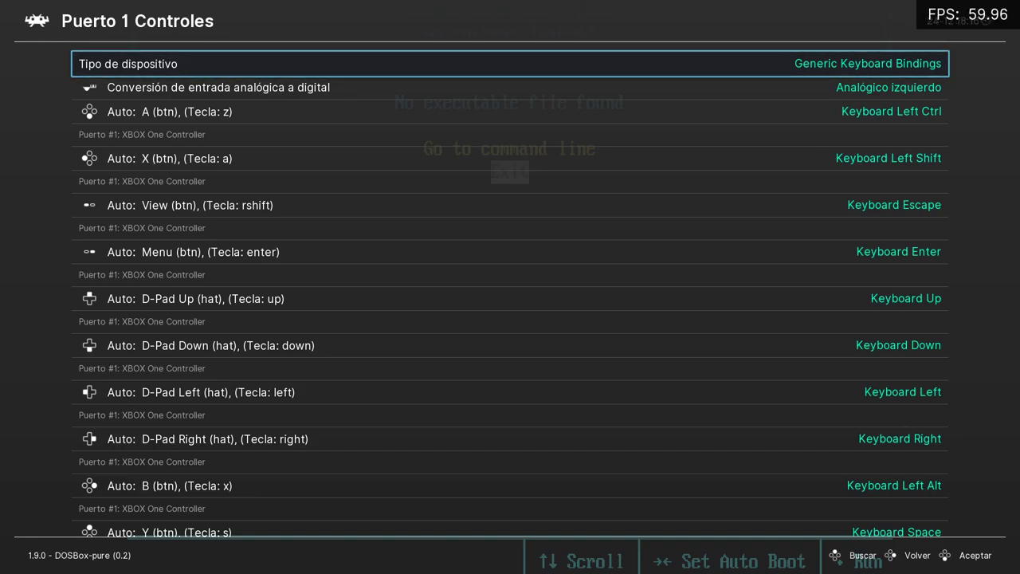
# Review the mouse, joystick, Custom Keyboard Bindings and Disabled choices of Tipo de dispositivo and leave the port 1 controls.
pyautogui.press('Right')
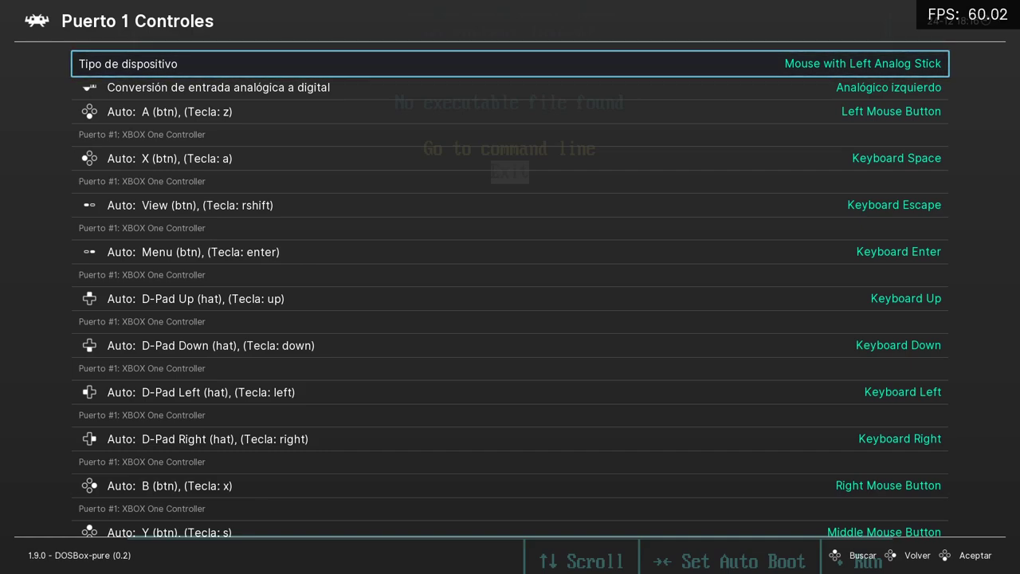
pyautogui.press('Right')
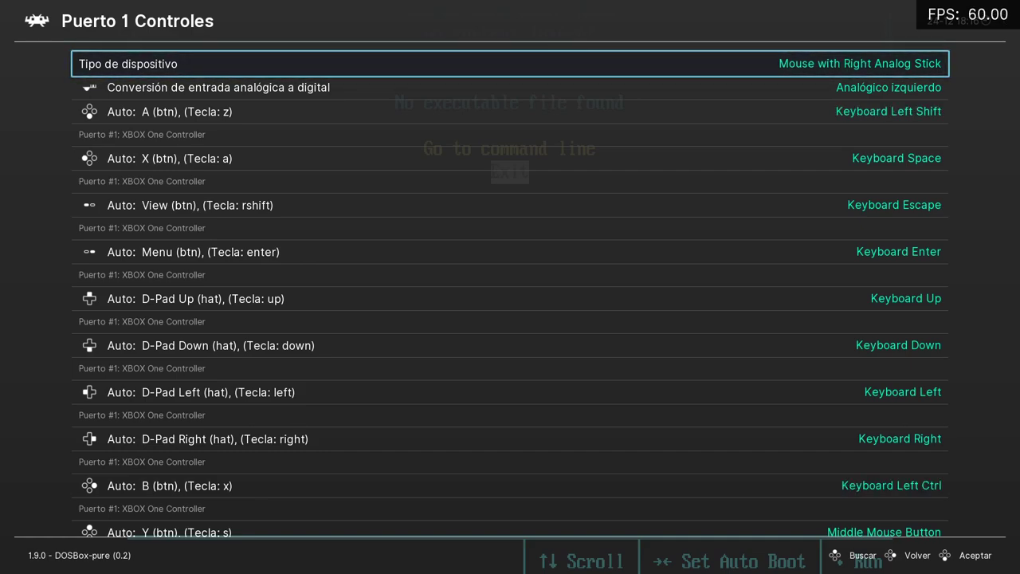
pyautogui.press('Right')
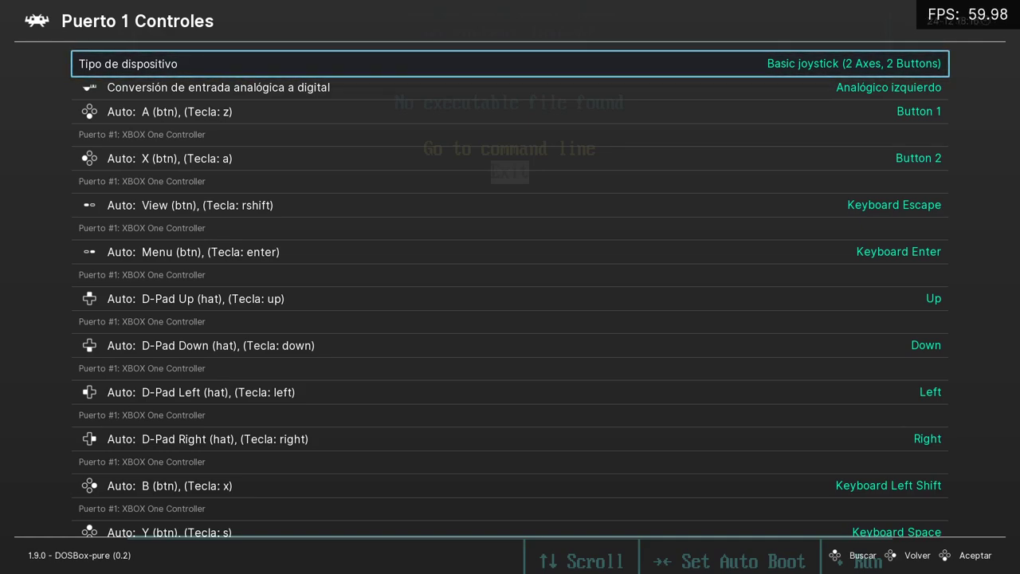
pyautogui.press('Right')
pyautogui.press('Right')
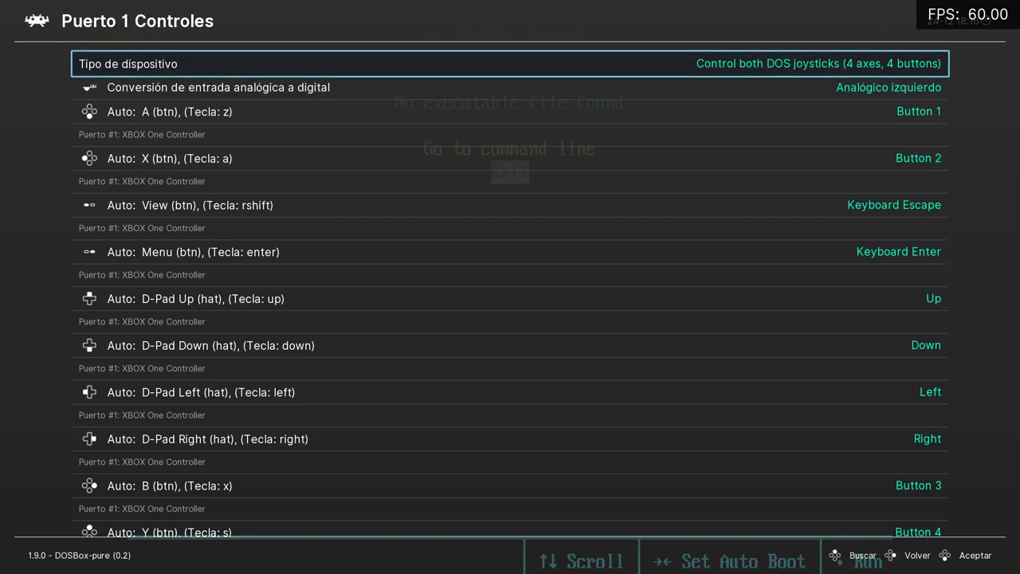
pyautogui.press('Right')
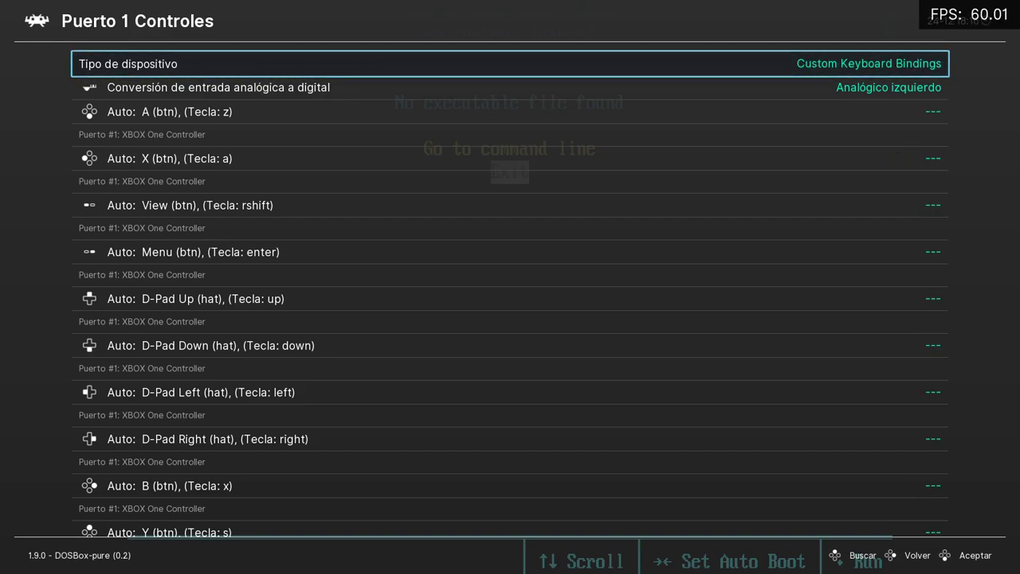
pyautogui.press('Right')
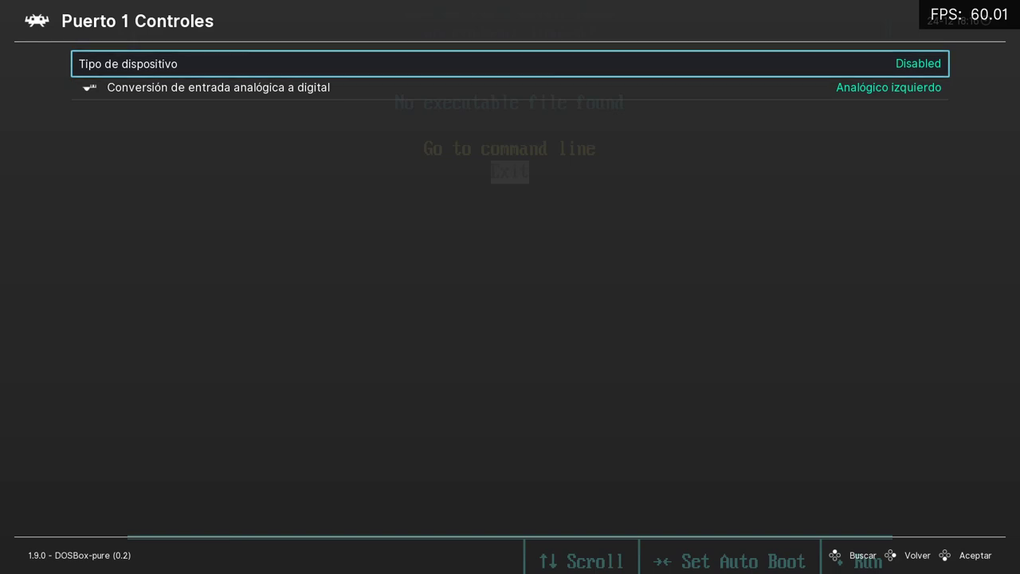
pyautogui.press('Right')
pyautogui.press('BackSpace')
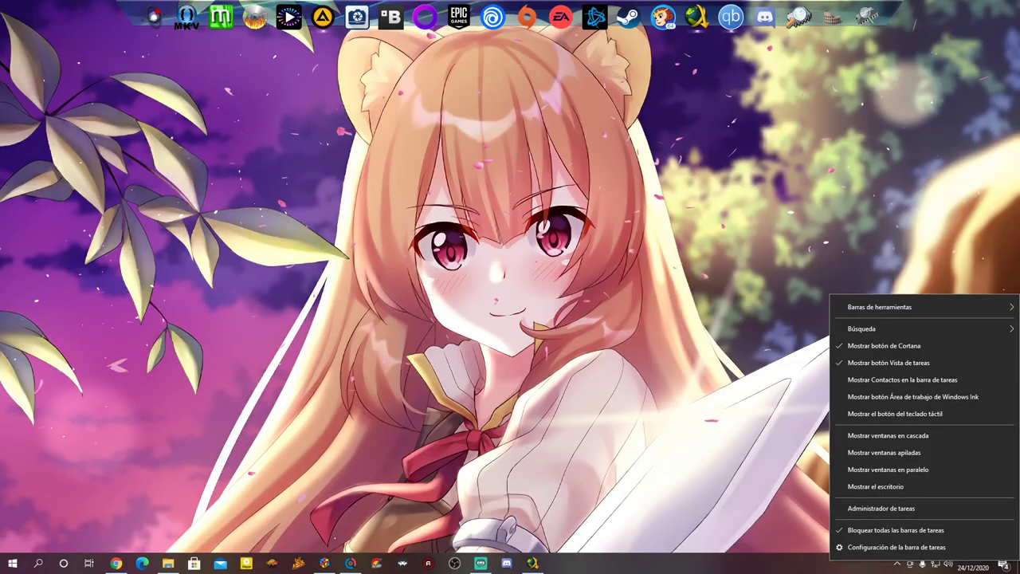
# Switch to AIMP from the desktop, remove the Ending (Movie) track from the Default playlist and minimize the player.
pyautogui.click(862, 532)
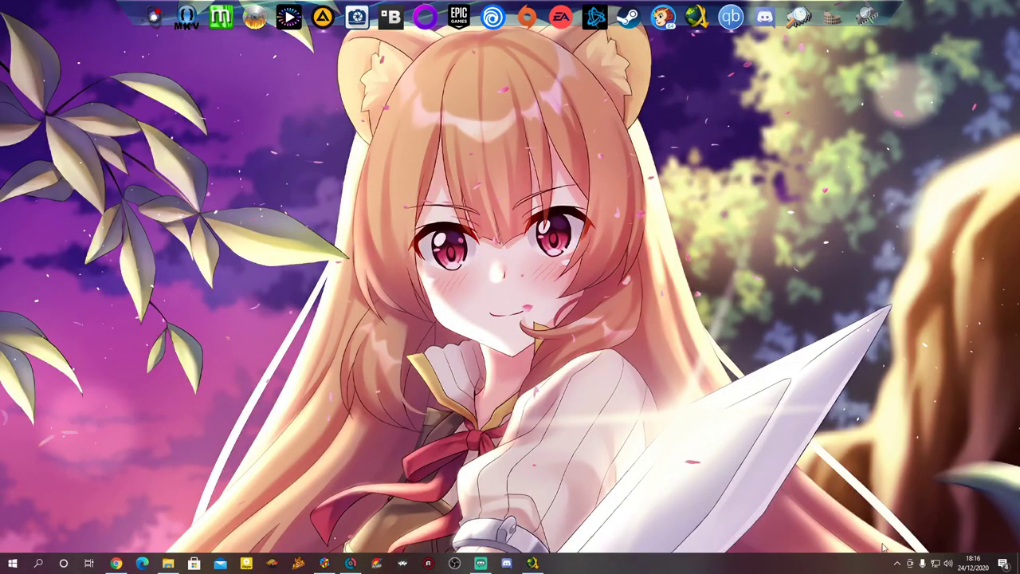
pyautogui.click(896, 563)
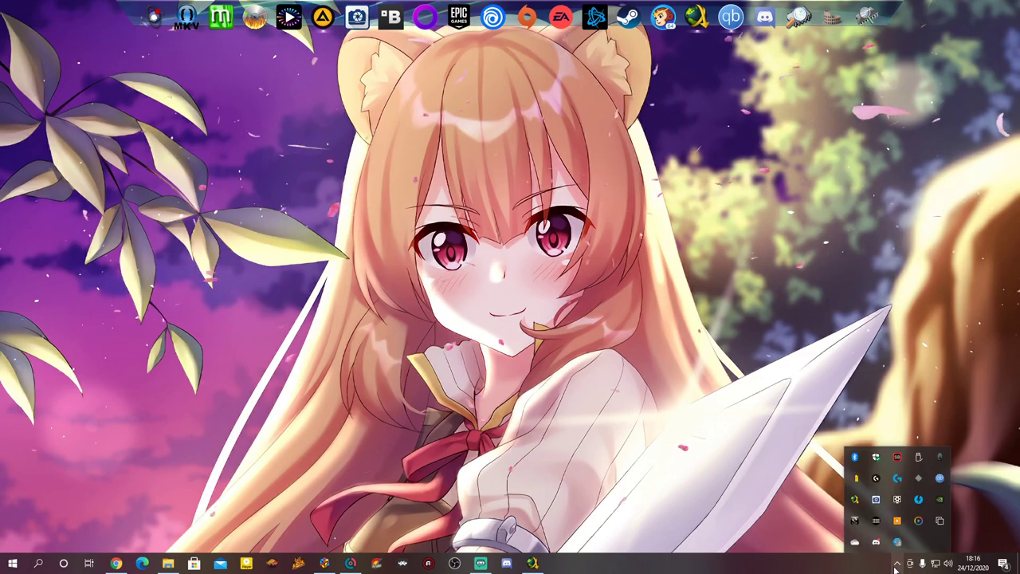
pyautogui.click(898, 521)
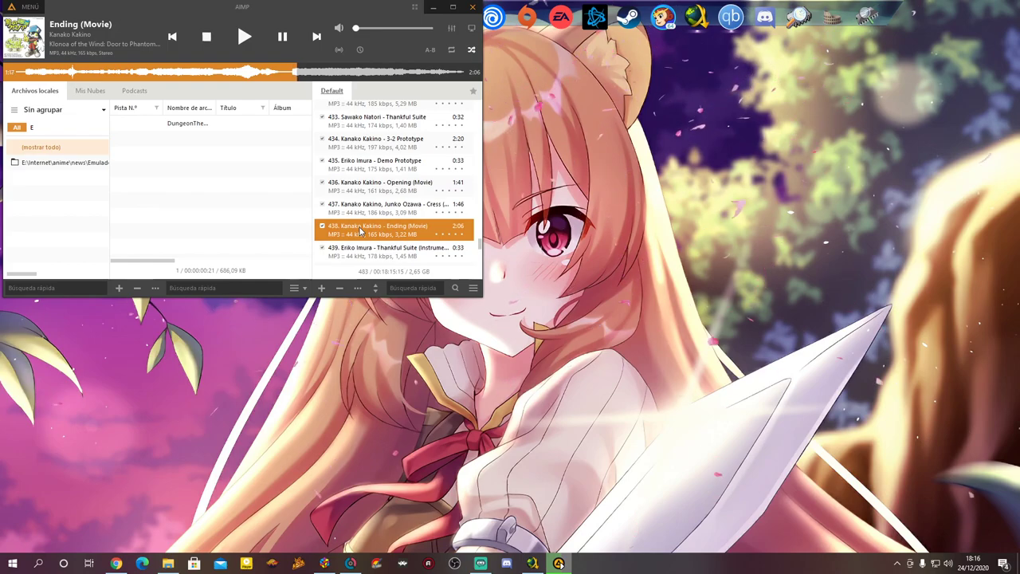
pyautogui.press('Delete')
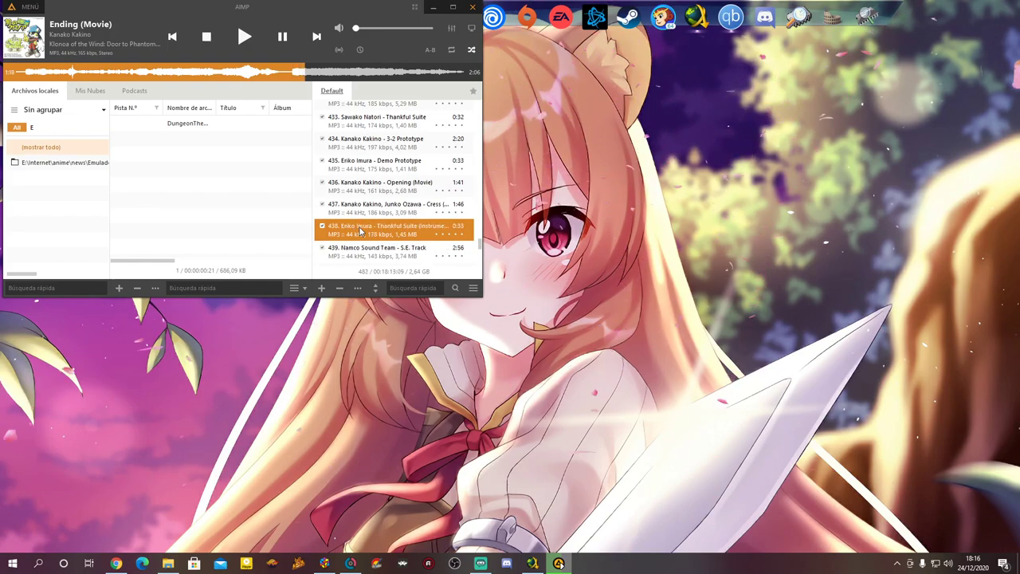
pyautogui.click(433, 7)
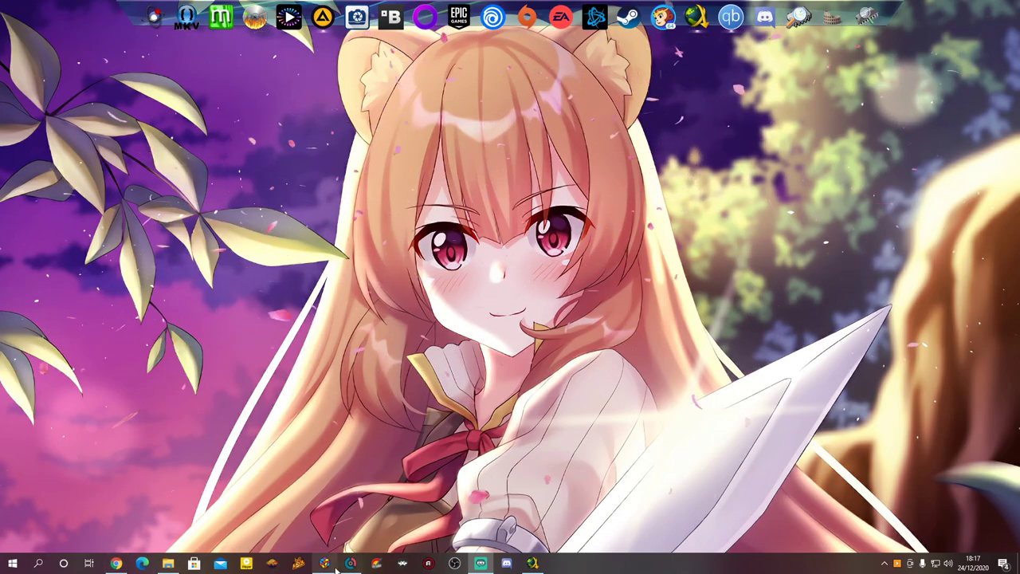
# Switch to LaunchBox, search the MS-DOS platform for "doom" and select DOOM (1993).
pyautogui.moveTo(330, 566)
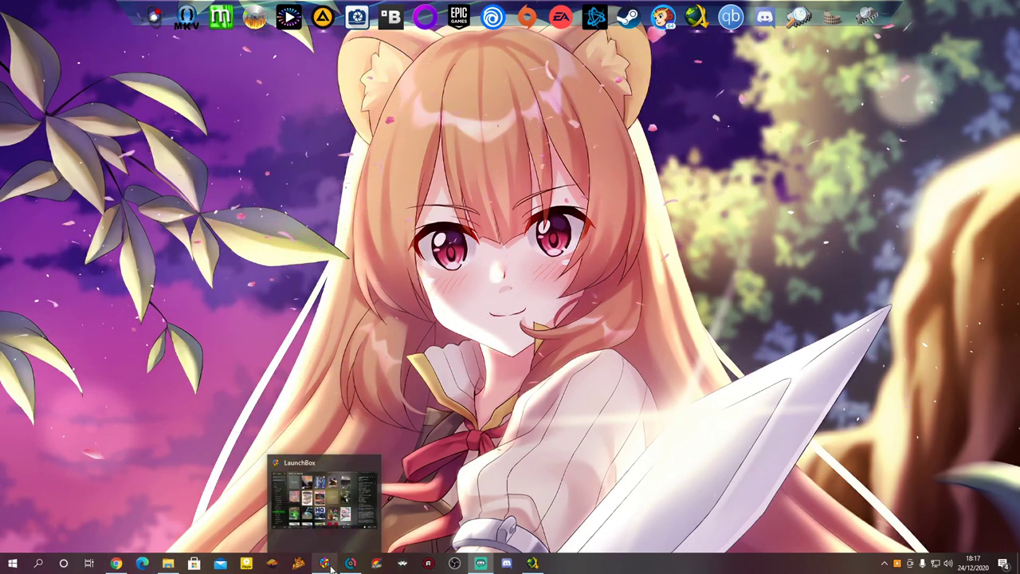
pyautogui.click(329, 563)
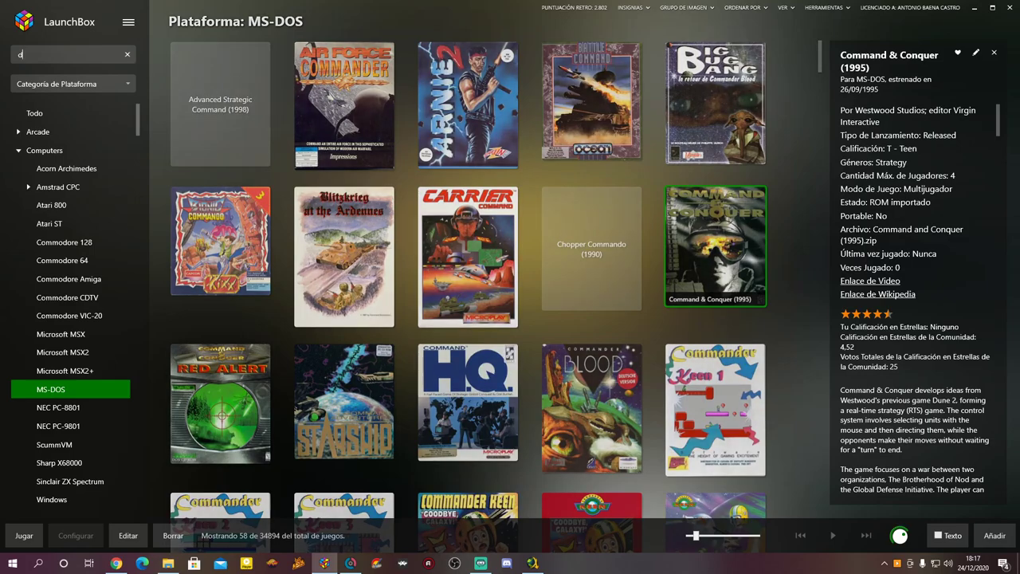
pyautogui.write('doom')
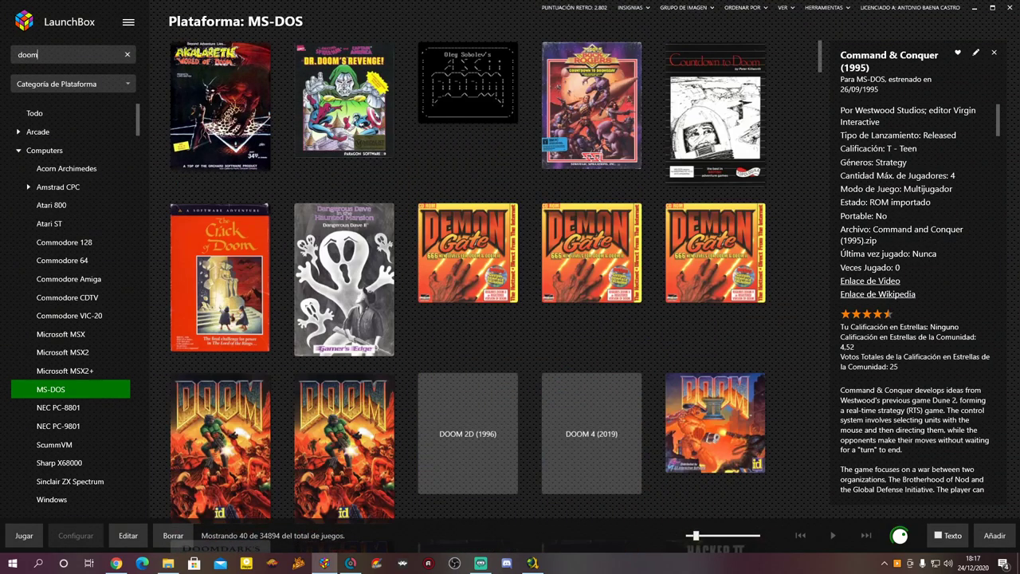
pyautogui.click(218, 427)
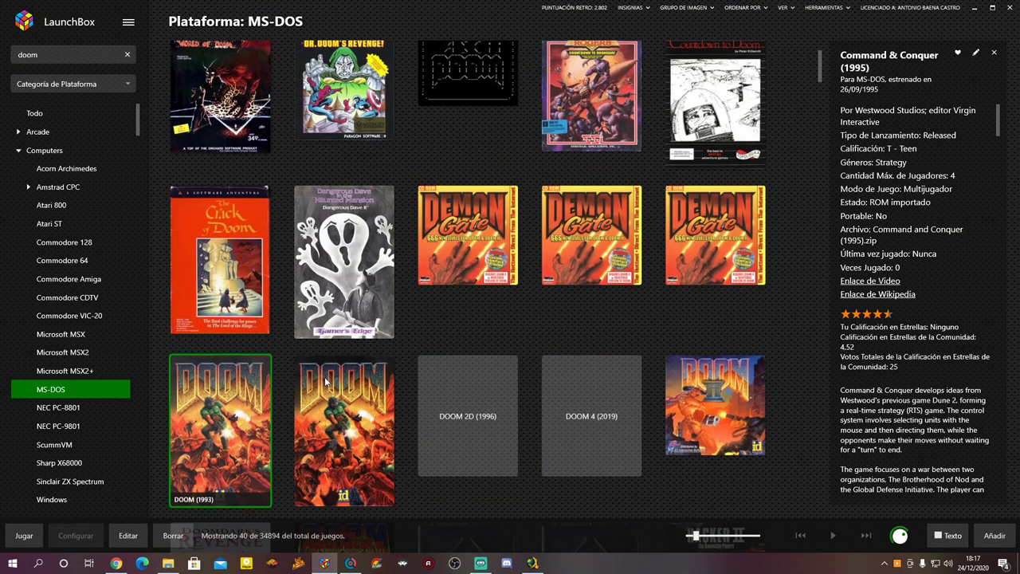
pyautogui.scroll(-1, 325, 381)
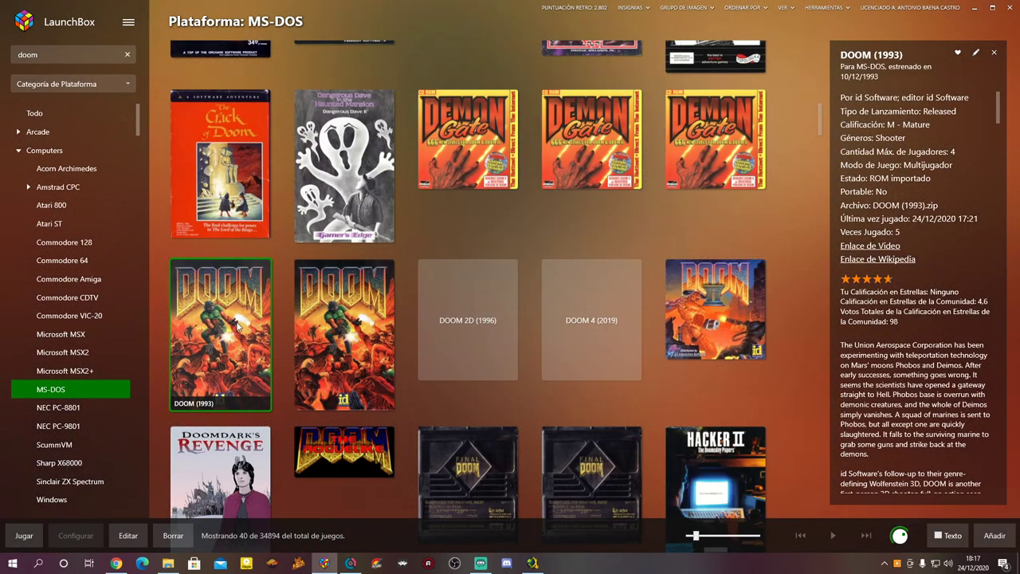
# Switch to File Explorer and open the eXoDOS_v5/eXo/eXoDOS folder on the HDD Emuladores 3 (I:) drive.
pyautogui.click(167, 562)
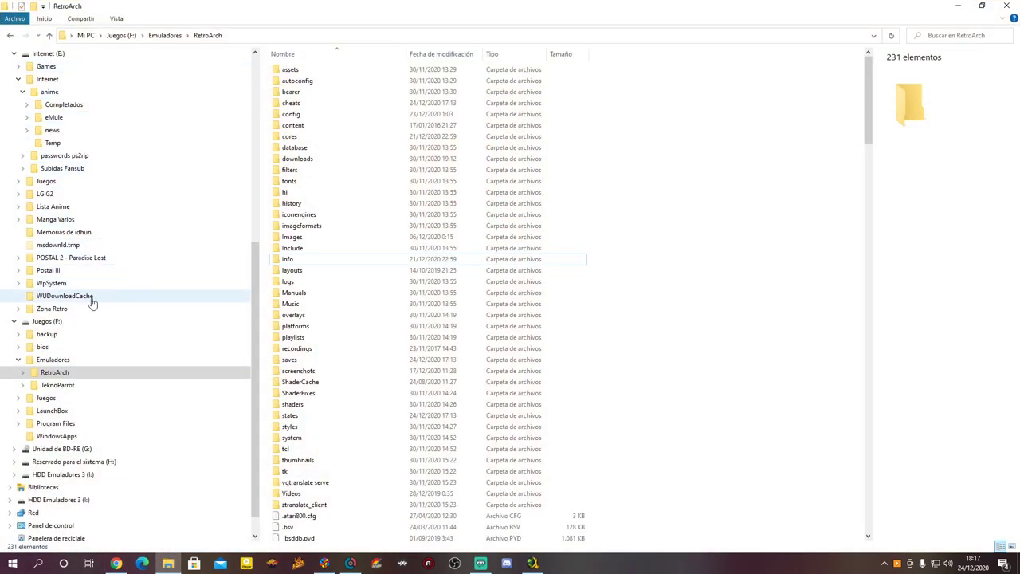
pyautogui.click(83, 474)
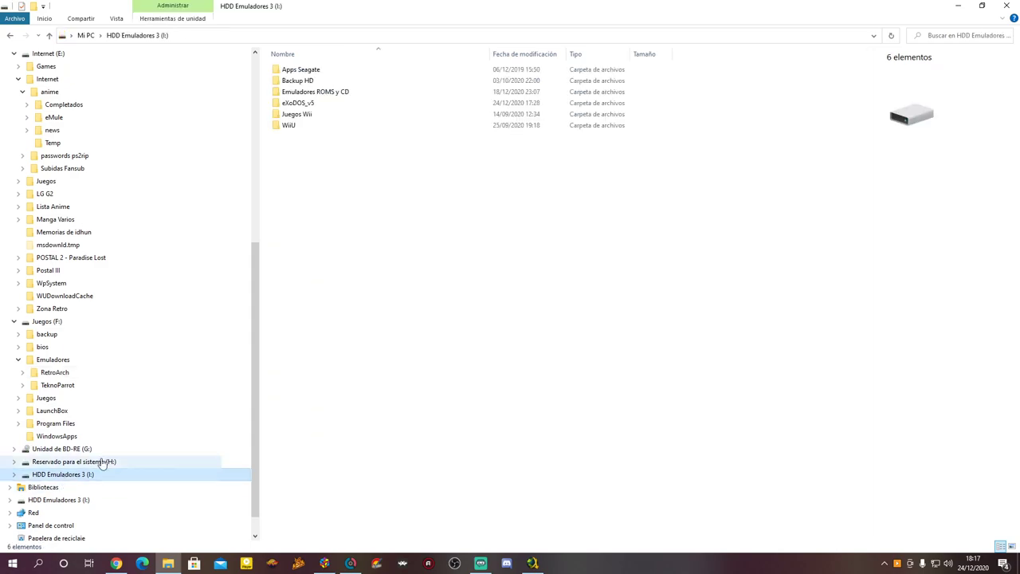
pyautogui.doubleClick(307, 103)
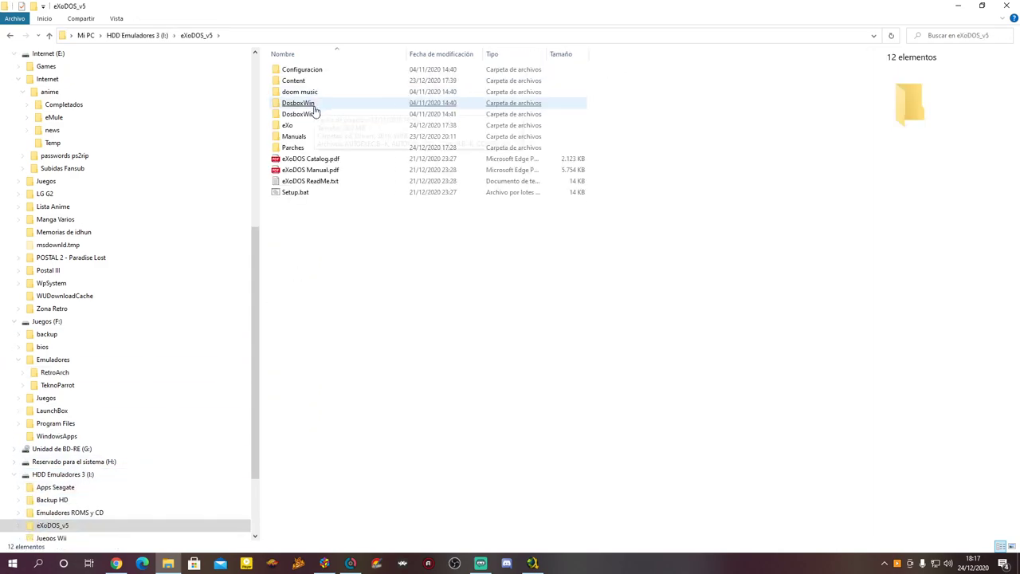
pyautogui.doubleClick(288, 125)
pyautogui.doubleClick(294, 80)
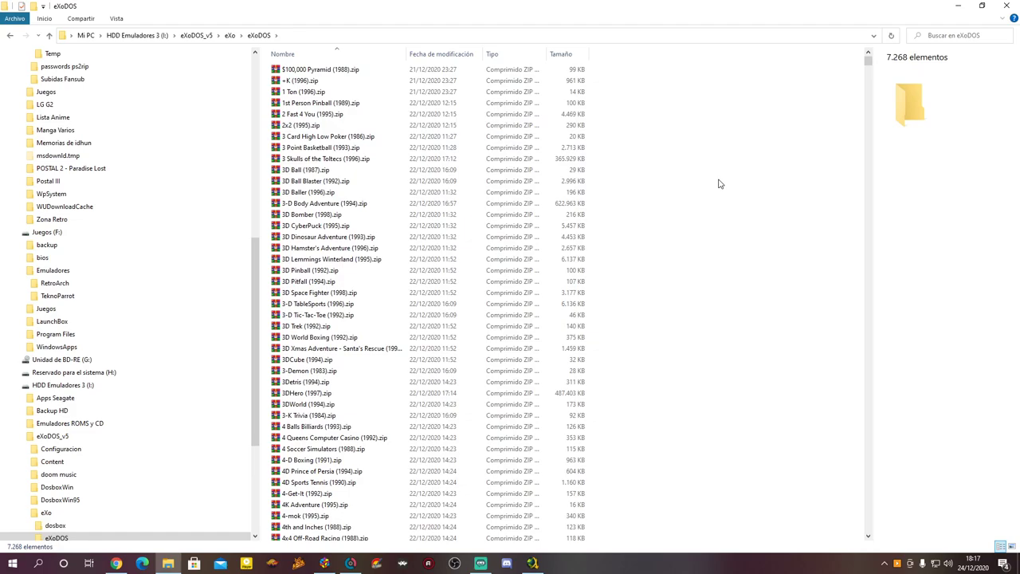
# Look through the zipped games in the eXoDOS folder and select DOOM (1993).zip.
pyautogui.scroll(-20, 639, 198)
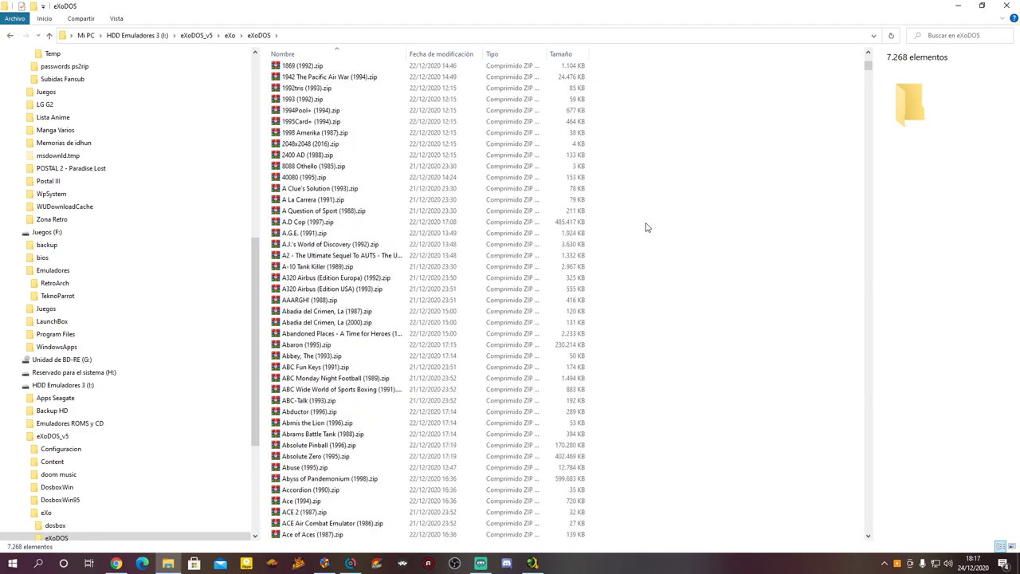
pyautogui.scroll(-20, 652, 234)
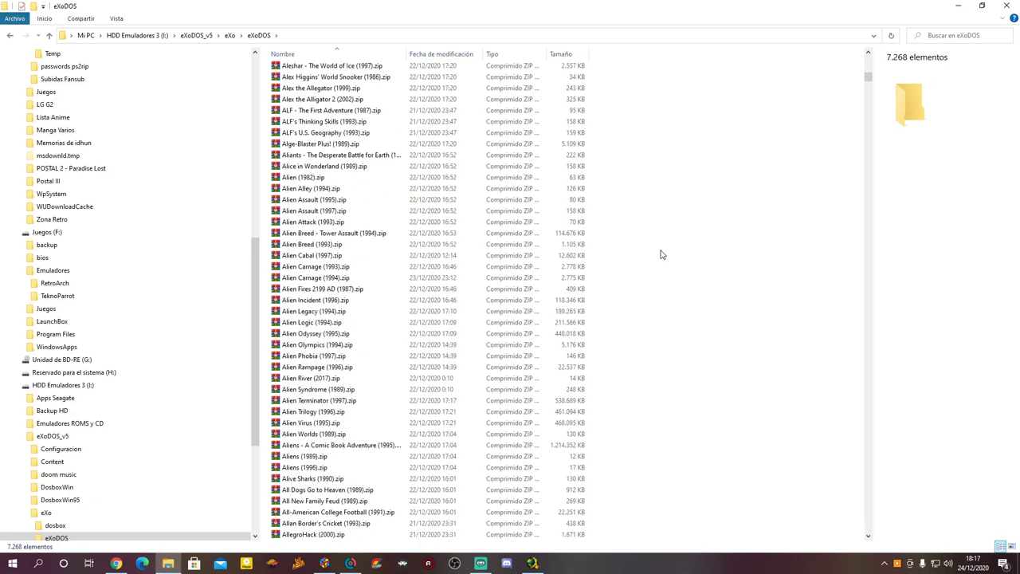
pyautogui.scroll(-4, 659, 252)
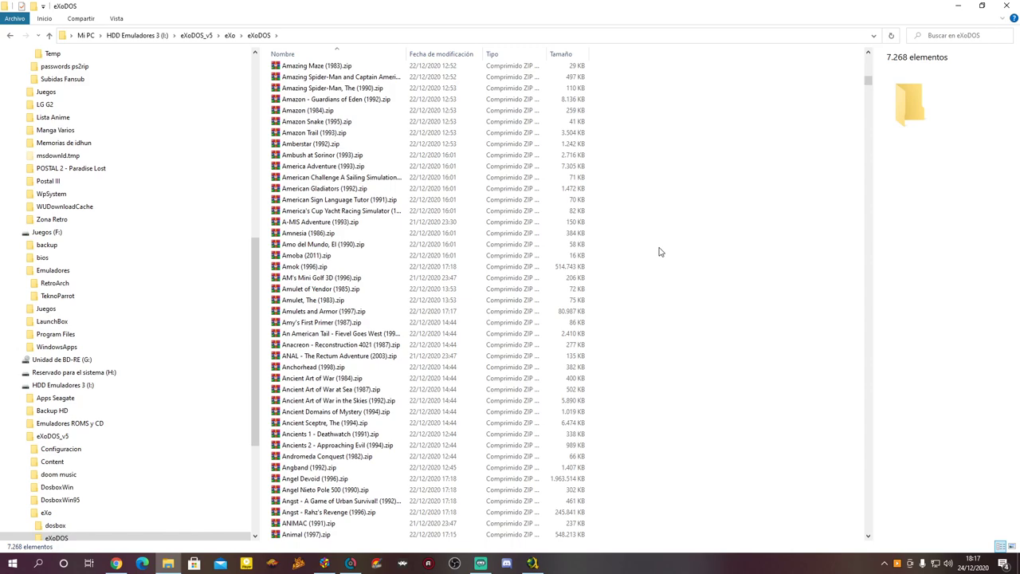
pyautogui.write('doom')
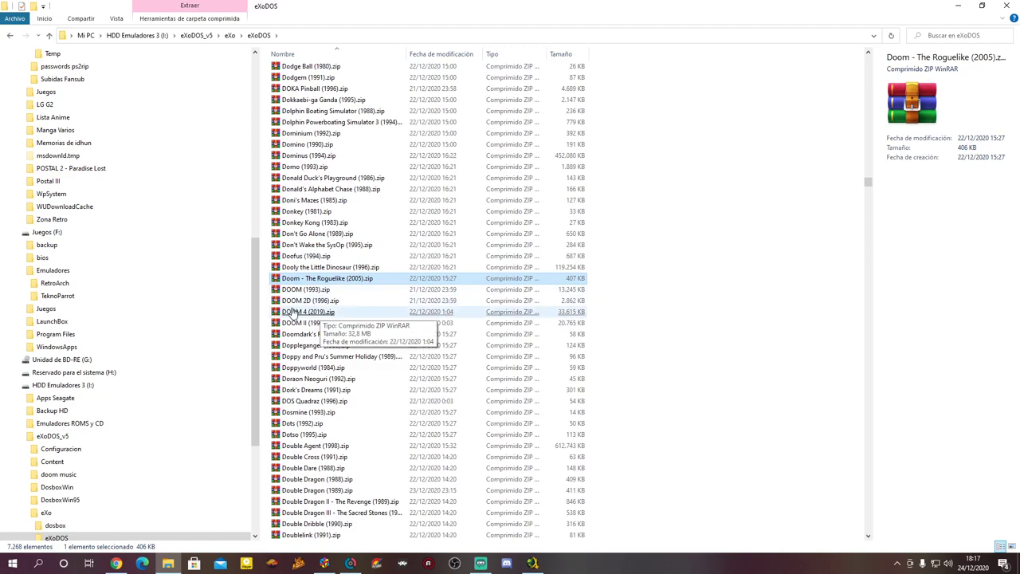
pyautogui.click(378, 292)
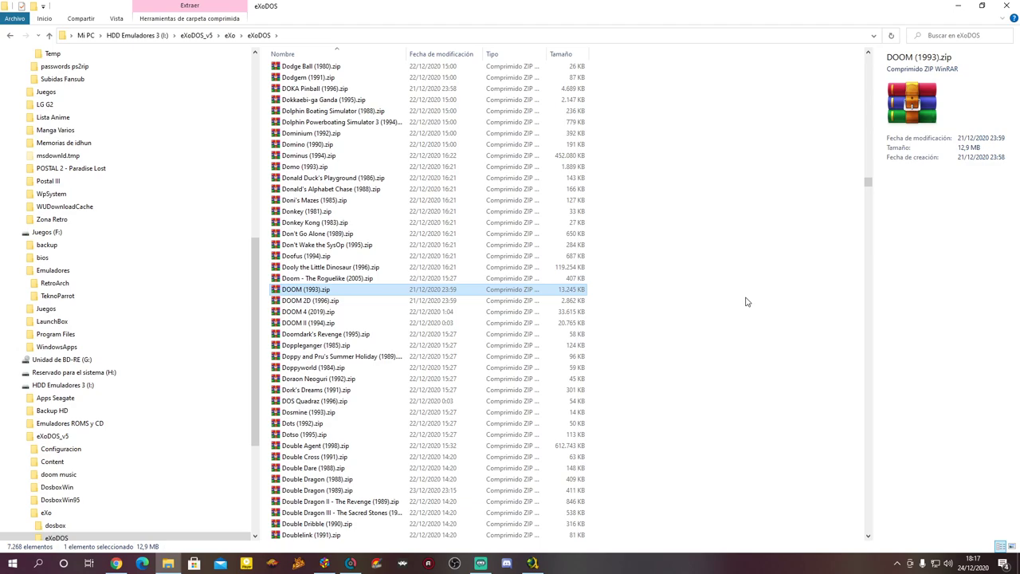
# Inspect the folder structure inside DOOM (1993).zip and Dolphin Powerboating Simulator 3 (1994).zip, ending with the DOOM archive open in WinRAR.
pyautogui.doubleClick(315, 291)
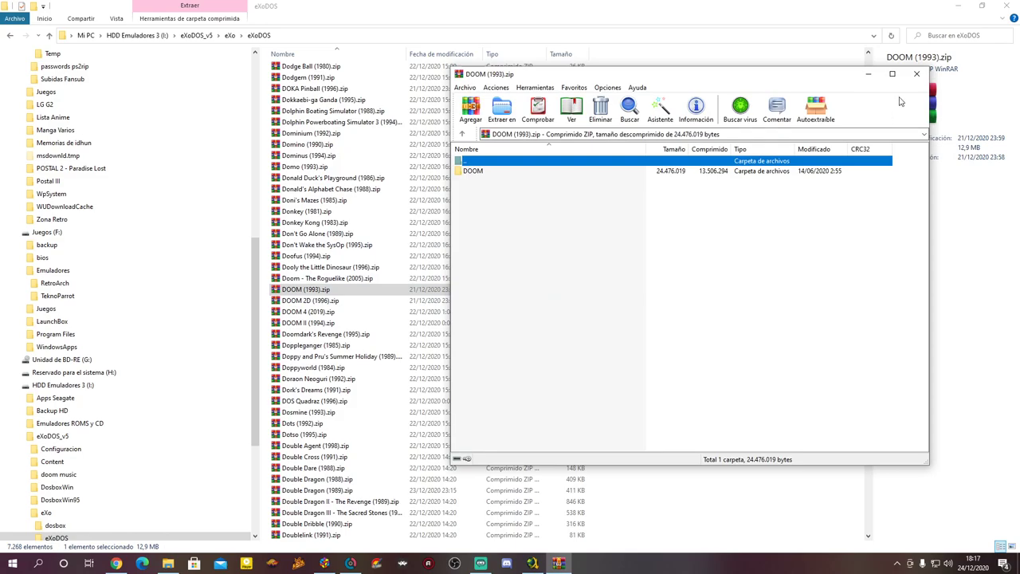
pyautogui.click(917, 74)
pyautogui.doubleClick(343, 122)
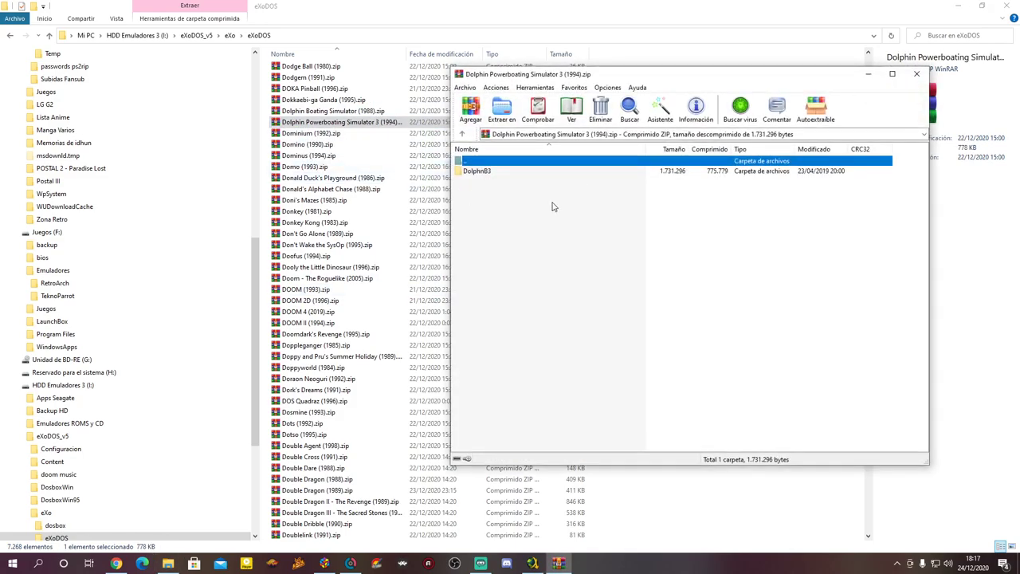
pyautogui.click(916, 73)
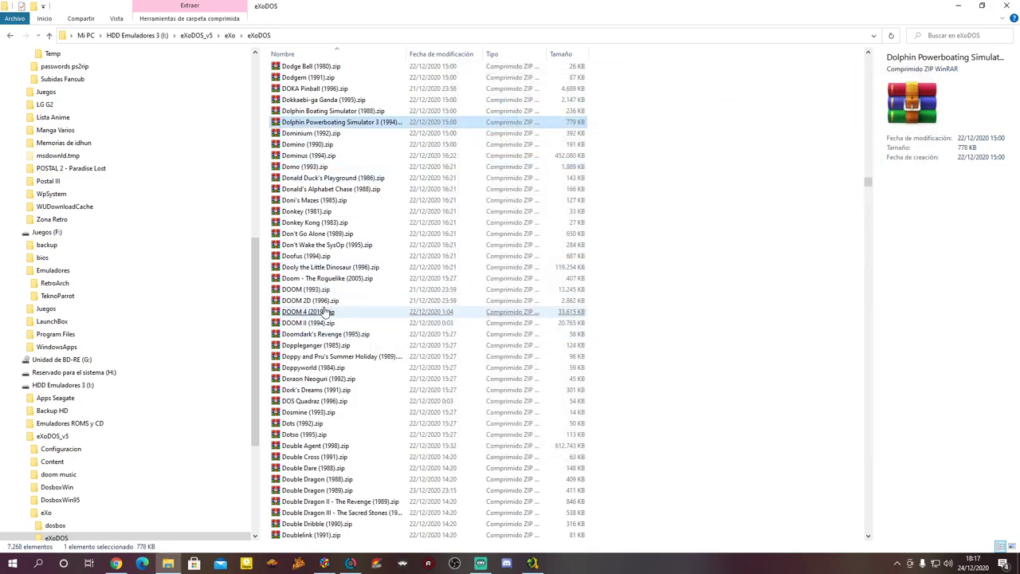
pyautogui.doubleClick(303, 289)
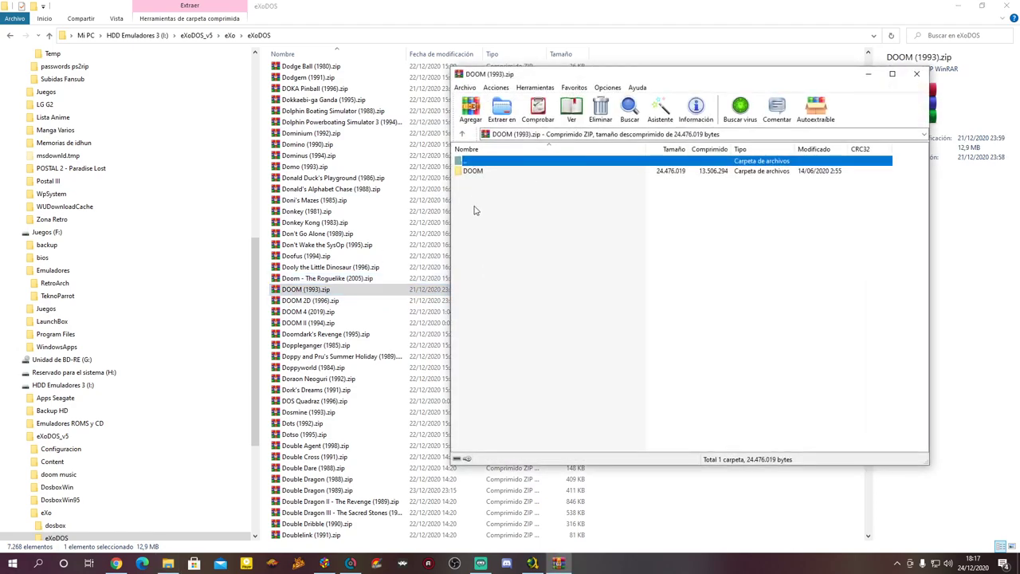
# Reopen DOOM (1993).zip and examine the files inside its DOOM folder.
pyautogui.click(916, 73)
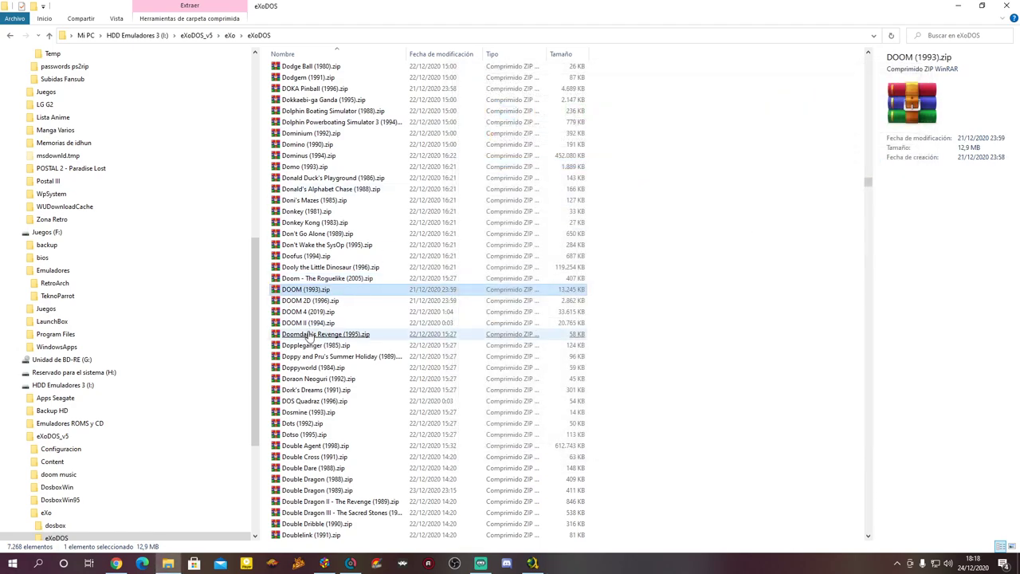
pyautogui.doubleClick(303, 290)
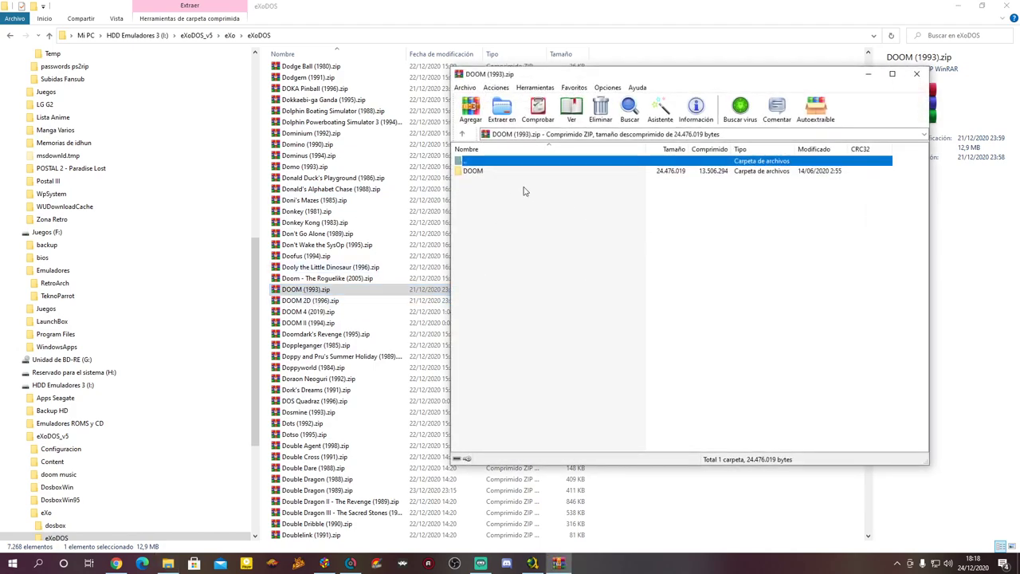
pyautogui.click(480, 172)
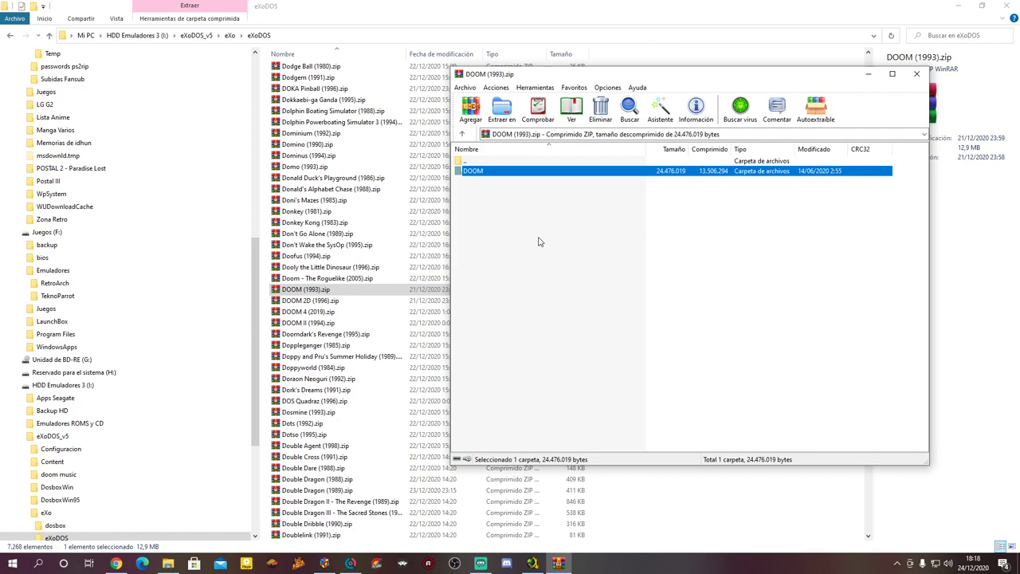
pyautogui.click(470, 182)
pyautogui.doubleClick(470, 172)
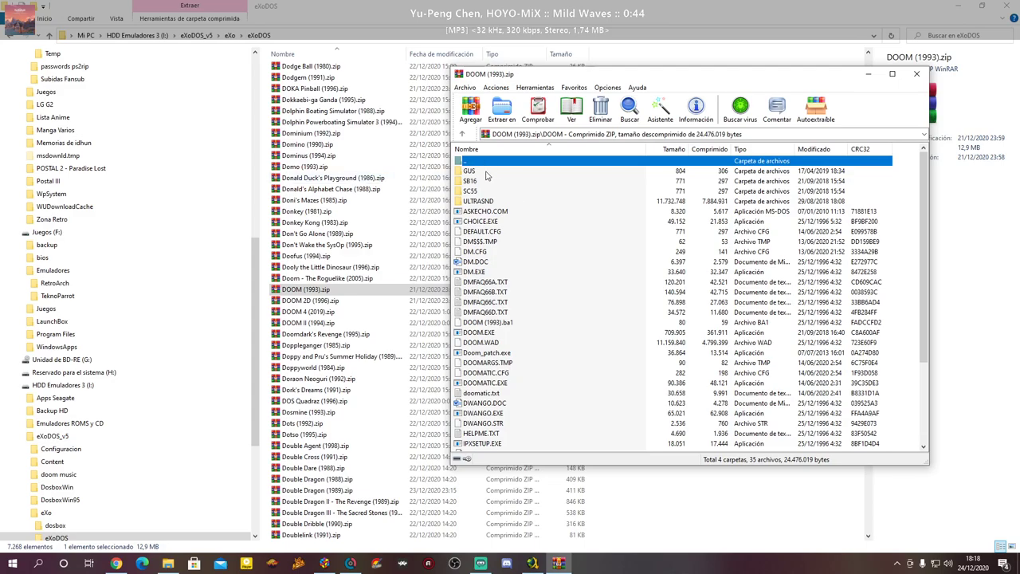
pyautogui.click(488, 394)
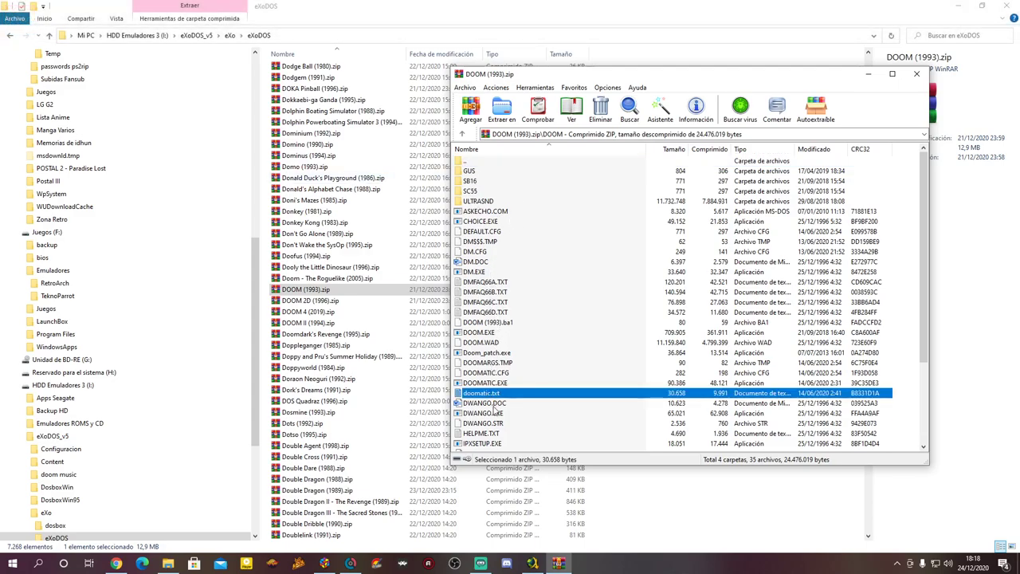
pyautogui.scroll(-4, 494, 407)
pyautogui.scroll(4, 473, 446)
# Close the archive, return to LaunchBox and launch DOOM (1993).
pyautogui.click(916, 74)
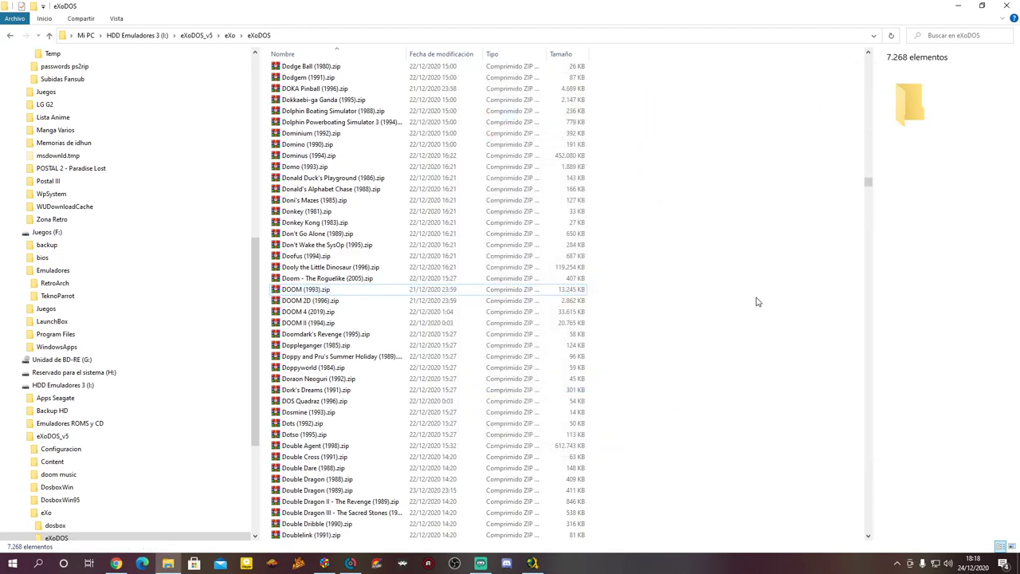
pyautogui.click(957, 5)
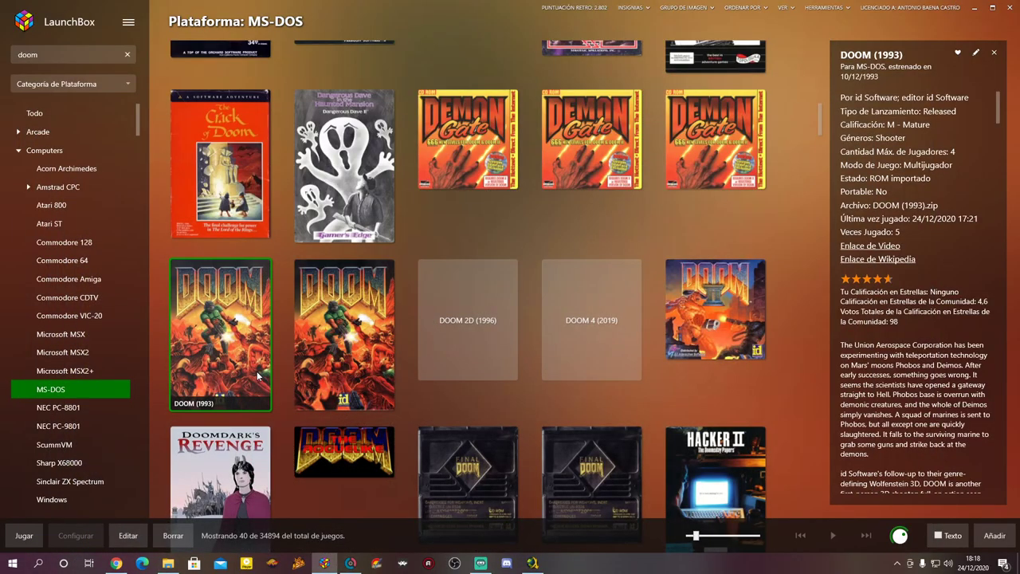
pyautogui.doubleClick(226, 336)
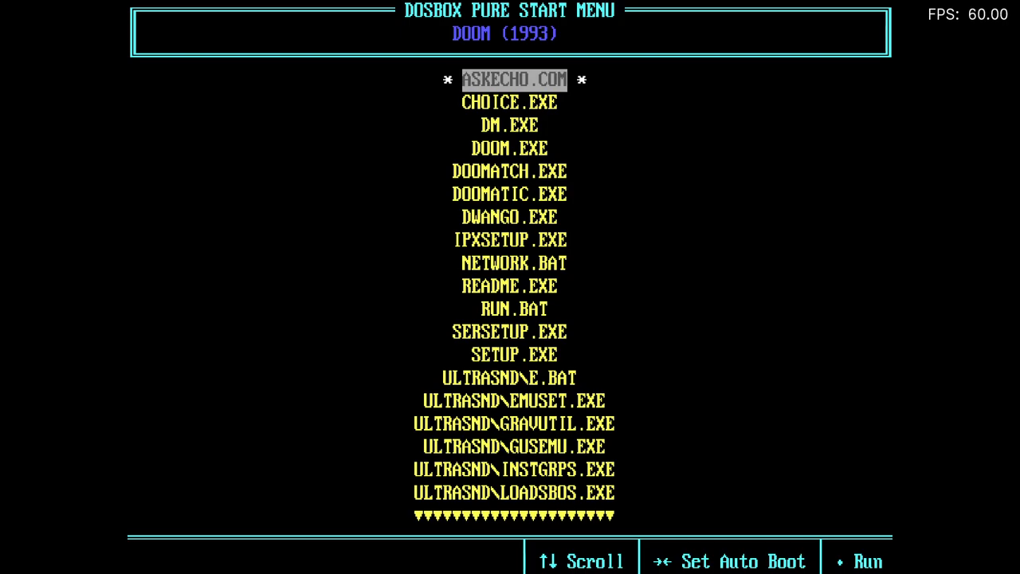
# Look through the main DOOM programs in the DOSBox Pure start menu, including DOOM.EXE and SETUP.EXE.
pyautogui.press('Down')
pyautogui.press('Down')
pyautogui.press('Up')
pyautogui.press('Up')
pyautogui.press('Down')
pyautogui.press('Up')
pyautogui.press('Down')
pyautogui.press('Down')
pyautogui.press('Down')
pyautogui.press('Down')
pyautogui.press('Down')
pyautogui.press('Down')
pyautogui.press('Down')
pyautogui.press('Down')
pyautogui.press('Down')
pyautogui.press('Down')
pyautogui.press('Down')
pyautogui.press('Down')
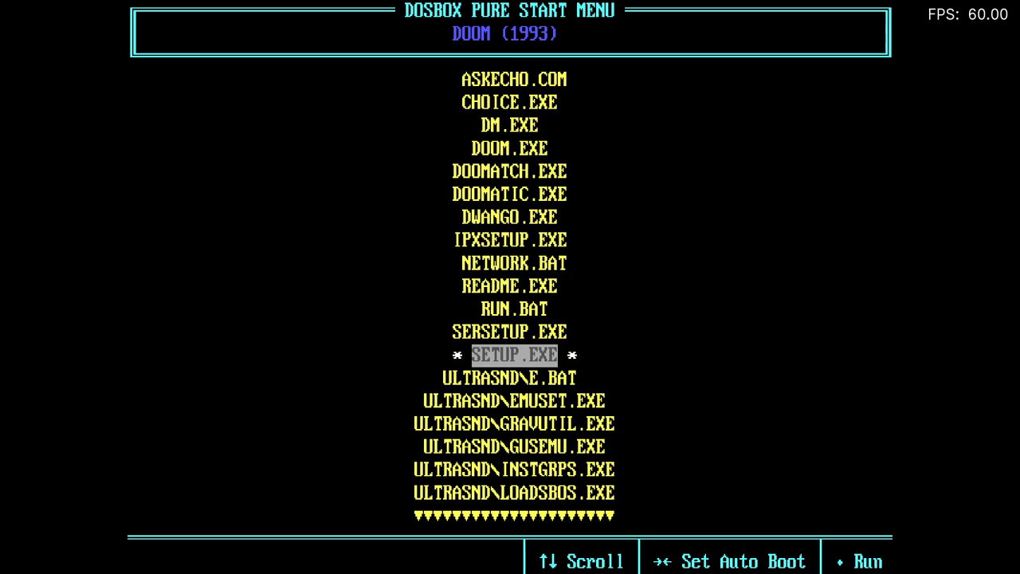
pyautogui.press('Up')
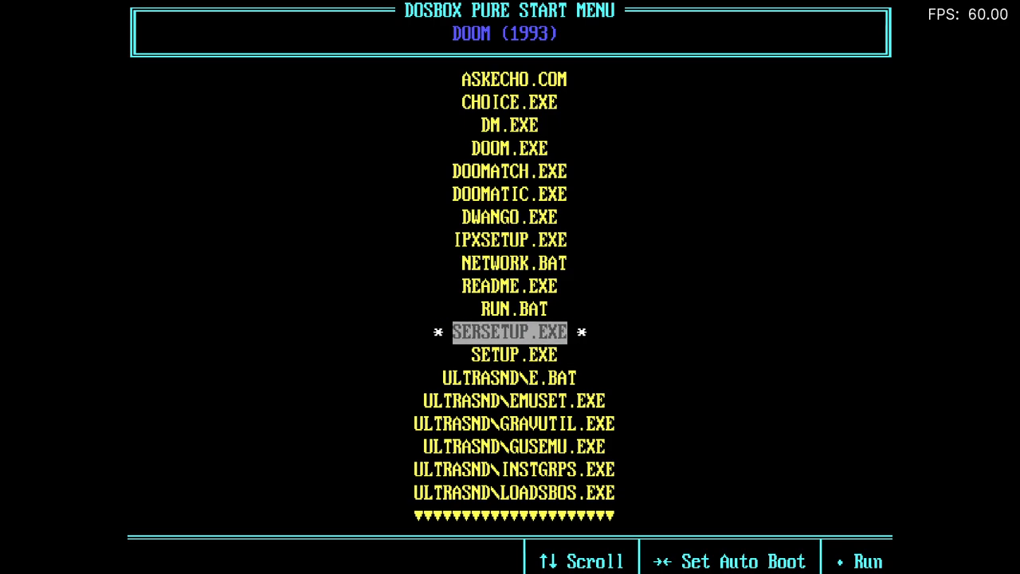
pyautogui.press('Up')
pyautogui.press('Up')
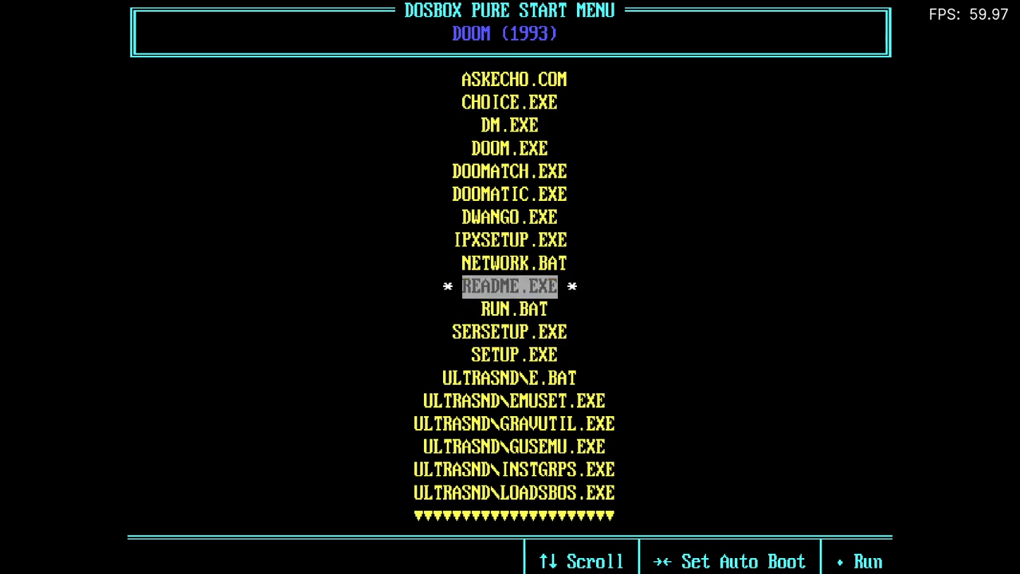
pyautogui.press('Up')
pyautogui.press('Up')
pyautogui.press('Up')
pyautogui.press('Up')
pyautogui.press('Up')
pyautogui.press('Up')
pyautogui.press('Up')
pyautogui.press('Up')
pyautogui.press('Up')
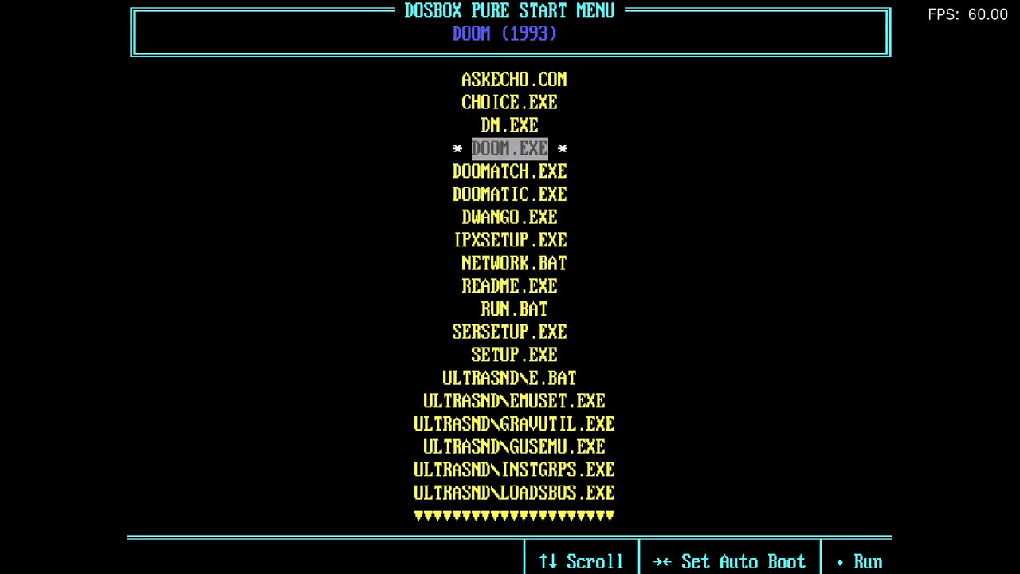
pyautogui.press('Down')
pyautogui.press('Down')
pyautogui.press('Down')
pyautogui.press('Down')
pyautogui.press('Down')
pyautogui.press('Down')
pyautogui.press('Down')
pyautogui.press('Down')
pyautogui.press('Down')
pyautogui.press('Down')
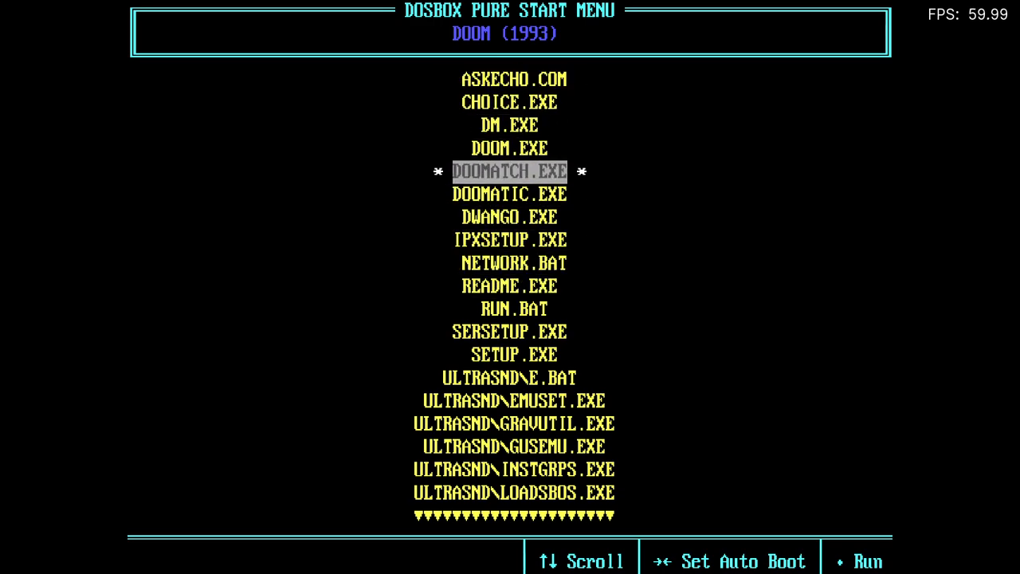
pyautogui.press('Down')
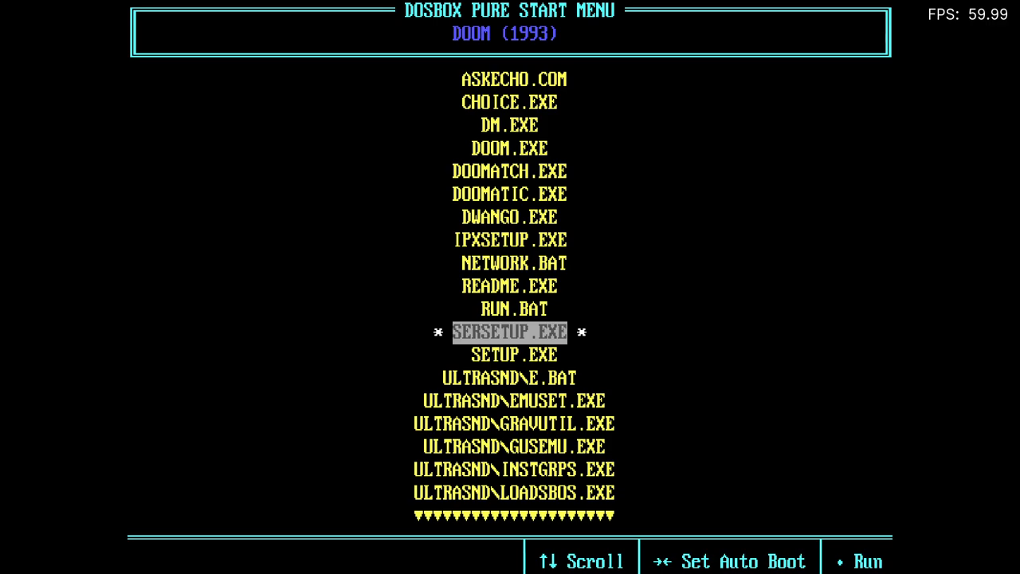
pyautogui.press('Down')
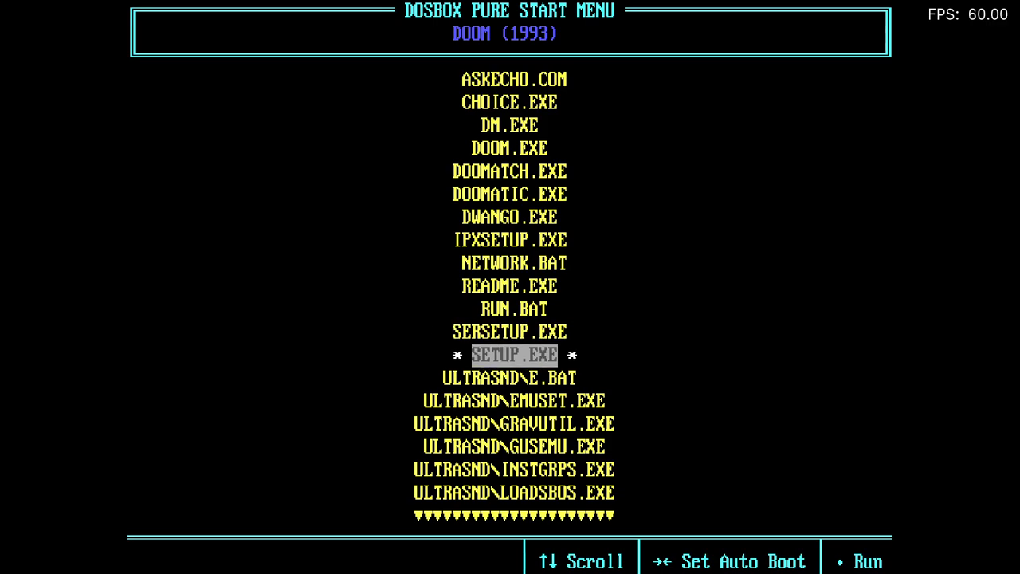
# Examine the ULTRASND entries and the command line option at the end of the start menu, ending back at ASKECHO.COM.
pyautogui.press('Down')
pyautogui.press('Down')
pyautogui.press('Up')
pyautogui.press('Down')
pyautogui.press('Down')
pyautogui.press('Down')
pyautogui.press('Down')
pyautogui.press('Down')
pyautogui.press('Down')
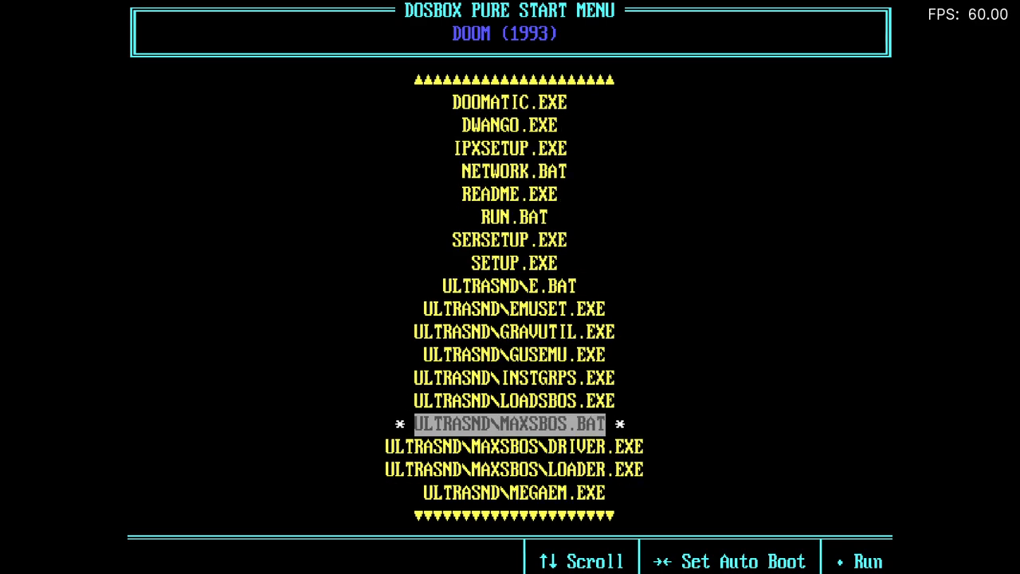
pyautogui.press('Down')
pyautogui.press('Down')
pyautogui.press('Down')
pyautogui.press('Down')
pyautogui.press('Down')
pyautogui.press('Down')
pyautogui.press('Down')
pyautogui.press('Down')
pyautogui.press('Down')
pyautogui.press('Down')
pyautogui.press('Down')
pyautogui.press('Down')
pyautogui.press('Down')
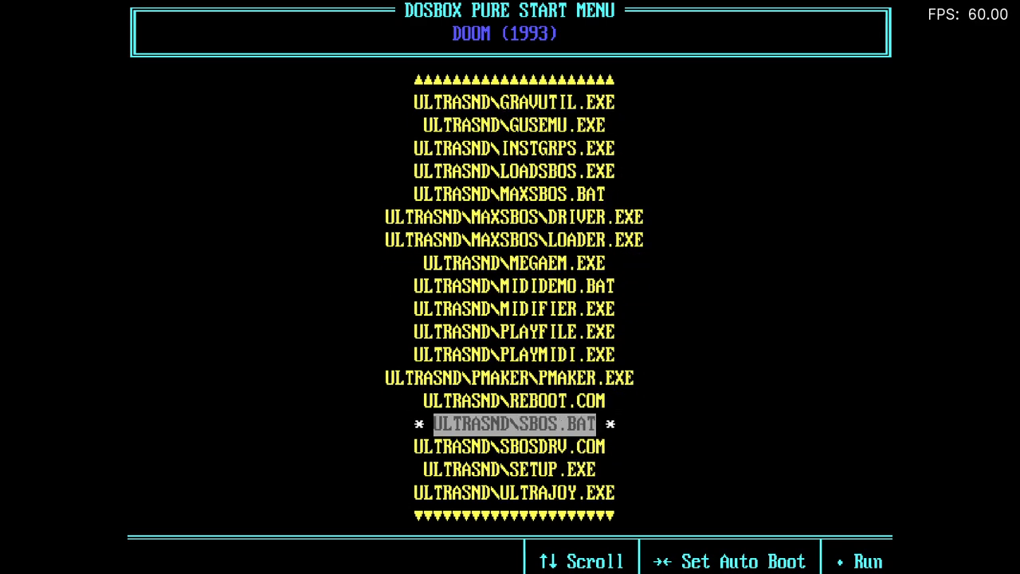
pyautogui.press('Down')
pyautogui.press('Down')
pyautogui.press('Down')
pyautogui.press('Down')
pyautogui.press('Down')
pyautogui.press('Down')
pyautogui.press('Down')
pyautogui.press('Down')
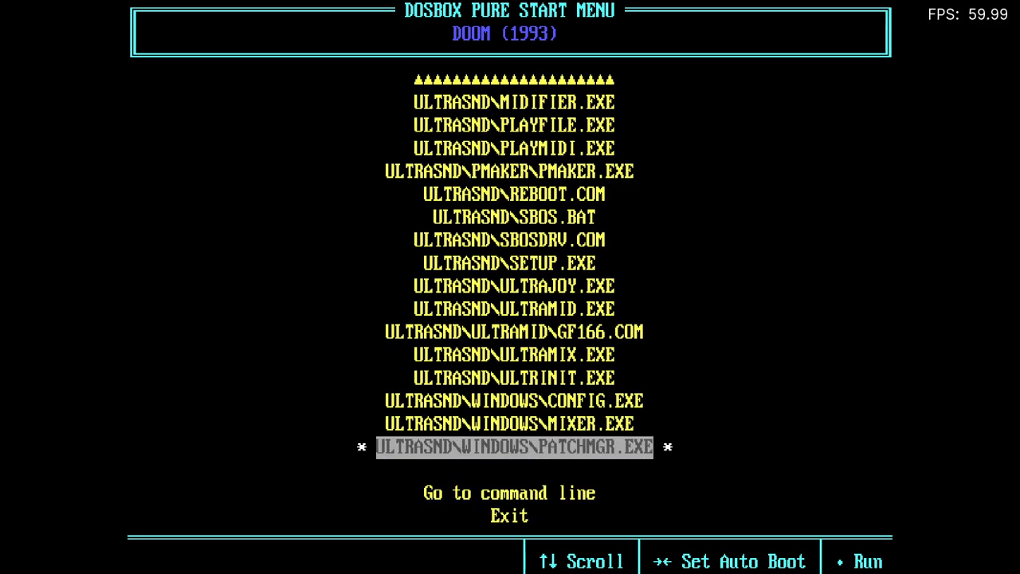
pyautogui.press('Down')
pyautogui.press('Down')
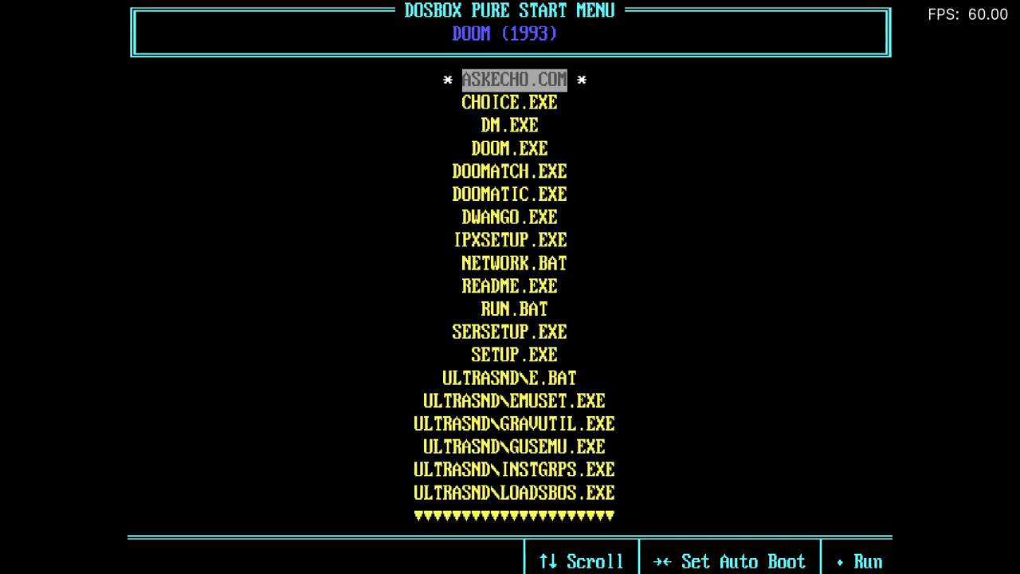
pyautogui.press('Up')
pyautogui.press('Up')
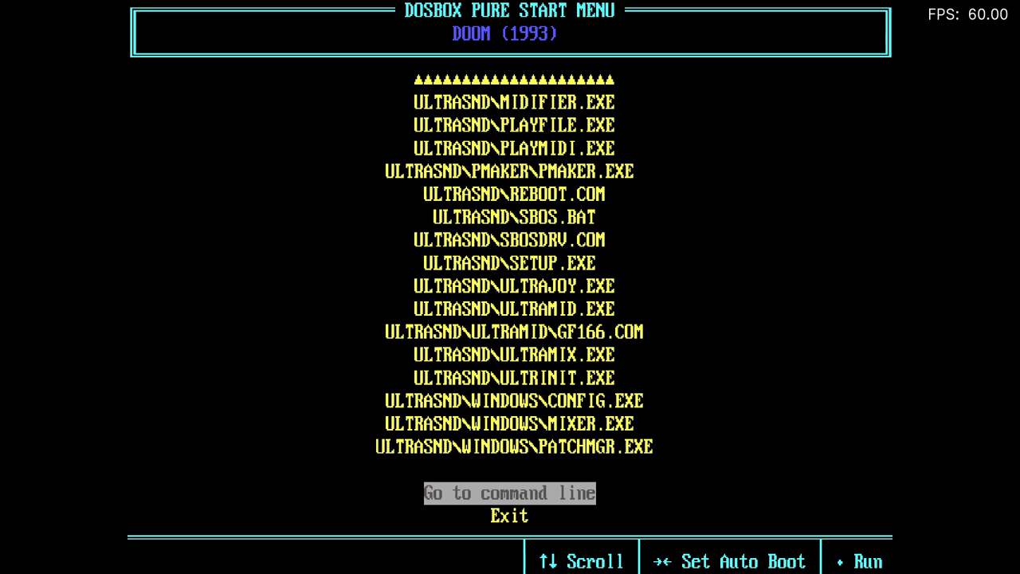
pyautogui.press('Down')
pyautogui.press('Down')
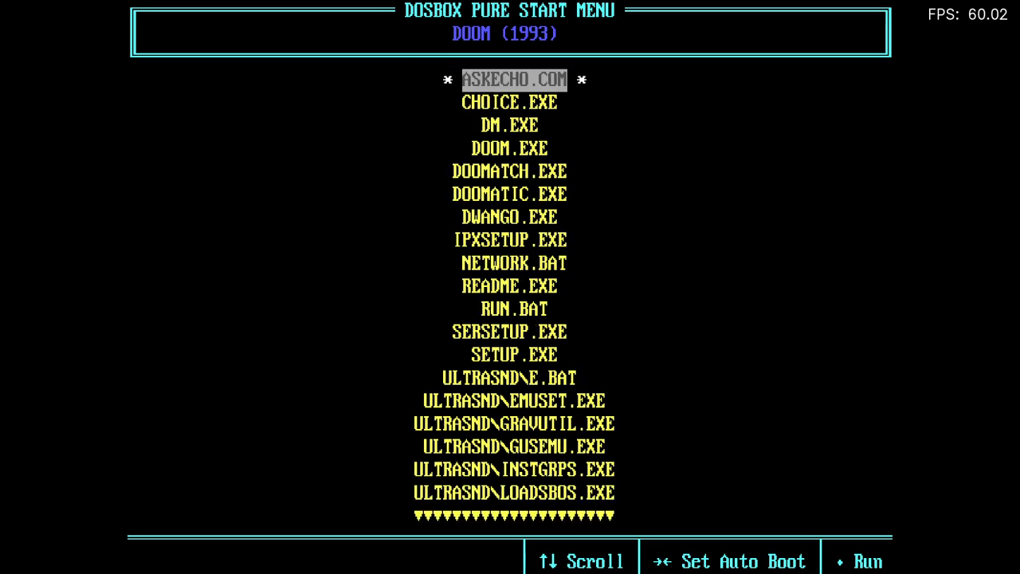
# Run SETUP.EXE from the DOSBox Pure start menu to open the DOOM setup program.
pyautogui.press('Down')
pyautogui.press('Down')
pyautogui.press('Down')
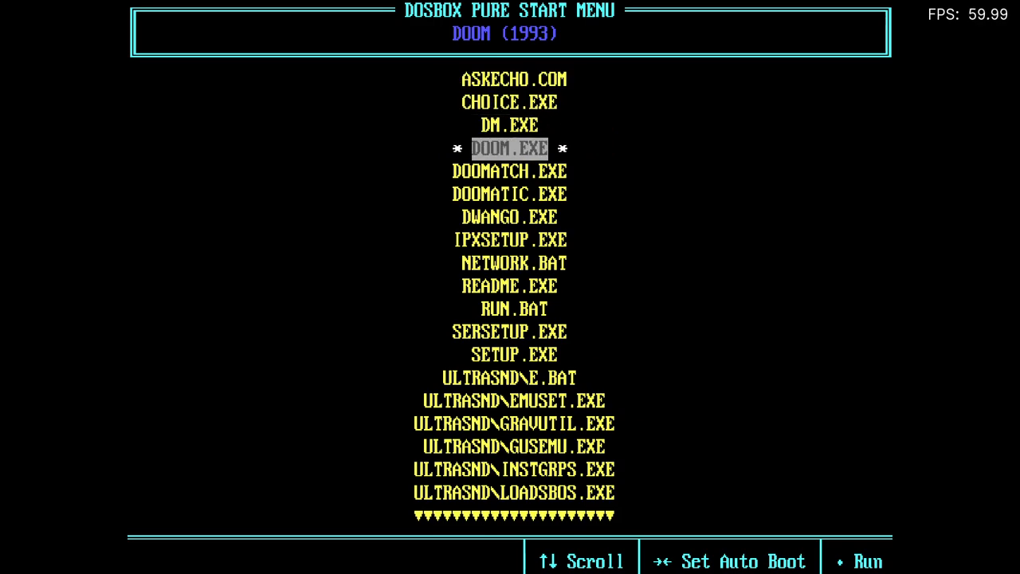
pyautogui.press('Up')
pyautogui.press('Up')
pyautogui.press('Up')
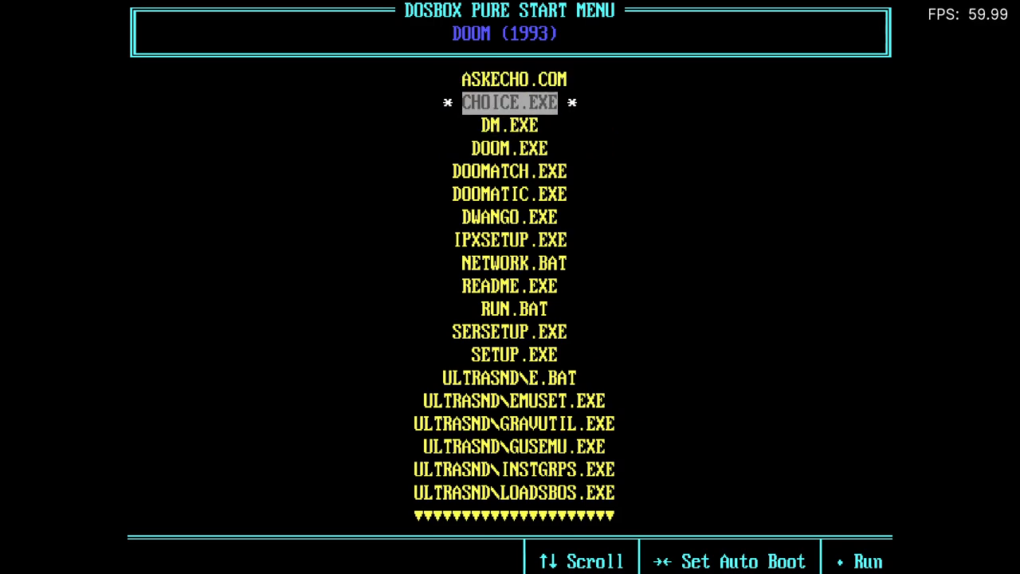
pyautogui.press('Down')
pyautogui.press('Down')
pyautogui.press('Down')
pyautogui.press('Down')
pyautogui.press('Down')
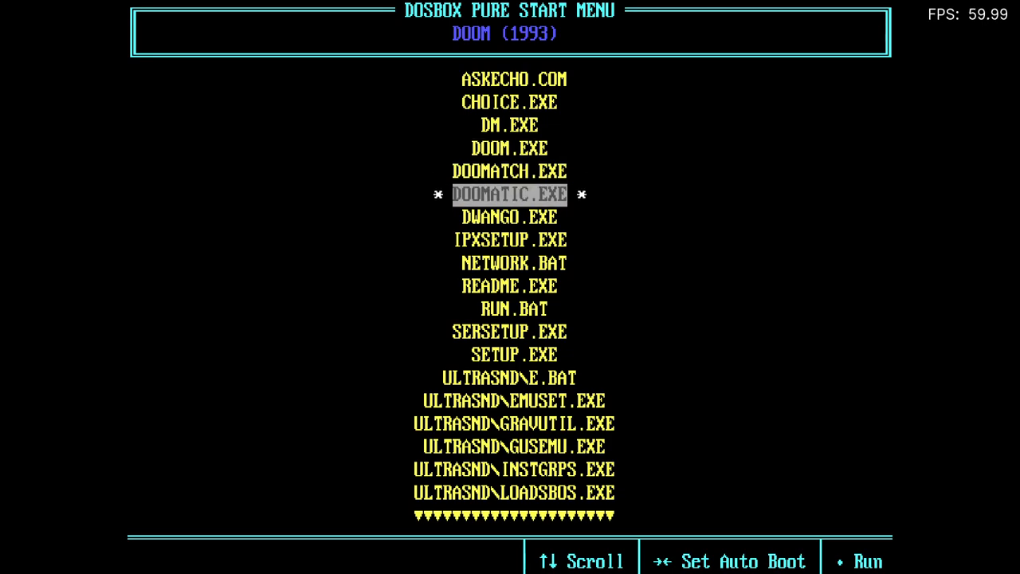
pyautogui.press('Down')
pyautogui.press('Down')
pyautogui.press('Down')
pyautogui.press('Down')
pyautogui.press('Down')
pyautogui.press('Down')
pyautogui.press('Down')
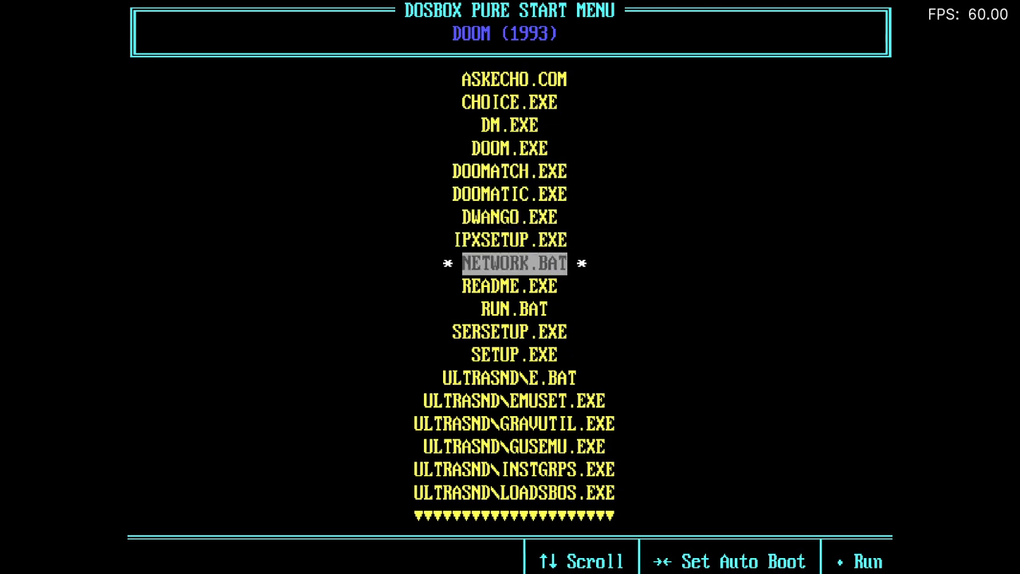
pyautogui.press('Up')
pyautogui.press('Down')
pyautogui.press('Up')
pyautogui.press('Down')
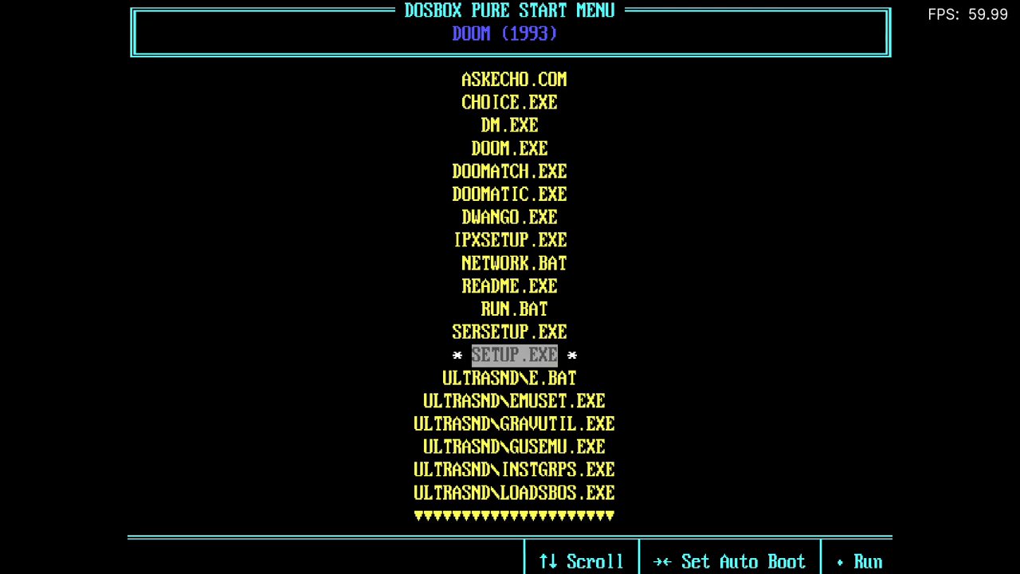
pyautogui.press('Up')
pyautogui.press('Down')
pyautogui.press('Return')
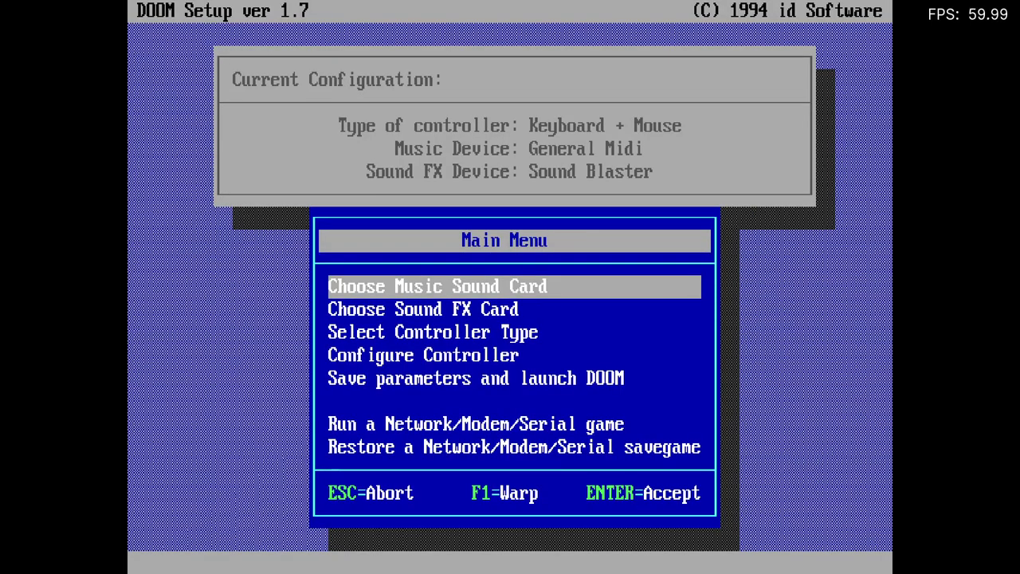
# Open the Port 1 controls (Puerto 1 Controles) from RetroArch's quick menu.
pyautogui.press('F1')
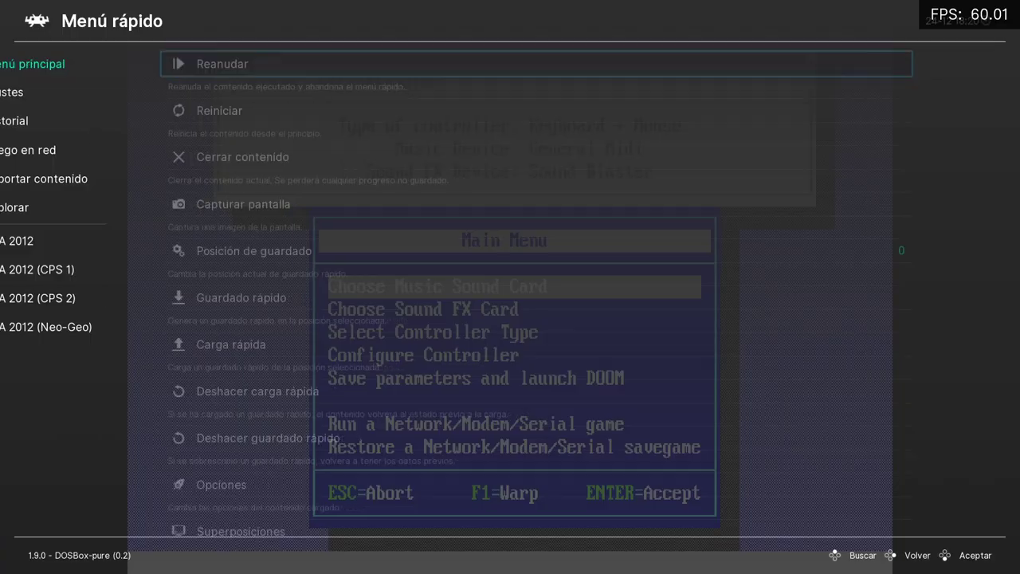
pyautogui.press('Down')
pyautogui.press('Down')
pyautogui.press('Down')
pyautogui.press('Down')
pyautogui.press('Down')
pyautogui.press('Down')
pyautogui.press('Down')
pyautogui.press('Down')
pyautogui.press('Down')
pyautogui.press('Down')
pyautogui.press('Down')
pyautogui.press('Down')
pyautogui.press('Down')
pyautogui.press('Down')
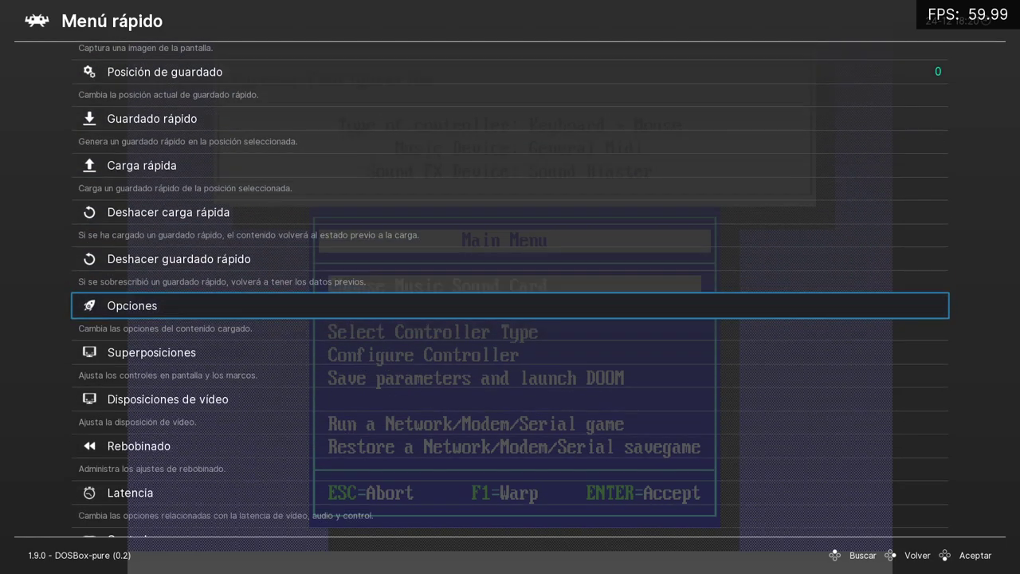
pyautogui.press('Return')
pyautogui.press('Down')
pyautogui.press('Down')
pyautogui.press('Down')
pyautogui.press('Down')
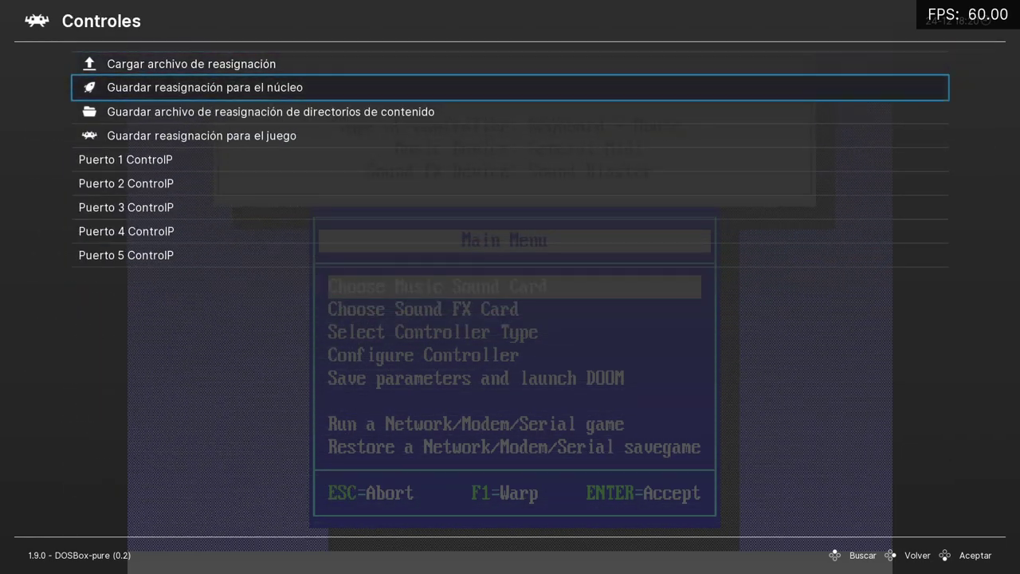
pyautogui.press('Return')
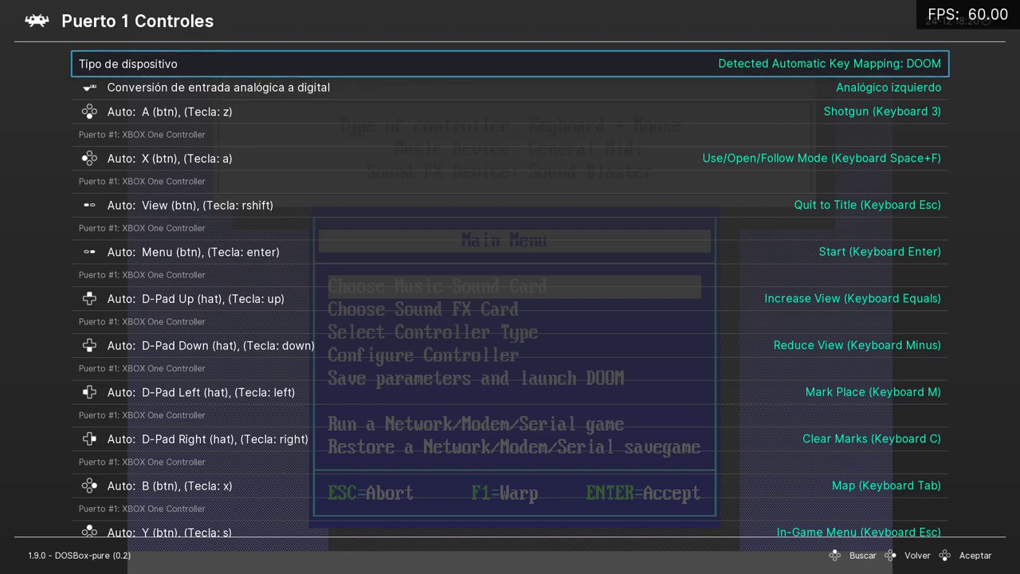
# Review the controller-to-keyboard mappings that the automatic DOOM key mapping assigns to Port 1.
pyautogui.press('Down')
pyautogui.press('Down')
pyautogui.press('Down')
pyautogui.press('Down')
pyautogui.press('Down')
pyautogui.press('Down')
pyautogui.press('Down')
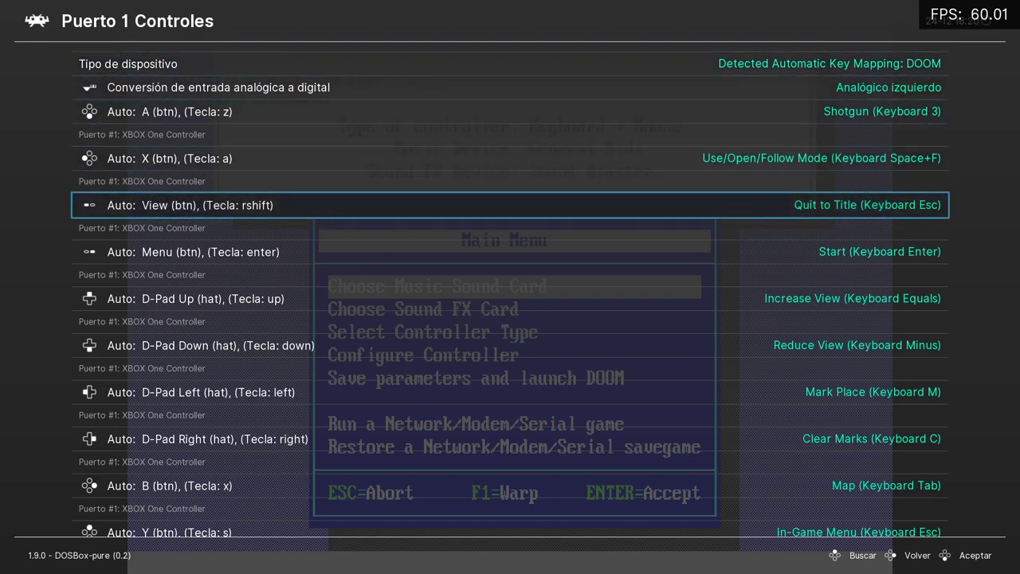
pyautogui.press('Down')
pyautogui.press('Down')
pyautogui.press('Down')
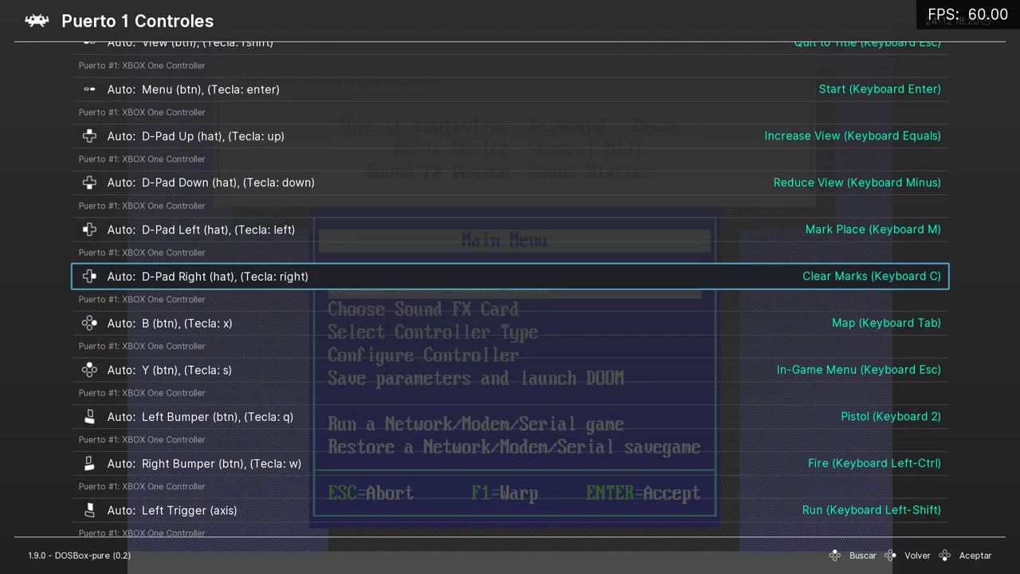
# Set Port 1's device type (Tipo de dispositivo) to Generic Keyboard Bindings.
pyautogui.press('Up')
pyautogui.press('Up')
pyautogui.press('Up')
pyautogui.press('Up')
pyautogui.press('Up')
pyautogui.press('Up')
pyautogui.press('Up')
pyautogui.press('Up')
pyautogui.press('Up')
pyautogui.press('Up')
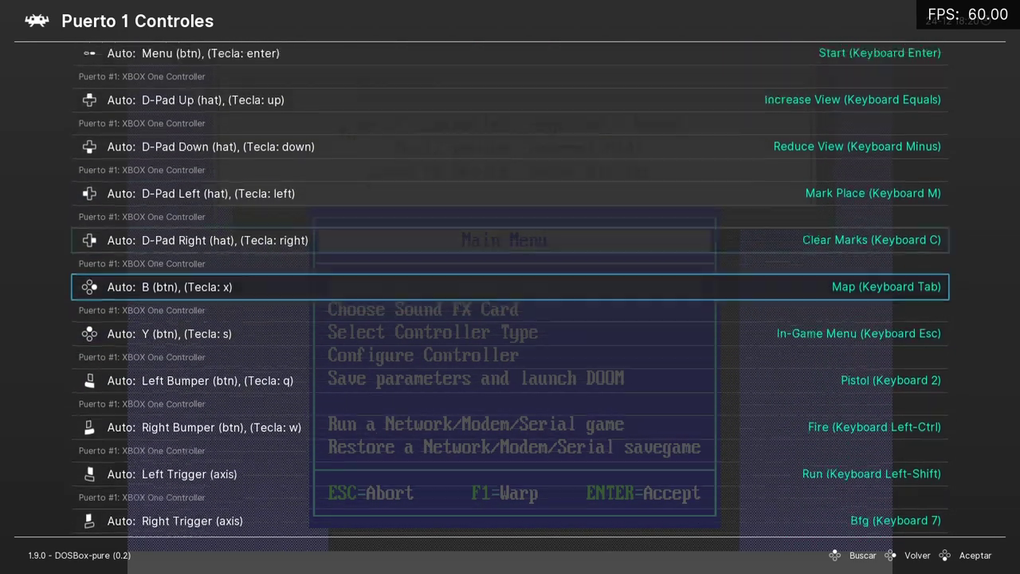
pyautogui.press('Right')
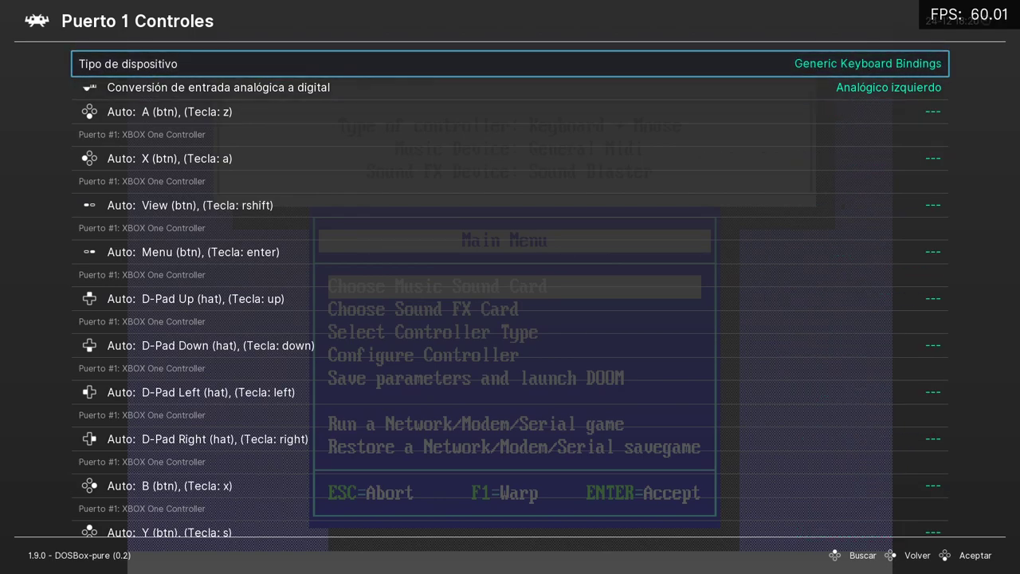
# Examine the Port 1 button assignments under Generic Keyboard Bindings.
pyautogui.press('Down')
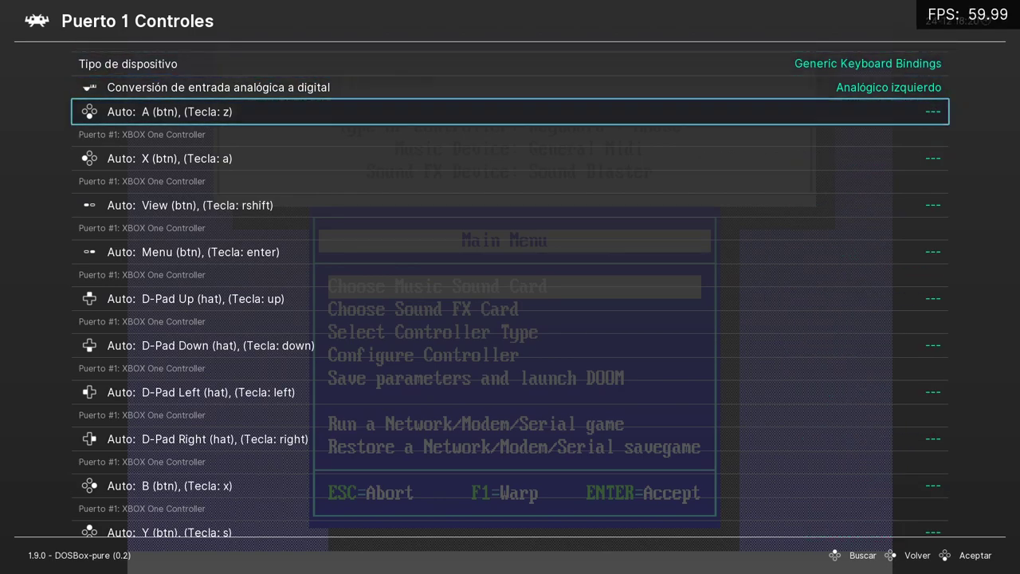
pyautogui.press('Down')
pyautogui.press('Down')
pyautogui.press('Down')
pyautogui.press('Down')
pyautogui.press('Down')
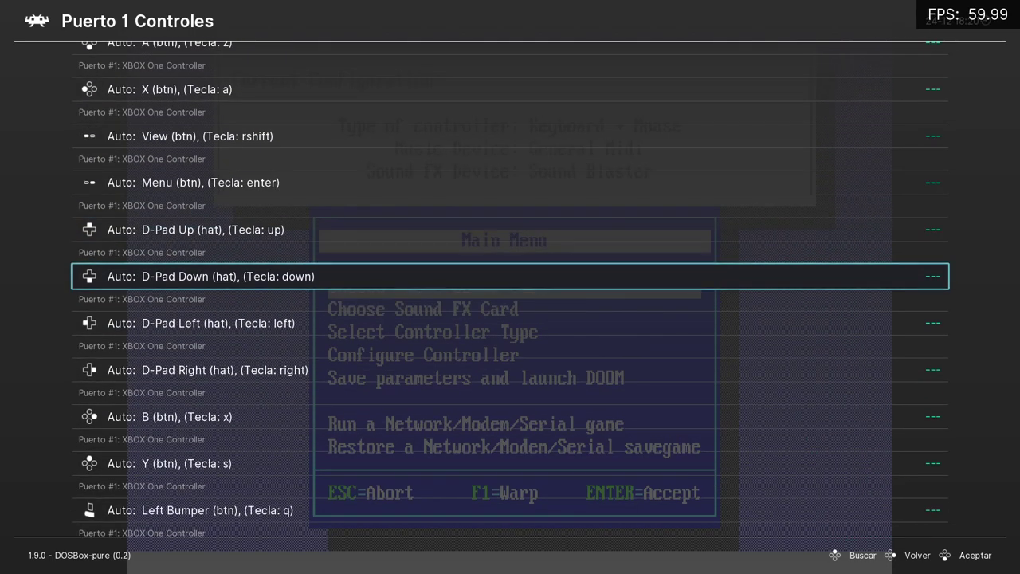
pyautogui.press('Up')
pyautogui.press('Up')
pyautogui.press('Up')
pyautogui.press('Up')
pyautogui.press('Up')
pyautogui.press('Up')
pyautogui.press('Up')
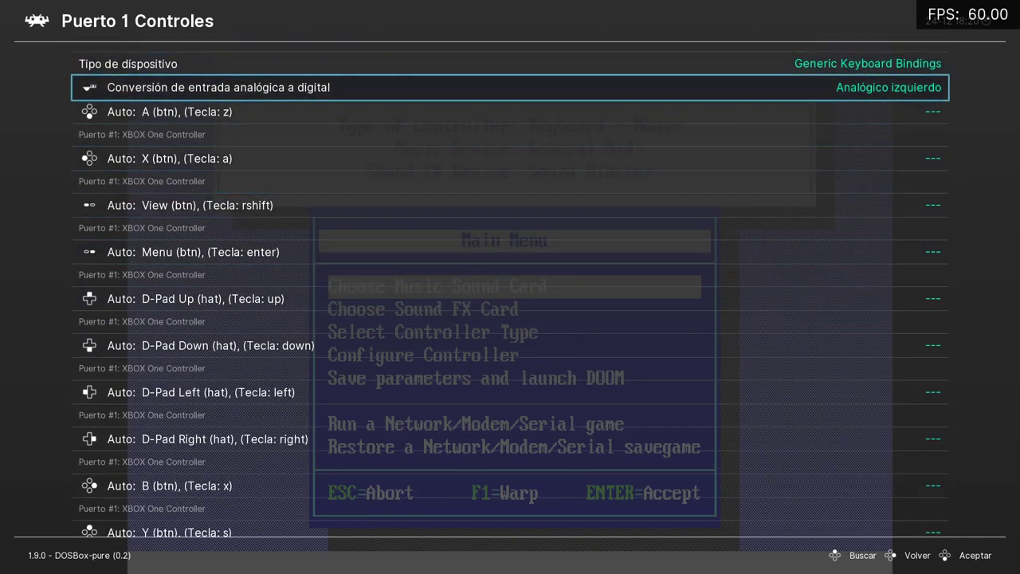
pyautogui.press('Down')
pyautogui.press('Down')
pyautogui.press('Down')
pyautogui.press('Down')
pyautogui.press('Down')
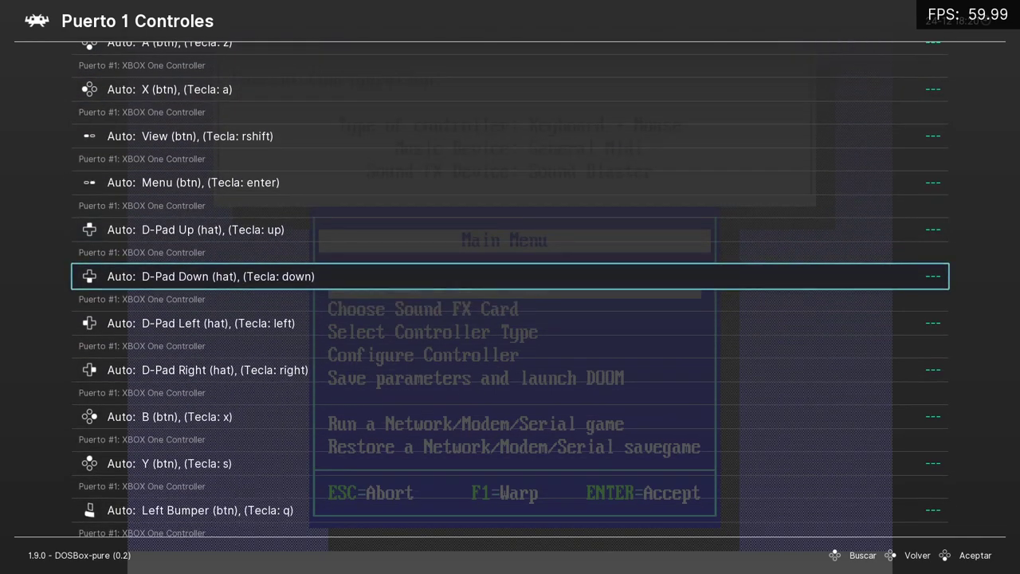
# Check the assignment options offered for the D-Pad Up button under Generic Keyboard Bindings.
pyautogui.press('Up')
pyautogui.press('Return')
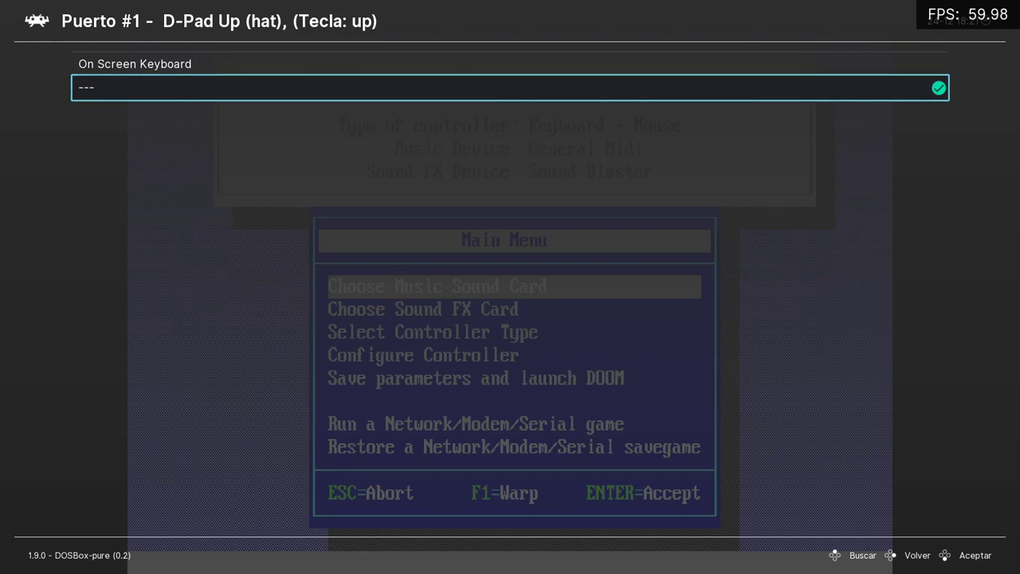
pyautogui.press('Down')
pyautogui.press('Return')
pyautogui.press('Up')
pyautogui.press('Up')
pyautogui.press('Up')
pyautogui.press('Down')
pyautogui.press('Down')
pyautogui.press('Down')
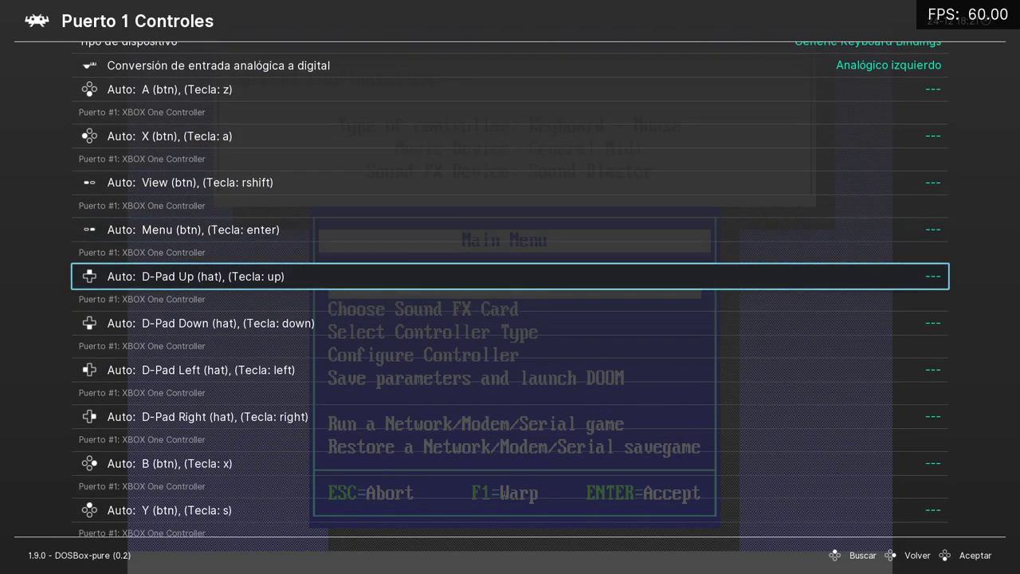
# Set Port 1's device type (Tipo de dispositivo) to Detected Automatic Key Mapping: DOOM.
pyautogui.press('Left')
pyautogui.press('Up')
pyautogui.press('Up')
pyautogui.press('Up')
pyautogui.press('Up')
pyautogui.press('Up')
pyautogui.press('Up')
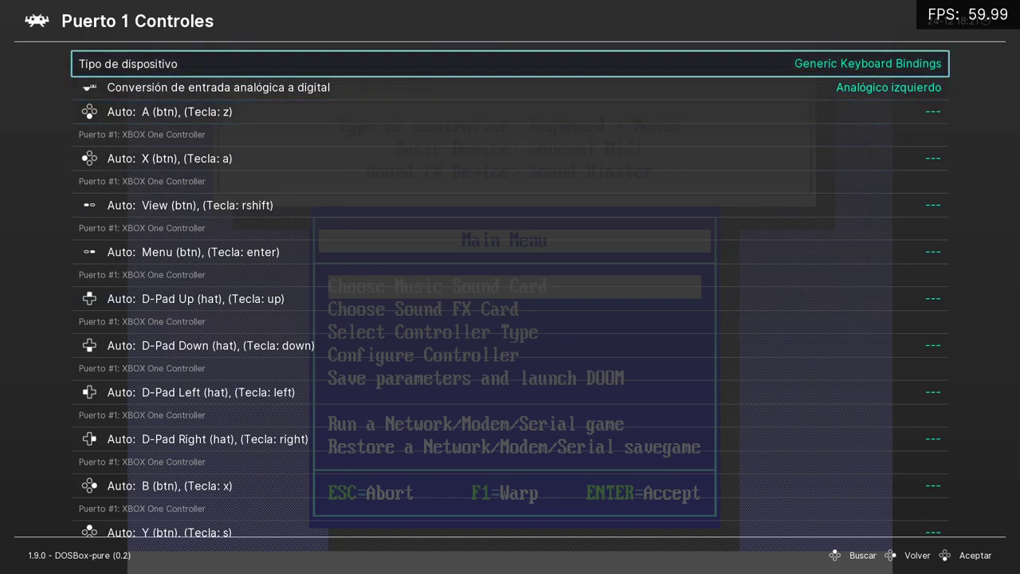
pyautogui.press('Right')
pyautogui.press('Right')
# Check the D-Pad Up assignment options under the automatic DOOM key mapping and return to the Port 1 list.
pyautogui.press('Down')
pyautogui.press('Down')
pyautogui.press('Down')
pyautogui.press('Down')
pyautogui.press('Down')
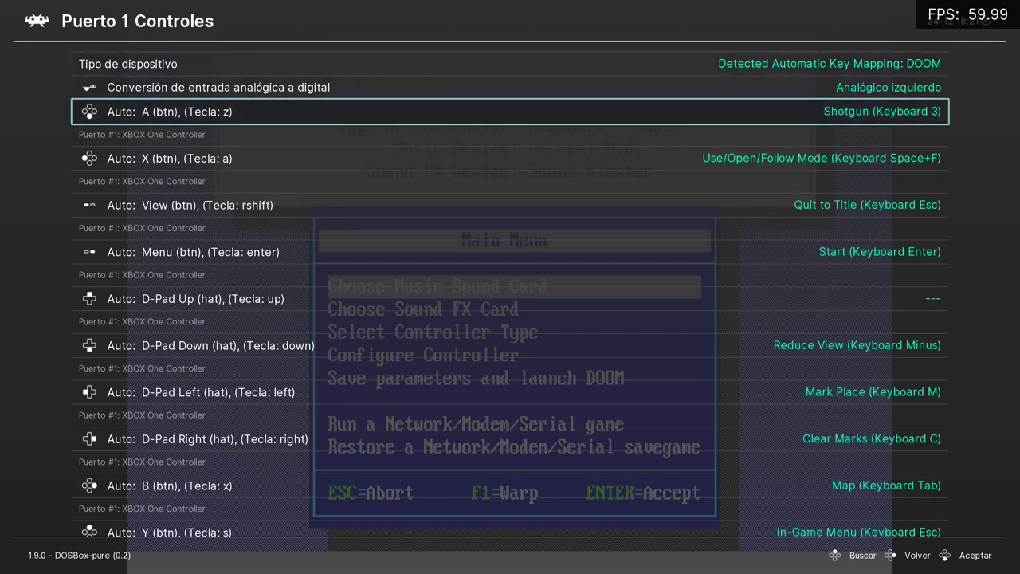
pyautogui.press('Down')
pyautogui.press('Return')
pyautogui.press('BackSpace')
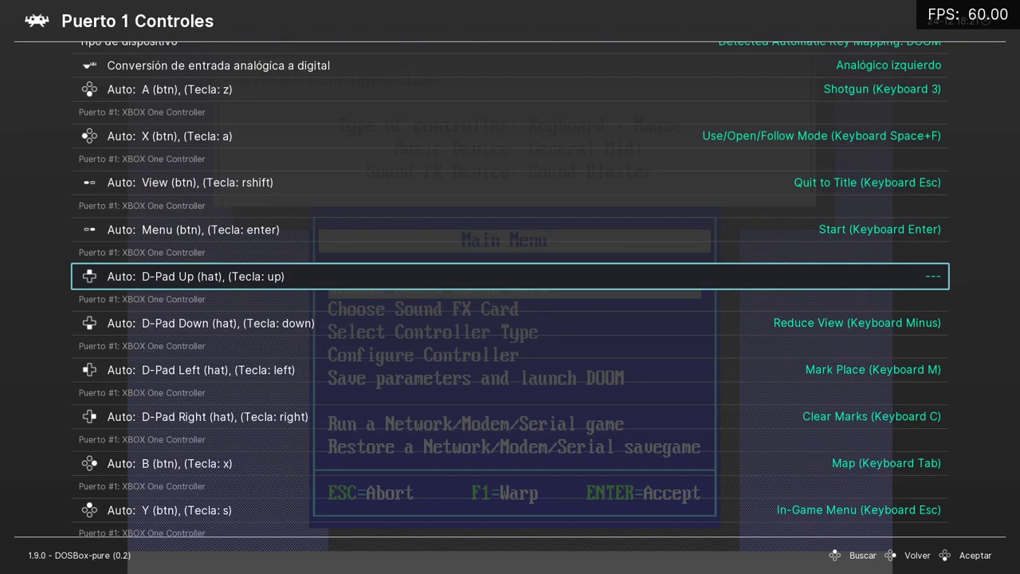
# Leave the Port 1 controls and close RetroArch's menu to return to the DOOM setup program.
pyautogui.press('Up')
pyautogui.press('Up')
pyautogui.press('Up')
pyautogui.press('Up')
pyautogui.press('Up')
pyautogui.press('Up')
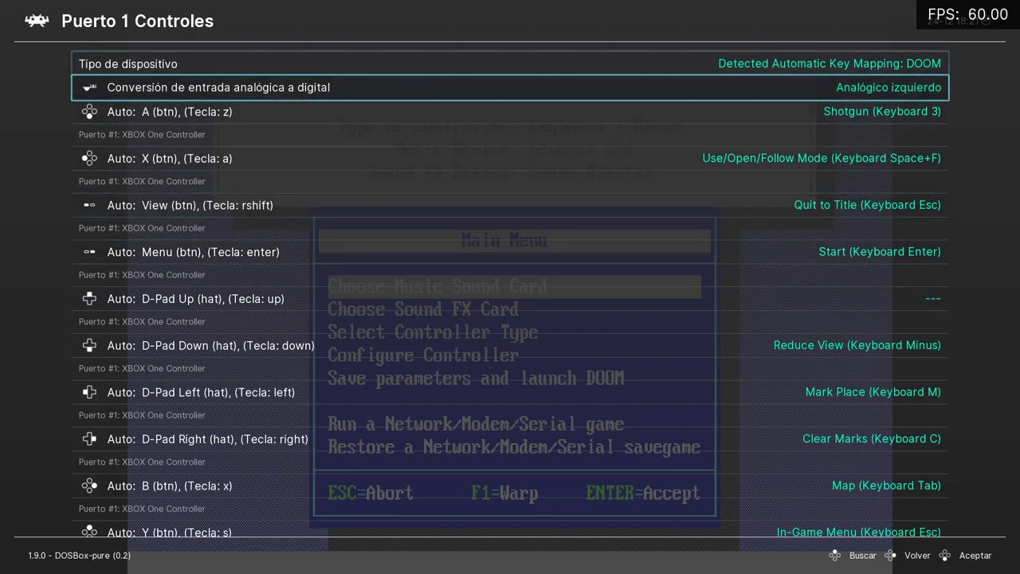
pyautogui.press('Down')
pyautogui.press('BackSpace')
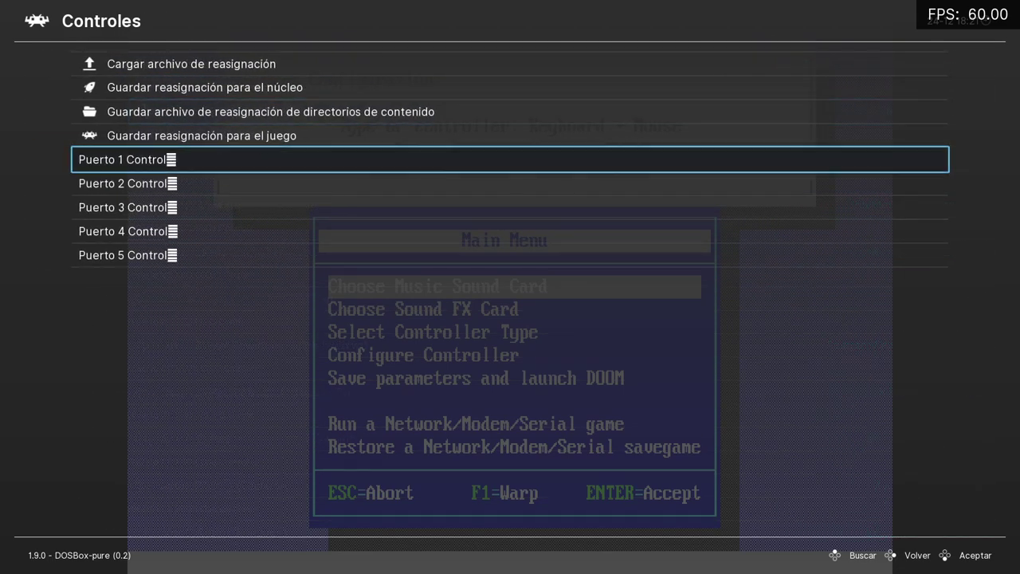
pyautogui.press('F1')
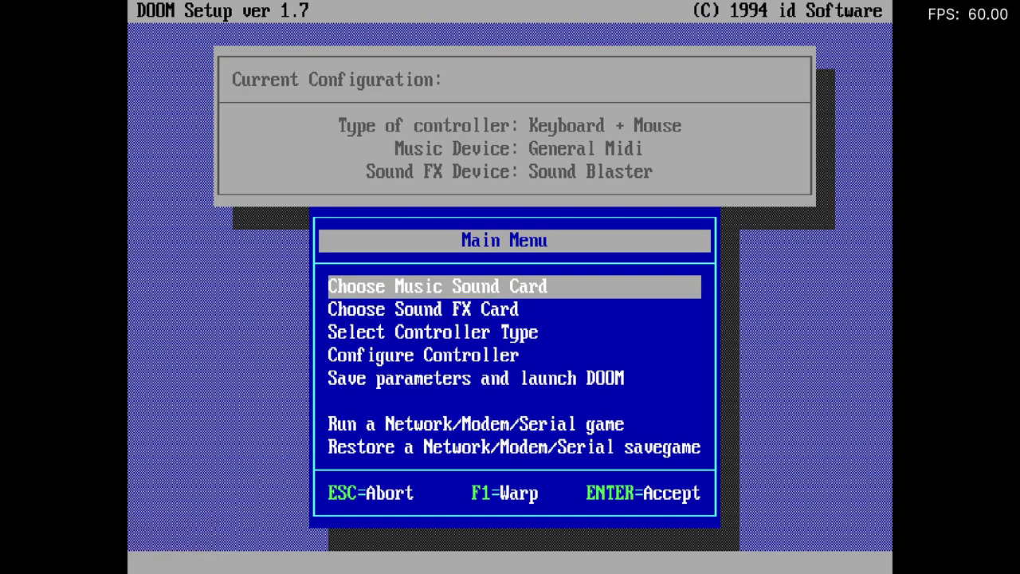
# Choose General MIDI as the music sound card in the DOOM setup.
pyautogui.press('Return')
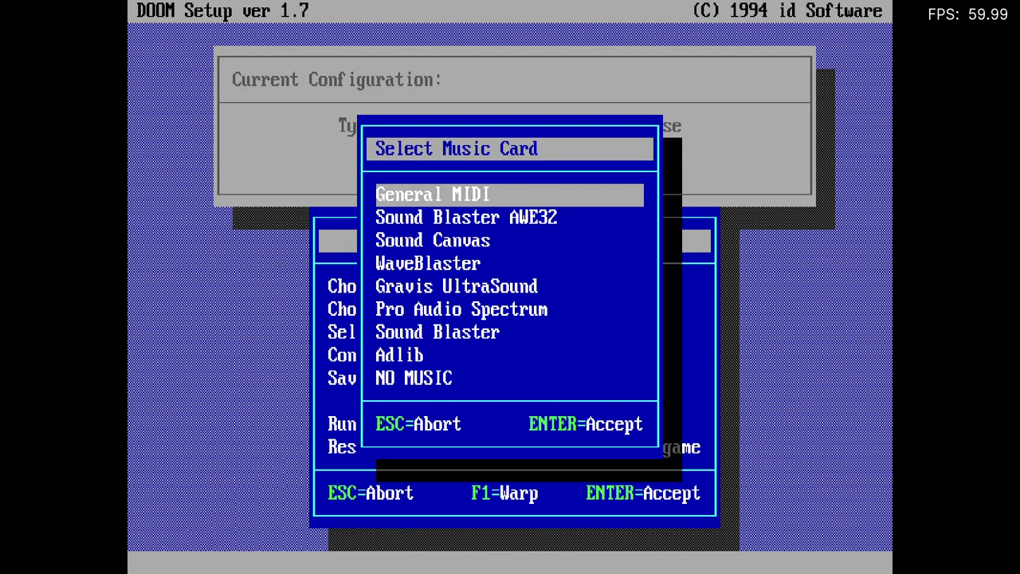
pyautogui.press('Return')
pyautogui.press('Return')
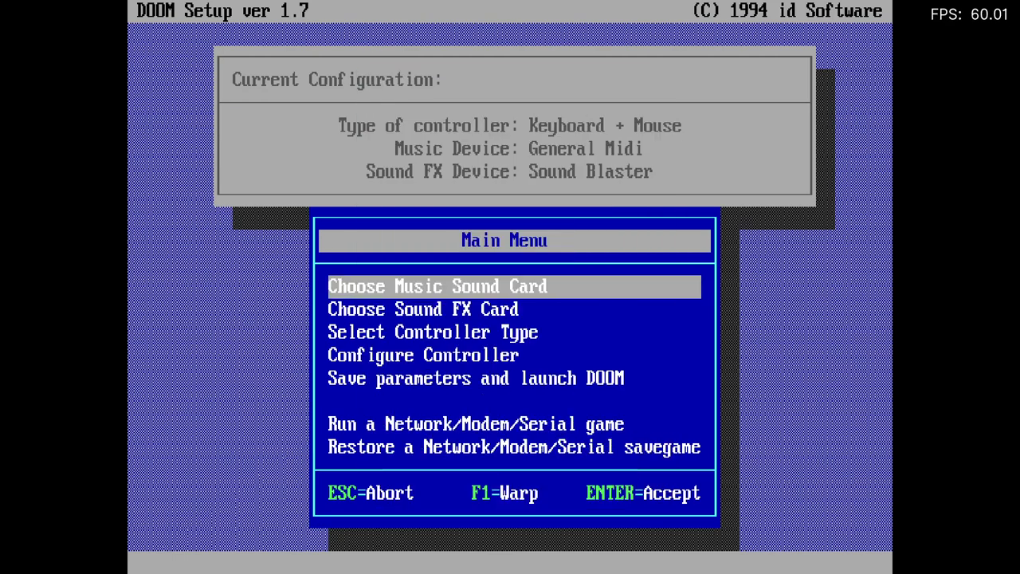
# Configure the Sound FX card as Sound Blaster with port address 220, IRQ 7, DMA channel 1 and 8 sound effects to mix.
pyautogui.press('Down')
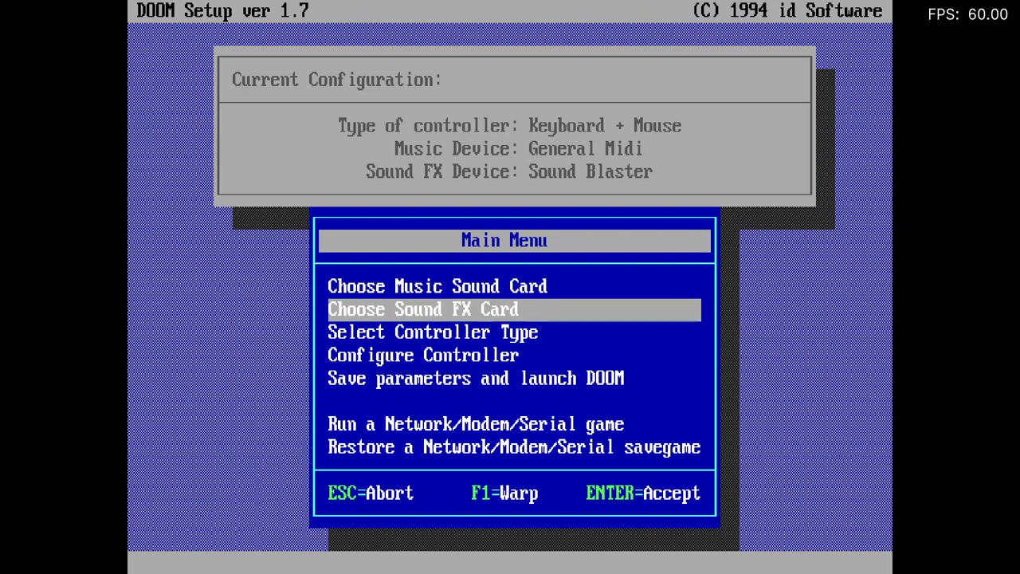
pyautogui.press('Return')
pyautogui.press('Return')
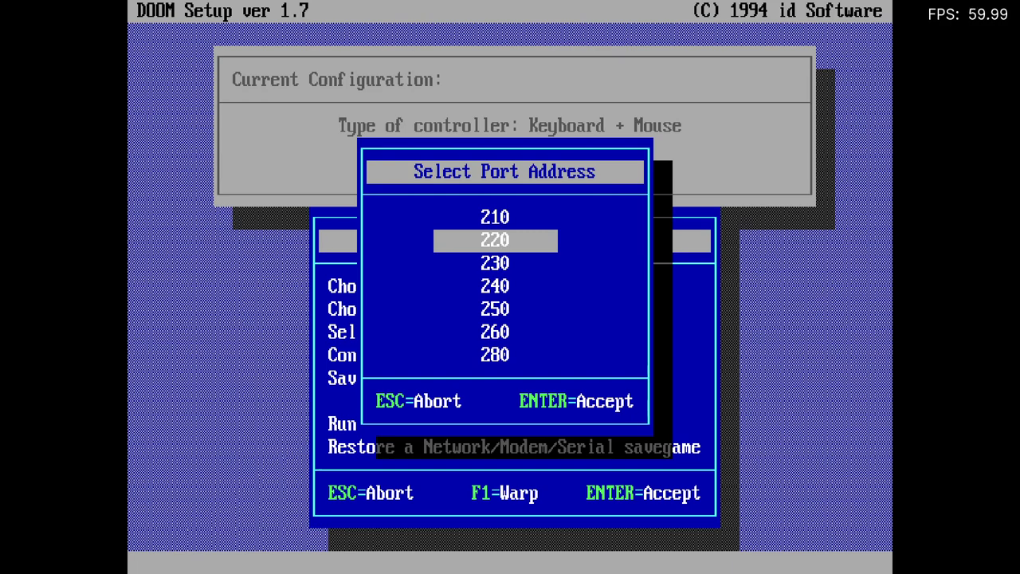
pyautogui.press('Return')
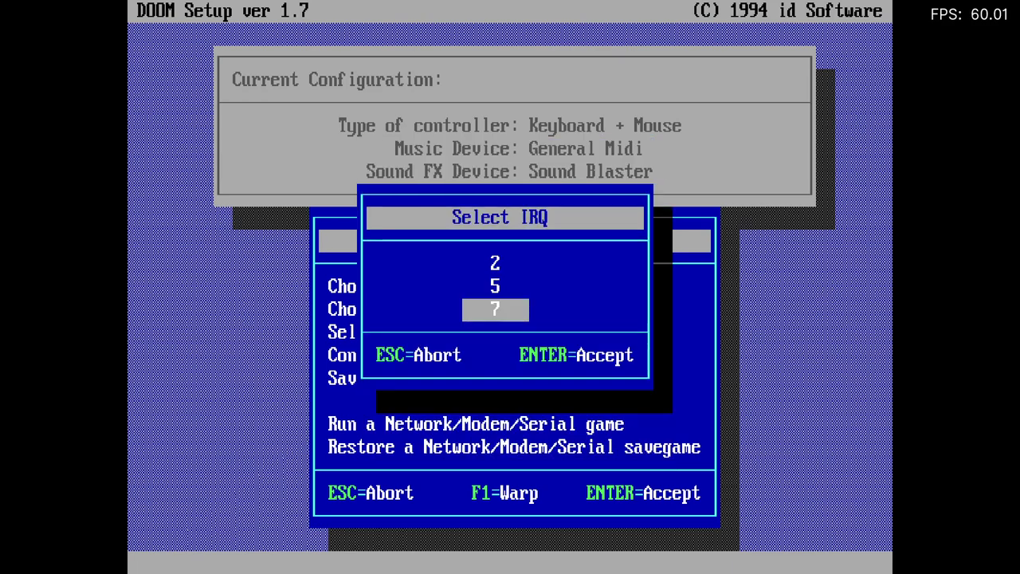
pyautogui.press('Return')
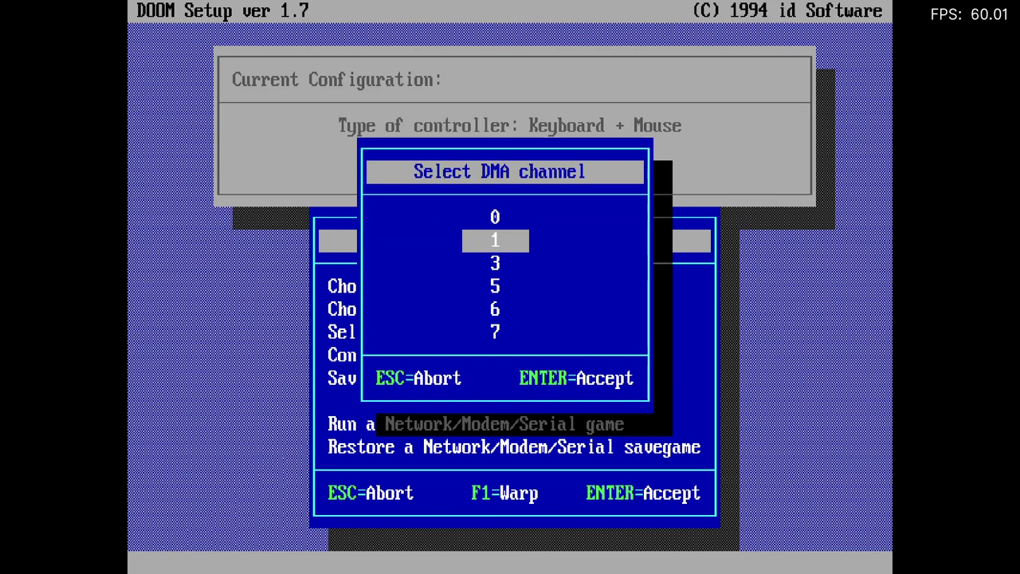
pyautogui.press('Return')
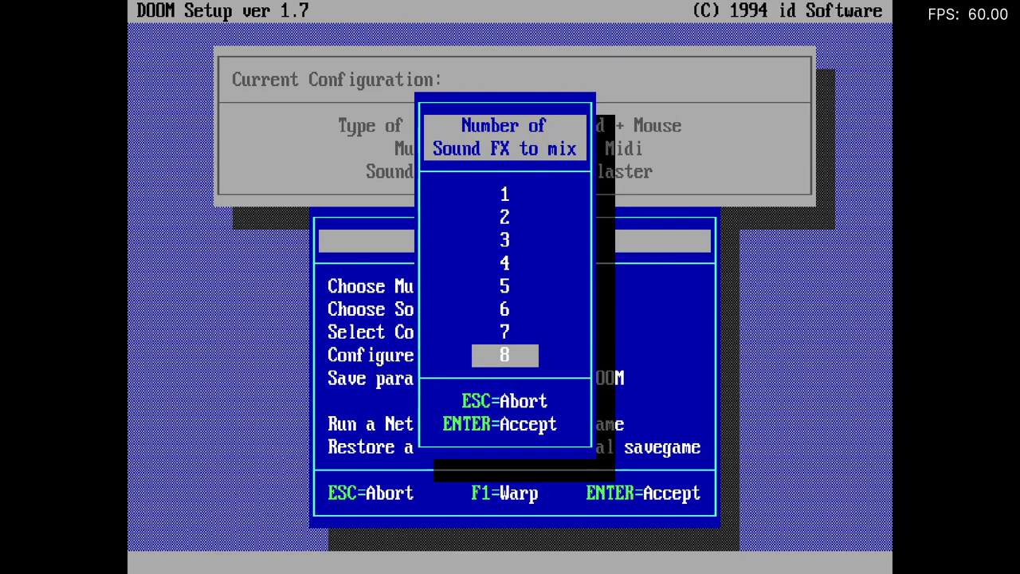
pyautogui.press('Return')
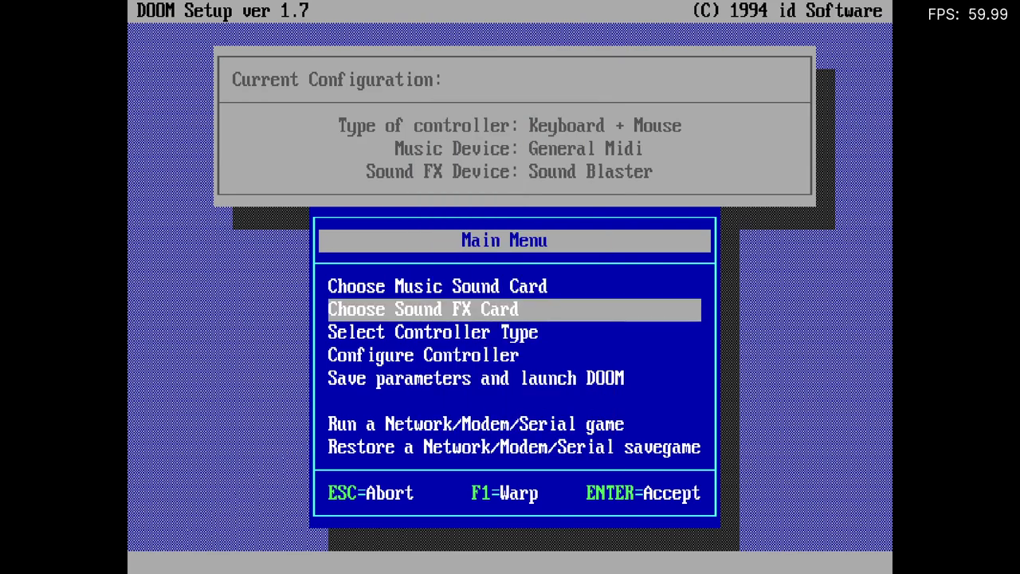
# Save the setup parameters and launch DOOM.
pyautogui.press('Down')
pyautogui.press('Down')
pyautogui.press('Down')
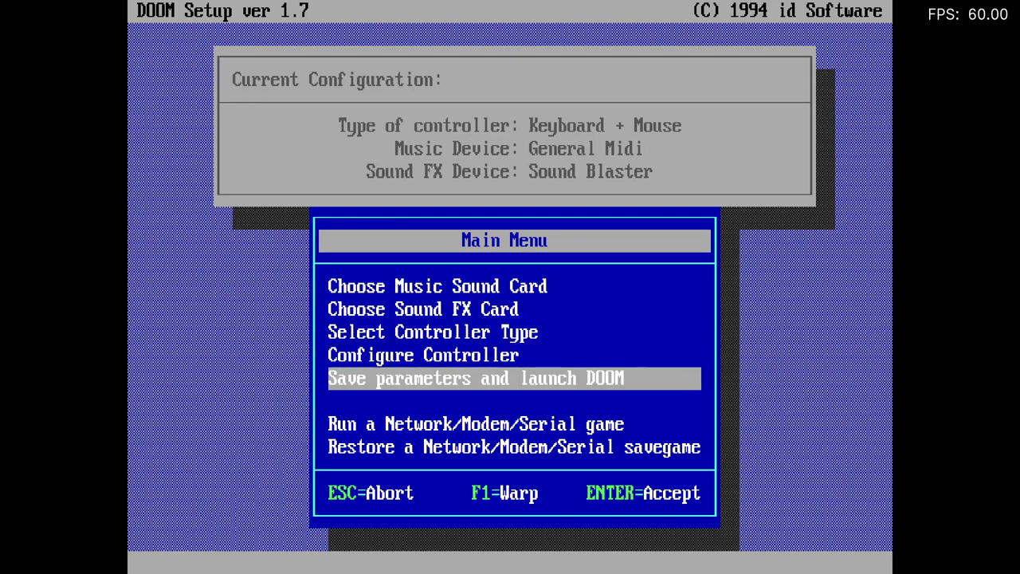
pyautogui.press('Return')
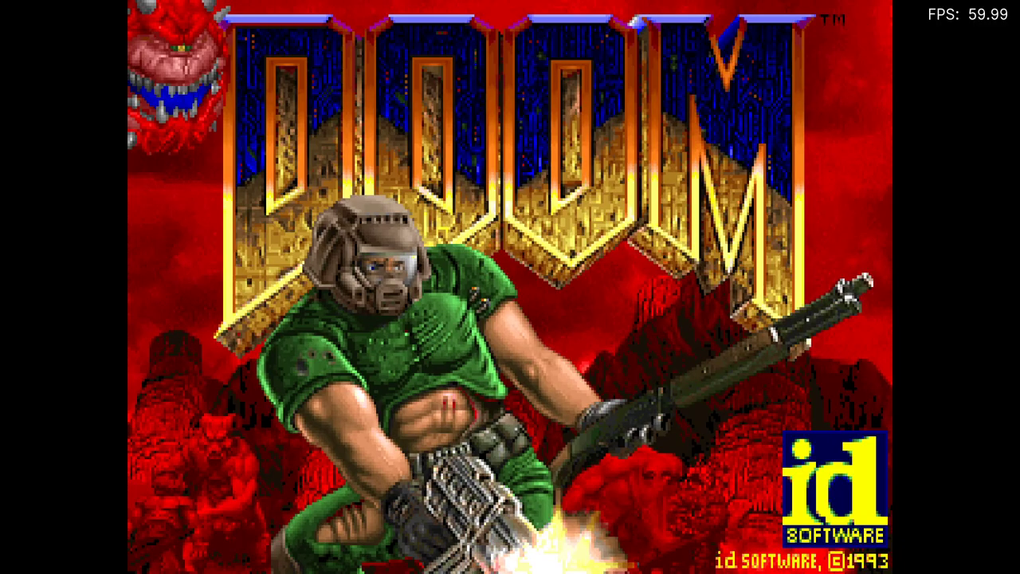
# Bring up DOOM's main menu, then close RetroArch to return to LaunchBox.
pyautogui.press('Escape')
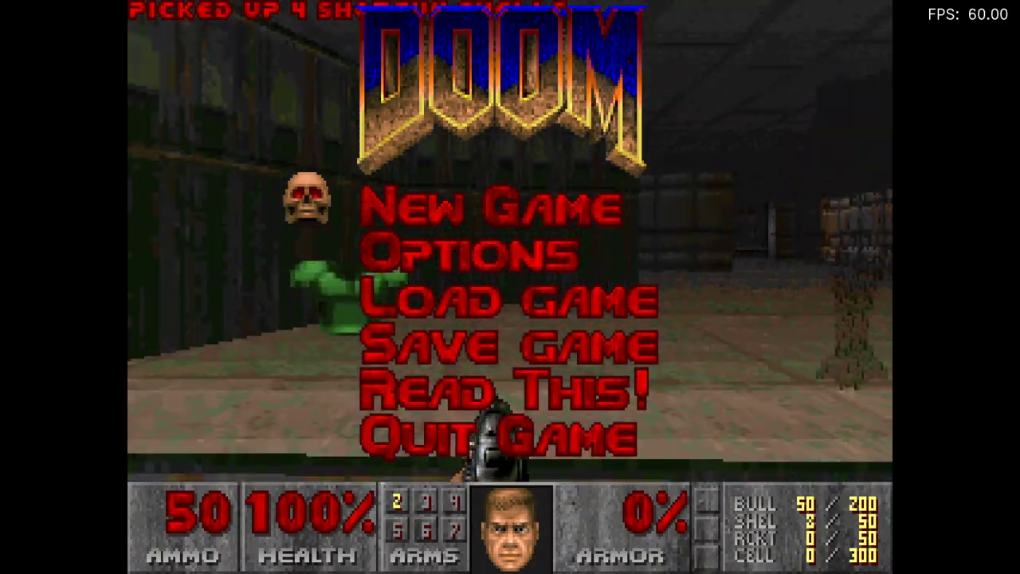
pyautogui.press('Escape')
pyautogui.press('Escape')
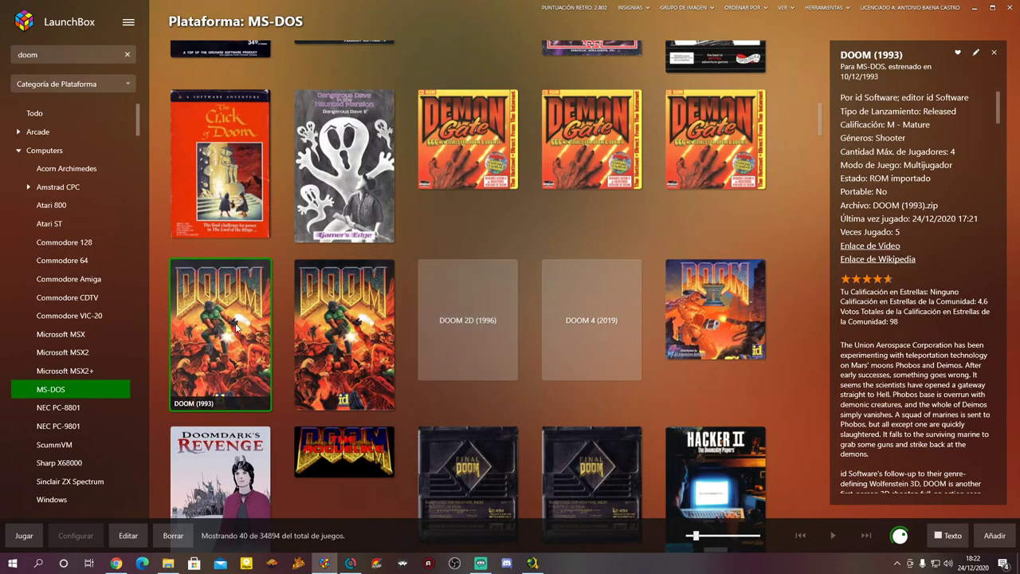
# Launch DOOM (1993) from LaunchBox and highlight SETUP.EXE in the DOSBox Pure start menu.
pyautogui.doubleClick(237, 324)
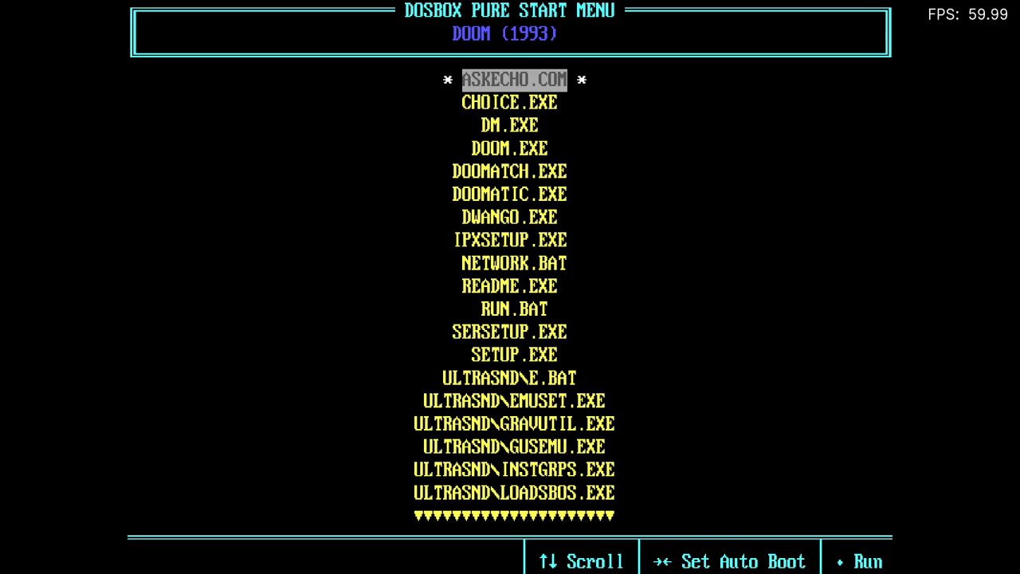
pyautogui.press('Down')
pyautogui.press('Down')
pyautogui.press('Down')
pyautogui.press('Down')
pyautogui.press('Down')
pyautogui.press('Down')
pyautogui.press('Down')
pyautogui.press('Down')
pyautogui.press('Down')
pyautogui.press('Down')
pyautogui.press('Down')
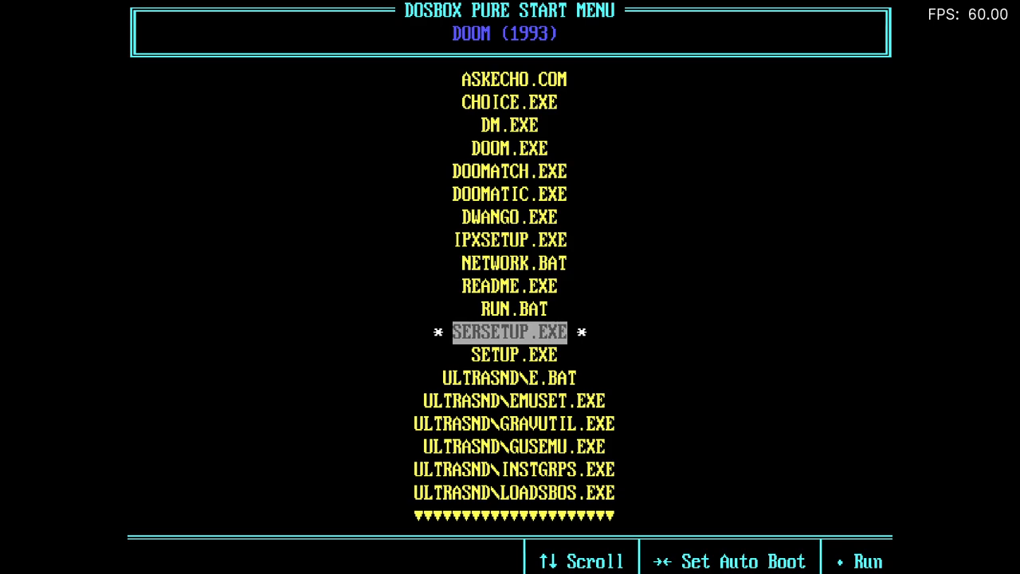
pyautogui.press('Down')
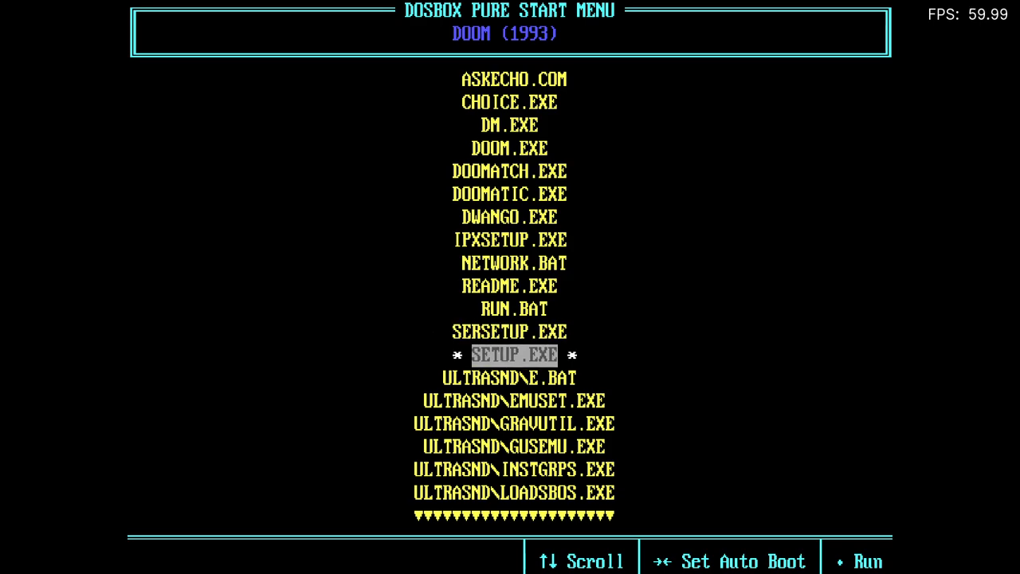
# Highlight DOOM.EXE in the start menu instead and run it.
pyautogui.press('Up')
pyautogui.press('Up')
pyautogui.press('Up')
pyautogui.press('Up')
pyautogui.press('Down')
pyautogui.press('Down')
pyautogui.press('Down')
pyautogui.press('Down')
pyautogui.press('Up')
pyautogui.press('Up')
pyautogui.press('Up')
pyautogui.press('Up')
pyautogui.press('Up')
pyautogui.press('Up')
pyautogui.press('Up')
pyautogui.press('Up')
pyautogui.press('Up')
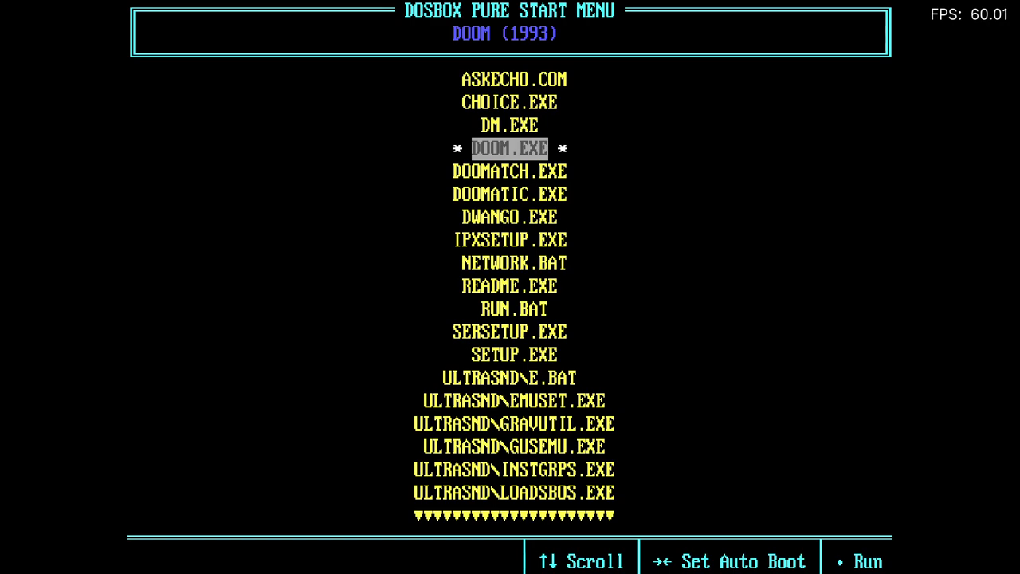
pyautogui.press('Return')
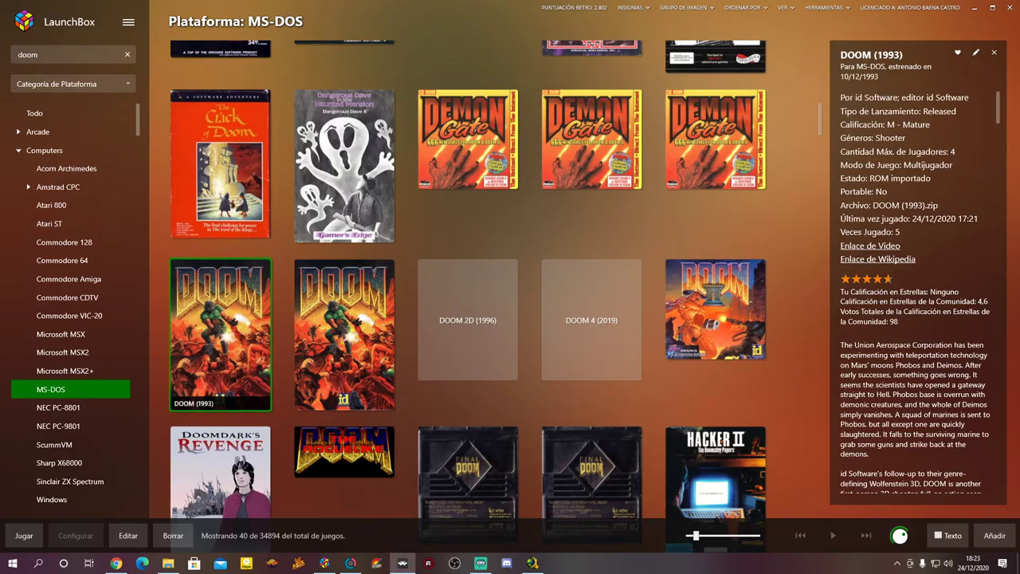
# Relaunch DOOM (1993) from LaunchBox and highlight DOOM.EXE in the DOSBox Pure start menu.
pyautogui.press('Return')
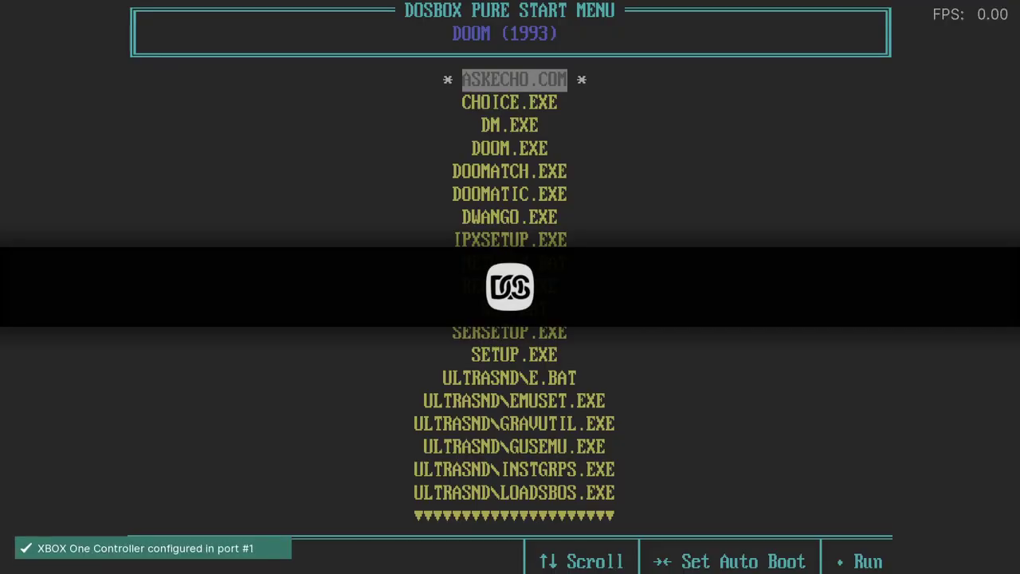
pyautogui.press('Down')
pyautogui.press('Down')
pyautogui.press('Down')
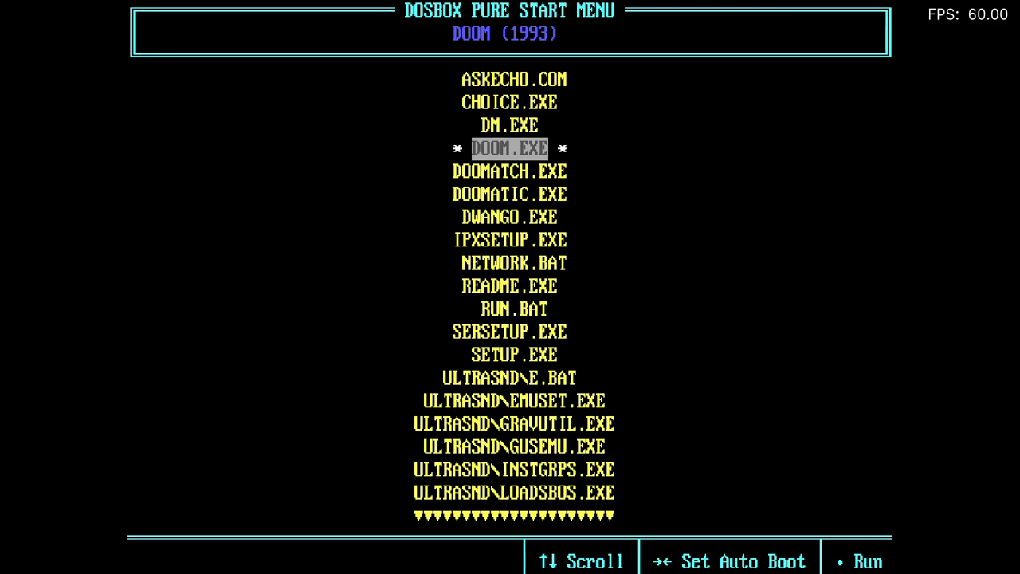
# Set DOOM.EXE to auto boot and add skipping of the first 10 frames.
pyautogui.press('Right')
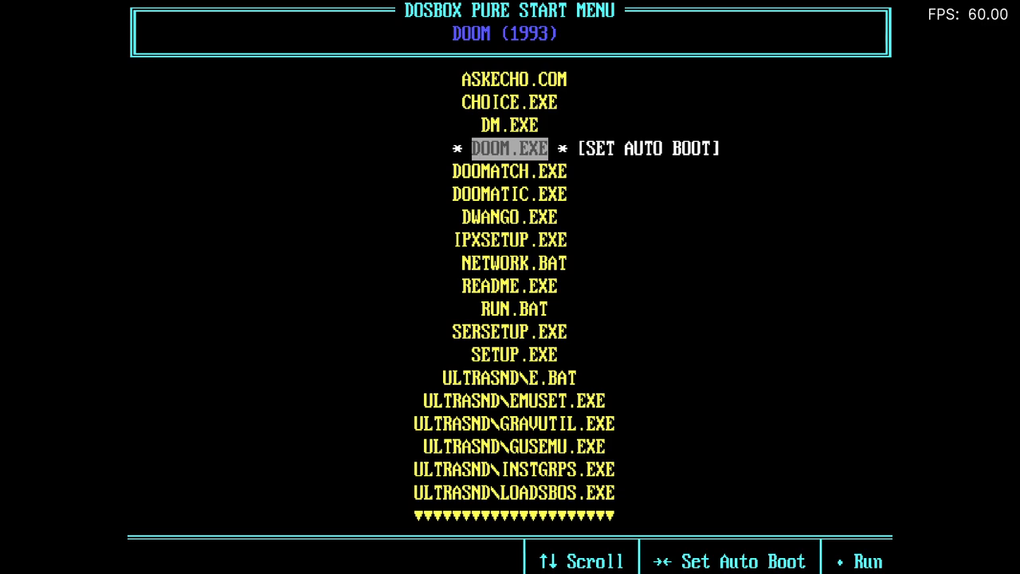
pyautogui.press('Right')
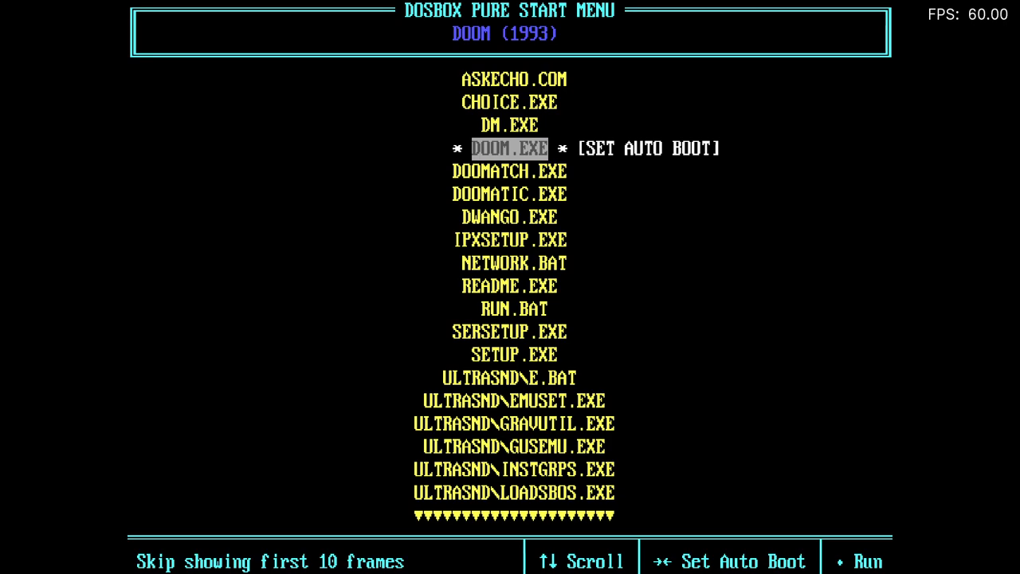
pyautogui.press('Right')
# Remove the frame skipping and the auto boot setting from DOOM.EXE.
pyautogui.press('Left')
pyautogui.press('Left')
pyautogui.press('Left')
pyautogui.press('Left')
pyautogui.press('Left')
pyautogui.press('Left')
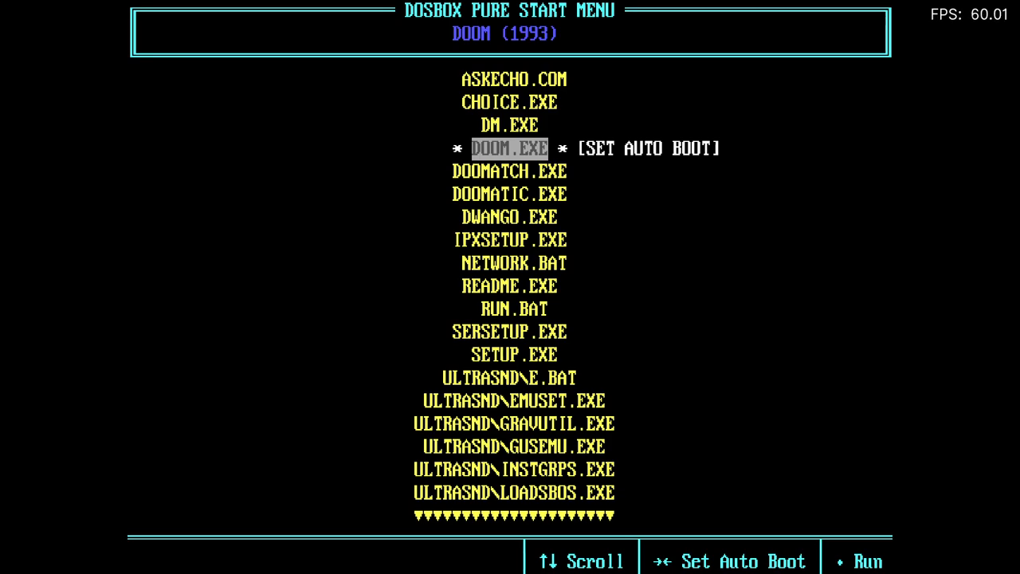
pyautogui.press('Left')
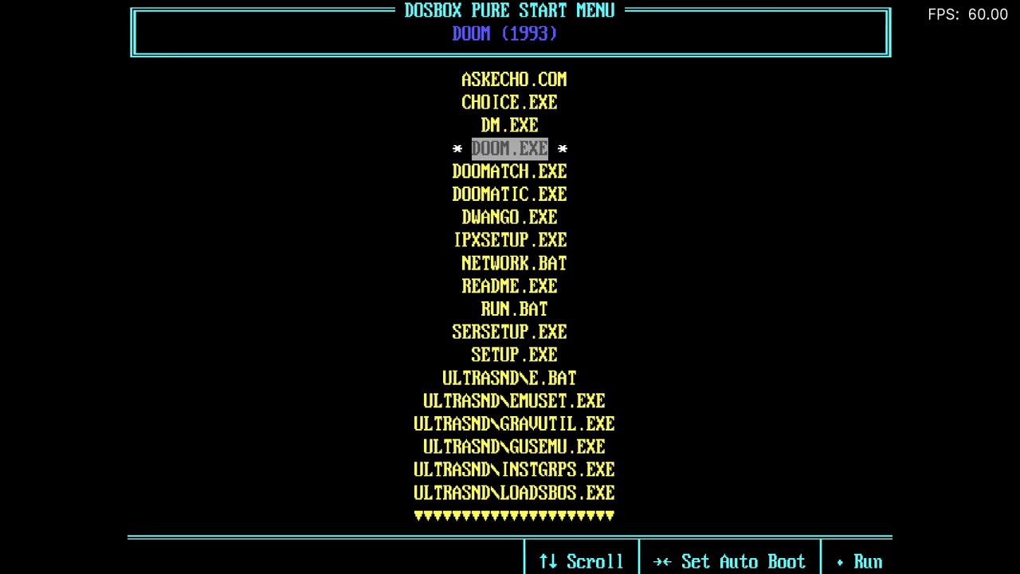
# Set DOOM.EXE to auto boot without frame skipping, run it, and exit back to LaunchBox.
pyautogui.press('Right')
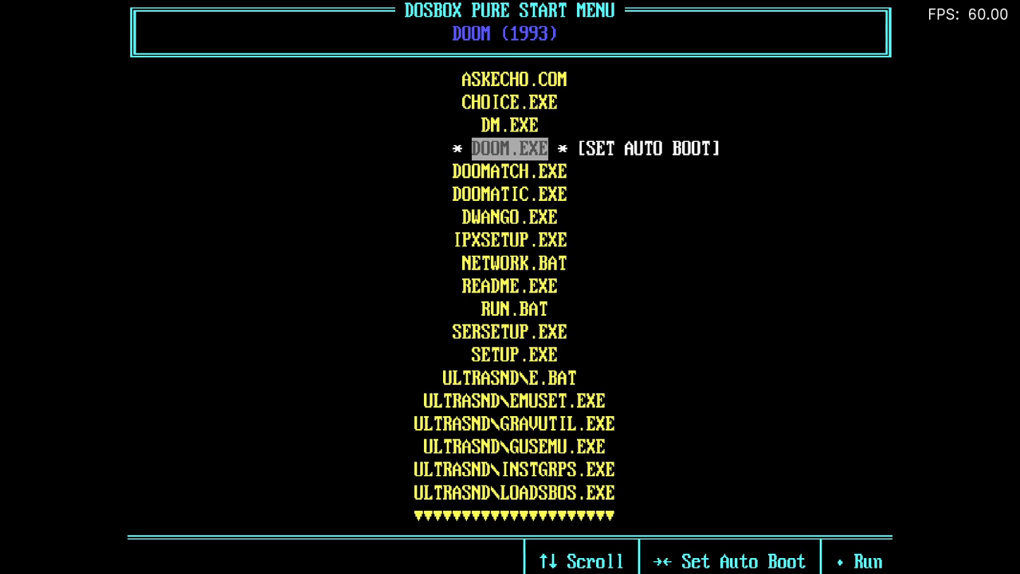
pyautogui.press('Return')
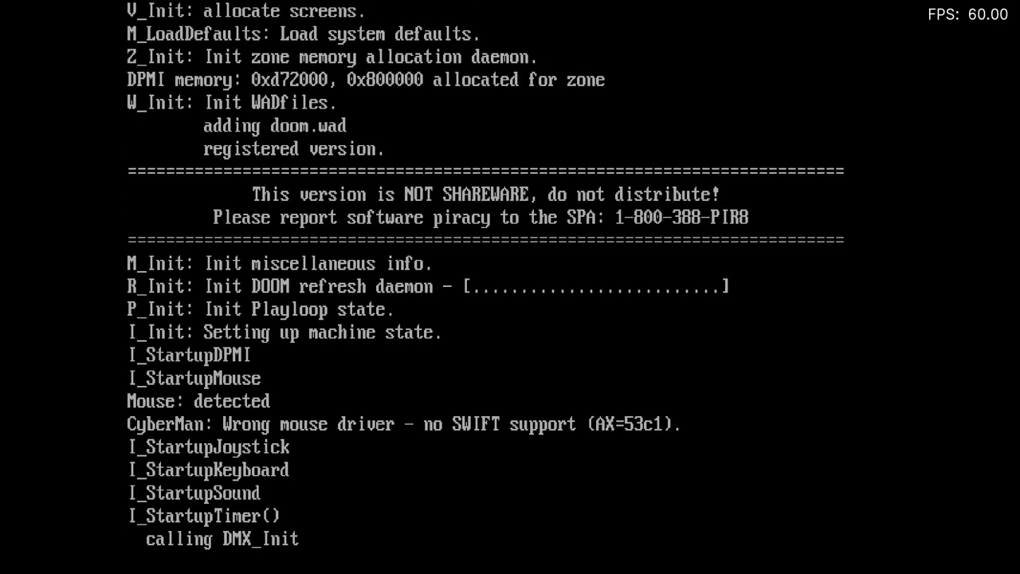
pyautogui.press('Escape')
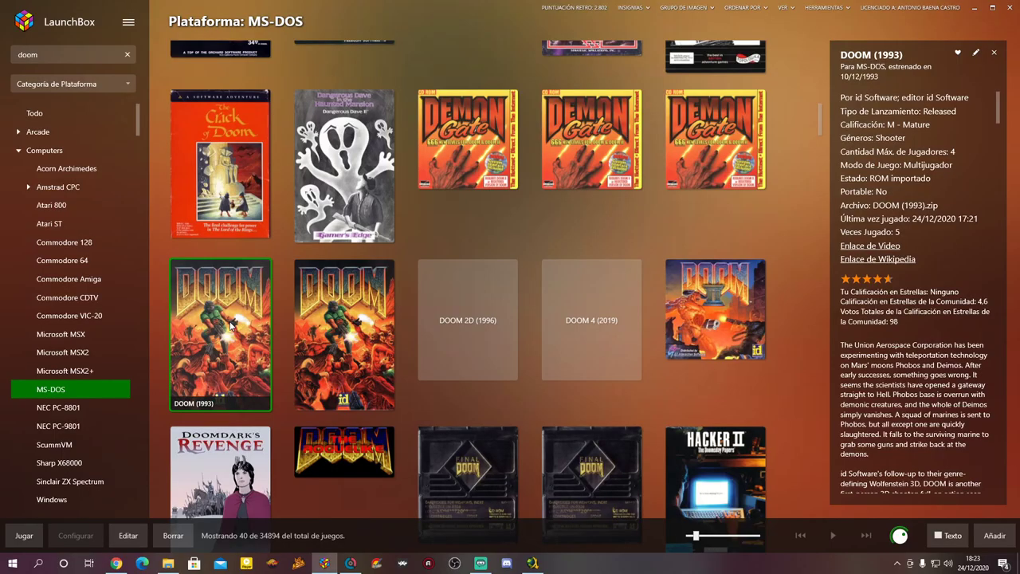
# Relaunch DOOM (1993) from LaunchBox and restart the content with Reiniciar from RetroArch's quick menu.
pyautogui.doubleClick(231, 325)
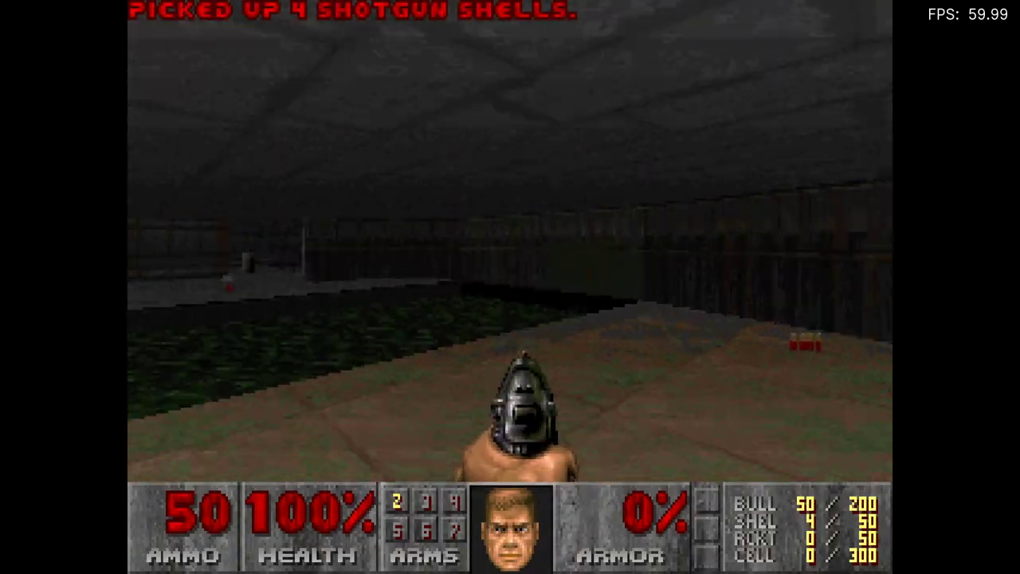
pyautogui.press('F1')
pyautogui.press('Down')
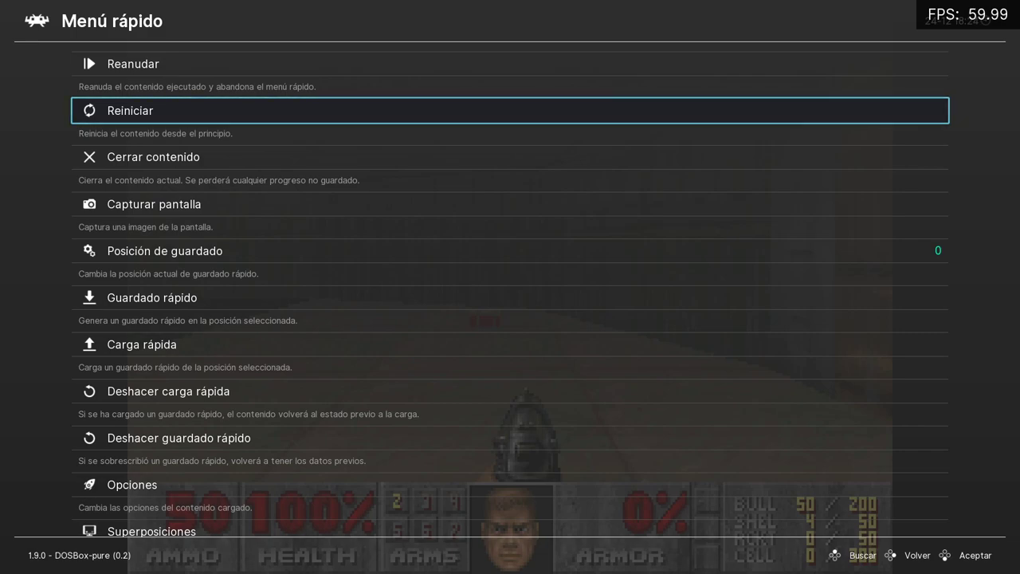
pyautogui.press('Return')
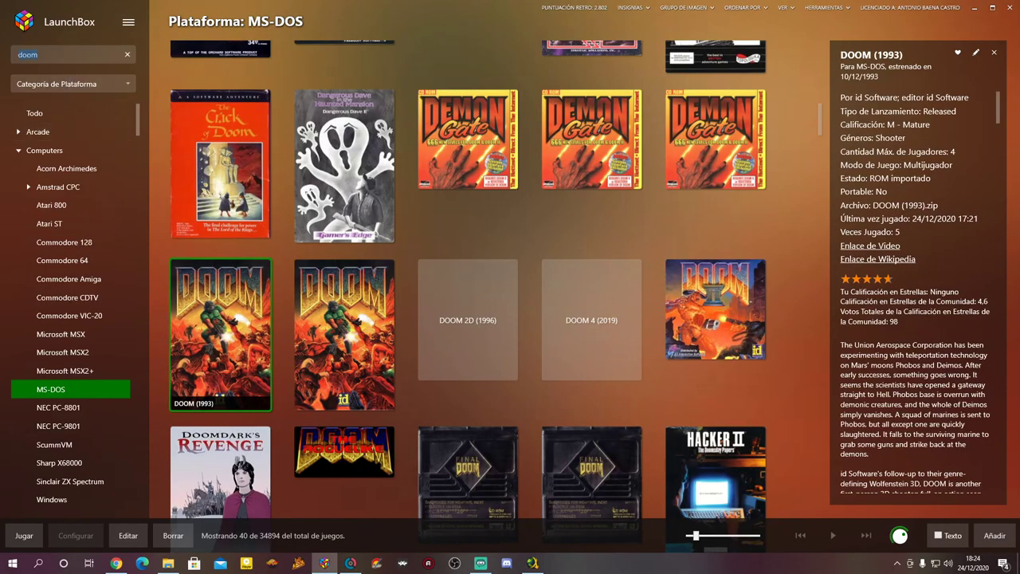
# Search the MS-DOS games in LaunchBox for "mortal ko" and select Mortal Kombat Trilogy (1997).
pyautogui.write('mortal ko')
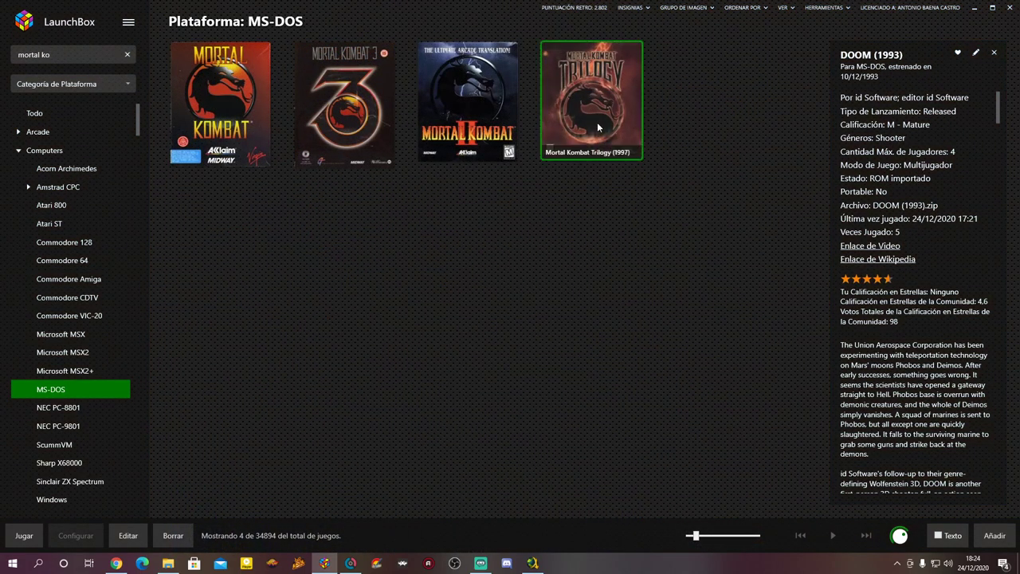
pyautogui.click(599, 153)
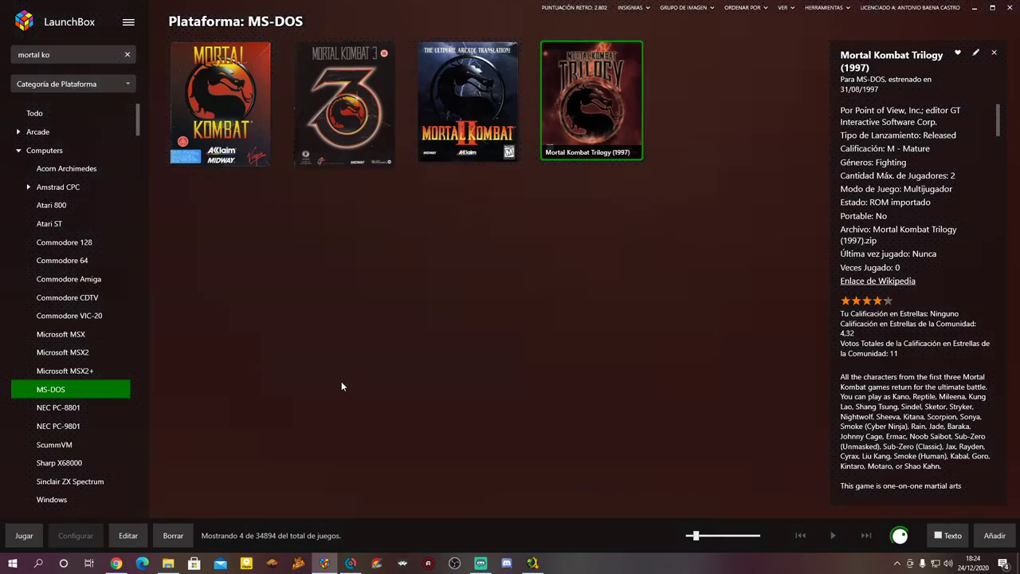
# Switch to File Explorer, find Mortal Kombat Trilogy (1997).zip in the eXoDOS folder, and inspect its MKTril folder in WinRAR.
pyautogui.click(168, 564)
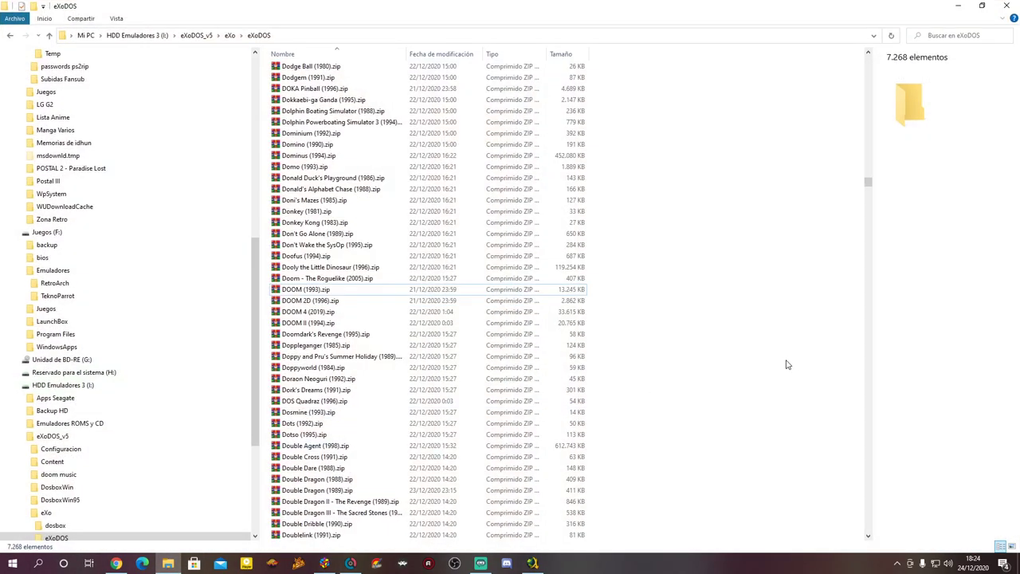
pyautogui.write('mortal k')
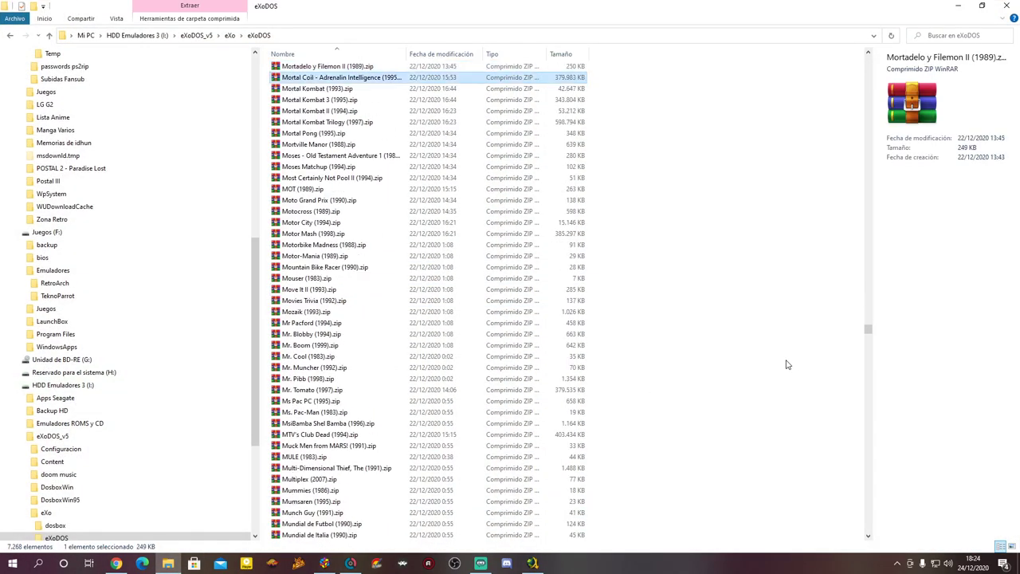
pyautogui.click(352, 125)
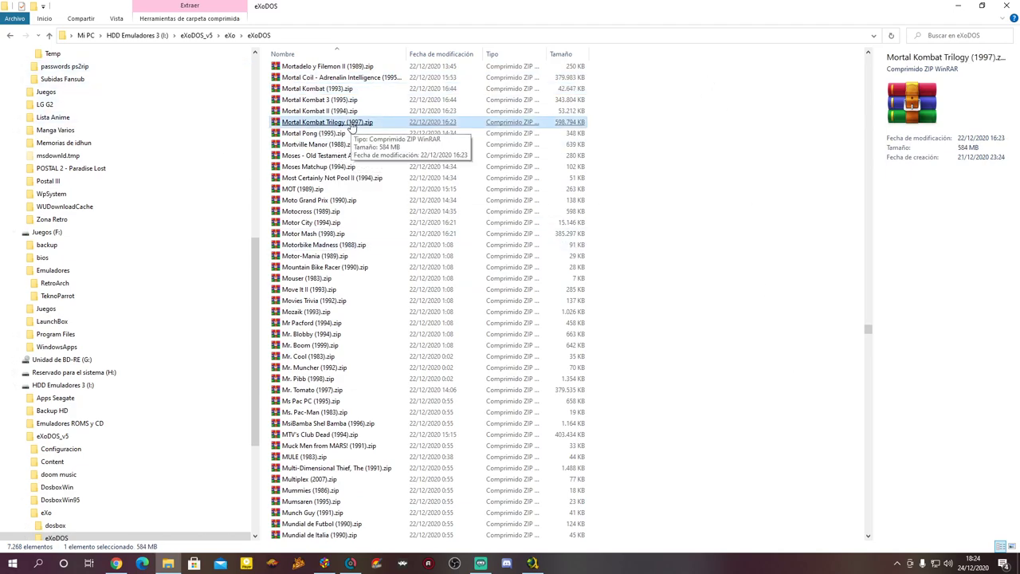
pyautogui.doubleClick(352, 125)
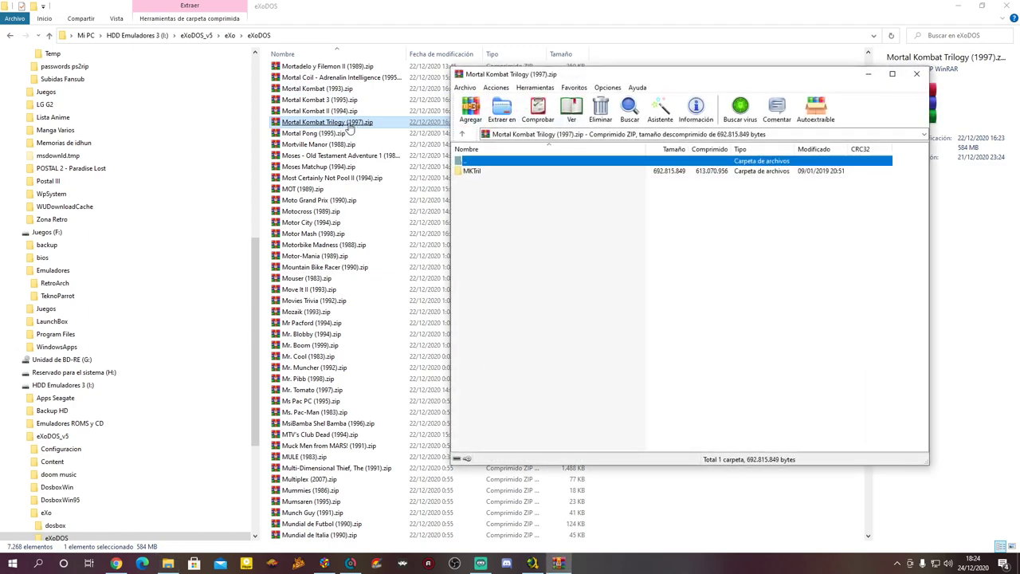
pyautogui.click(476, 172)
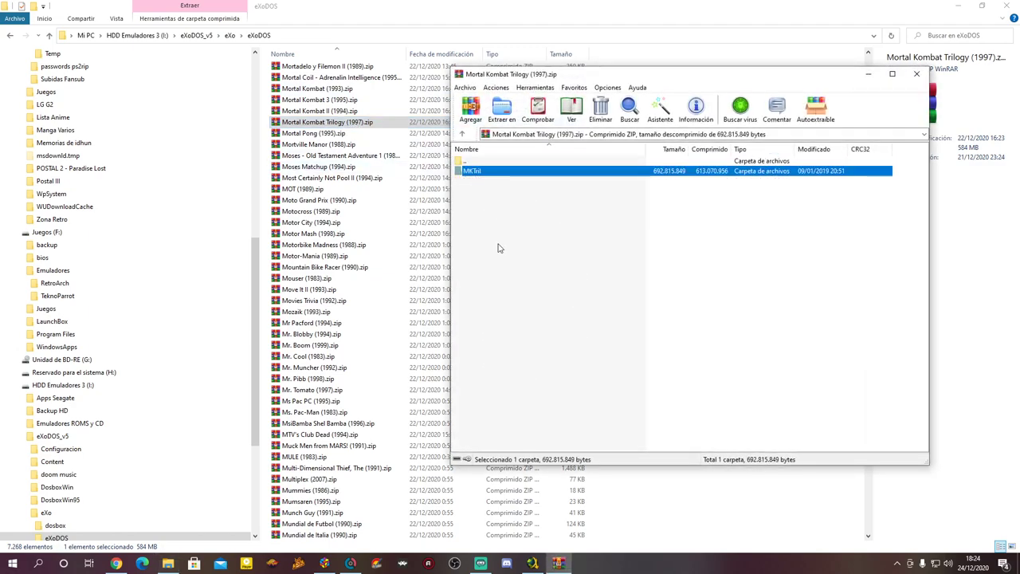
pyautogui.doubleClick(481, 175)
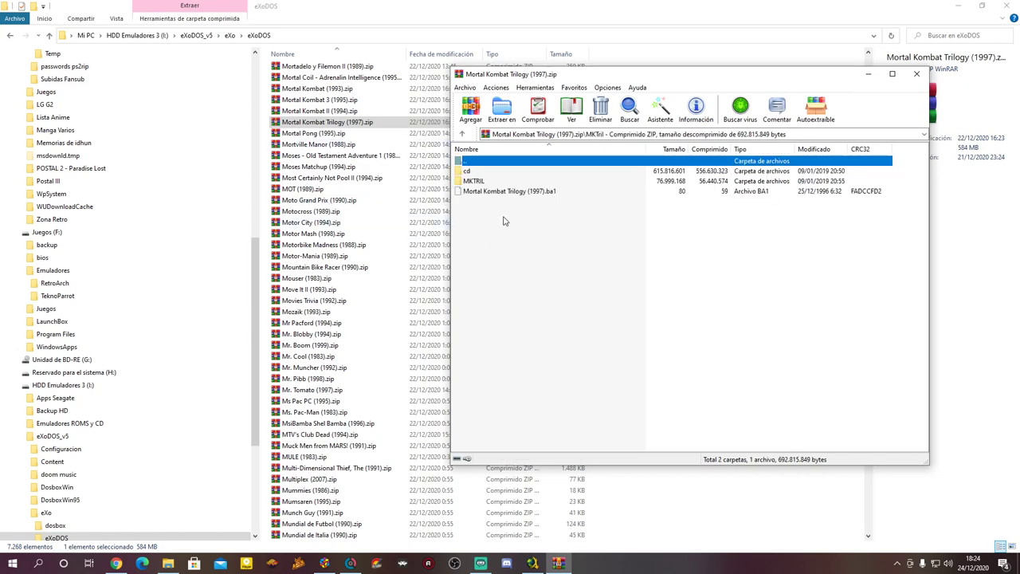
pyautogui.doubleClick(462, 162)
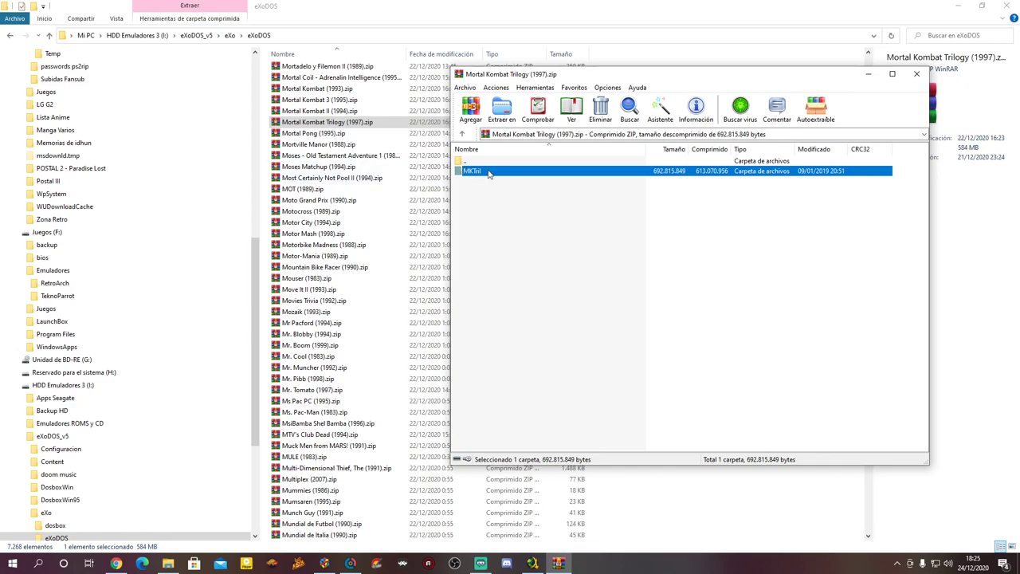
pyautogui.doubleClick(480, 169)
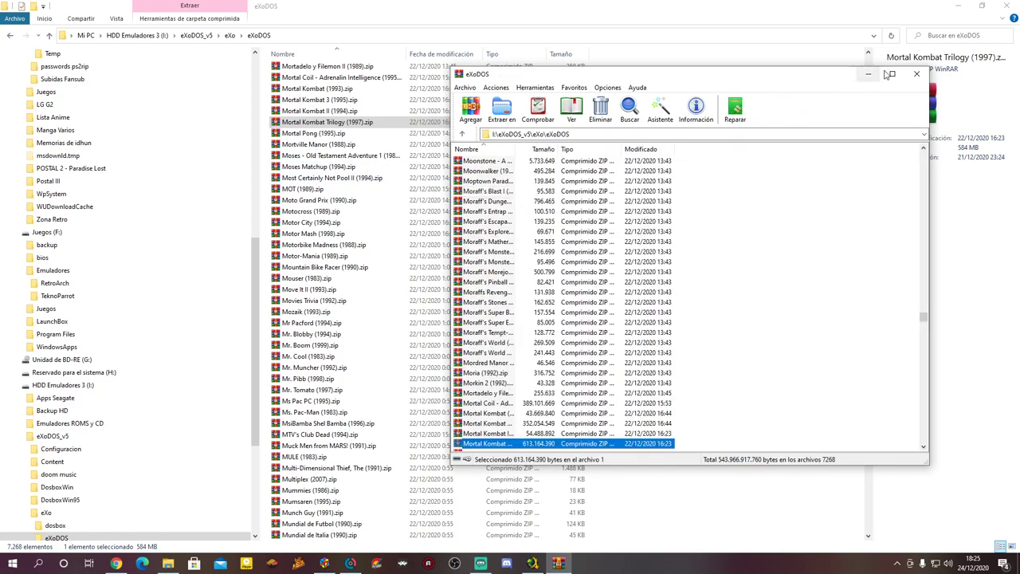
pyautogui.click(916, 73)
# Reopen Mortal Kombat Trilogy (1997).zip and examine the contents of the cd and MKTRIL subfolders inside MKTril.
pyautogui.doubleClick(326, 123)
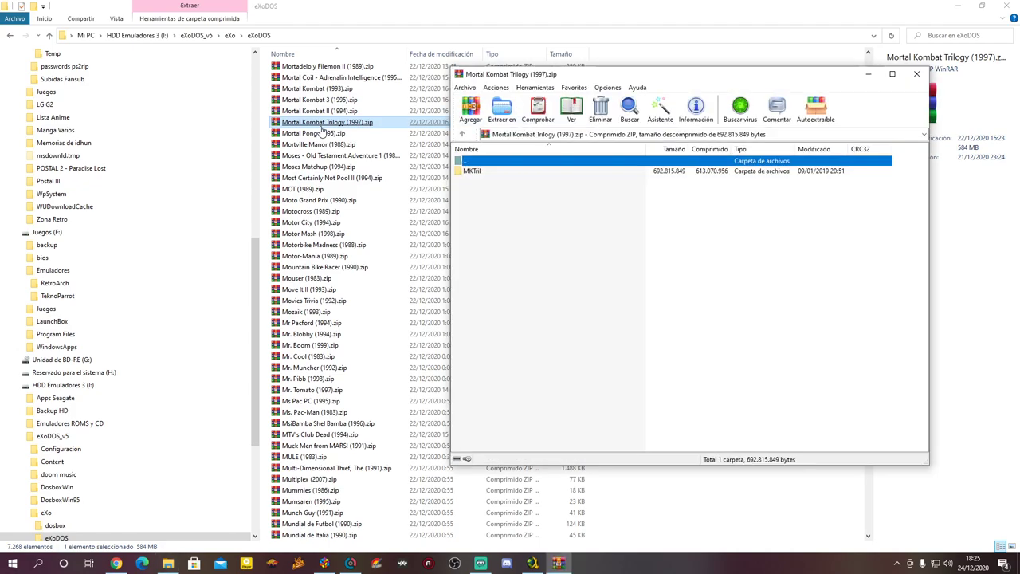
pyautogui.doubleClick(469, 171)
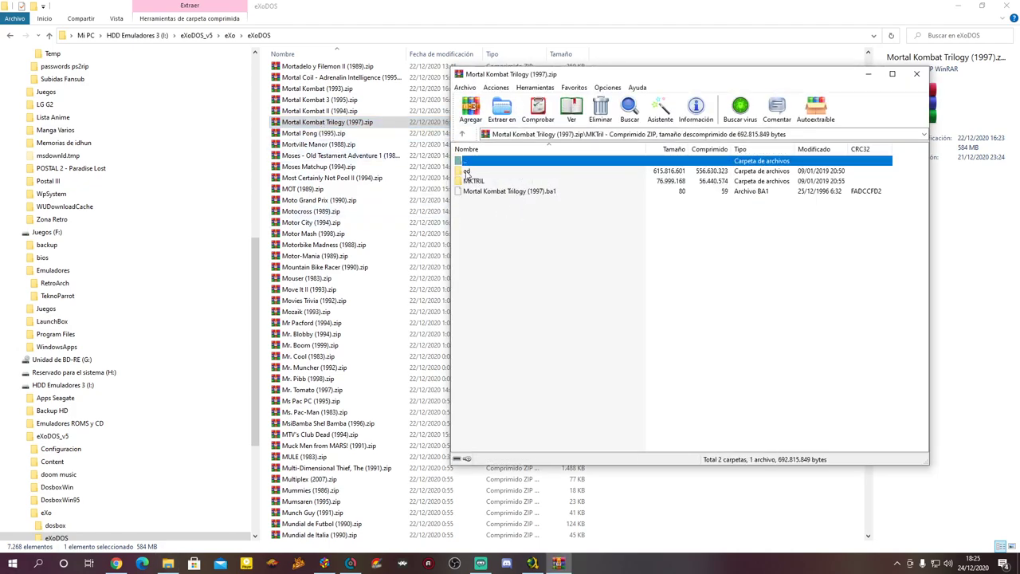
pyautogui.doubleClick(468, 172)
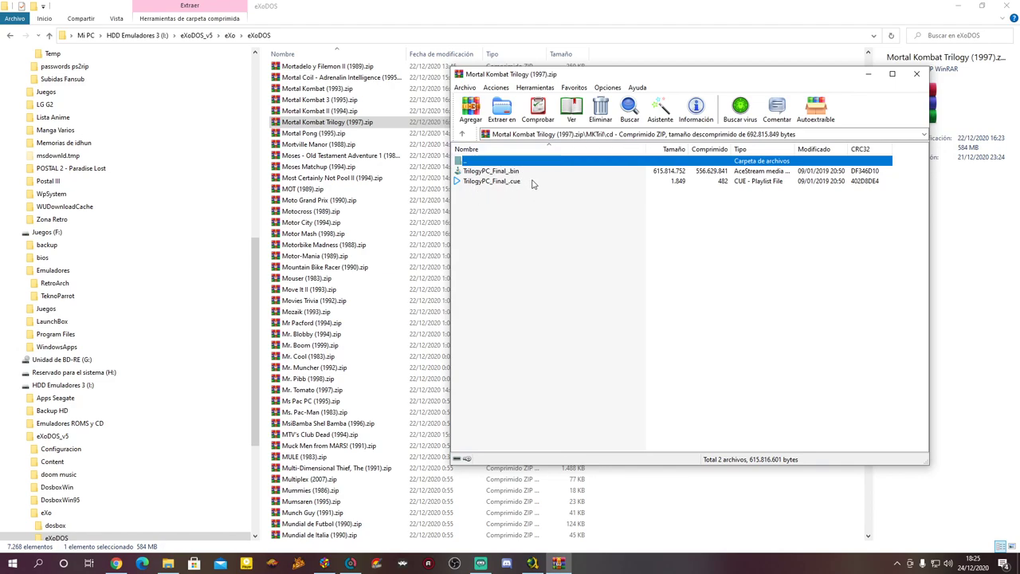
pyautogui.doubleClick(470, 161)
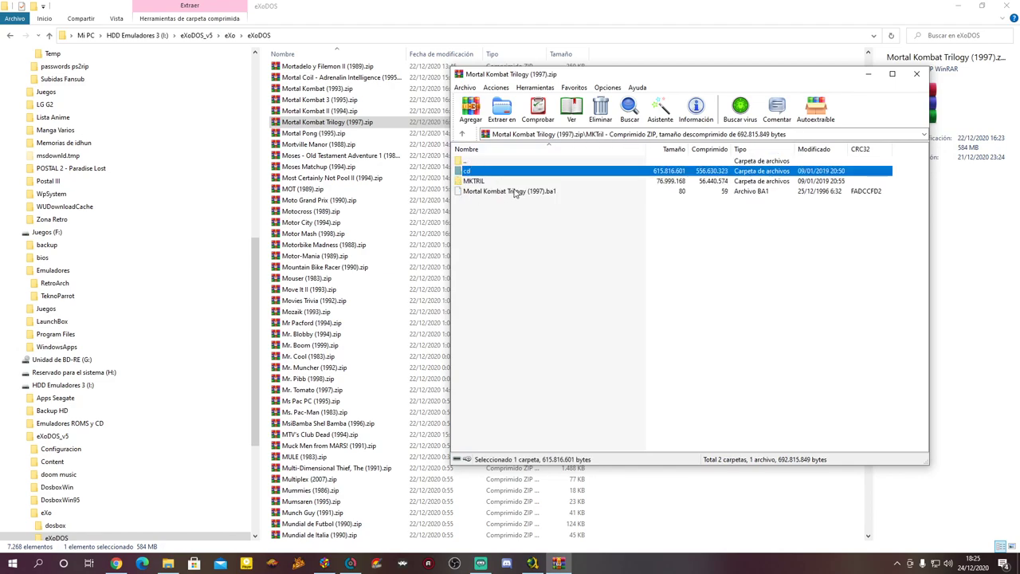
pyautogui.doubleClick(472, 181)
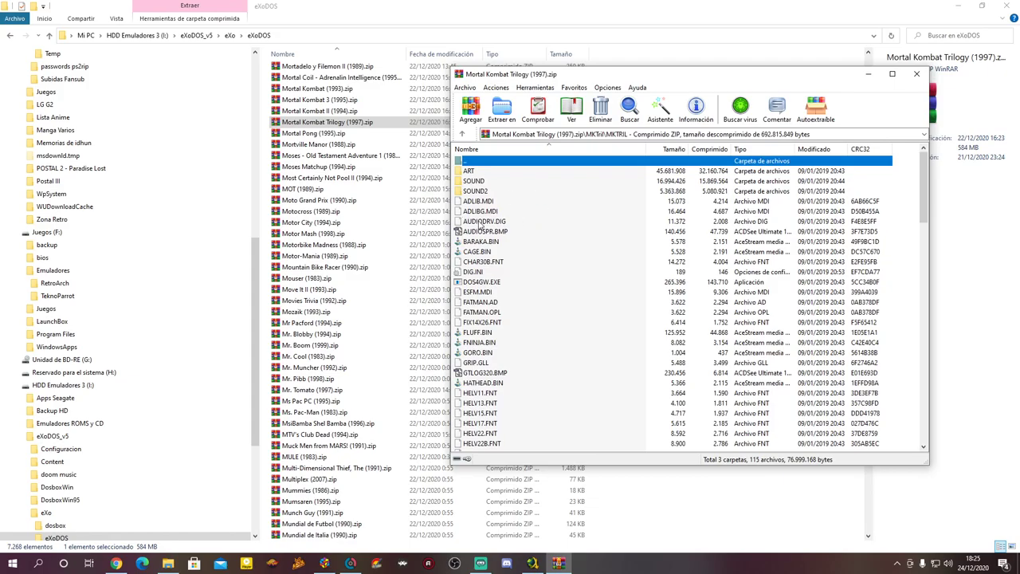
pyautogui.scroll(-5, 478, 279)
pyautogui.scroll(5, 478, 255)
pyautogui.doubleClick(479, 164)
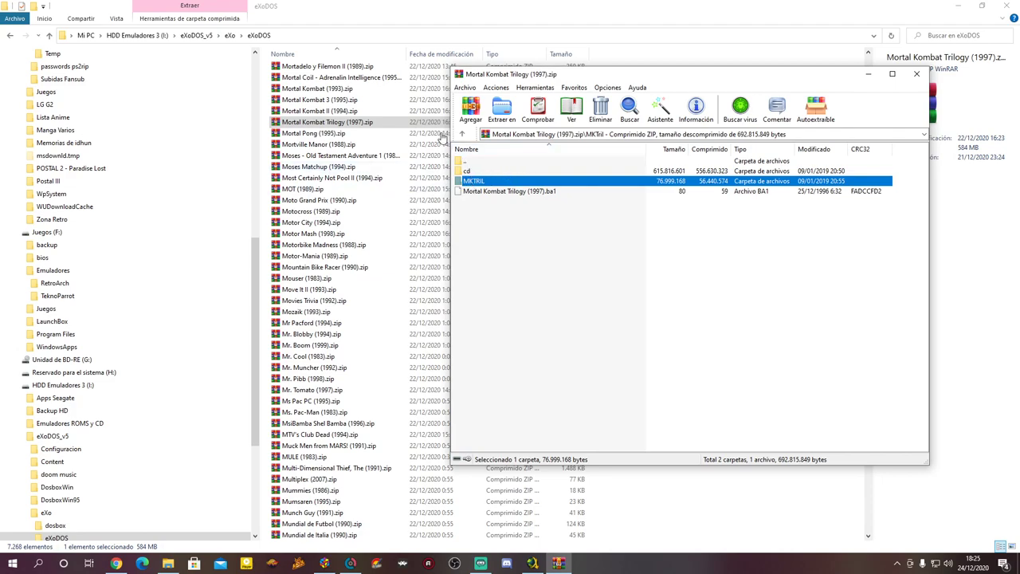
pyautogui.click(918, 74)
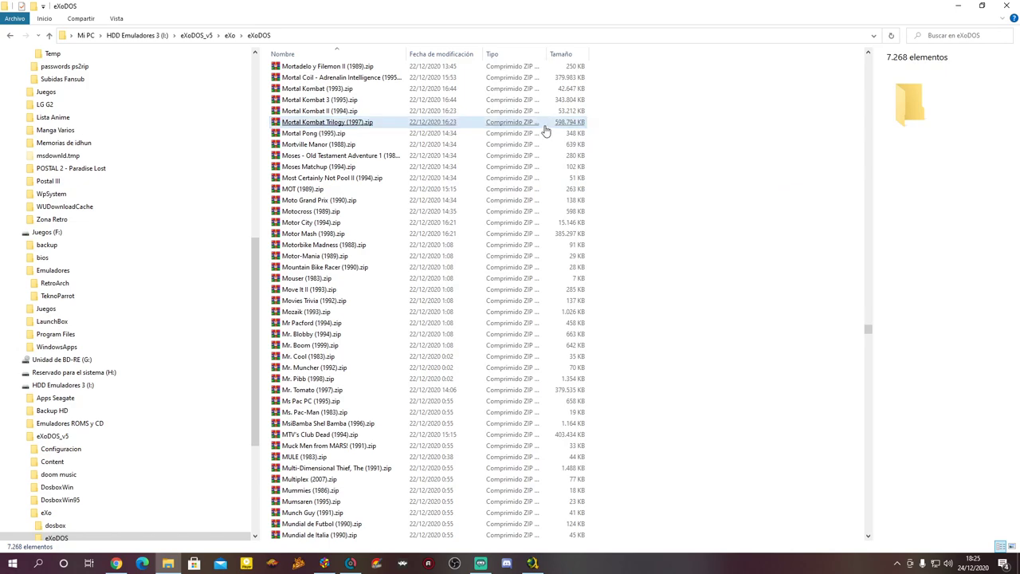
# Open the archive's MKTril\cd folder again and point out the TrilogyPC_Final_ .cue and .bin files.
pyautogui.click(357, 124)
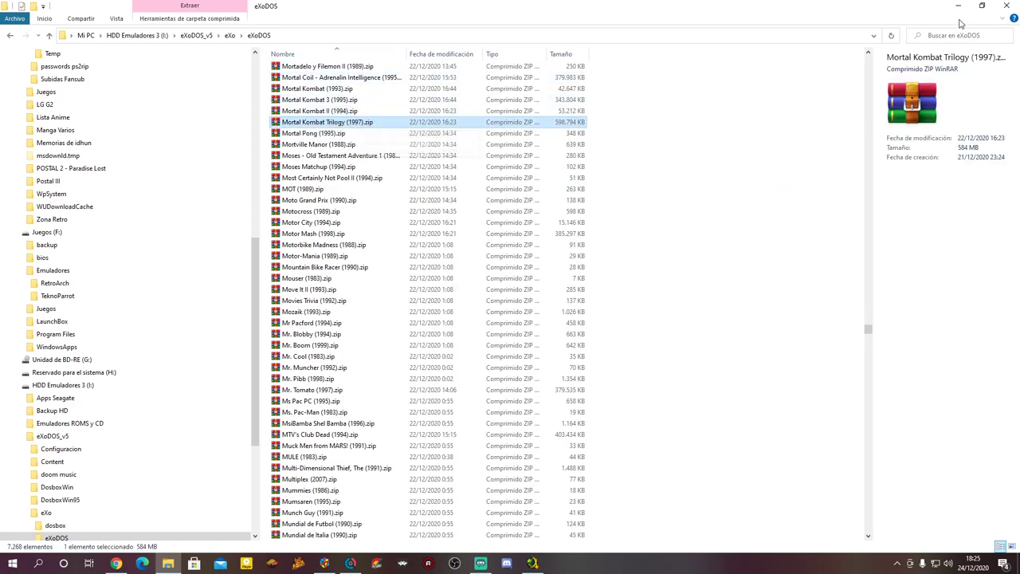
pyautogui.doubleClick(387, 127)
pyautogui.doubleClick(483, 172)
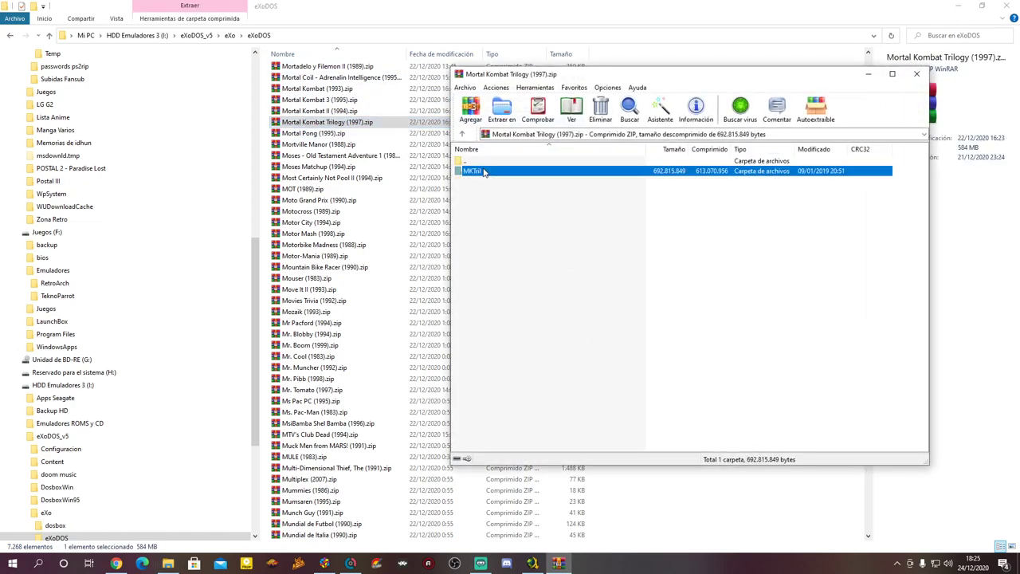
pyautogui.doubleClick(468, 172)
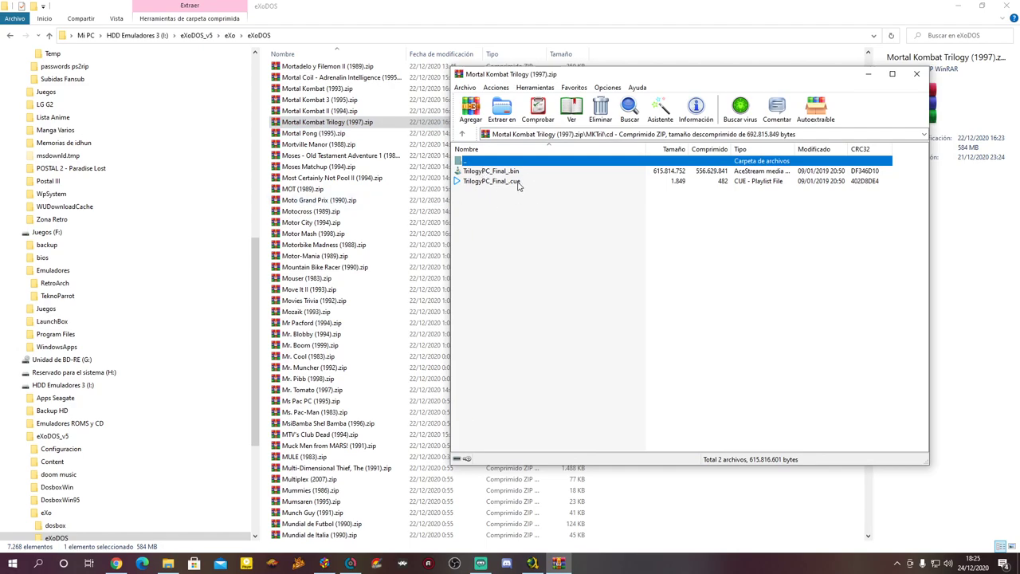
pyautogui.click(518, 183)
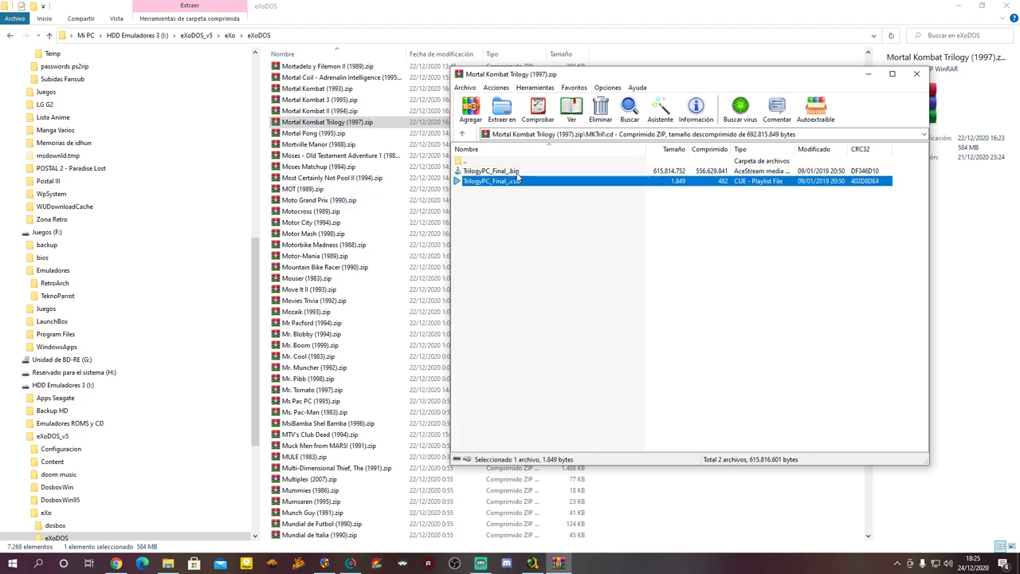
pyautogui.click(515, 172)
pyautogui.click(515, 182)
pyautogui.click(917, 74)
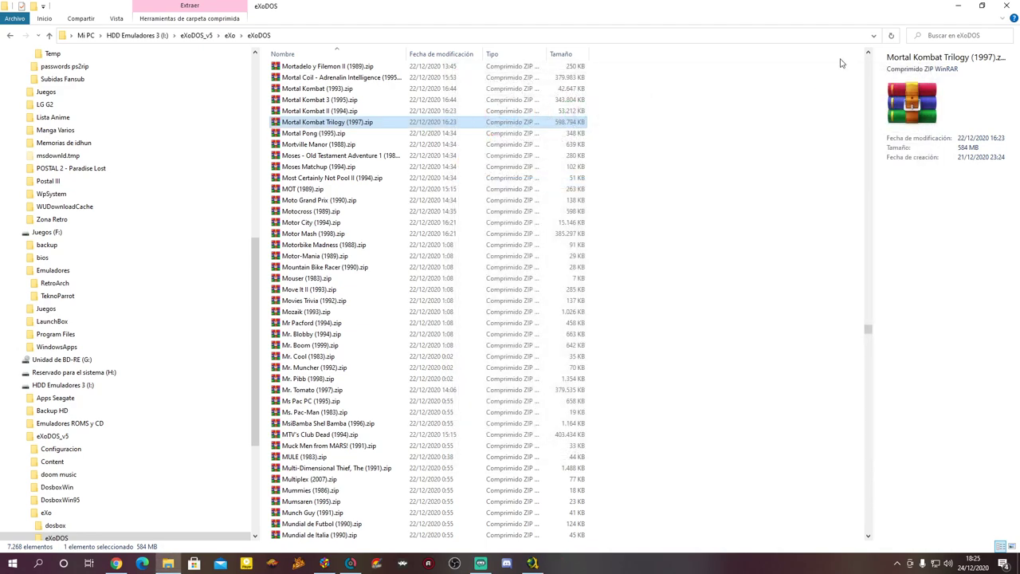
# Launch Mortal Kombat Trilogy (1997) from LaunchBox and highlight the UNMOUNT C:\CD\TRILNAL_.CUE entry in the start menu.
pyautogui.click(960, 6)
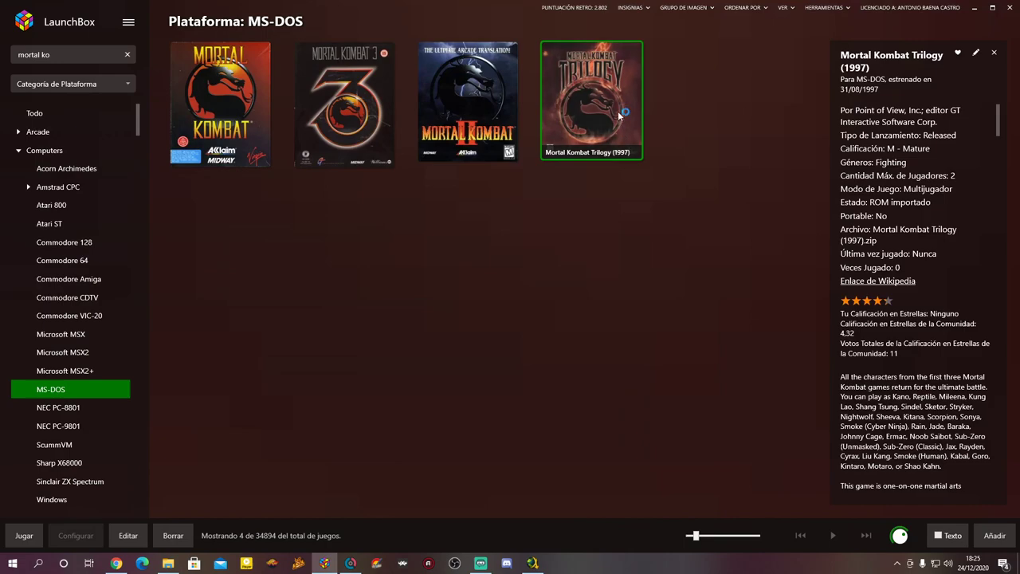
pyautogui.doubleClick(619, 117)
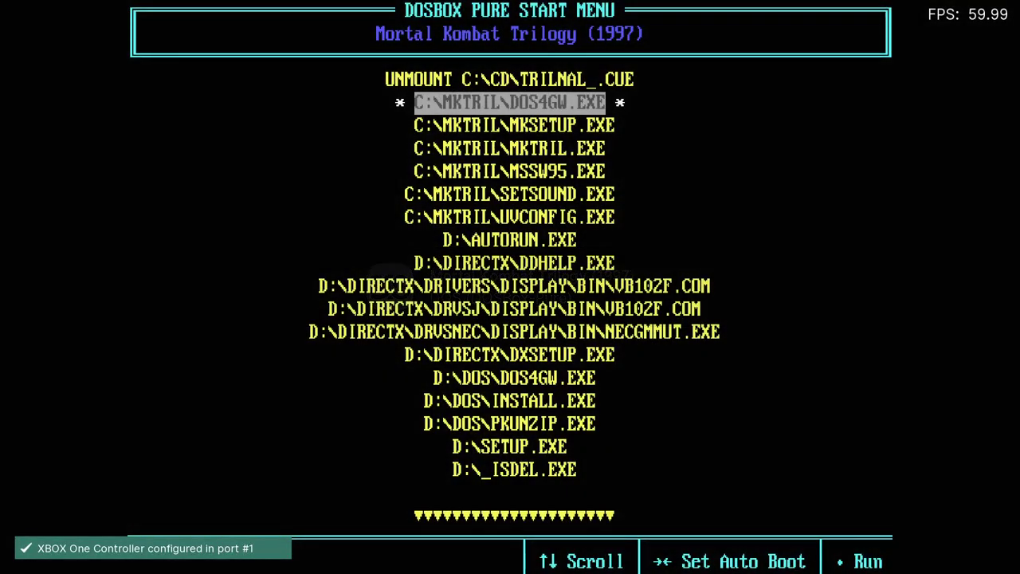
pyautogui.press('Up')
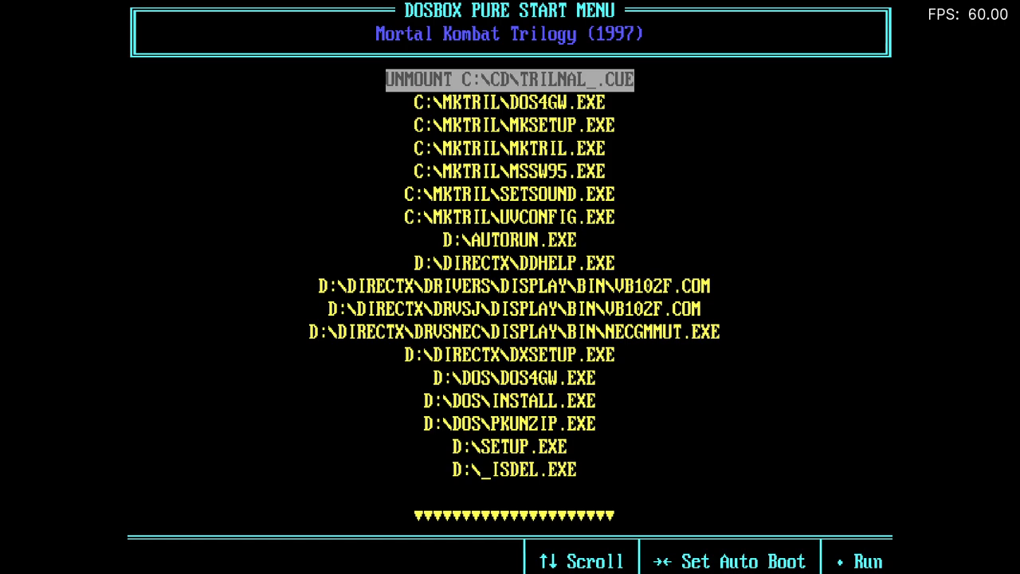
# Examine the C:\MKTRIL executables in the start menu, from DOS4GW.EXE down to UVCONFIG.EXE.
pyautogui.press('Down')
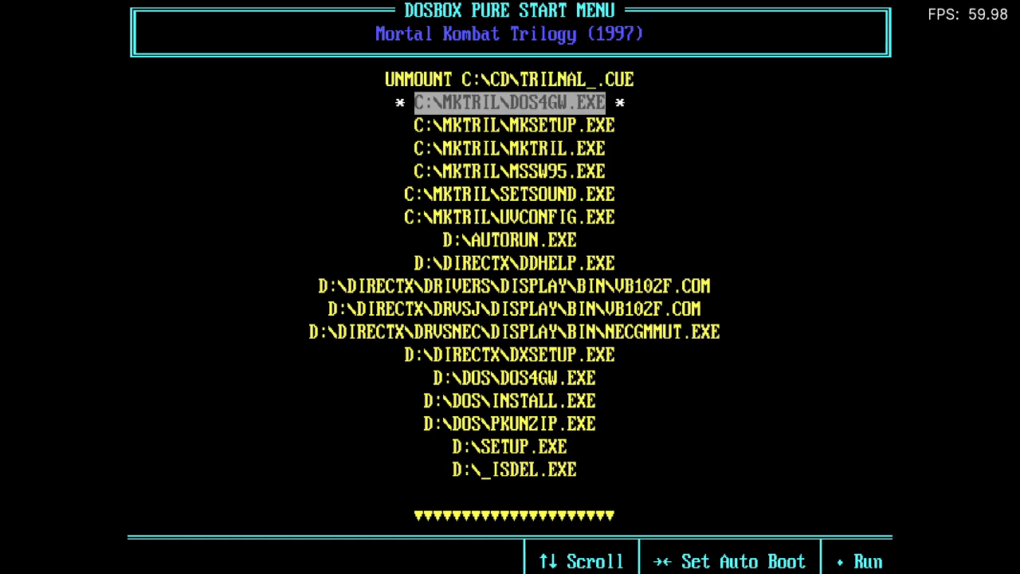
pyautogui.press('Down')
pyautogui.press('Down')
pyautogui.press('Down')
pyautogui.press('Down')
pyautogui.press('Down')
pyautogui.press('Up')
pyautogui.press('Up')
pyautogui.press('Up')
pyautogui.press('Up')
pyautogui.press('Down')
pyautogui.press('Down')
pyautogui.press('Down')
pyautogui.press('Down')
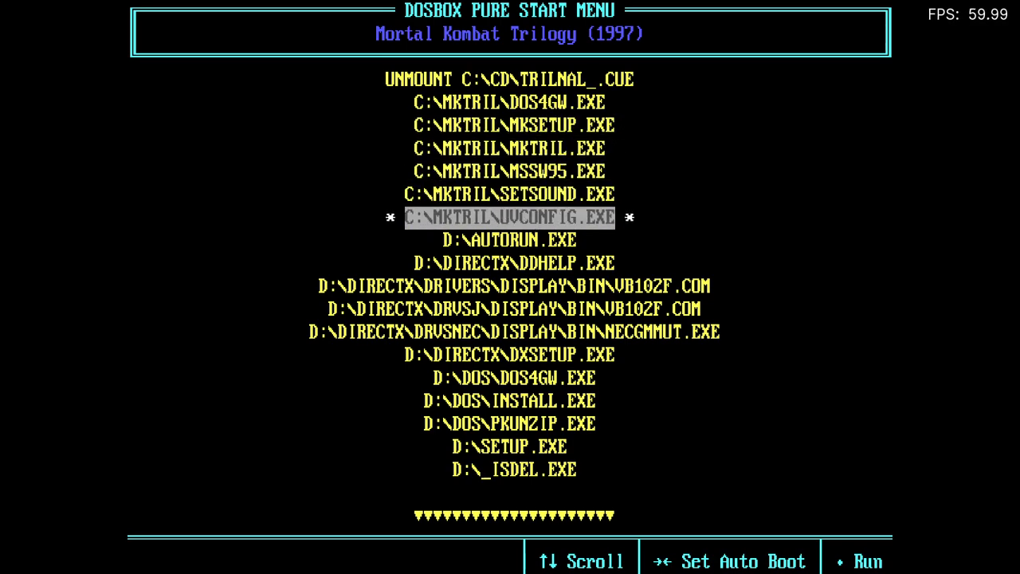
# Compare the D: drive entries, starting at D:\AUTORUN.EXE and D:\DIRECTX, with the C:\MKTRIL executables above them.
pyautogui.press('Down')
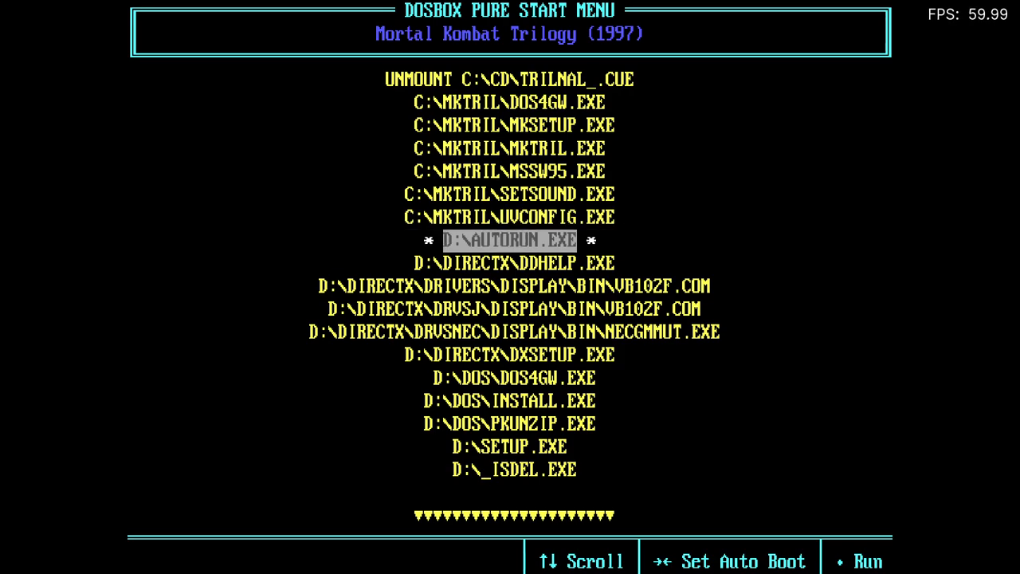
pyautogui.press('Down')
pyautogui.press('Down')
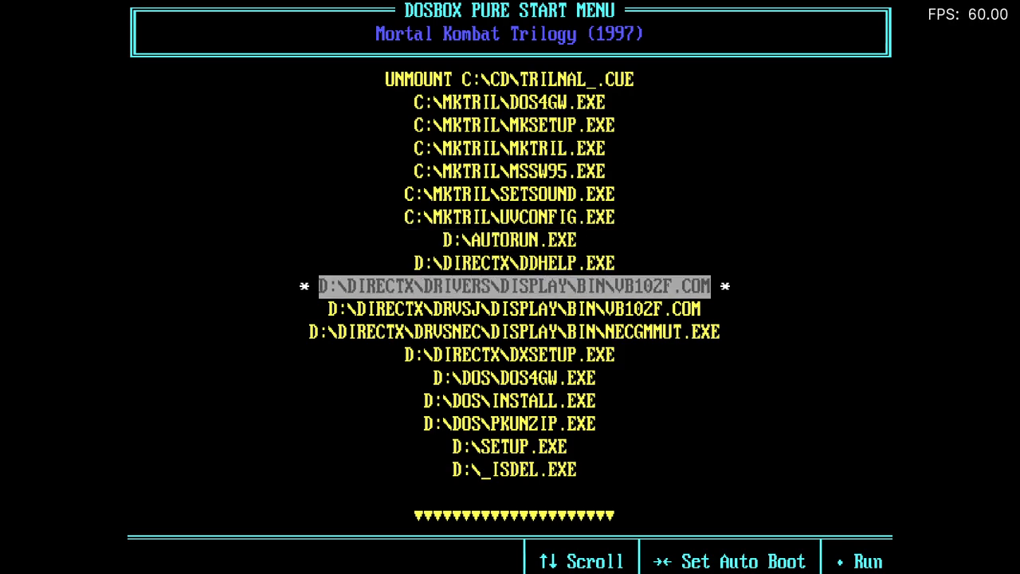
pyautogui.press('Down')
pyautogui.press('Down')
pyautogui.press('Up')
pyautogui.press('Up')
pyautogui.press('Up')
pyautogui.press('Up')
pyautogui.press('Up')
pyautogui.press('Up')
pyautogui.press('Up')
pyautogui.press('Up')
pyautogui.press('Up')
pyautogui.press('Up')
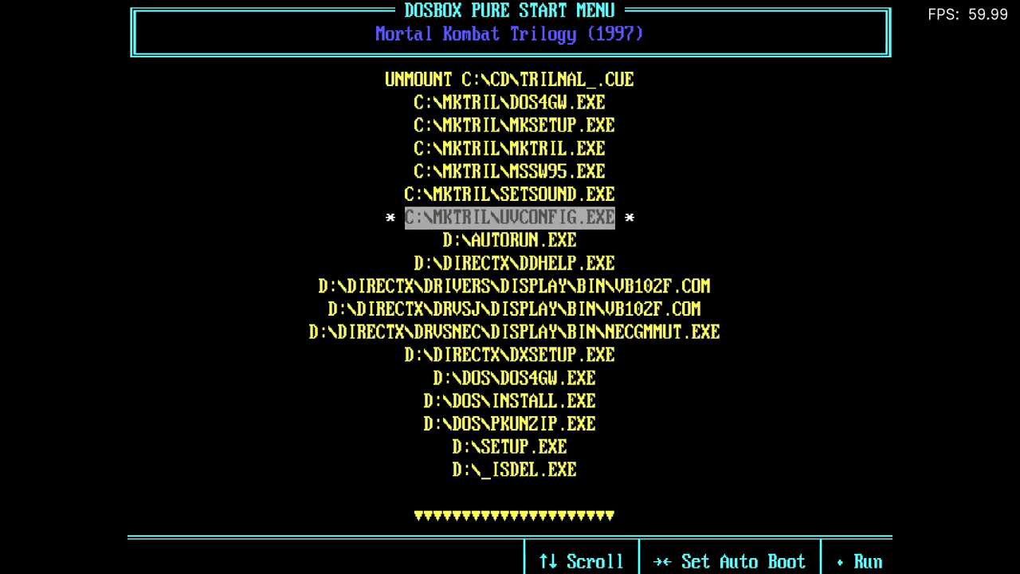
pyautogui.press('Up')
pyautogui.press('Down')
pyautogui.press('Down')
pyautogui.press('Down')
pyautogui.press('Down')
pyautogui.press('Down')
pyautogui.press('Down')
pyautogui.press('Down')
pyautogui.press('Down')
pyautogui.press('Down')
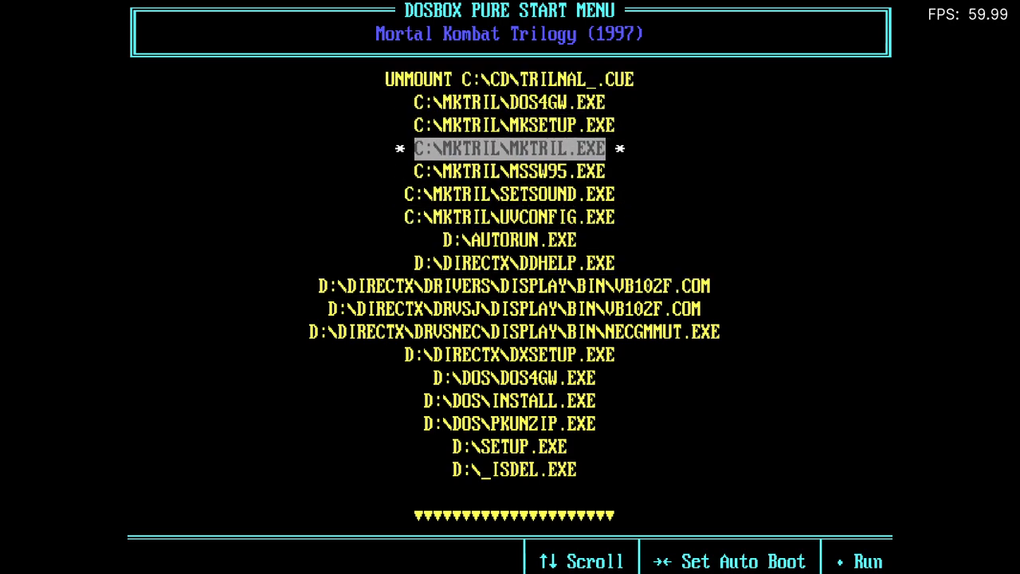
# Examine the D:\DOS\INSTALL.EXE, D:\DOS\PKUNZIP.EXE and D:\SETUP.EXE entries and return to the C:\MKTRIL executables.
pyautogui.press('Down')
pyautogui.press('Down')
pyautogui.press('Down')
pyautogui.press('Down')
pyautogui.press('Down')
pyautogui.press('Down')
pyautogui.press('Down')
pyautogui.press('Down')
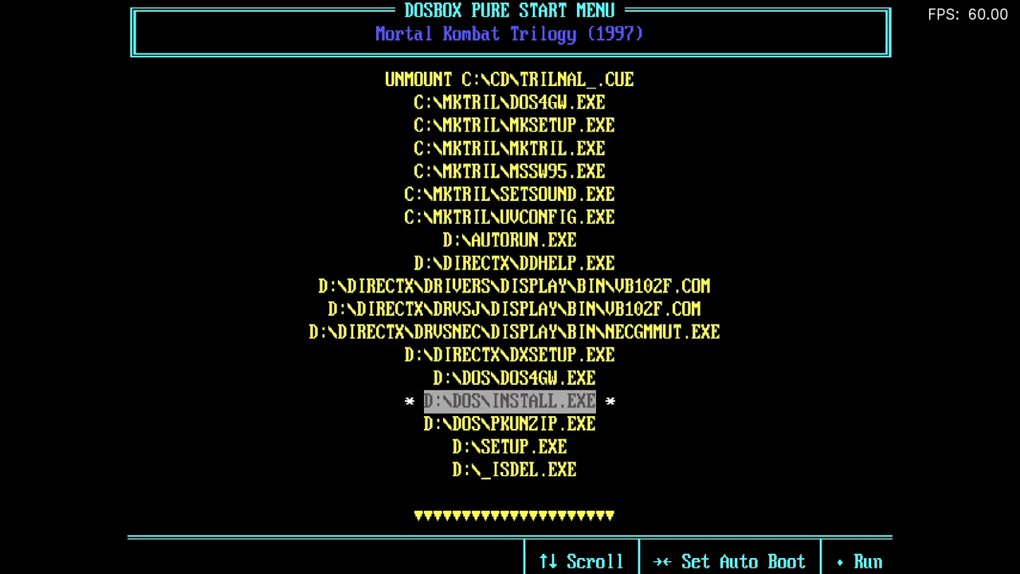
pyautogui.press('Up')
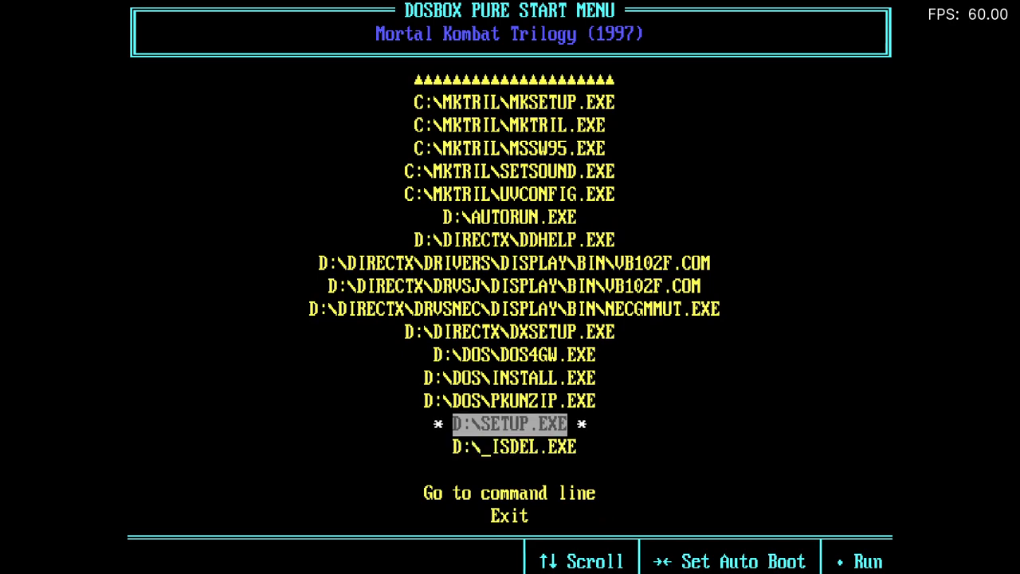
pyautogui.press('Up')
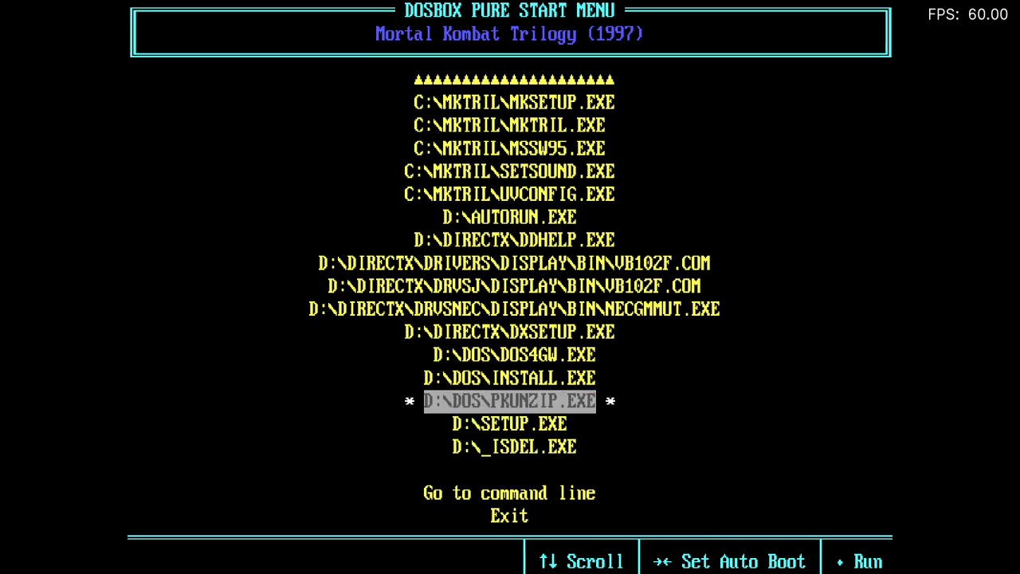
pyautogui.press('Up')
pyautogui.press('Up')
pyautogui.press('Up')
pyautogui.press('Down')
pyautogui.press('Down')
pyautogui.press('Down')
pyautogui.press('Up')
pyautogui.press('Up')
pyautogui.press('Up')
pyautogui.press('Up')
pyautogui.press('Up')
pyautogui.press('Up')
pyautogui.press('Up')
pyautogui.press('Up')
pyautogui.press('Up')
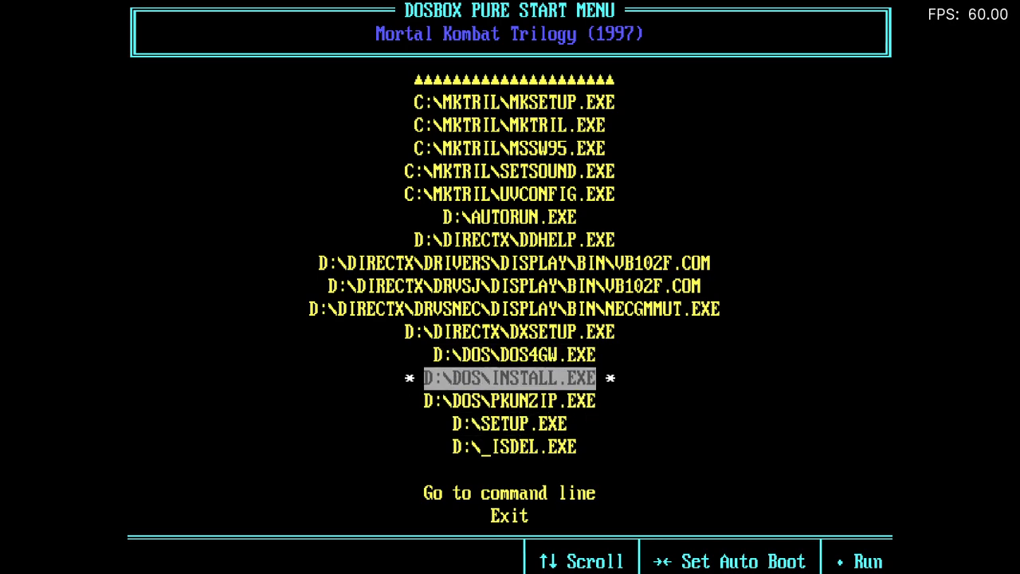
pyautogui.press('Up')
pyautogui.press('Up')
pyautogui.press('Up')
pyautogui.press('Up')
pyautogui.press('Up')
pyautogui.press('Up')
pyautogui.press('Up')
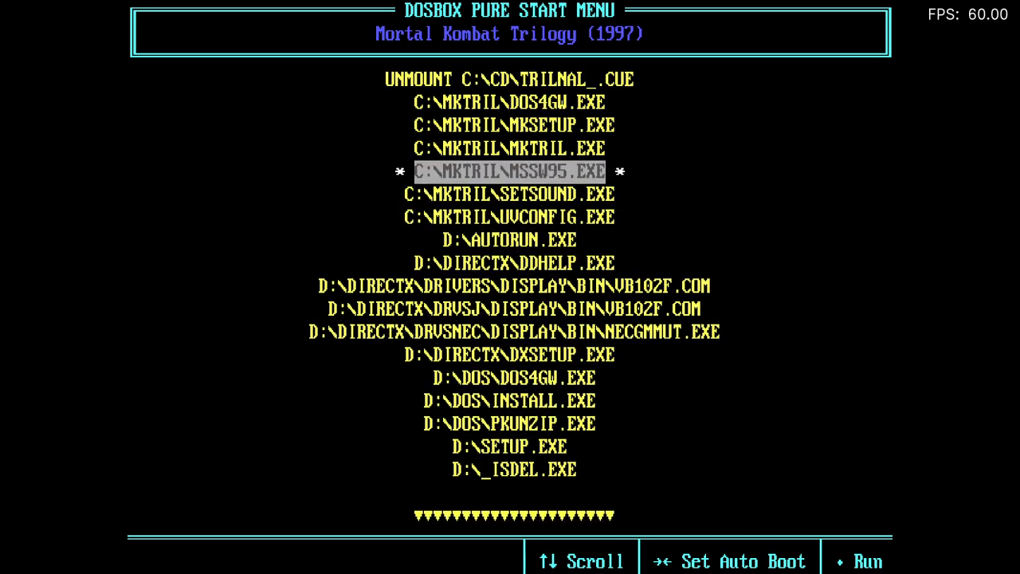
# Review the D: drive entries down to D:\DOS\PKUNZIP.EXE and return to UNMOUNT C:\CD\TRILNAL_.CUE.
pyautogui.press('Down')
pyautogui.press('Down')
pyautogui.press('Down')
pyautogui.press('Down')
pyautogui.press('Down')
pyautogui.press('Down')
pyautogui.press('Down')
pyautogui.press('Down')
pyautogui.press('Down')
pyautogui.press('Down')
pyautogui.press('Down')
pyautogui.press('Down')
pyautogui.press('Down')
pyautogui.press('Down')
pyautogui.press('Down')
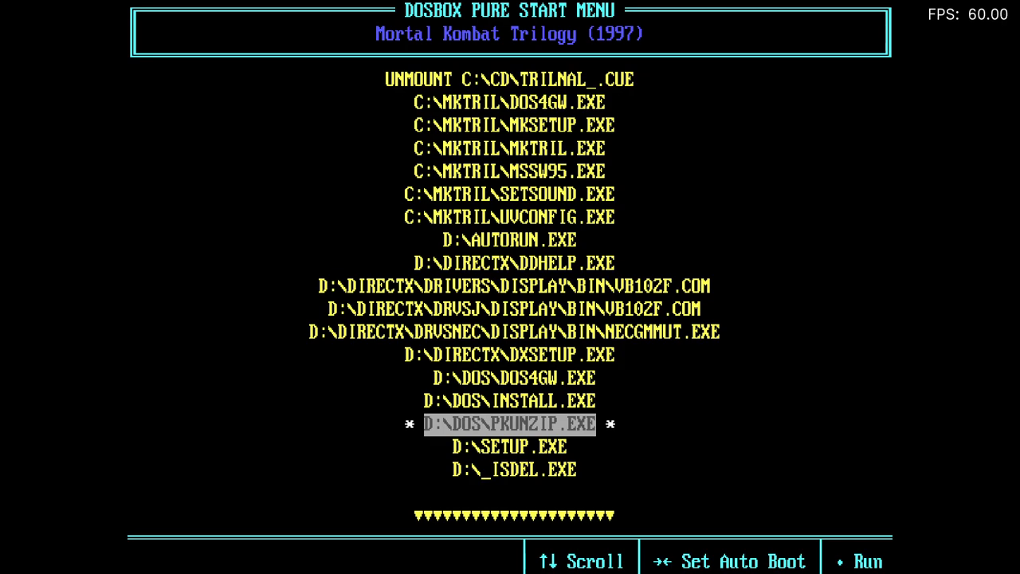
pyautogui.press('Up')
pyautogui.press('Up')
pyautogui.press('Up')
pyautogui.press('Up')
pyautogui.press('Up')
pyautogui.press('Up')
pyautogui.press('Up')
pyautogui.press('Up')
pyautogui.press('Up')
pyautogui.press('Up')
pyautogui.press('Up')
pyautogui.press('Up')
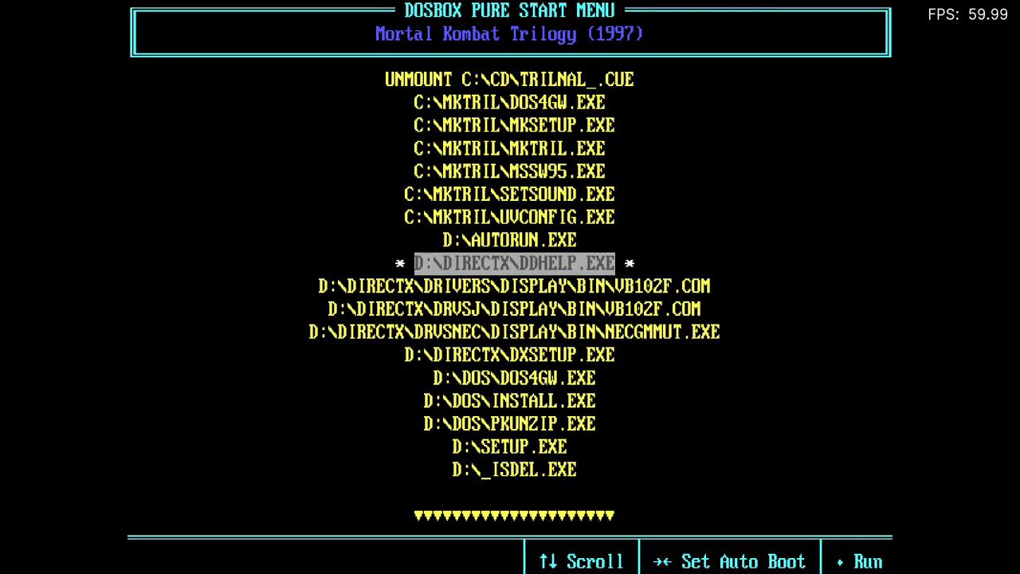
pyautogui.press('Up')
pyautogui.press('Up')
pyautogui.press('Up')
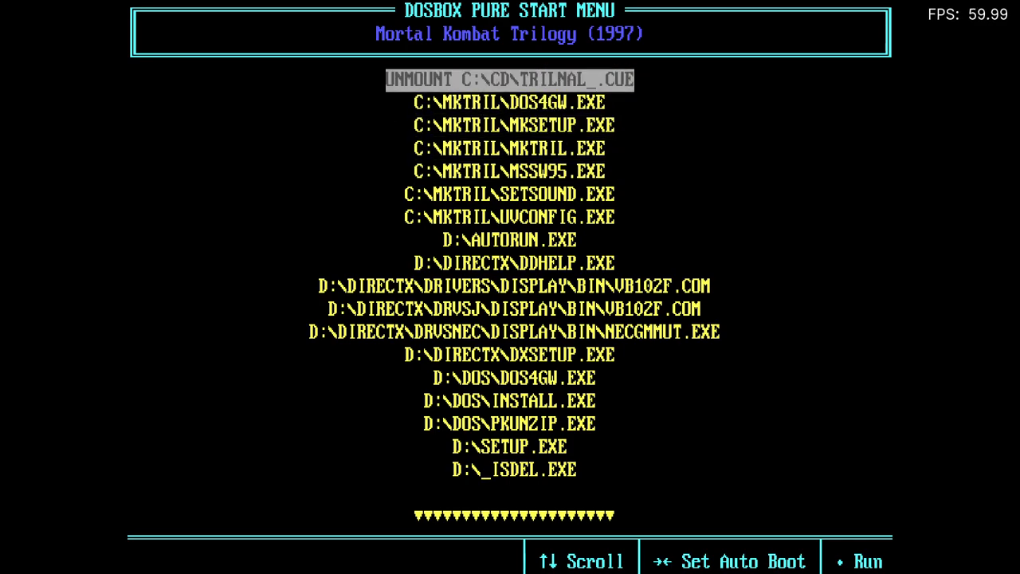
# Run C:\MKTRIL\SETSOUND.EXE from the start menu to open the game's sound configuration utility.
pyautogui.press('Down')
pyautogui.press('Down')
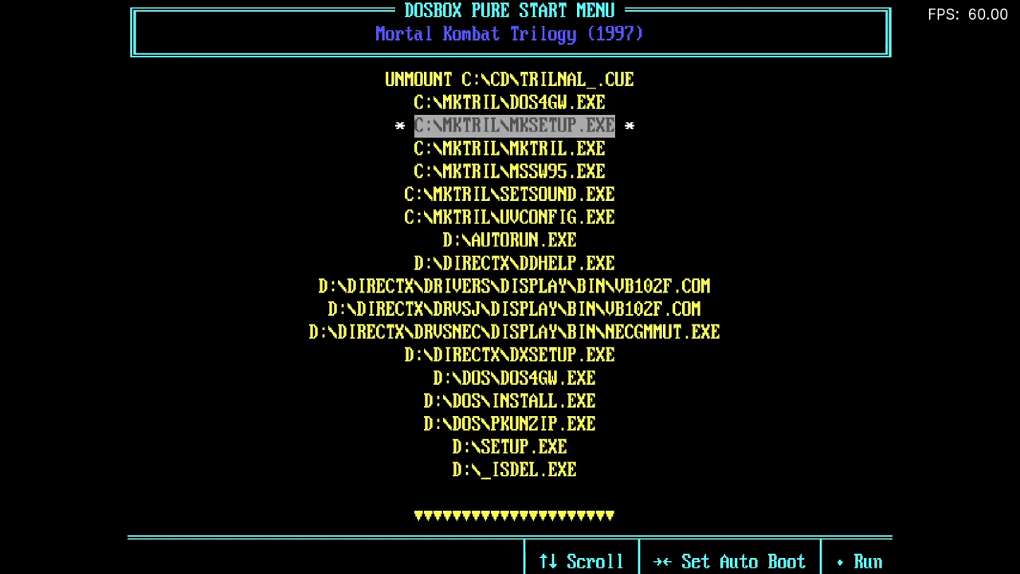
pyautogui.press('Down')
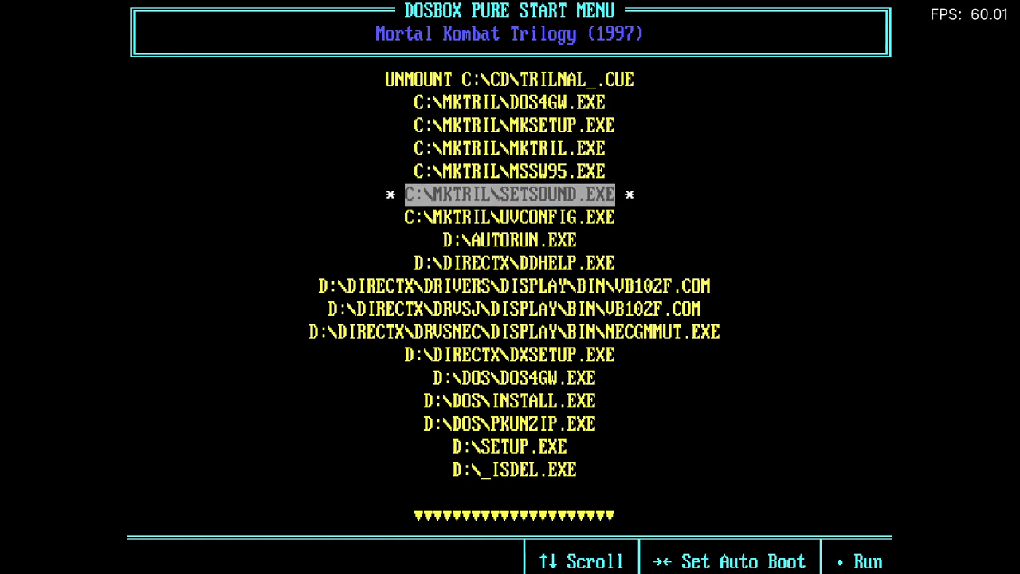
pyautogui.press('Up')
pyautogui.press('Up')
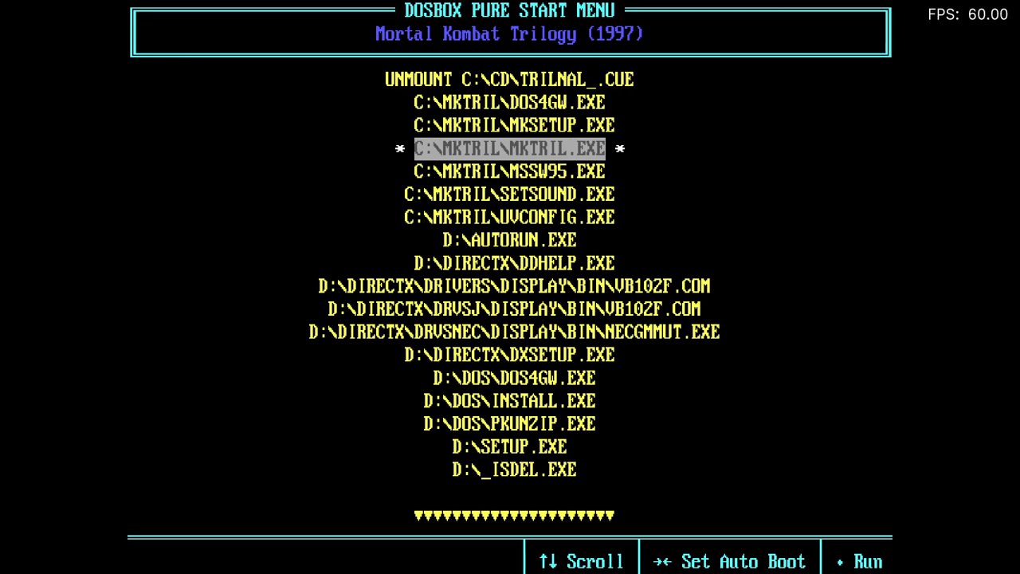
pyautogui.press('Down')
pyautogui.press('Down')
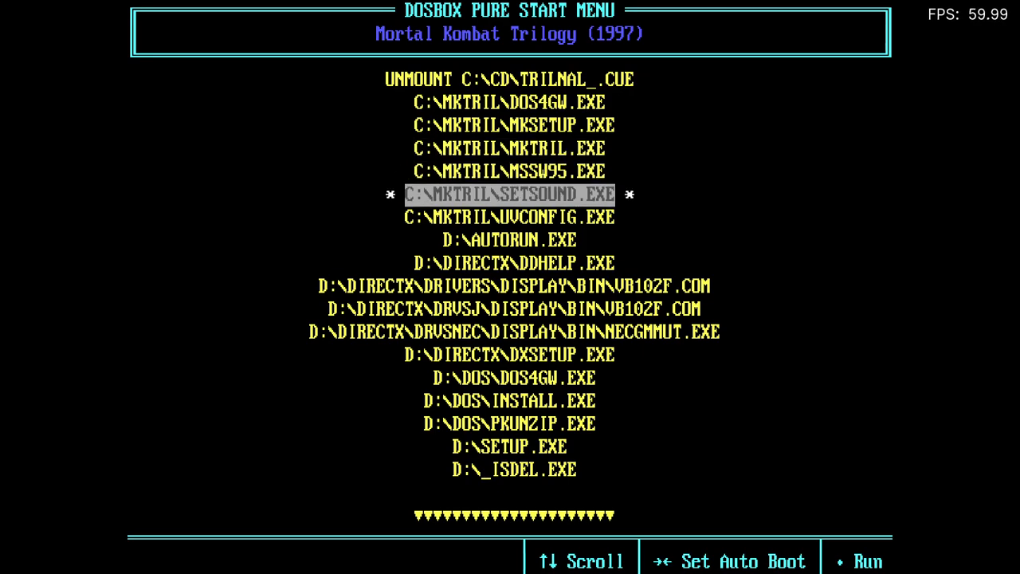
pyautogui.press('Return')
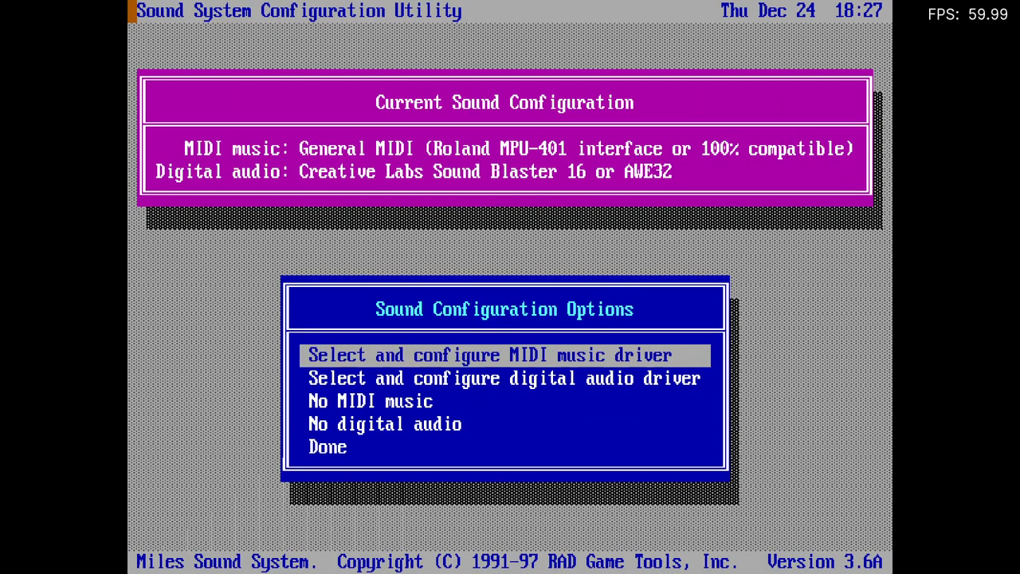
# Configure General MIDI (Roland MPU-401 interface or 100% compatible) automatically as the MIDI music driver and save it.
pyautogui.press('Return')
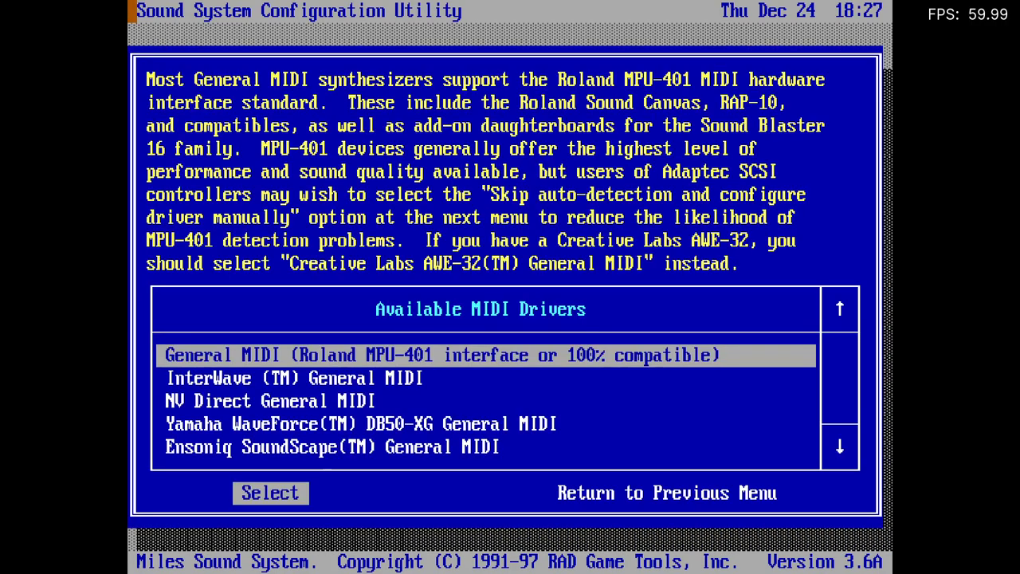
pyautogui.press('Return')
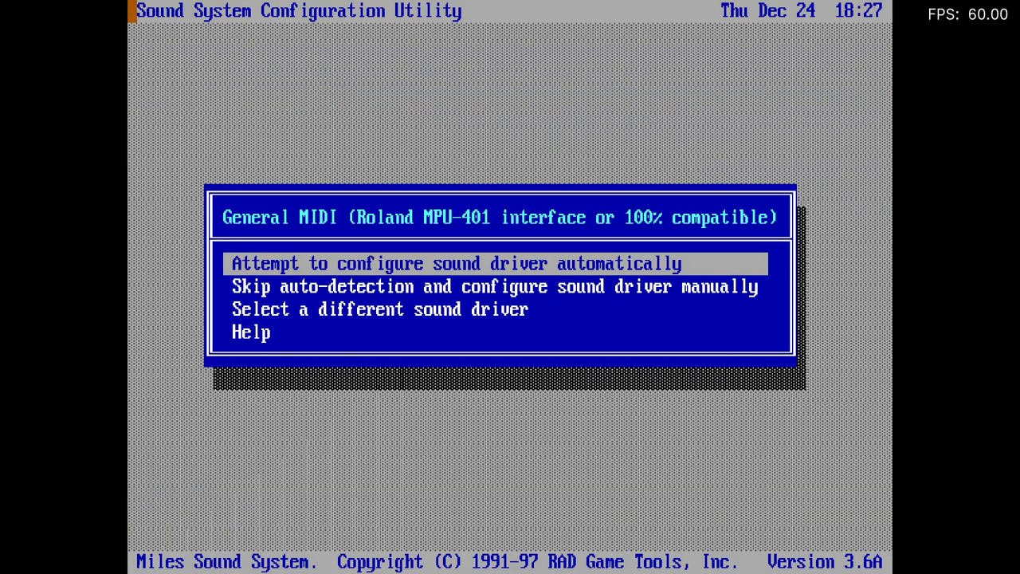
pyautogui.press('Return')
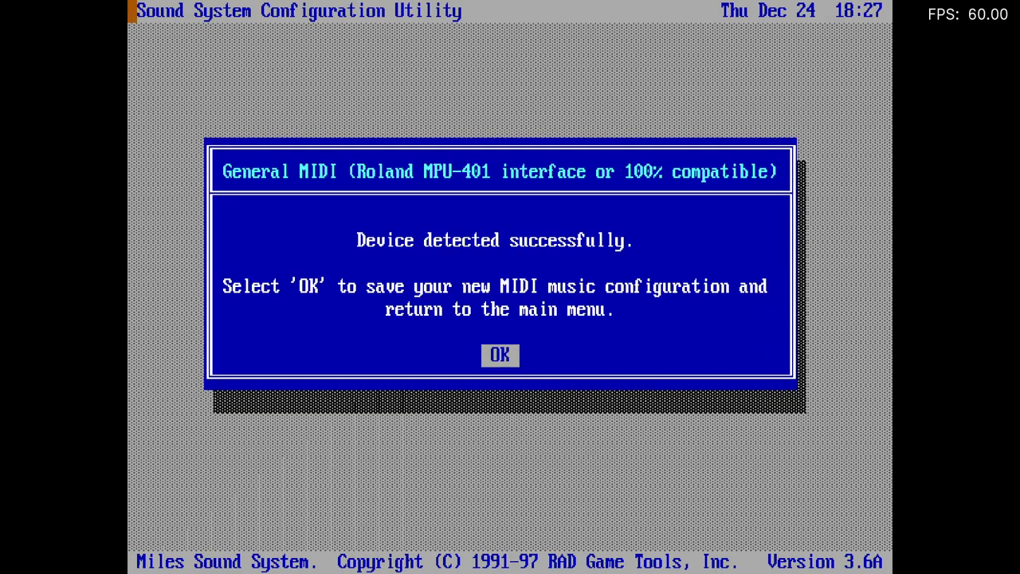
pyautogui.press('Return')
# Configure Creative Labs Sound Blaster 16 or AWE32 automatically as the digital audio driver and exit to the start menu.
pyautogui.press('Down')
pyautogui.press('Return')
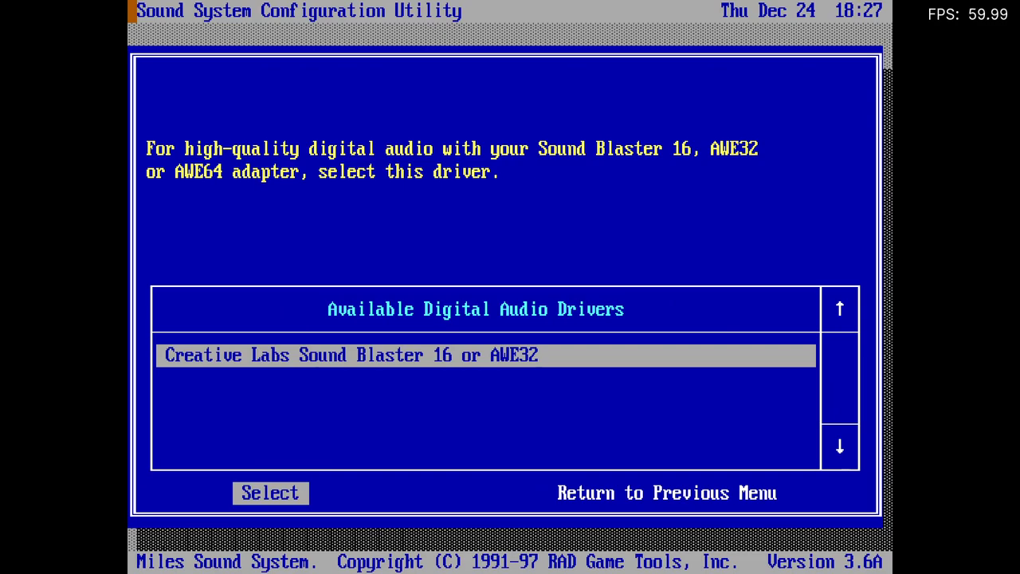
pyautogui.press('Return')
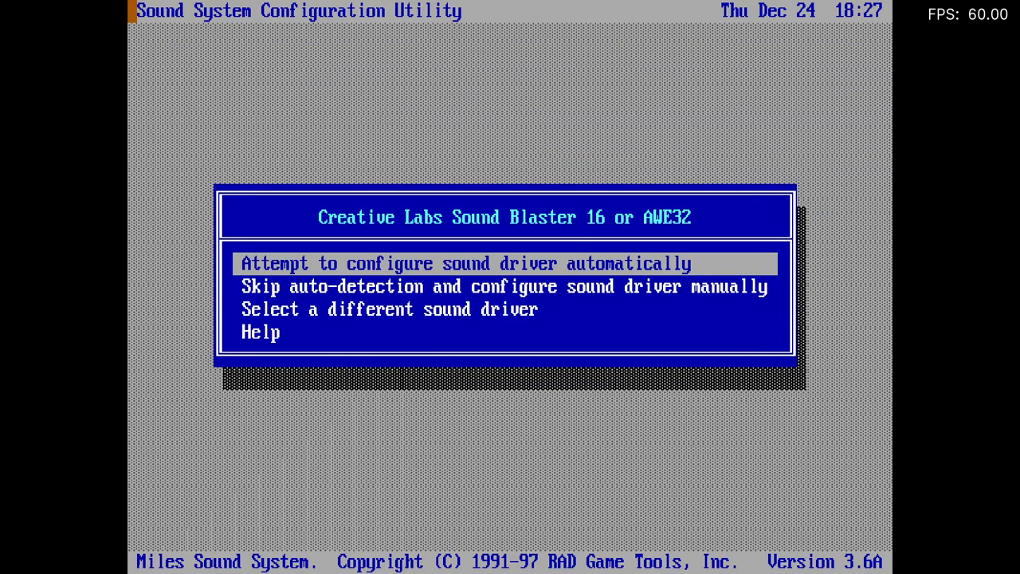
pyautogui.press('Return')
pyautogui.press('Return')
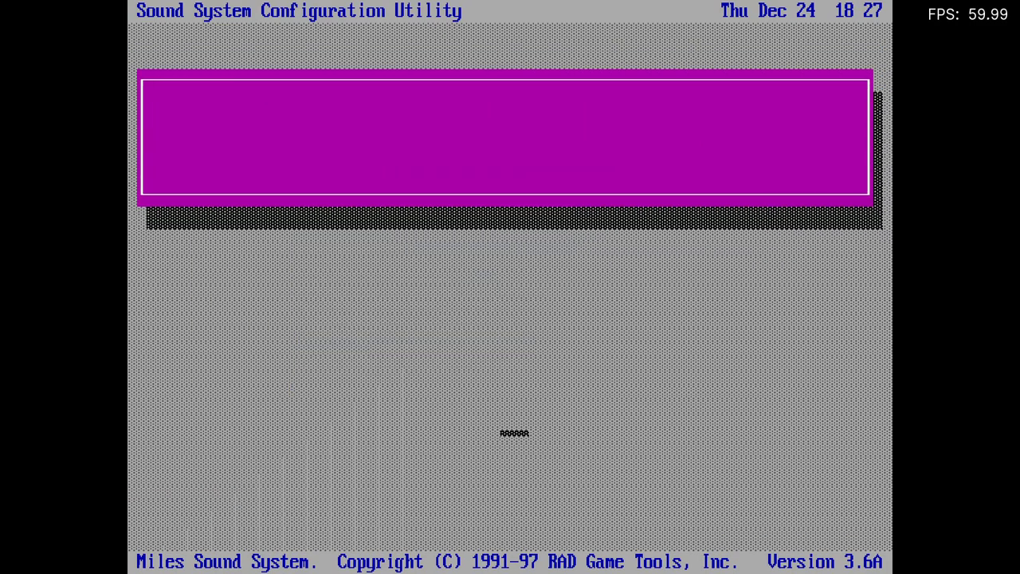
pyautogui.press('Down')
pyautogui.press('Down')
pyautogui.press('Down')
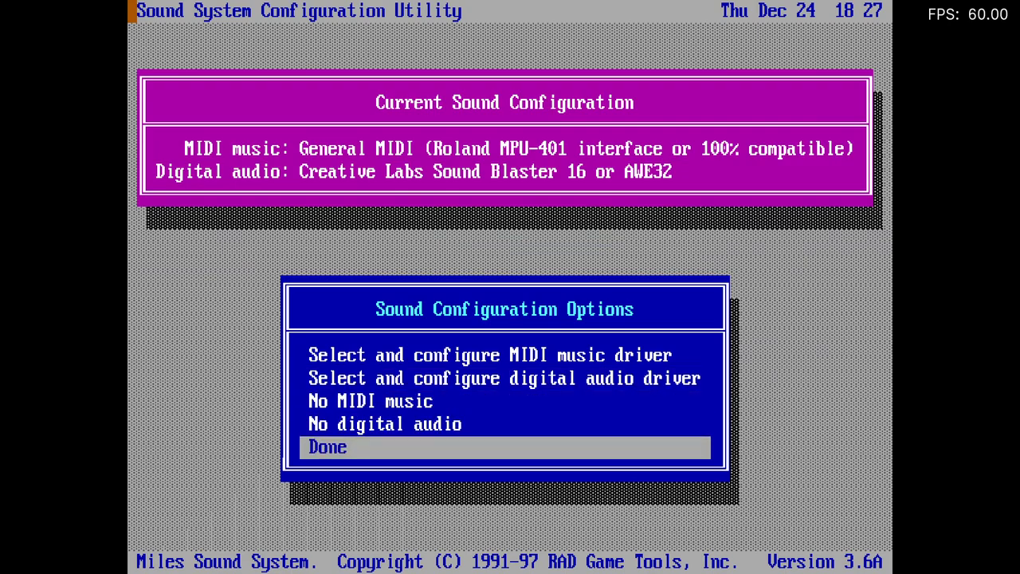
pyautogui.press('Return')
pyautogui.press('Return')
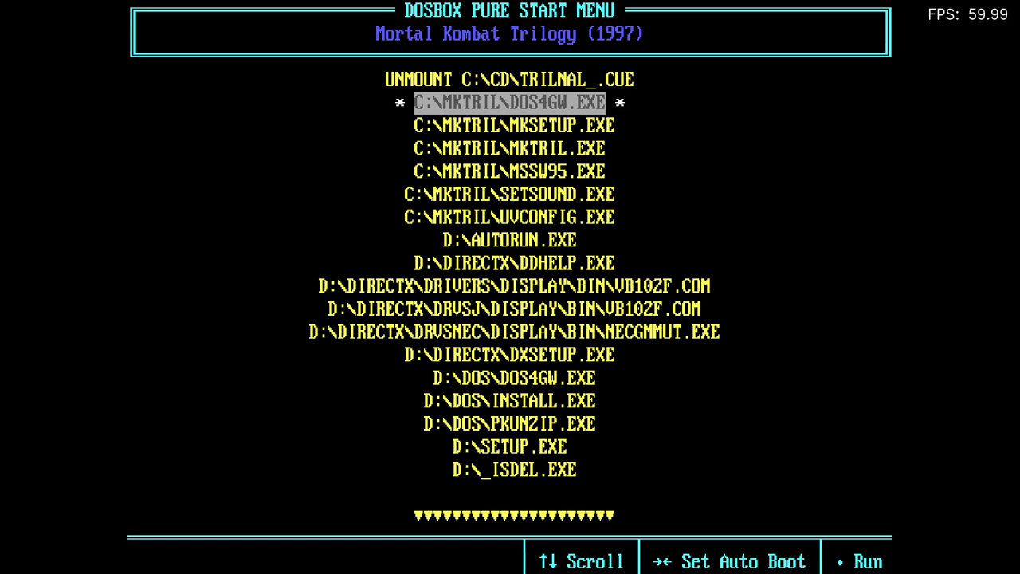
# Set C:\MKTRIL\MKTRIL.EXE to auto boot and run it to start Mortal Kombat Trilogy.
pyautogui.press('Down')
pyautogui.press('Down')
pyautogui.press('Down')
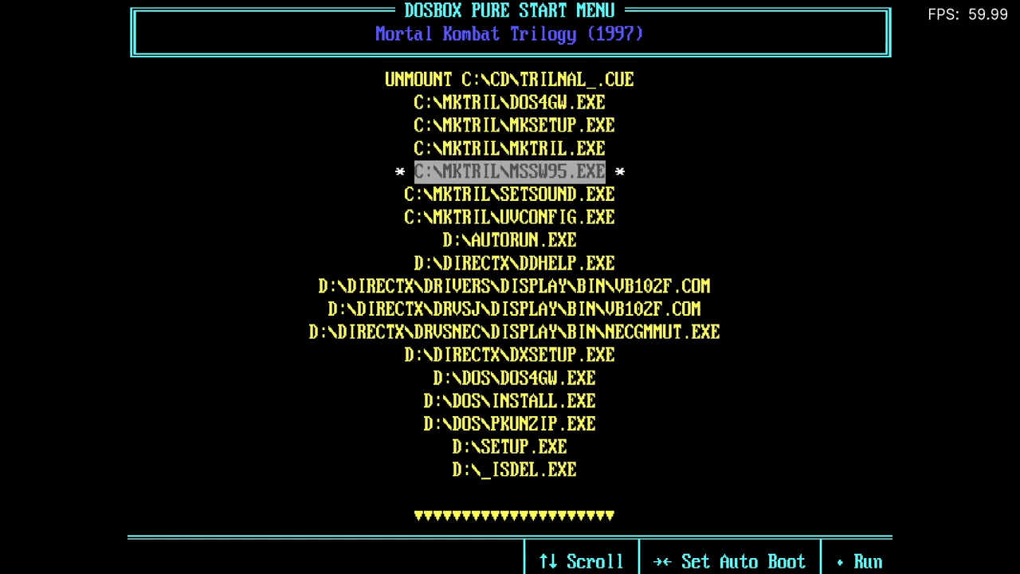
pyautogui.press('Up')
pyautogui.press('Up')
pyautogui.press('Up')
pyautogui.press('Down')
pyautogui.press('Down')
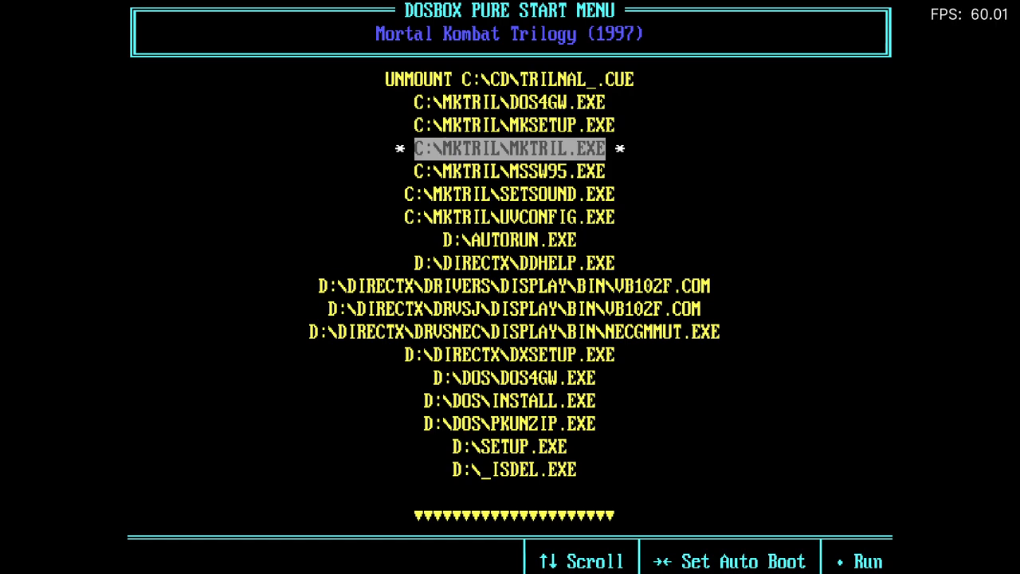
pyautogui.press('Right')
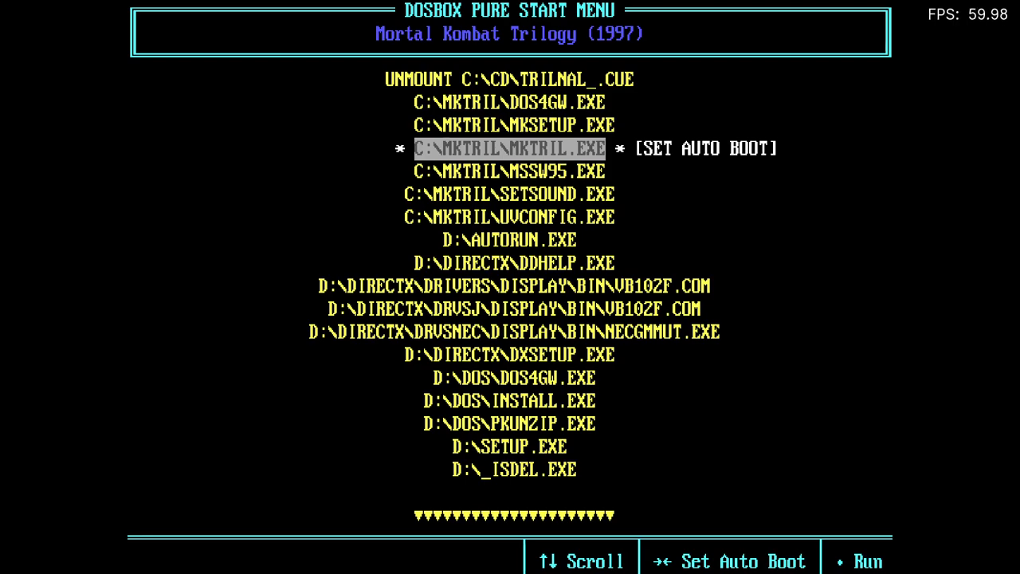
pyautogui.press('Return')
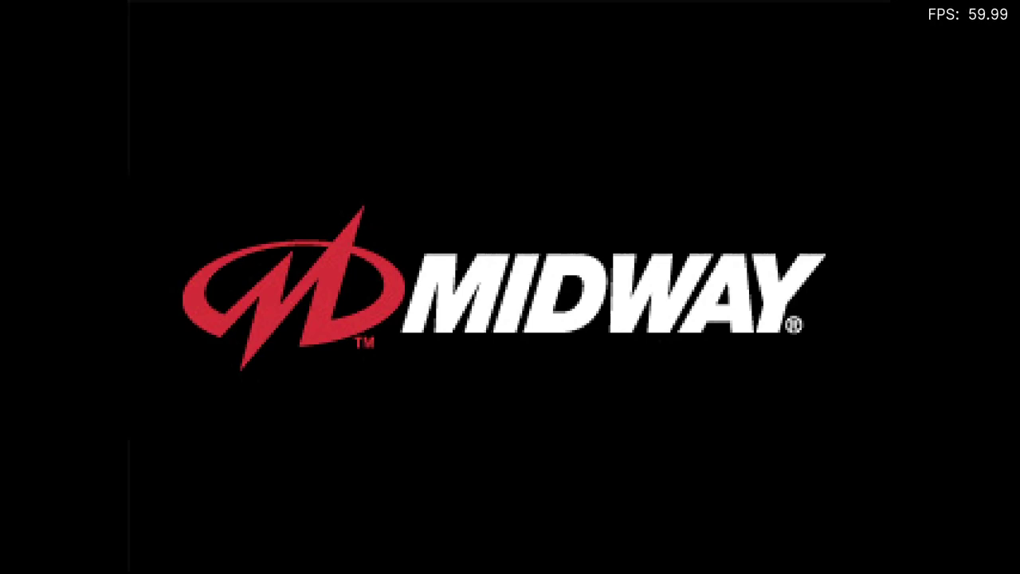
# Raise the audio volume and mute the emulator's sound.
pyautogui.press('XF86AudioRaiseVolume')
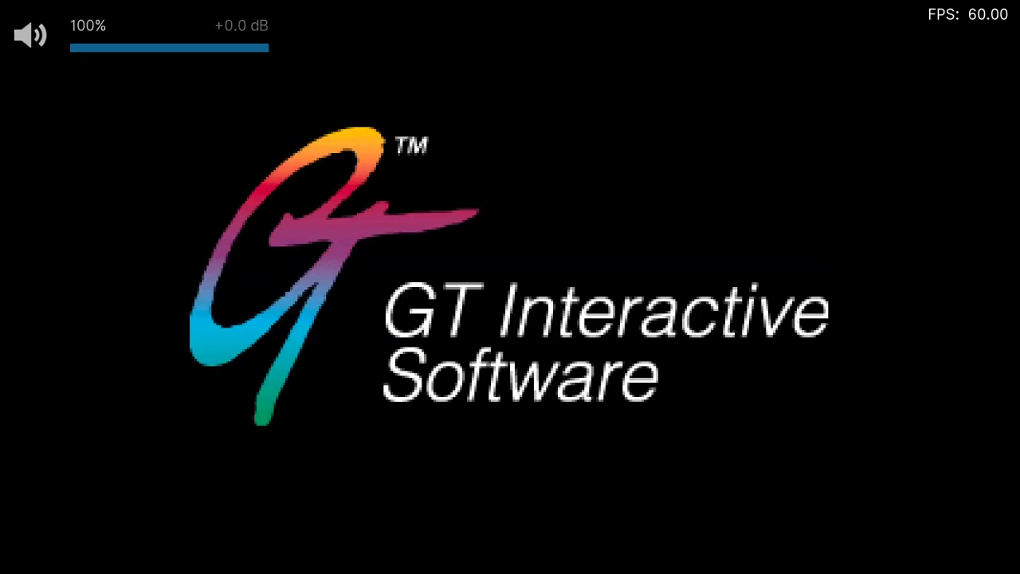
pyautogui.press('XF86AudioMute')
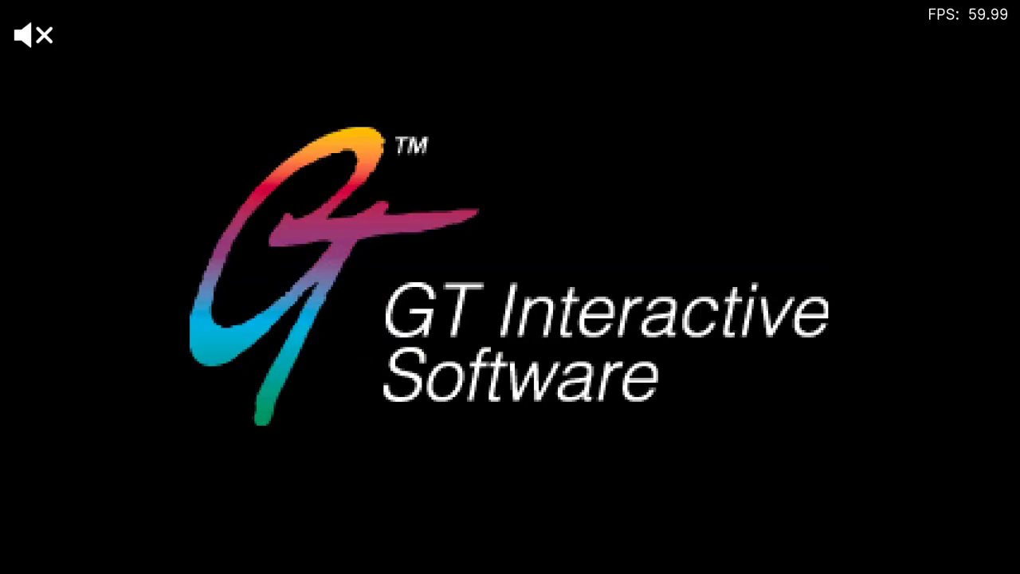
# Review the port 1 controller's automatic key mapping for Mortal Kombat Trilogy in the quick menu's control settings, and return to the game.
pyautogui.press('F1')
pyautogui.press('Up')
pyautogui.press('Up')
pyautogui.press('Up')
pyautogui.press('Up')
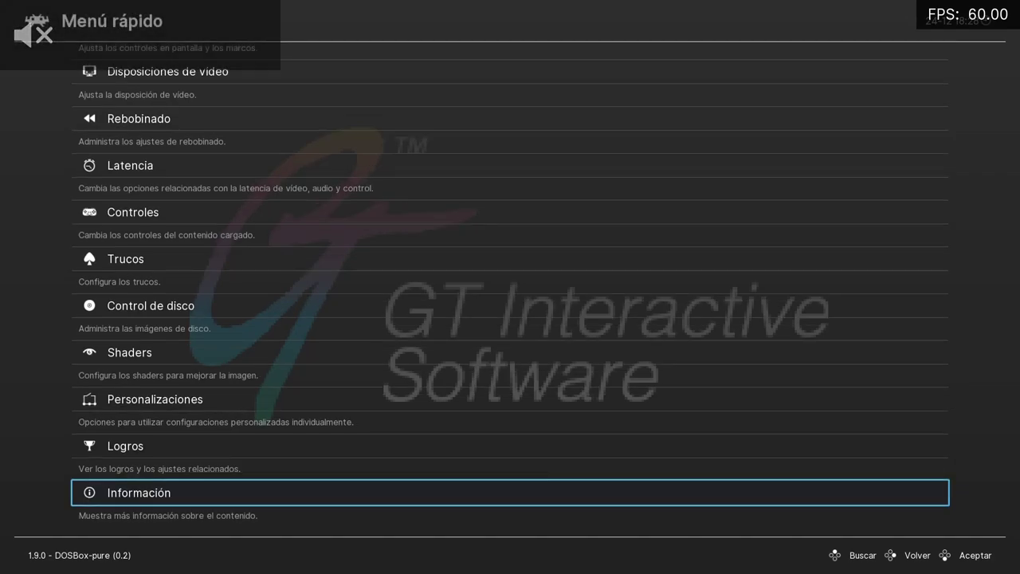
pyautogui.press('Up')
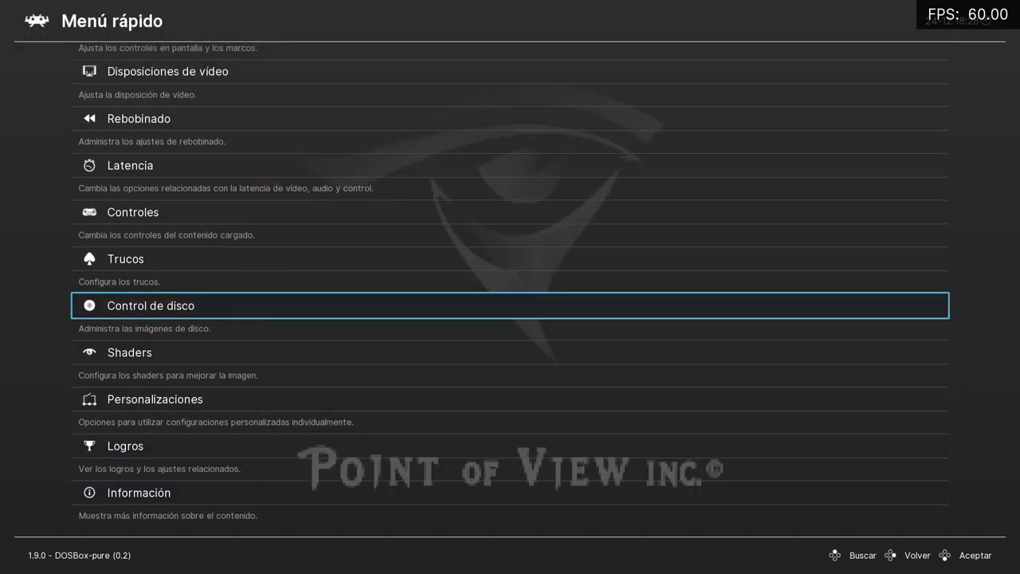
pyautogui.press('Up')
pyautogui.press('Up')
pyautogui.press('Return')
pyautogui.press('Down')
pyautogui.press('Down')
pyautogui.press('Down')
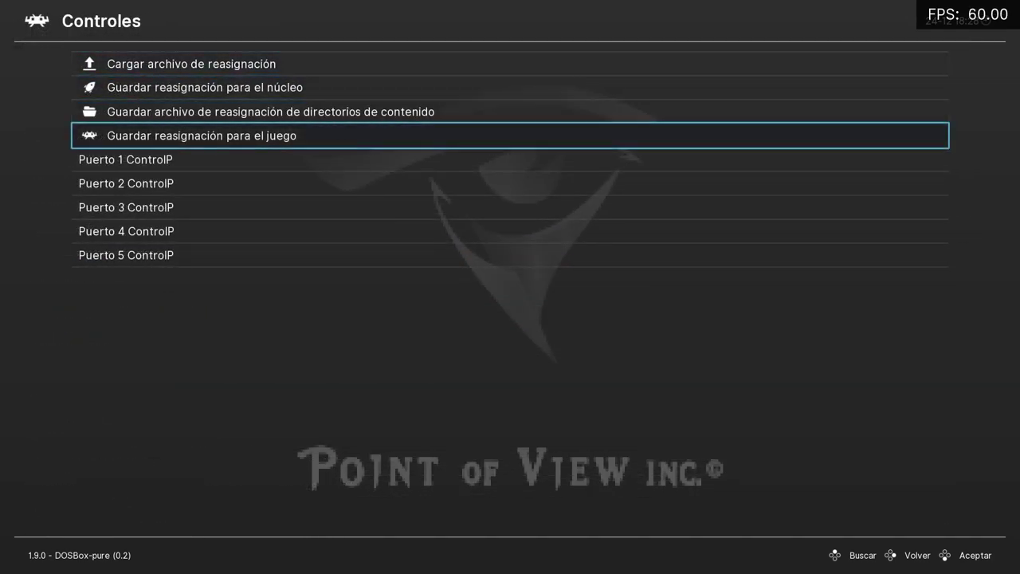
pyautogui.press('Down')
pyautogui.press('Return')
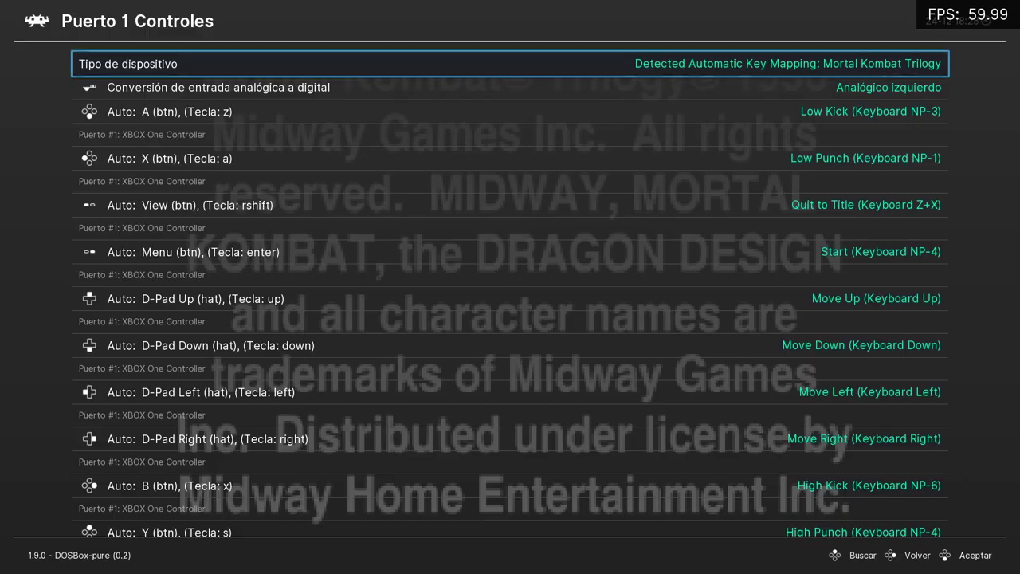
pyautogui.press('F1')
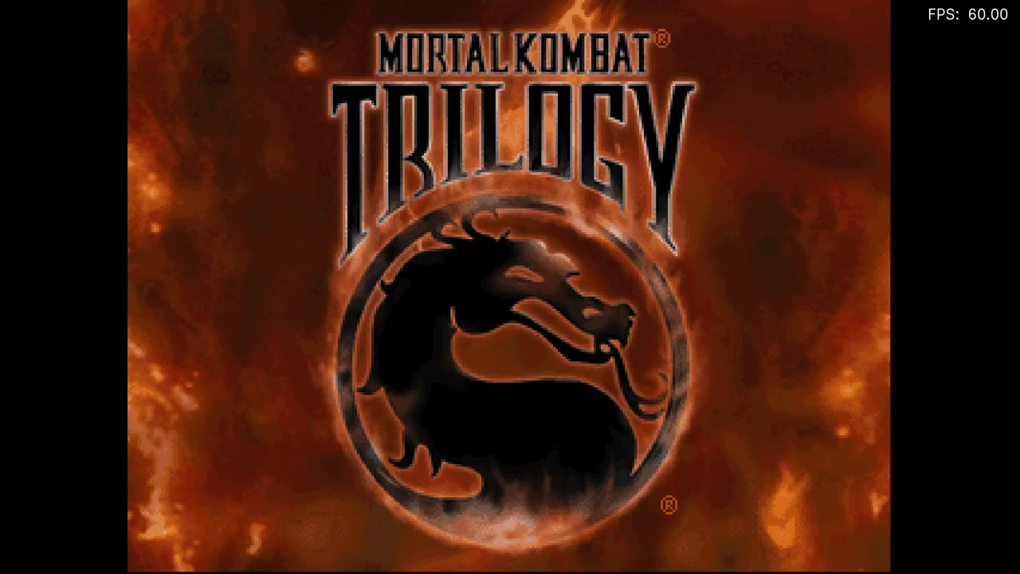
# Skip past the title screen and start the Mortal Kombat mode from the game's main menu.
pyautogui.press('Scroll_Lock')
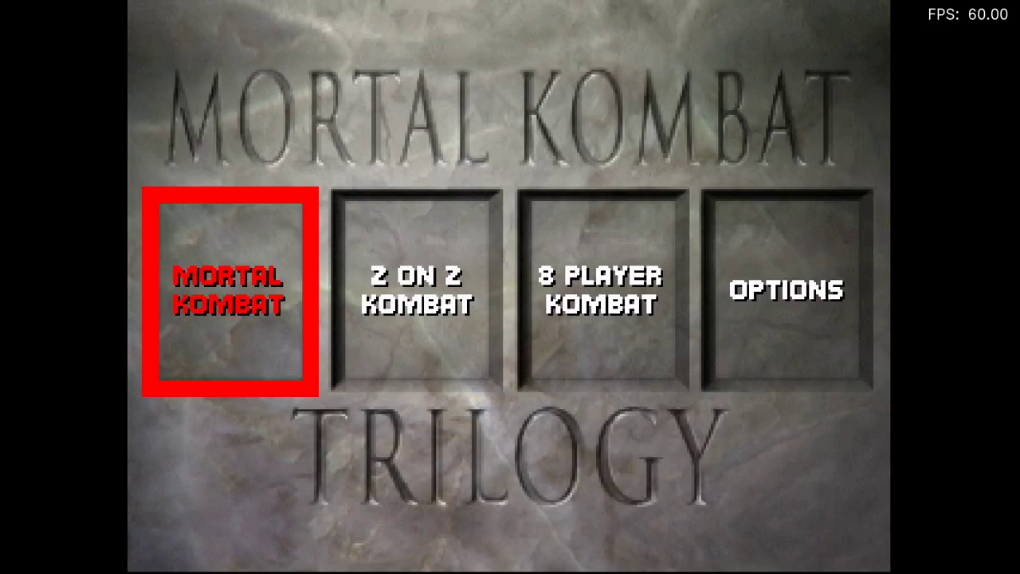
pyautogui.press('Right')
pyautogui.press('Right')
pyautogui.press('Left')
pyautogui.press('Left')
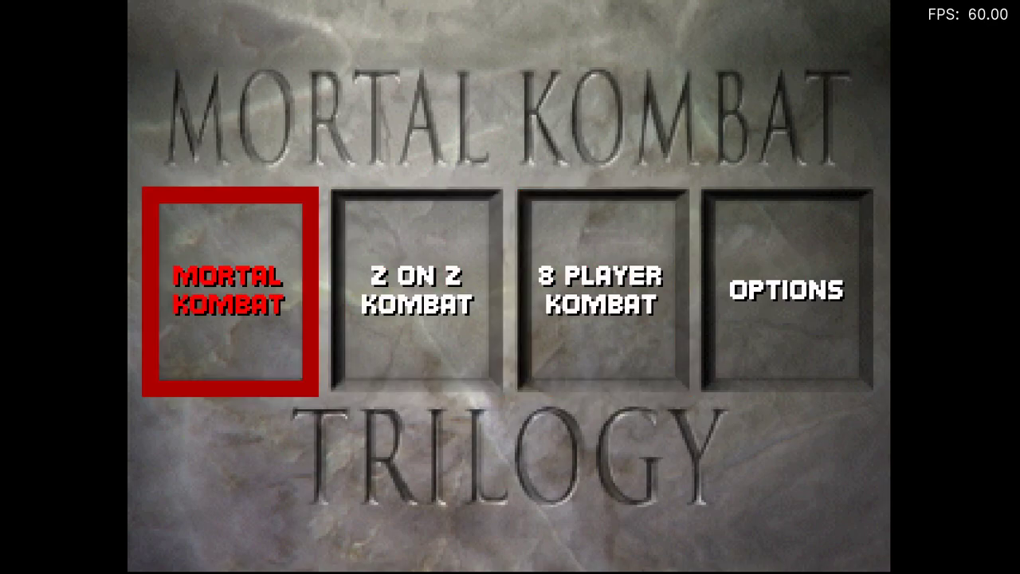
pyautogui.press('Right')
pyautogui.press('Right')
pyautogui.press('Left')
pyautogui.press('Left')
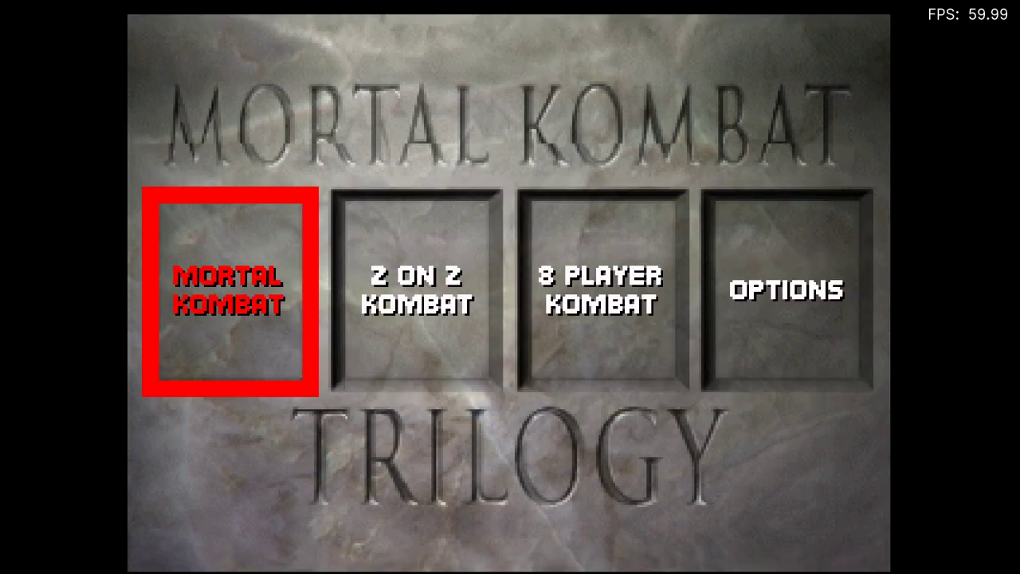
pyautogui.press('Return')
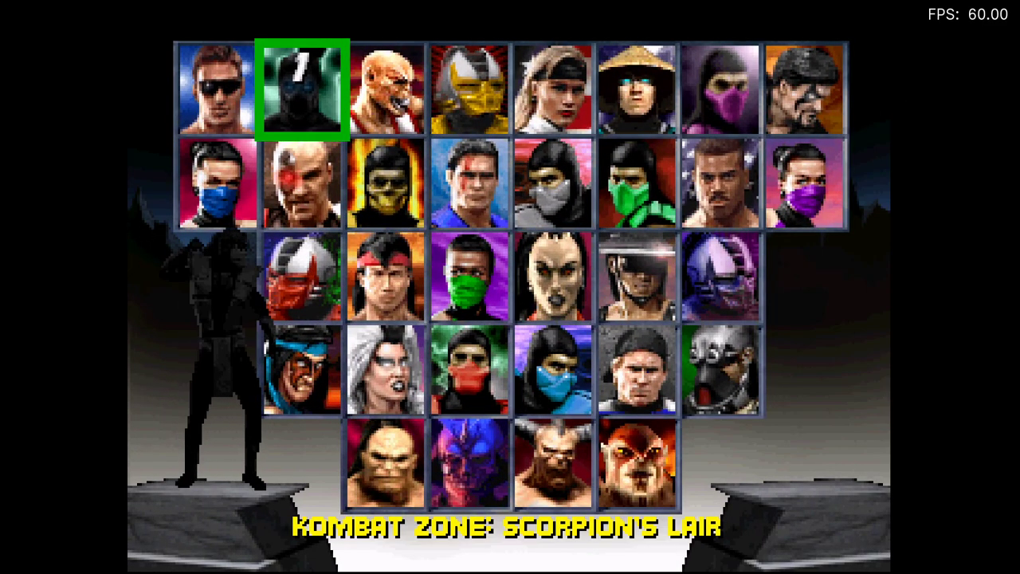
# Choose Johnny Cage as the fighter and start the Novice destiny tower.
pyautogui.press('Right')
pyautogui.press('Left')
pyautogui.press('Left')
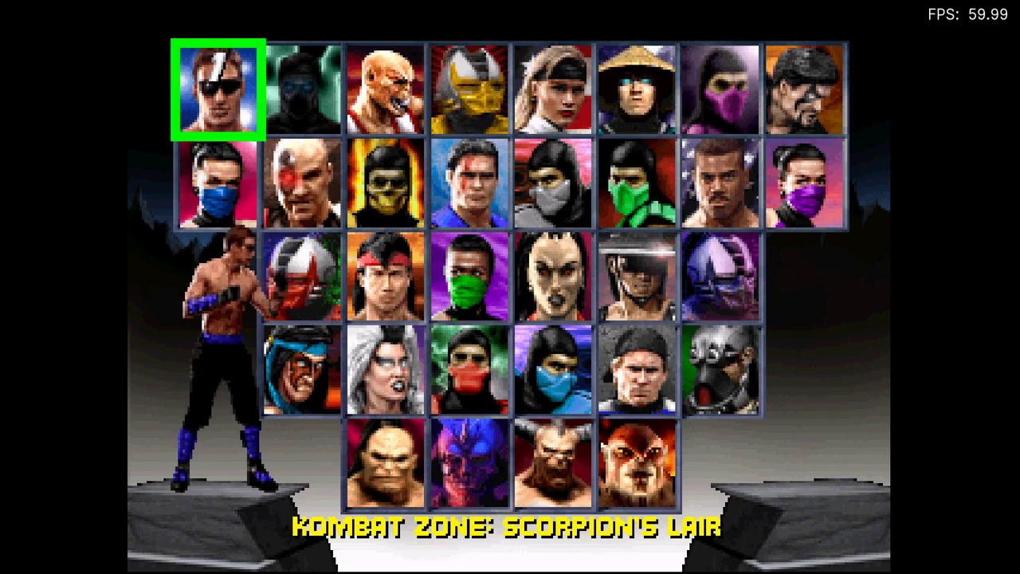
pyautogui.press('Return')
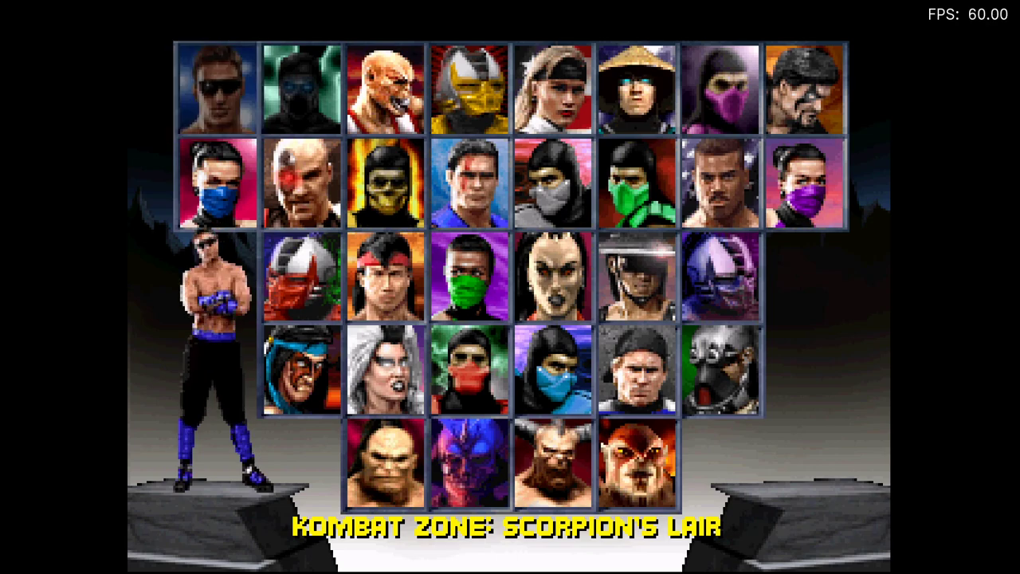
pyautogui.press('Right')
pyautogui.press('Left')
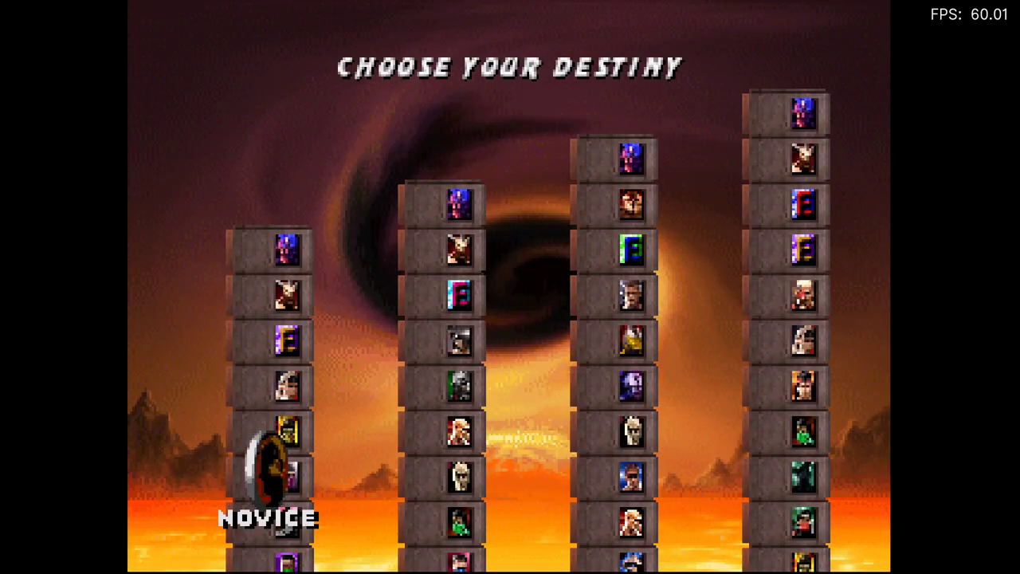
pyautogui.press('Return')
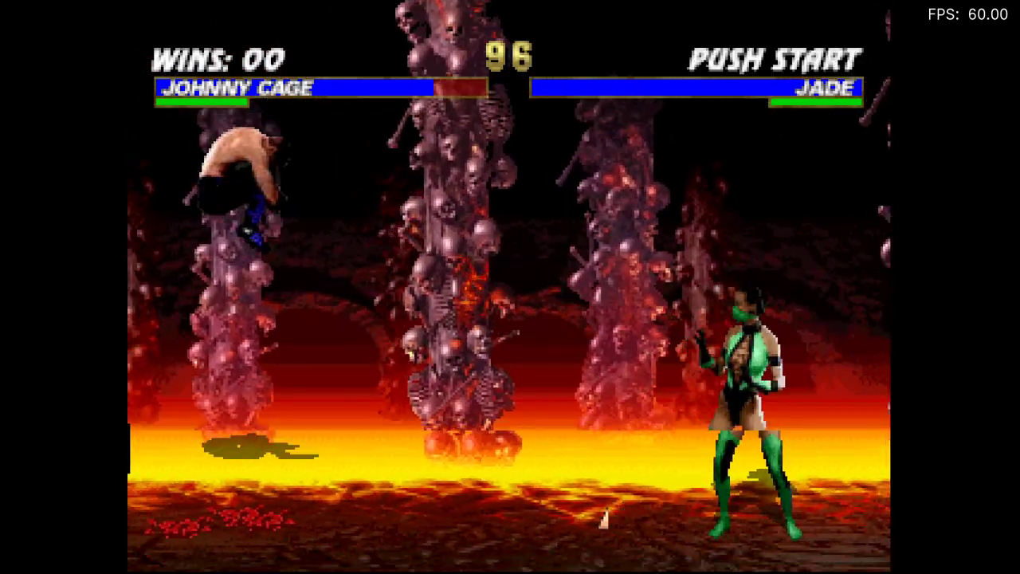
# Fight Jade as Johnny Cage, using jumps and crouches, to try out the game controls.
pyautogui.press('Up')
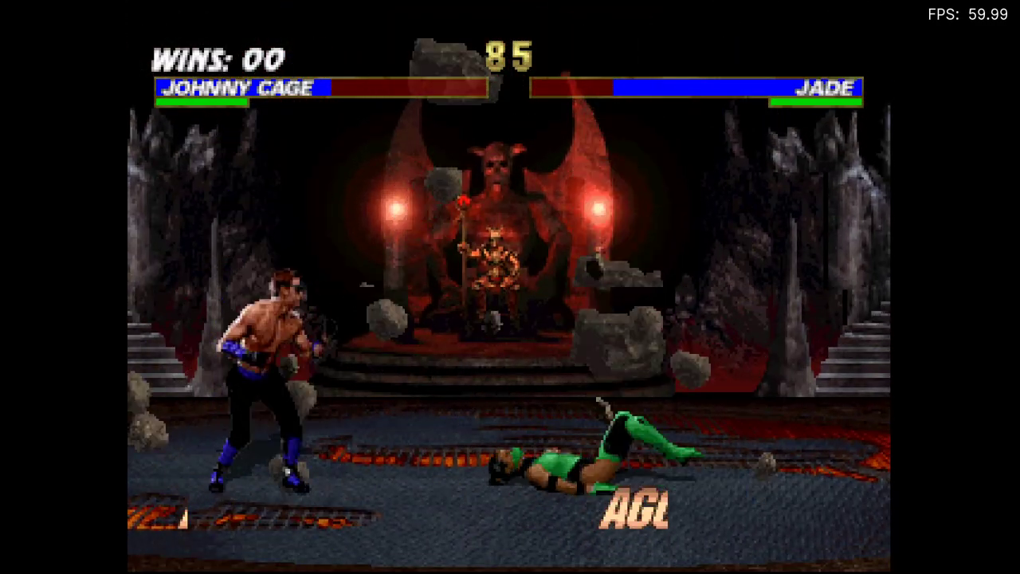
pyautogui.press('Down')
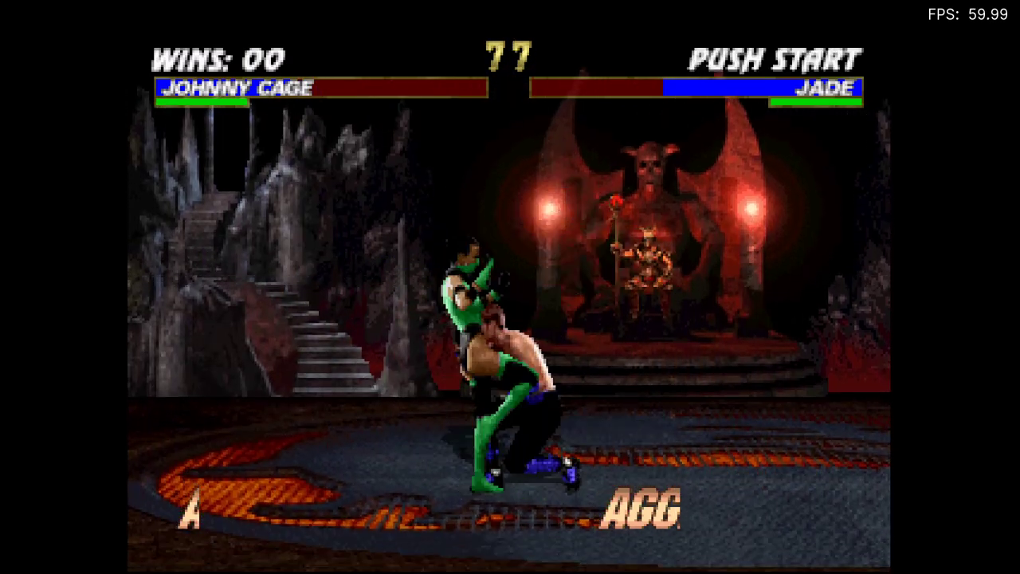
pyautogui.press('Down')
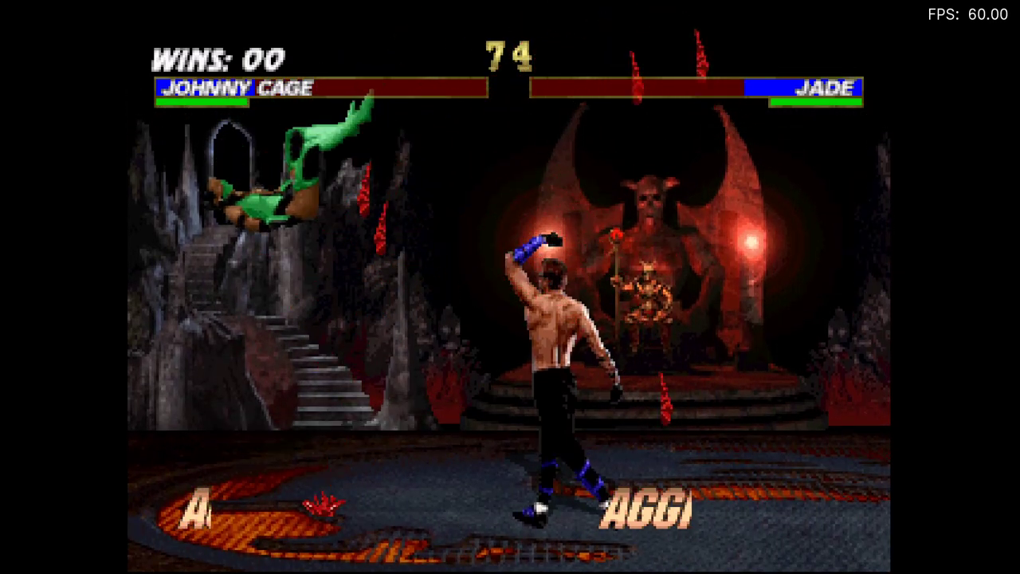
pyautogui.hotkey('Up', 'Right')
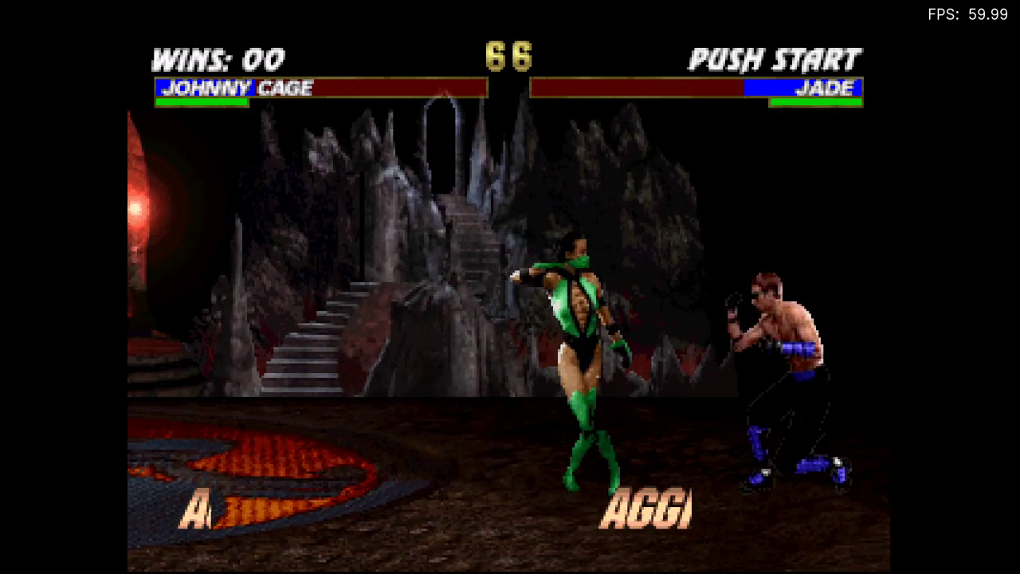
pyautogui.press('Down')
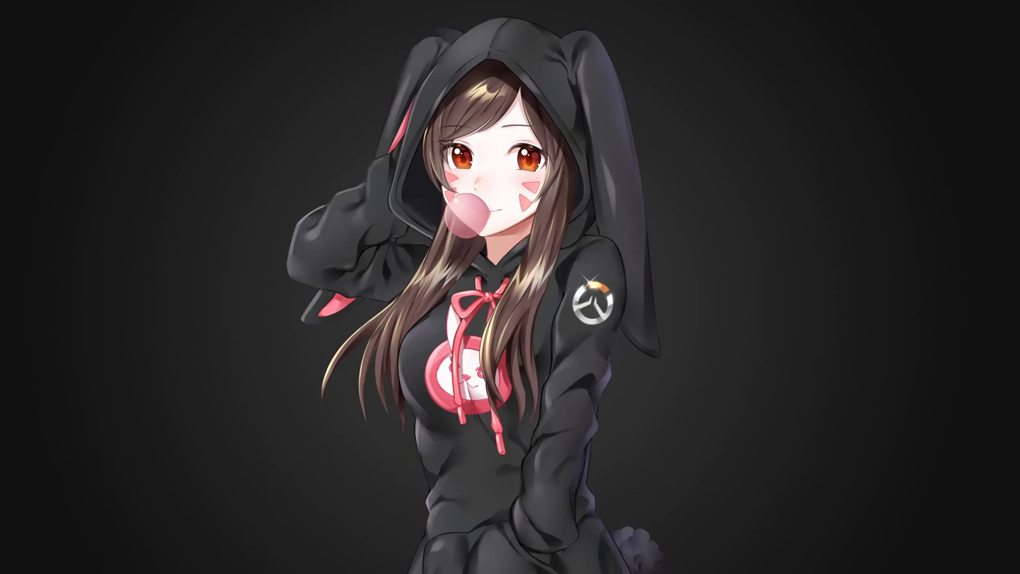
# Switch to LaunchBox, search the MS-DOS platform for "command" and select Command and Conquer.
pyautogui.write('c')
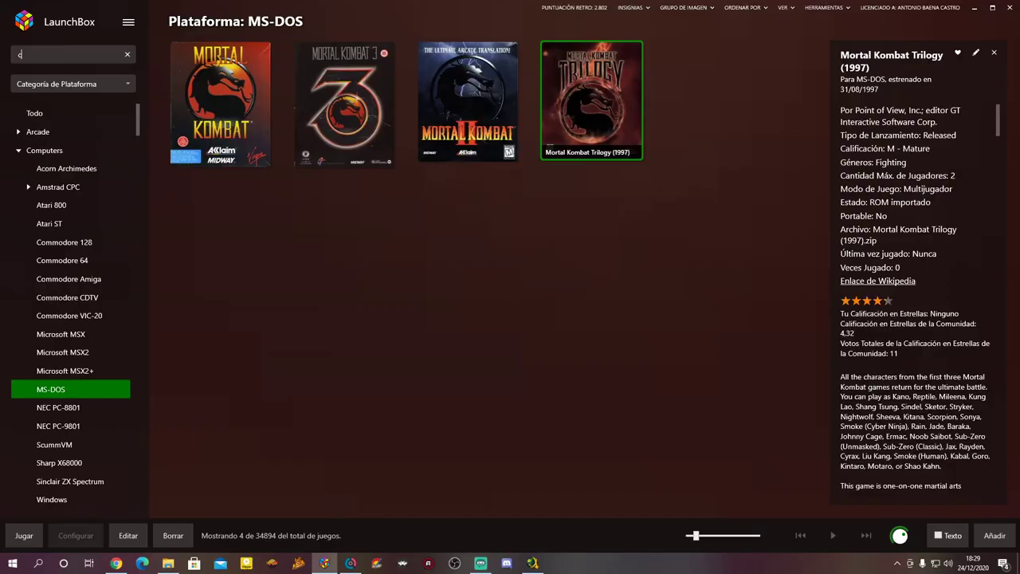
pyautogui.write('ommand c')
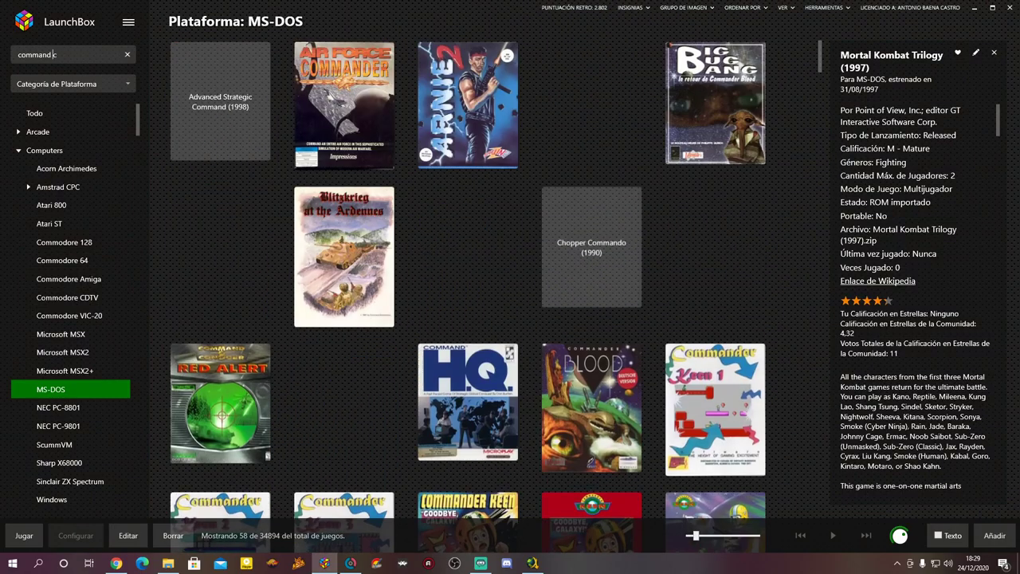
pyautogui.press('BackSpace')
pyautogui.press('BackSpace')
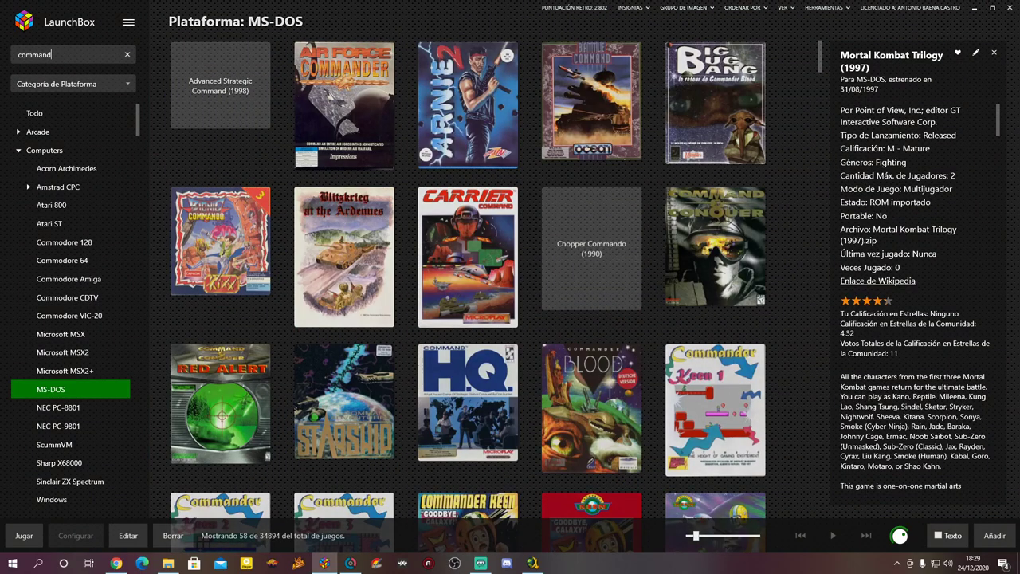
pyautogui.click(715, 246)
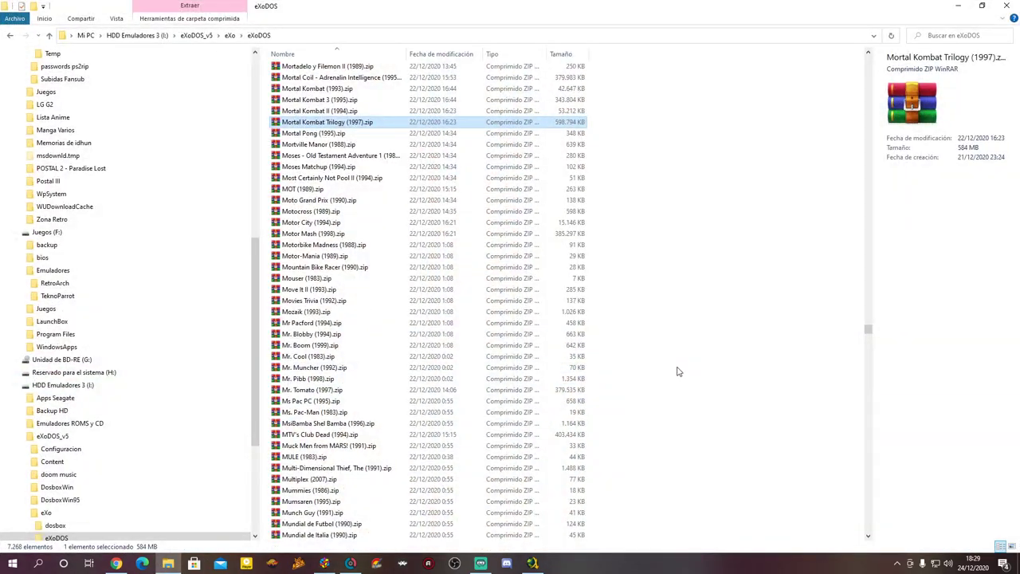
# Switch to File Explorer, find Command and Conquer (1995).zip in the eXoDOS folder and open the archive.
pyautogui.click(768, 335)
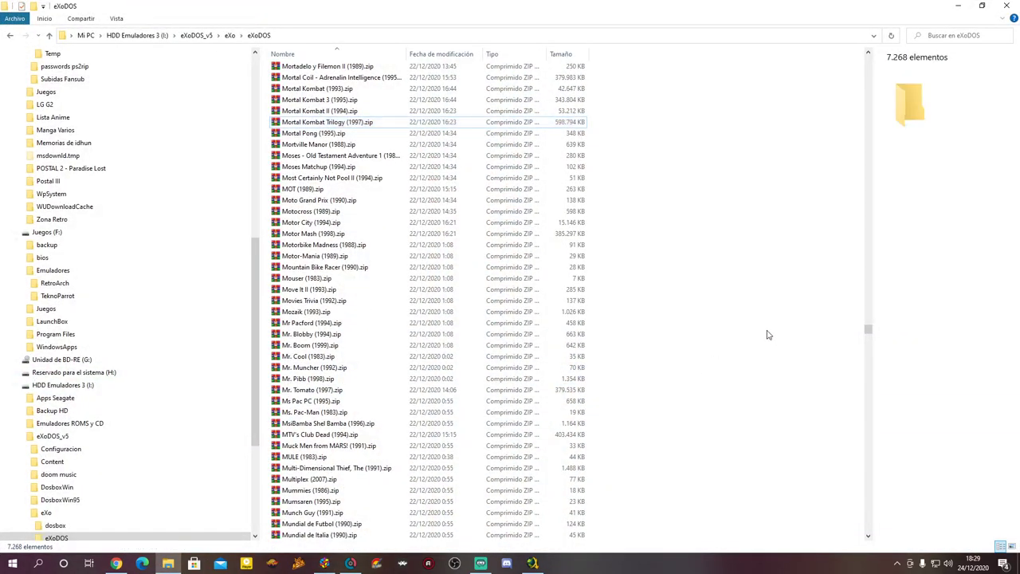
pyautogui.write('command')
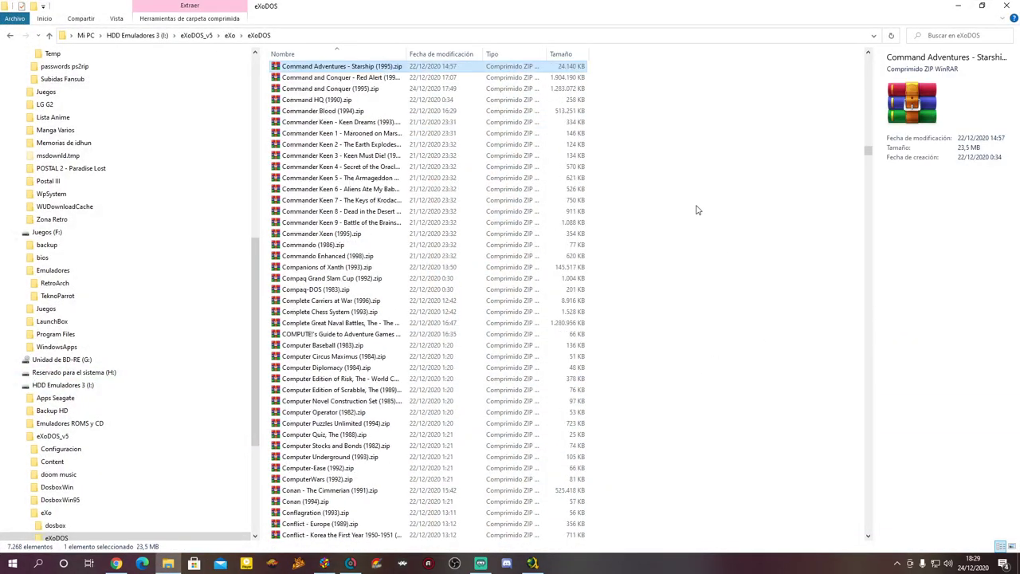
pyautogui.scroll(3, 696, 210)
pyautogui.click(348, 192)
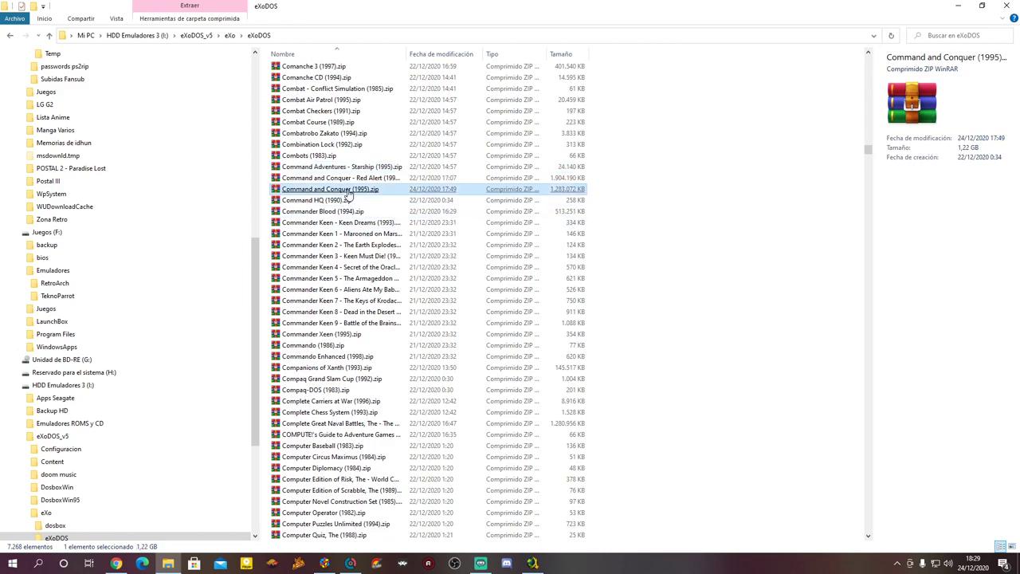
pyautogui.doubleClick(347, 194)
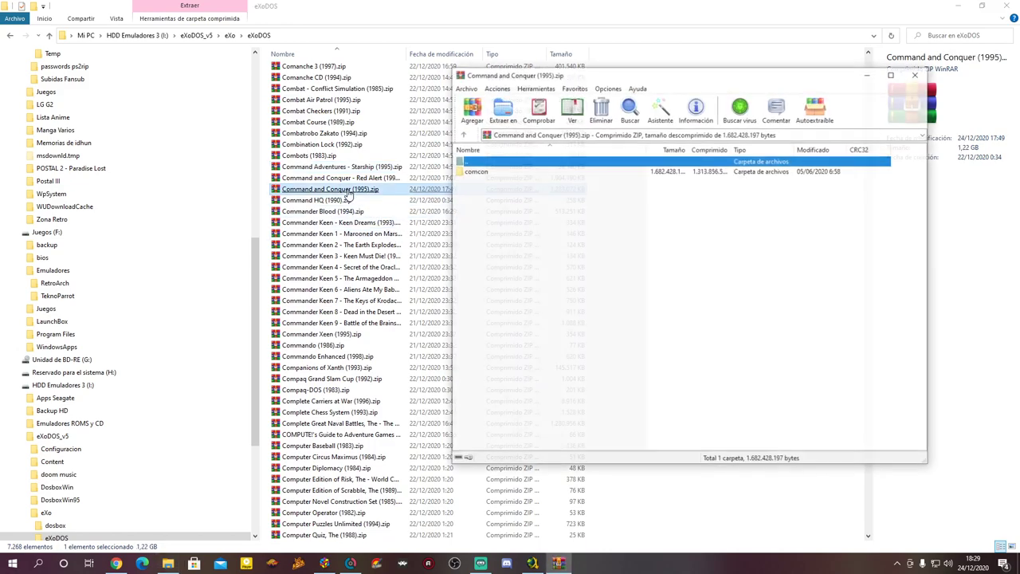
# Browse to the comcon\cd folder inside the archive and examine the disc images, starting with Command & Conquer CD-1.iso.
pyautogui.click(476, 171)
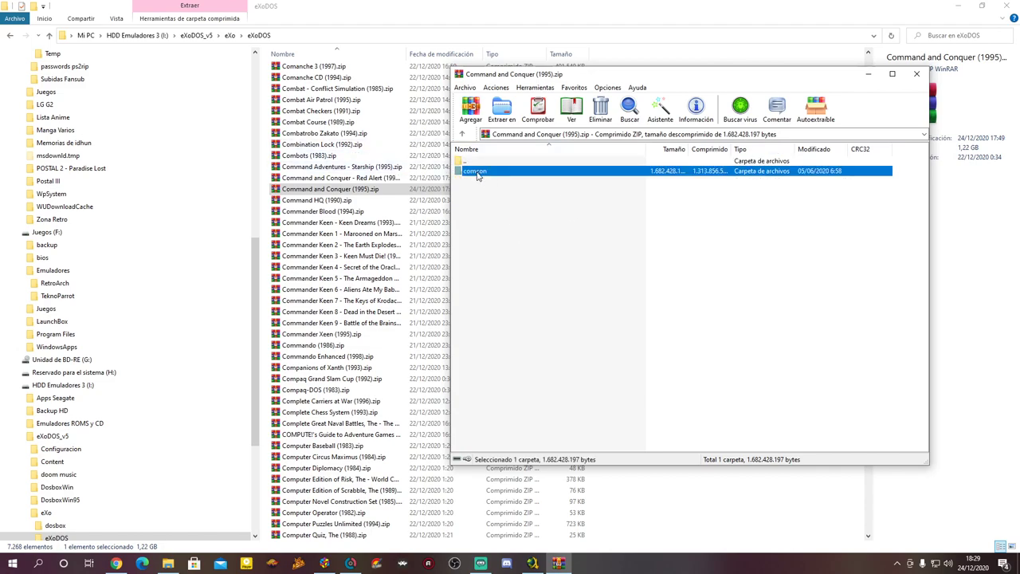
pyautogui.doubleClick(476, 172)
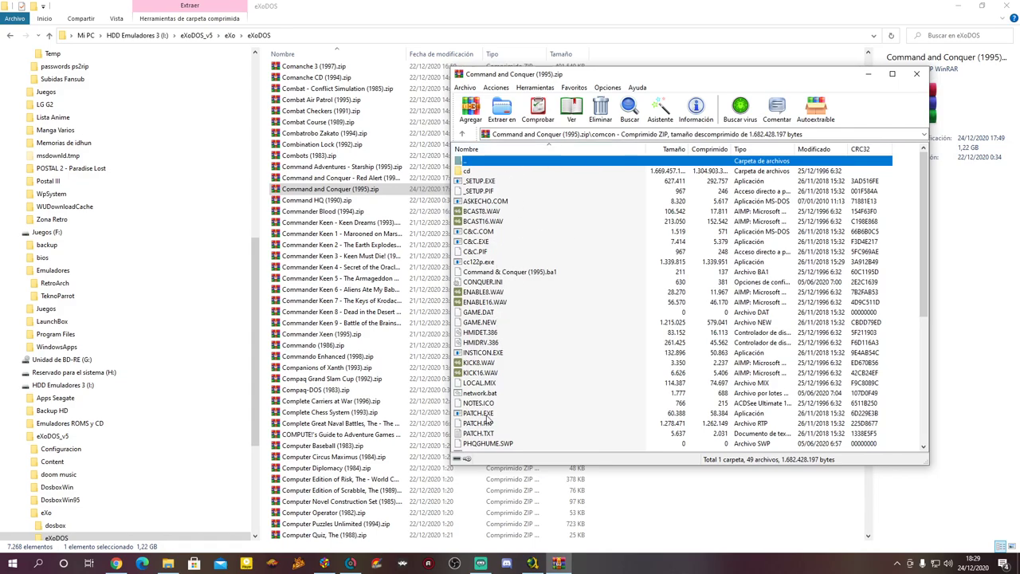
pyautogui.click(475, 172)
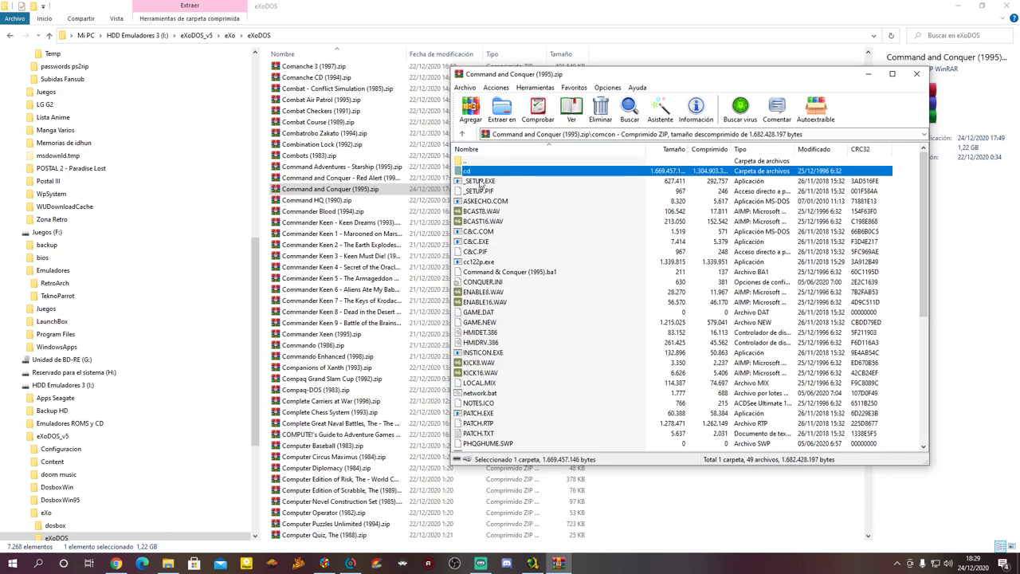
pyautogui.doubleClick(475, 172)
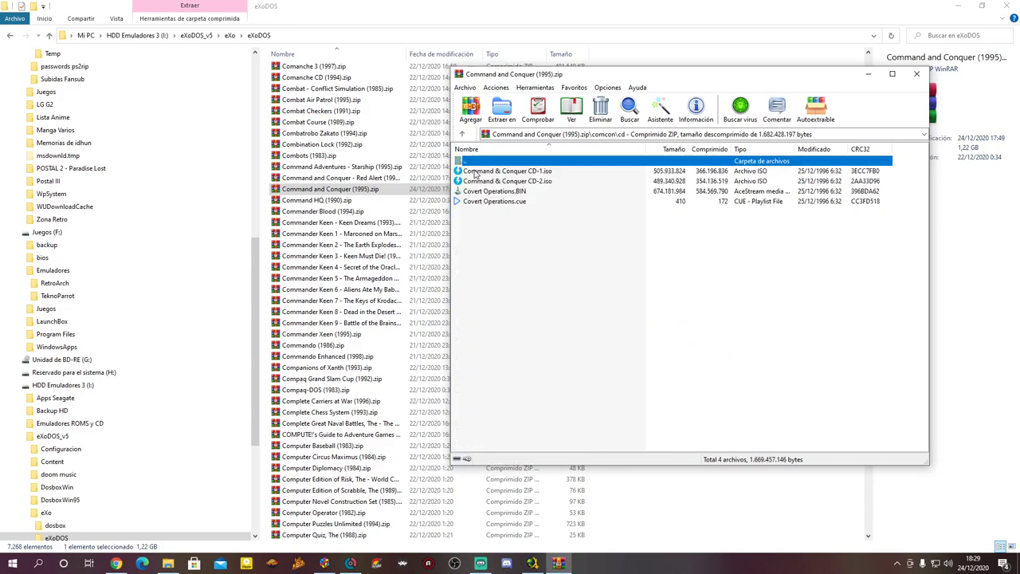
pyautogui.click(526, 172)
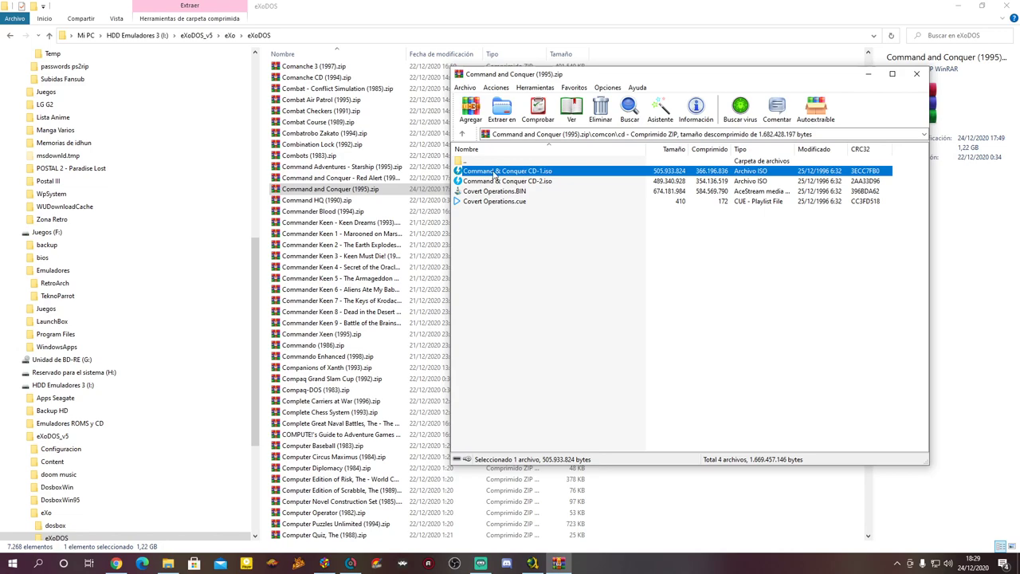
pyautogui.click(580, 212)
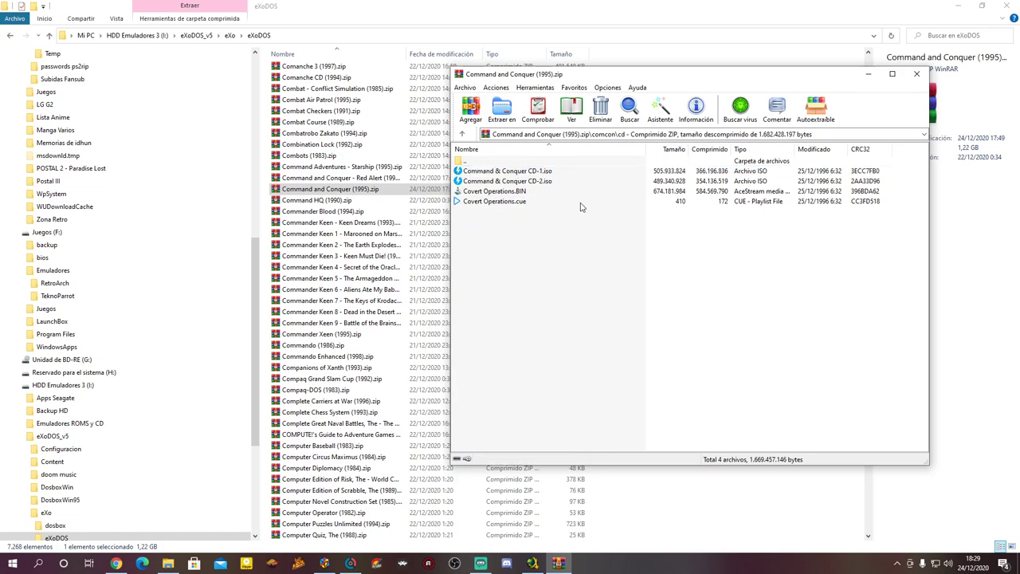
pyautogui.click(550, 173)
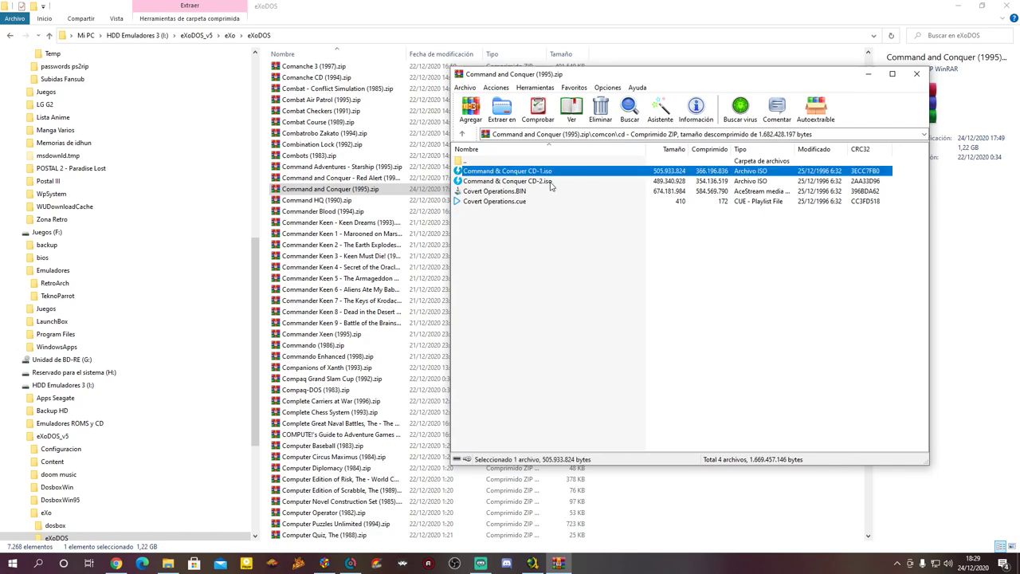
# Examine Command & Conquer CD-2.iso and Covert Operations.cue in the archive's cd folder, and close the archive.
pyautogui.click(550, 183)
pyautogui.click(514, 201)
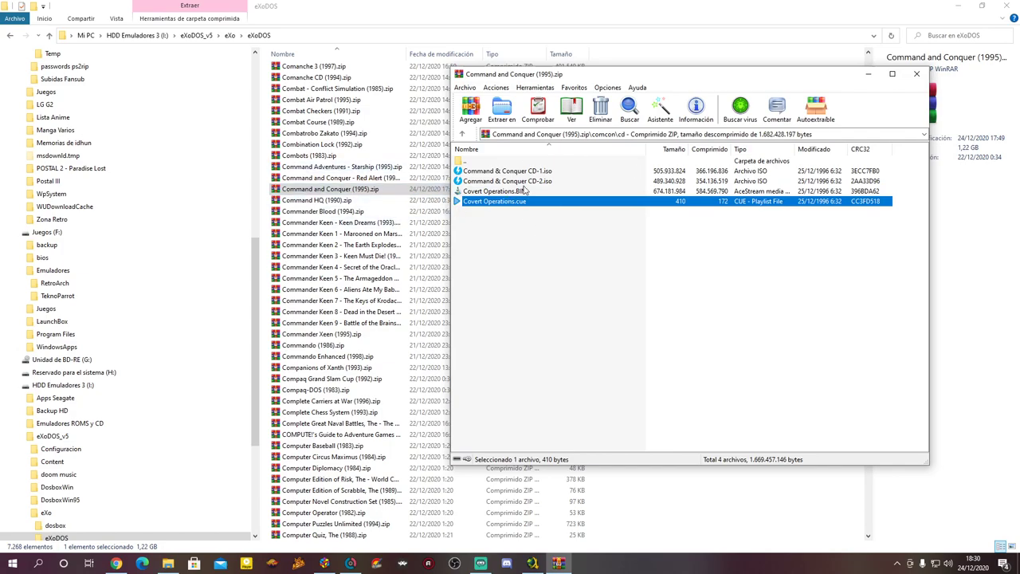
pyautogui.click(917, 73)
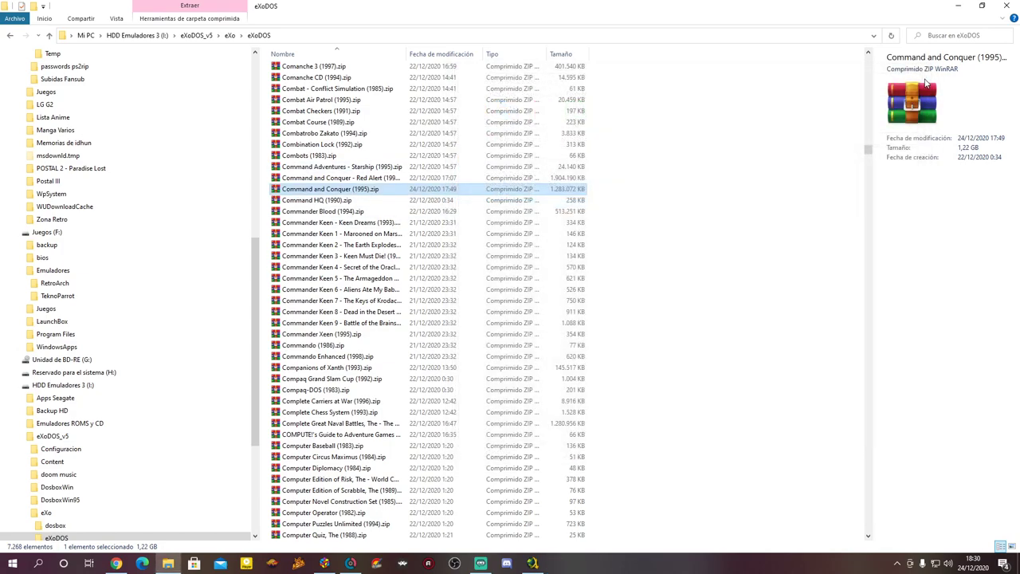
# Switch to LaunchBox, launch Command & Conquer (1995) and highlight the COMMCD-1.ISO entry in the DOSBox Pure start menu.
pyautogui.click(959, 6)
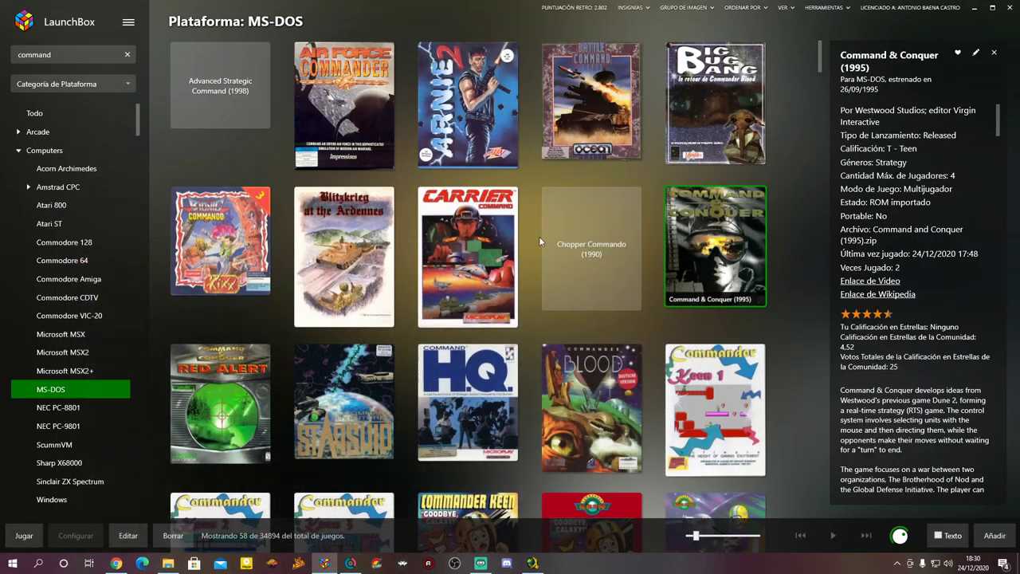
pyautogui.doubleClick(721, 247)
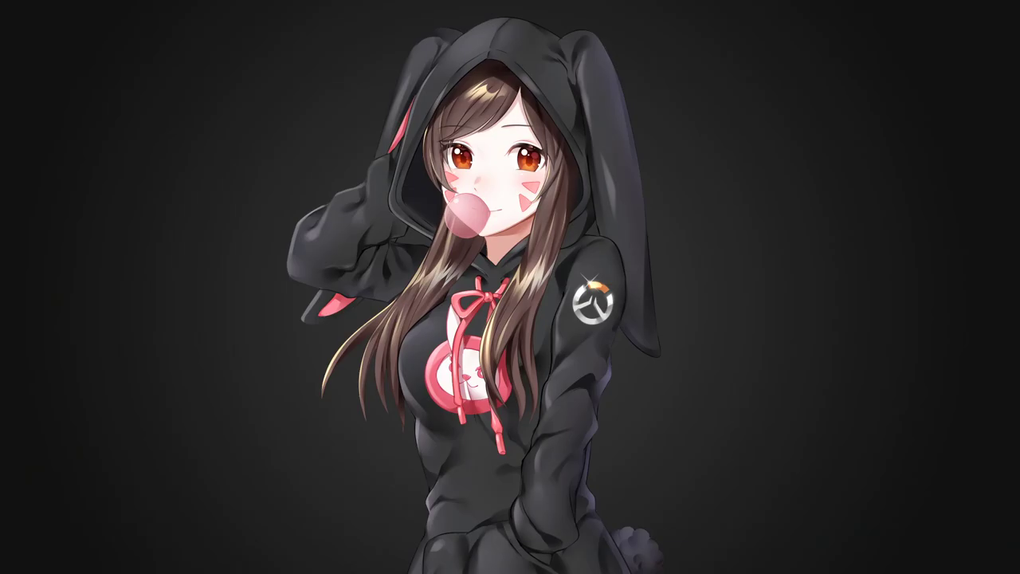
pyautogui.press('Up')
pyautogui.press('Up')
pyautogui.press('Up')
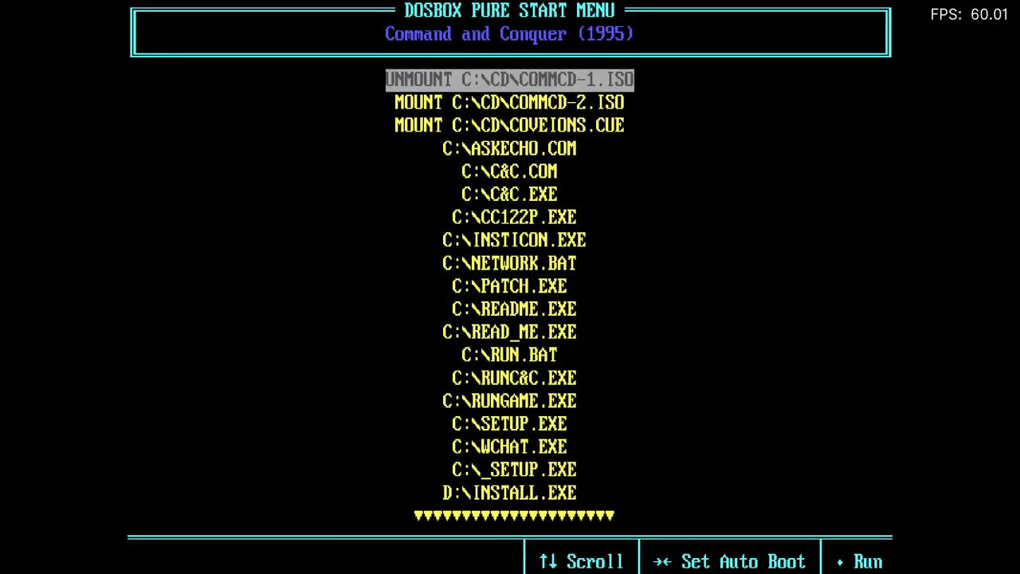
# Examine the start menu's mount and unmount entries for COMMCD-1.ISO, COMMCD-2.ISO and COVEIONS.CUE.
pyautogui.press('Down')
pyautogui.press('Up')
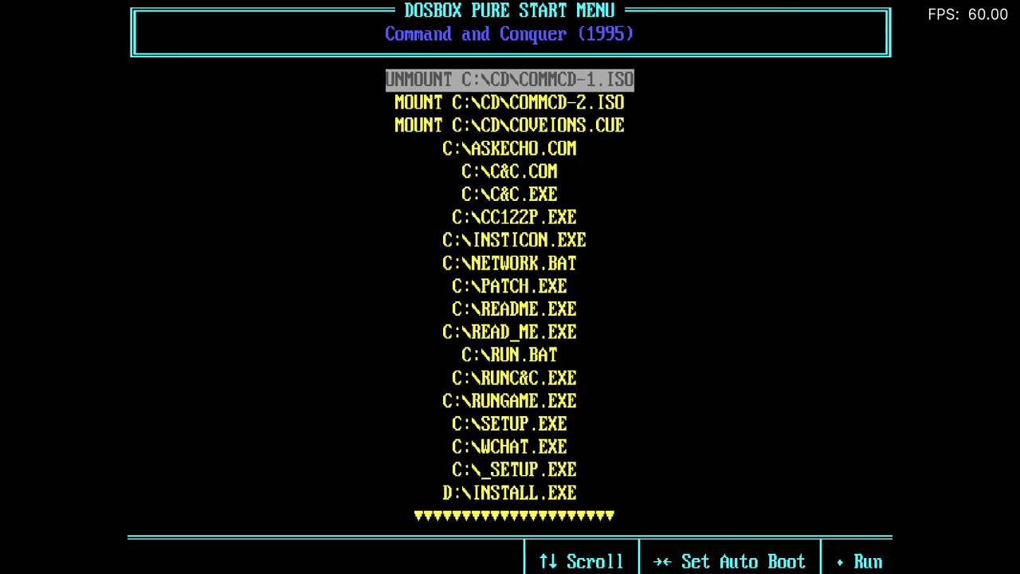
pyautogui.press('Down')
pyautogui.press('Down')
pyautogui.press('Up')
pyautogui.press('Down')
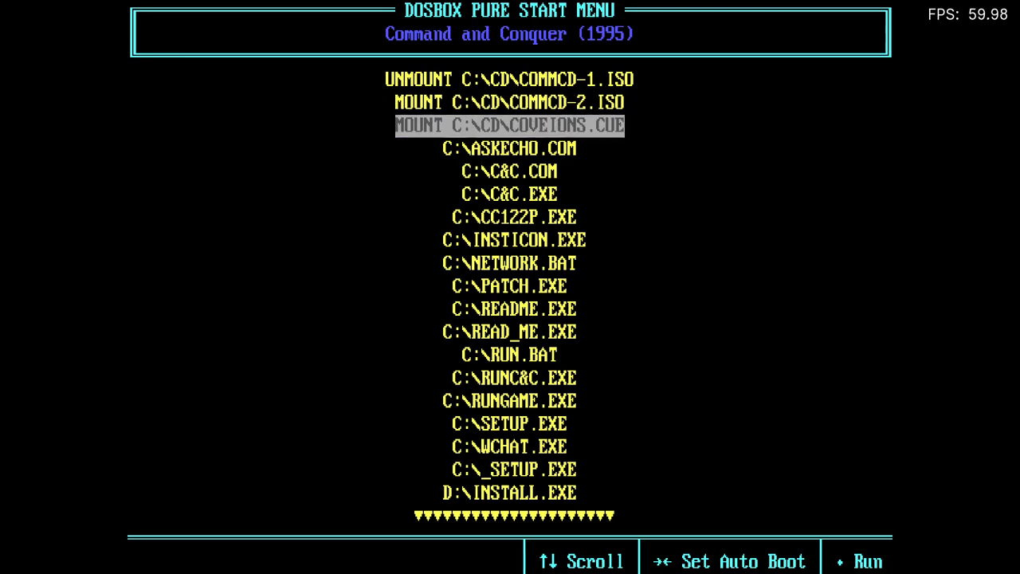
pyautogui.press('Up')
pyautogui.press('Down')
pyautogui.press('Up')
pyautogui.press('Down')
pyautogui.press('Up')
pyautogui.press('Up')
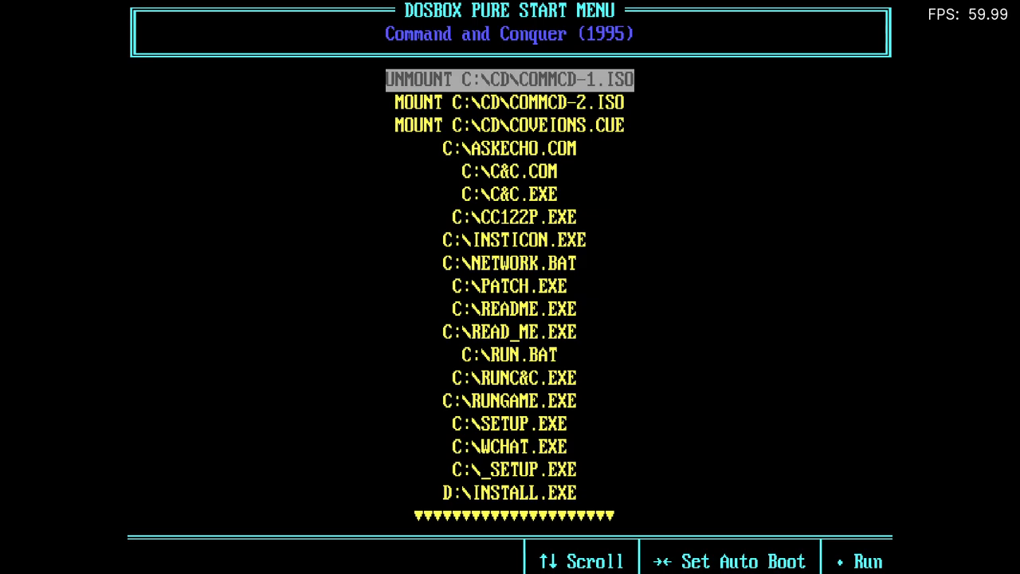
pyautogui.press('Down')
pyautogui.press('Down')
pyautogui.press('Down')
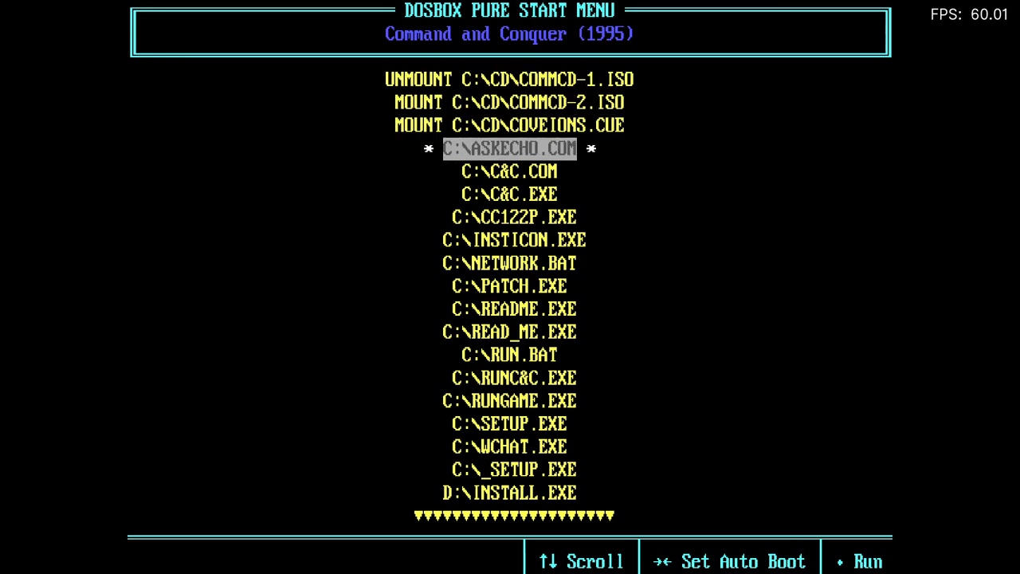
pyautogui.press('Up')
pyautogui.press('Up')
pyautogui.press('Down')
pyautogui.press('Down')
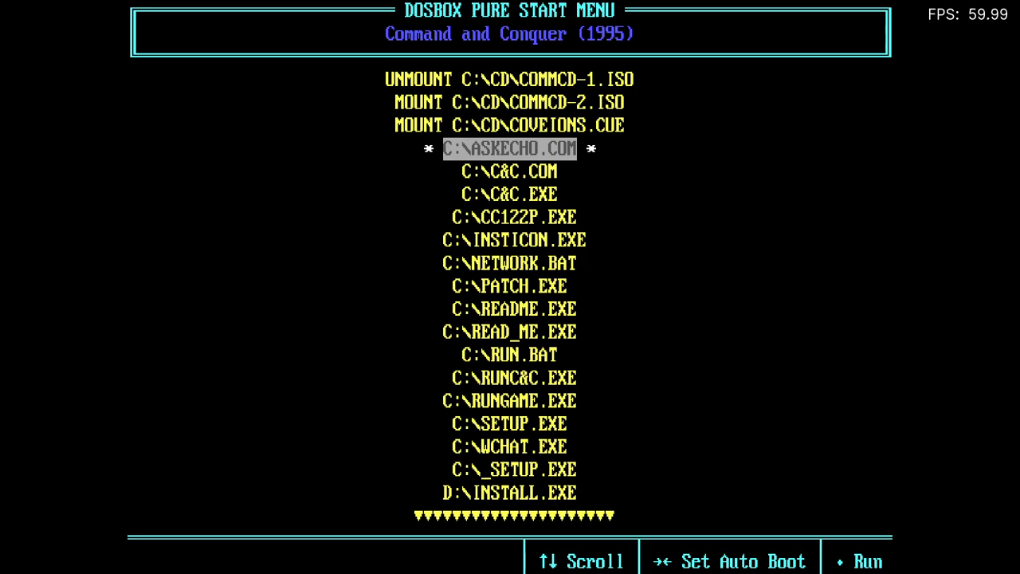
# Bring up RetroArch's quick menu and open the disc control settings (Control de disco).
pyautogui.press('F1')
pyautogui.press('F1')
pyautogui.press('F1')
pyautogui.press('Down')
pyautogui.press('Down')
pyautogui.press('Down')
pyautogui.press('Down')
pyautogui.press('Down')
pyautogui.press('Down')
pyautogui.press('Down')
pyautogui.press('Down')
pyautogui.press('Down')
pyautogui.press('Down')
pyautogui.press('Down')
pyautogui.press('Down')
pyautogui.press('Down')
pyautogui.press('Down')
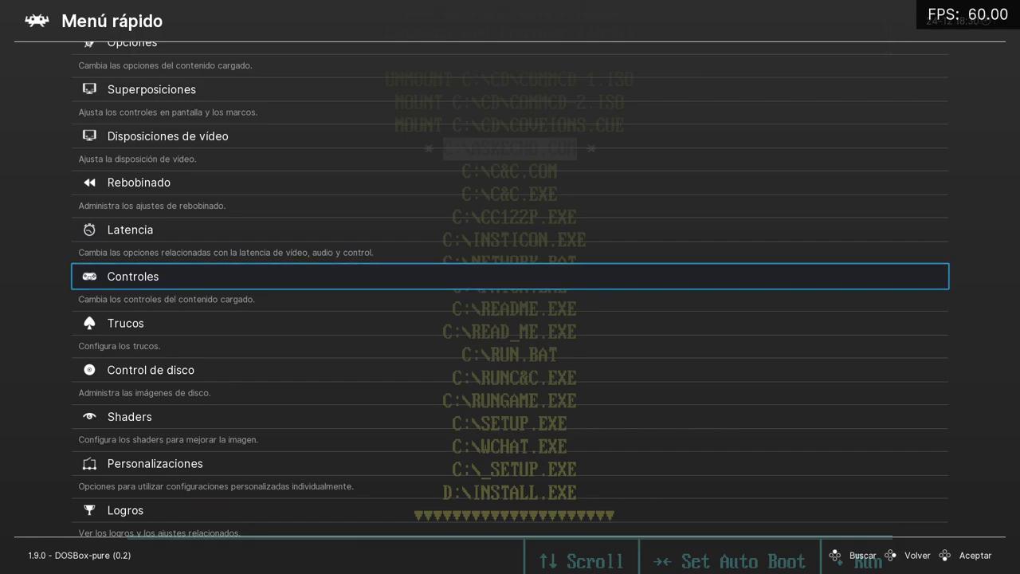
pyautogui.press('Up')
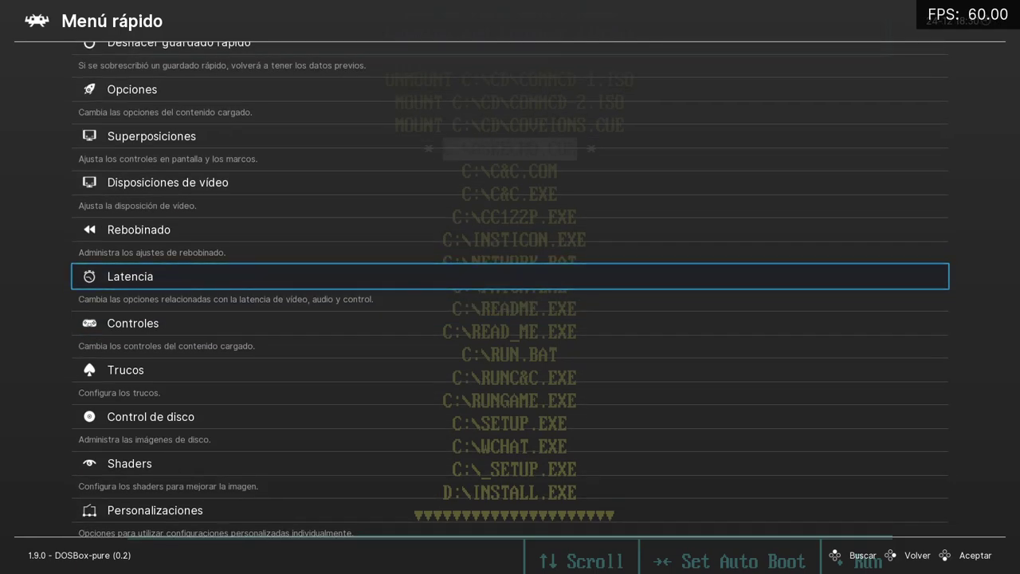
pyautogui.press('Down')
pyautogui.press('Down')
pyautogui.press('Down')
pyautogui.press('Return')
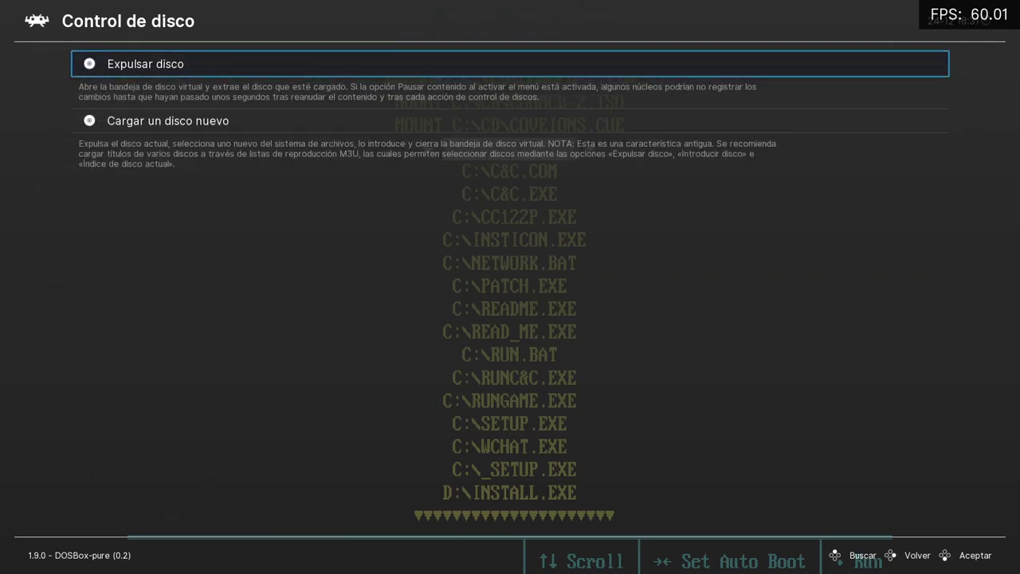
# Eject the current virtual disc and set the current disc index to 3.
pyautogui.press('Return')
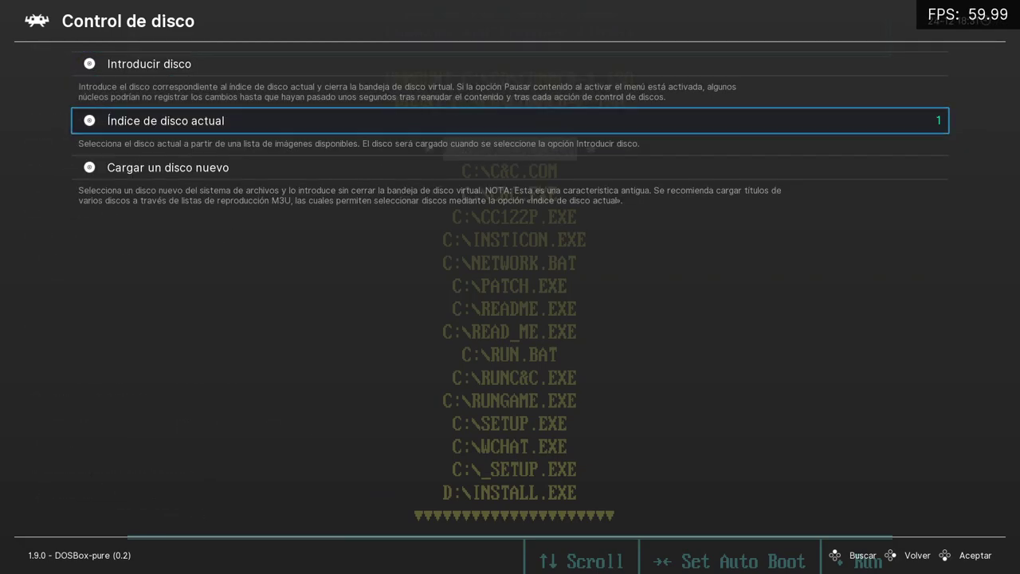
pyautogui.press('Up')
pyautogui.press('Down')
pyautogui.press('Right')
pyautogui.press('Right')
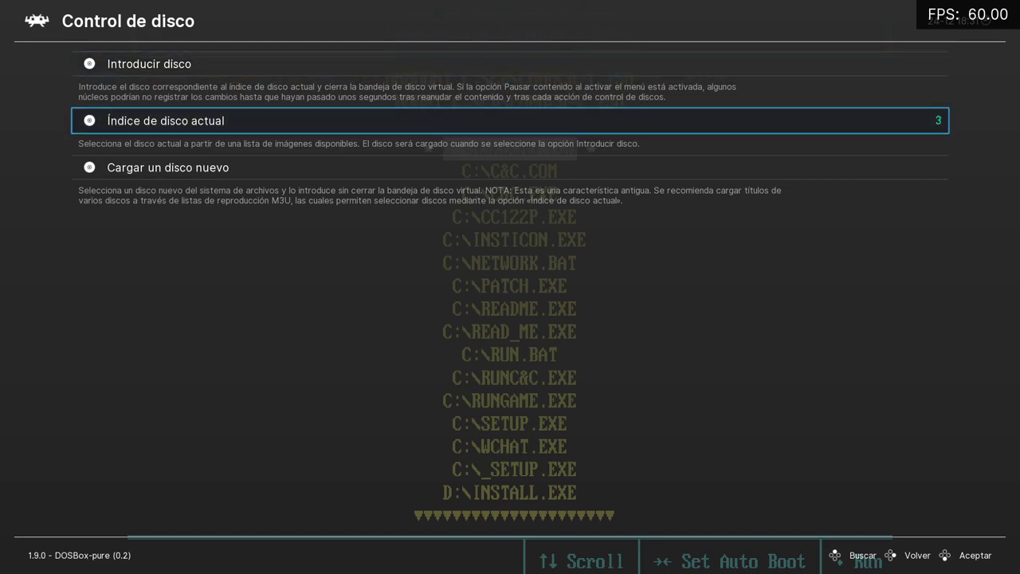
# Choose disc 2, COMMCD-2.ISO, as the current disc and insert it into the virtual tray.
pyautogui.press('Return')
pyautogui.press('Down')
pyautogui.press('Down')
pyautogui.press('Down')
pyautogui.press('Down')
pyautogui.press('Down')
pyautogui.press('Down')
pyautogui.press('Down')
pyautogui.press('Down')
pyautogui.press('Down')
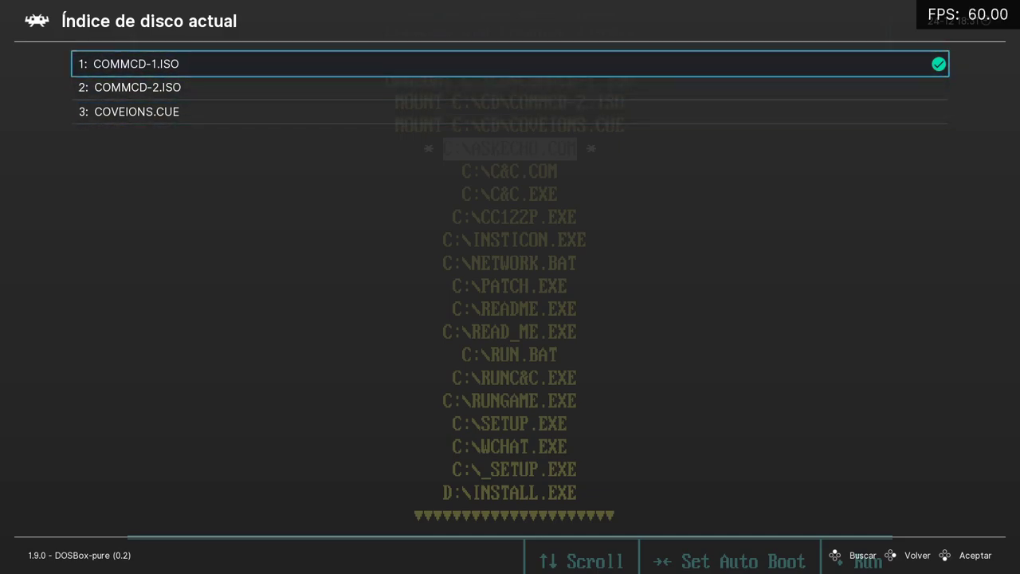
pyautogui.press('Down')
pyautogui.press('Up')
pyautogui.press('Up')
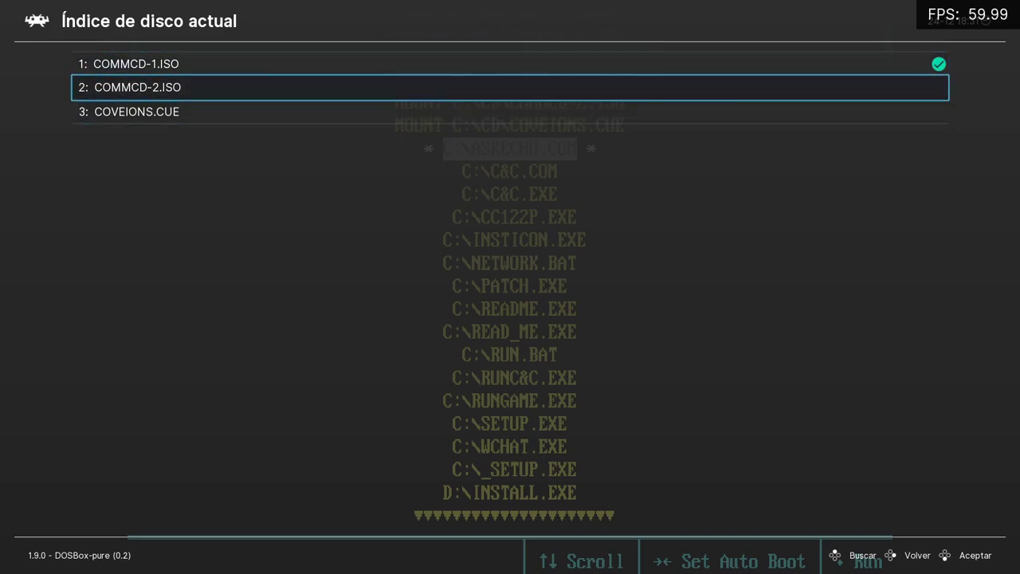
pyautogui.press('Down')
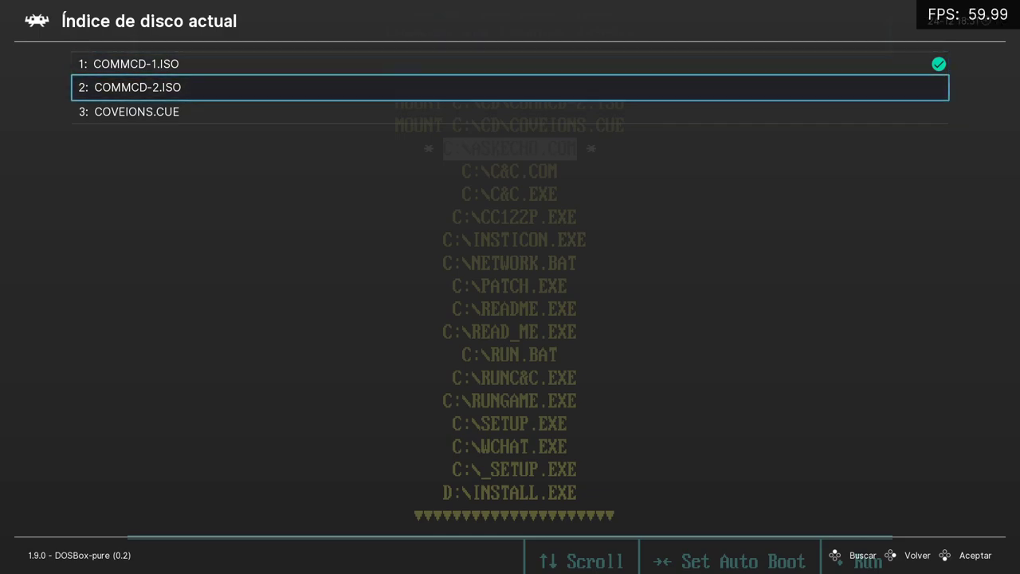
pyautogui.press('Return')
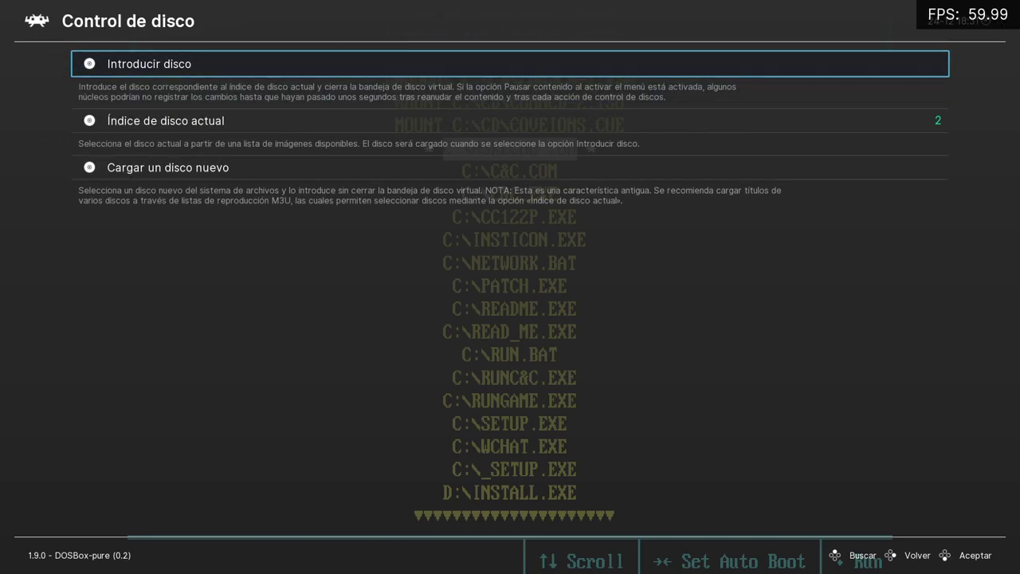
pyautogui.press('Return')
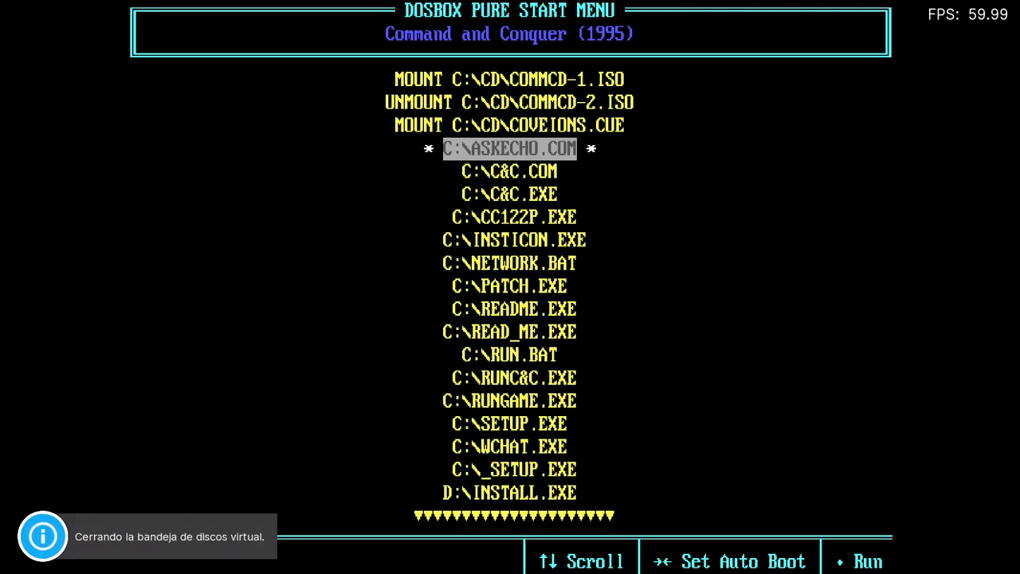
# Examine the start menu's COMMCD-1.ISO and COMMCD-2.ISO entries to check which disc is mounted after the swap.
pyautogui.press('Up')
pyautogui.press('Up')
pyautogui.press('Up')
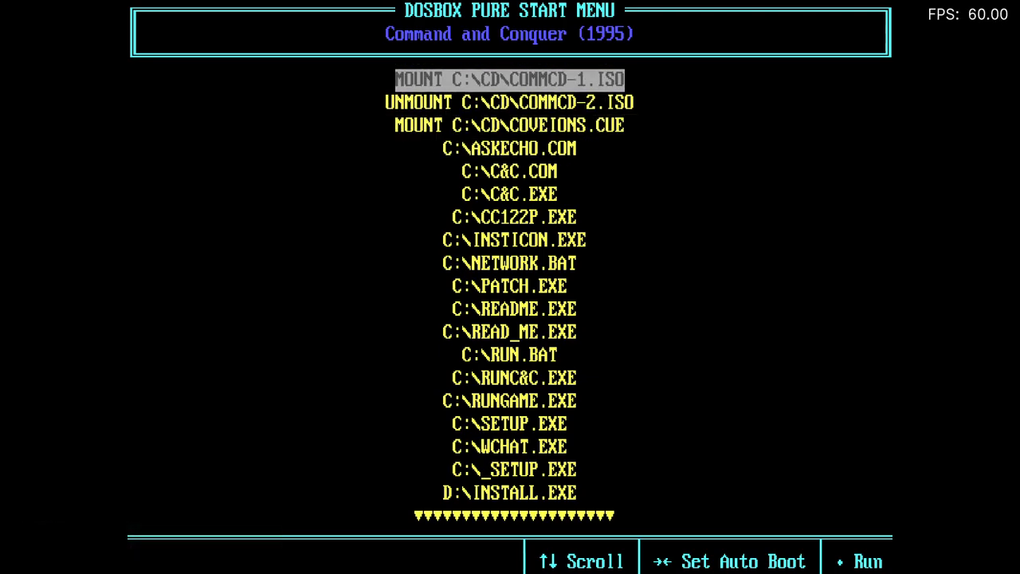
pyautogui.press('Down')
pyautogui.press('Up')
pyautogui.press('Down')
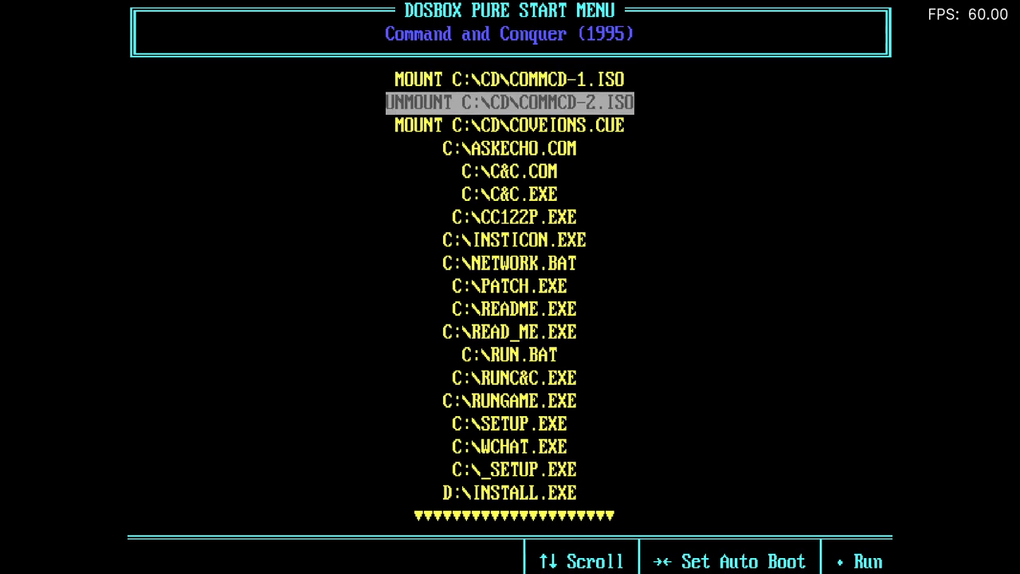
pyautogui.press('Up')
# Look through the game's executables in the start menu as far as C:\RUN.BAT.
pyautogui.press('Down')
pyautogui.press('Down')
pyautogui.press('Down')
pyautogui.press('Down')
pyautogui.press('Down')
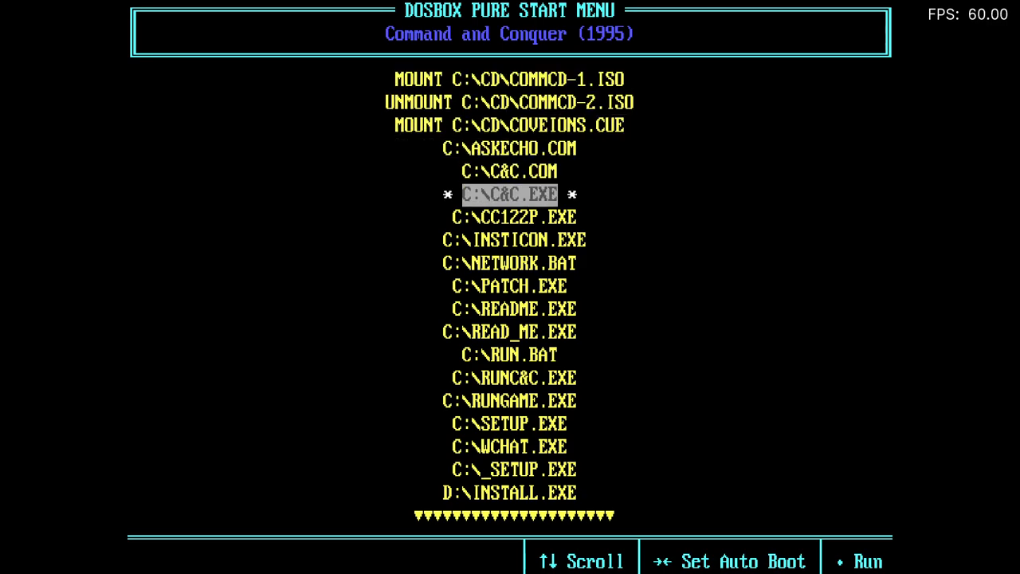
pyautogui.press('Down')
pyautogui.press('Down')
pyautogui.press('Down')
pyautogui.press('Down')
pyautogui.press('Down')
pyautogui.press('Down')
pyautogui.press('Down')
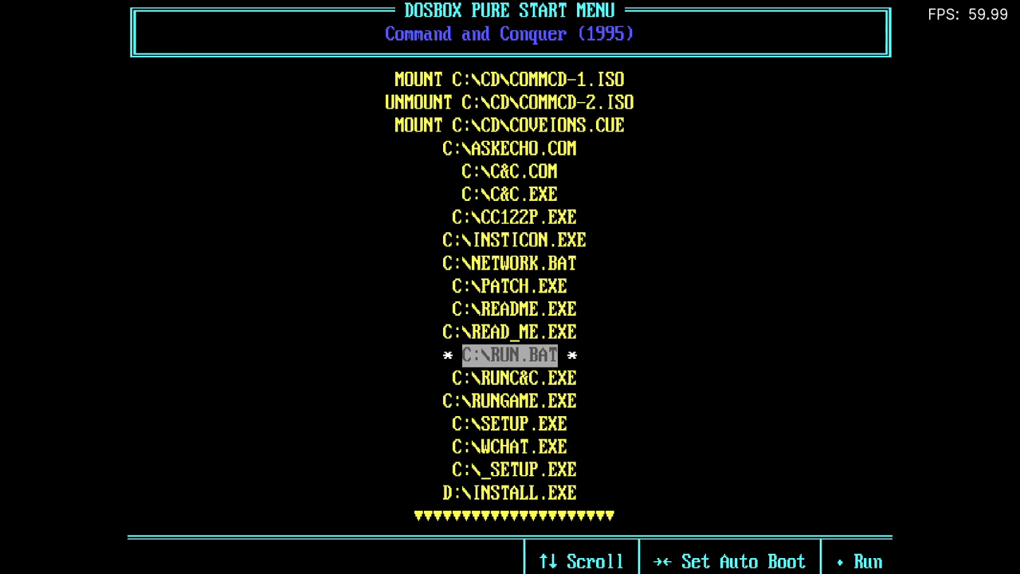
# Go back up the start menu from C:\RUN.BAT toward the disc mount entries.
pyautogui.press('Up')
pyautogui.press('Up')
pyautogui.press('Up')
pyautogui.press('Up')
pyautogui.press('Up')
pyautogui.press('Up')
pyautogui.press('Up')
pyautogui.press('Up')
pyautogui.press('Up')
pyautogui.press('Up')
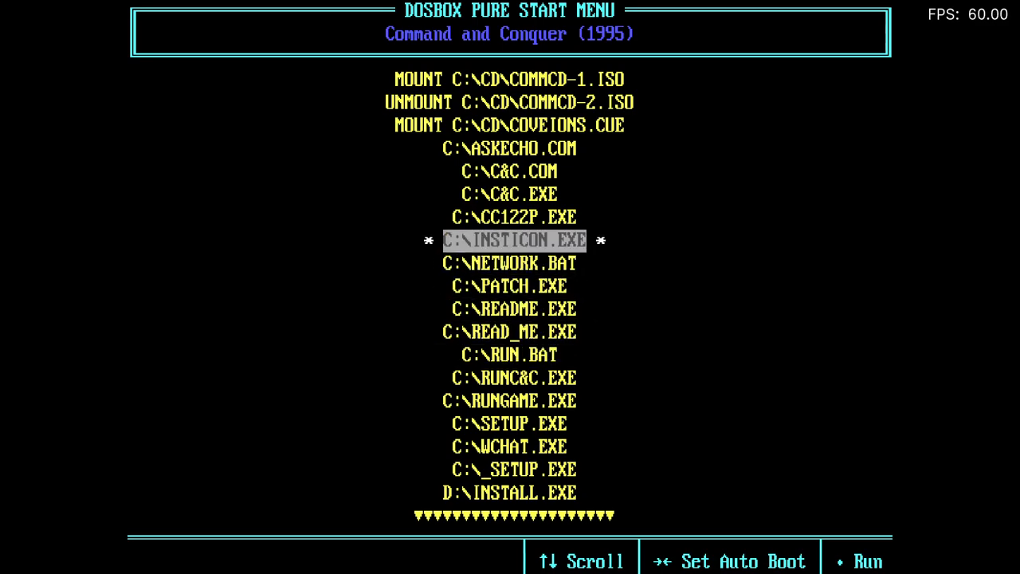